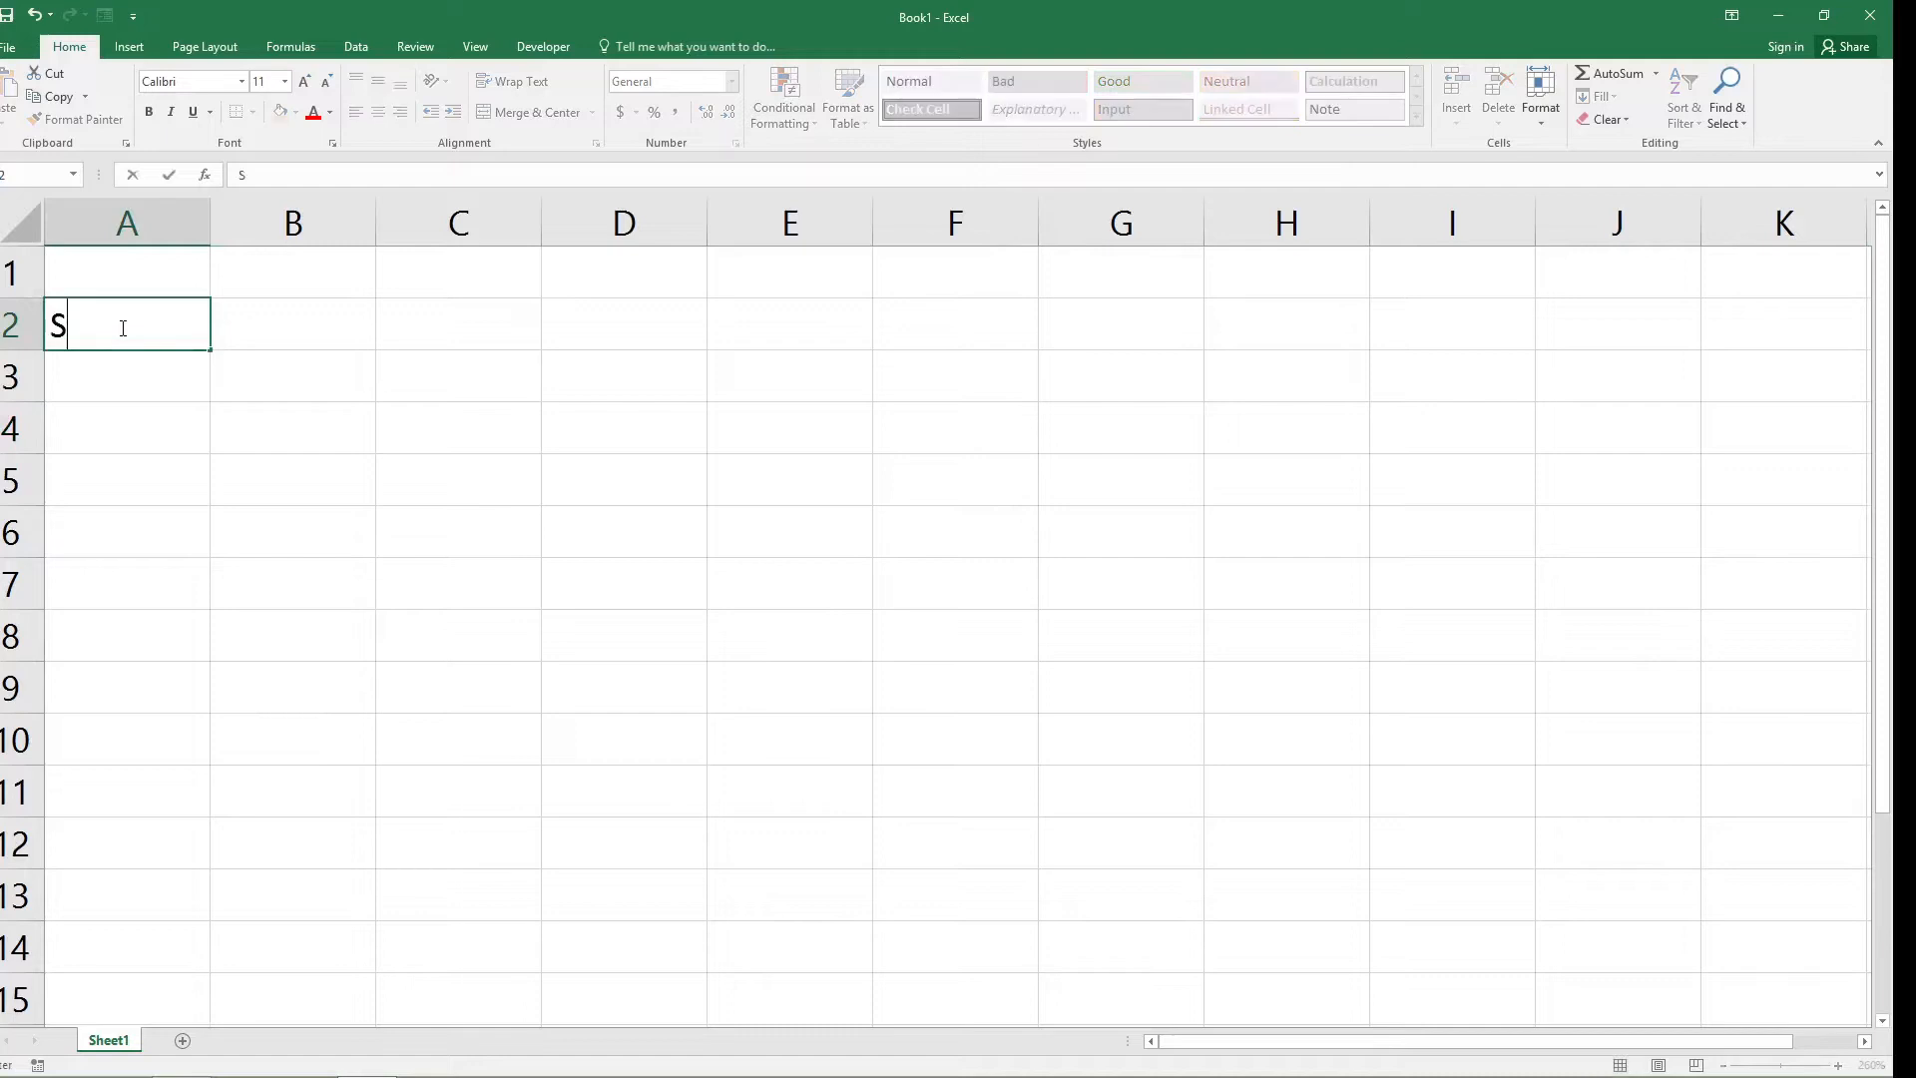
Enter the headers "S No." in A2 and "Customer Name" in B2, and widen column B to fit its header.
type("No.")
key("Tab")
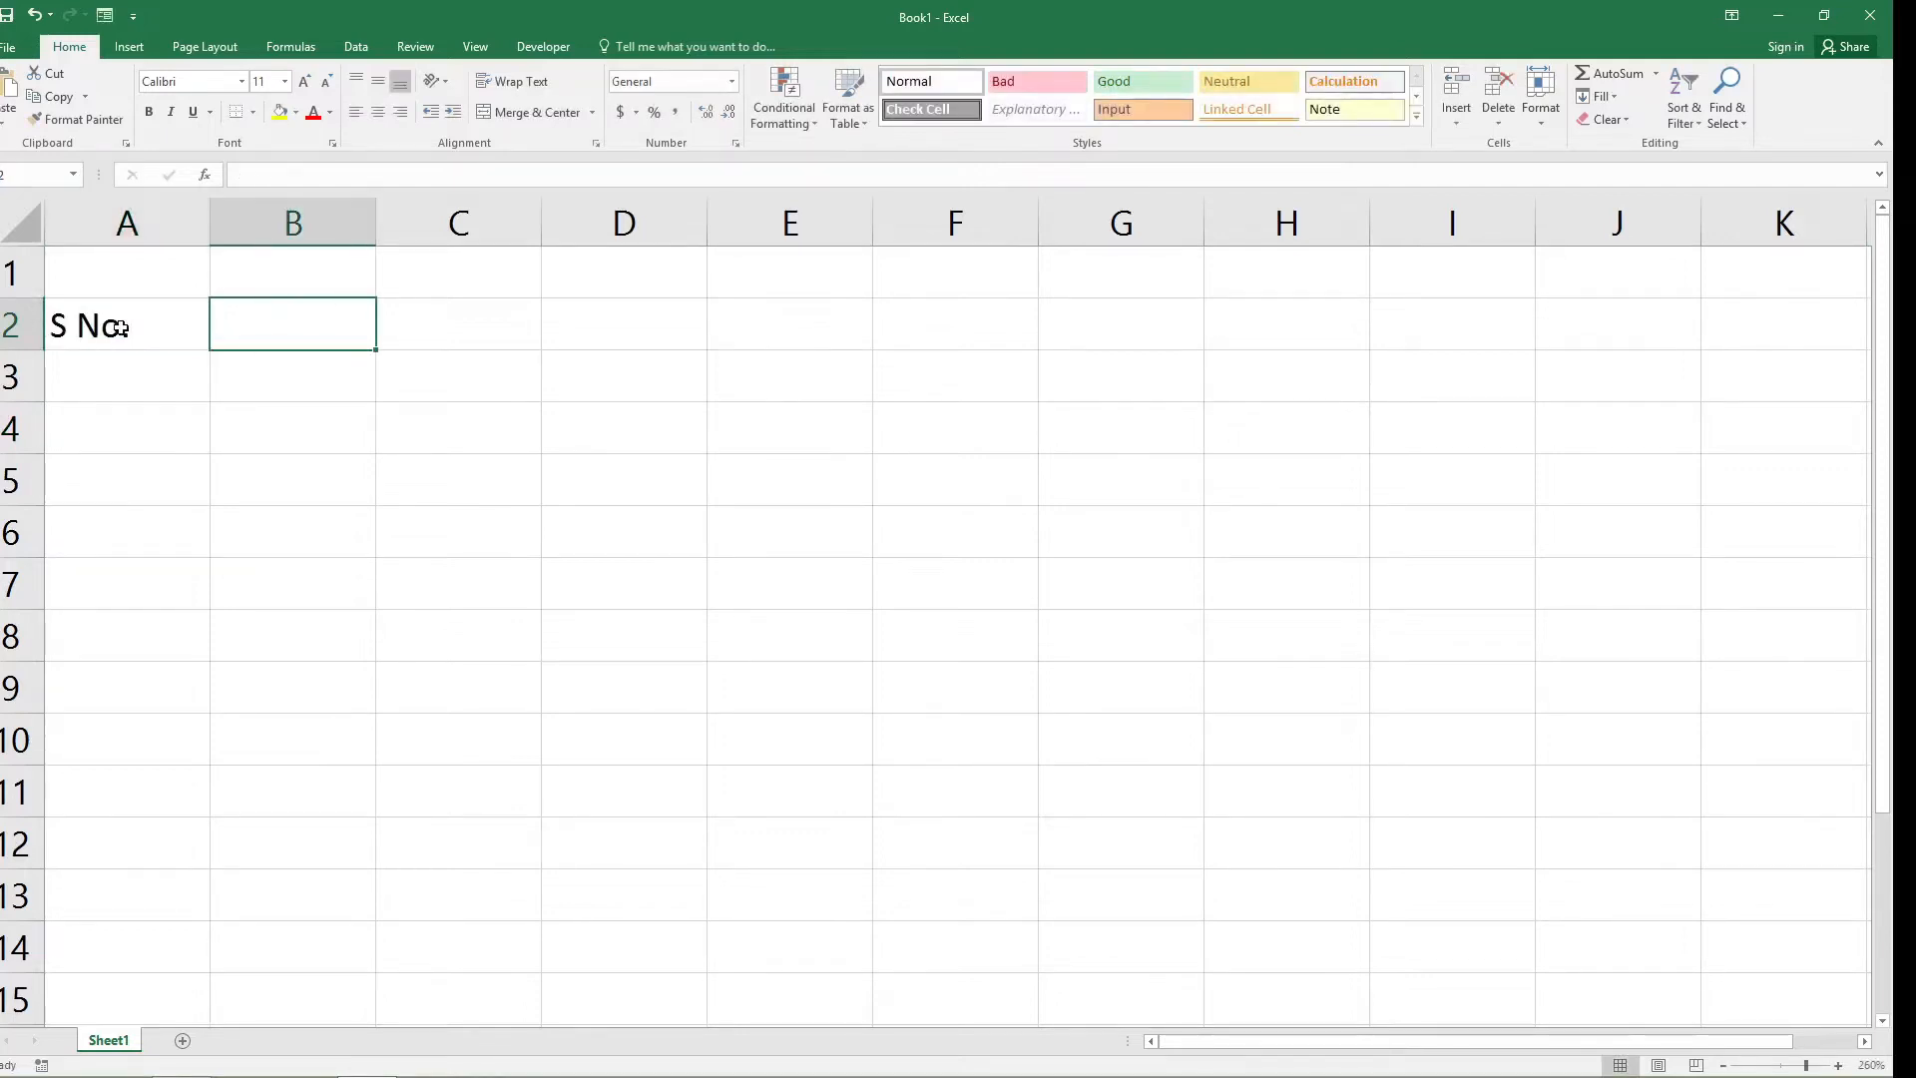
type("Cus")
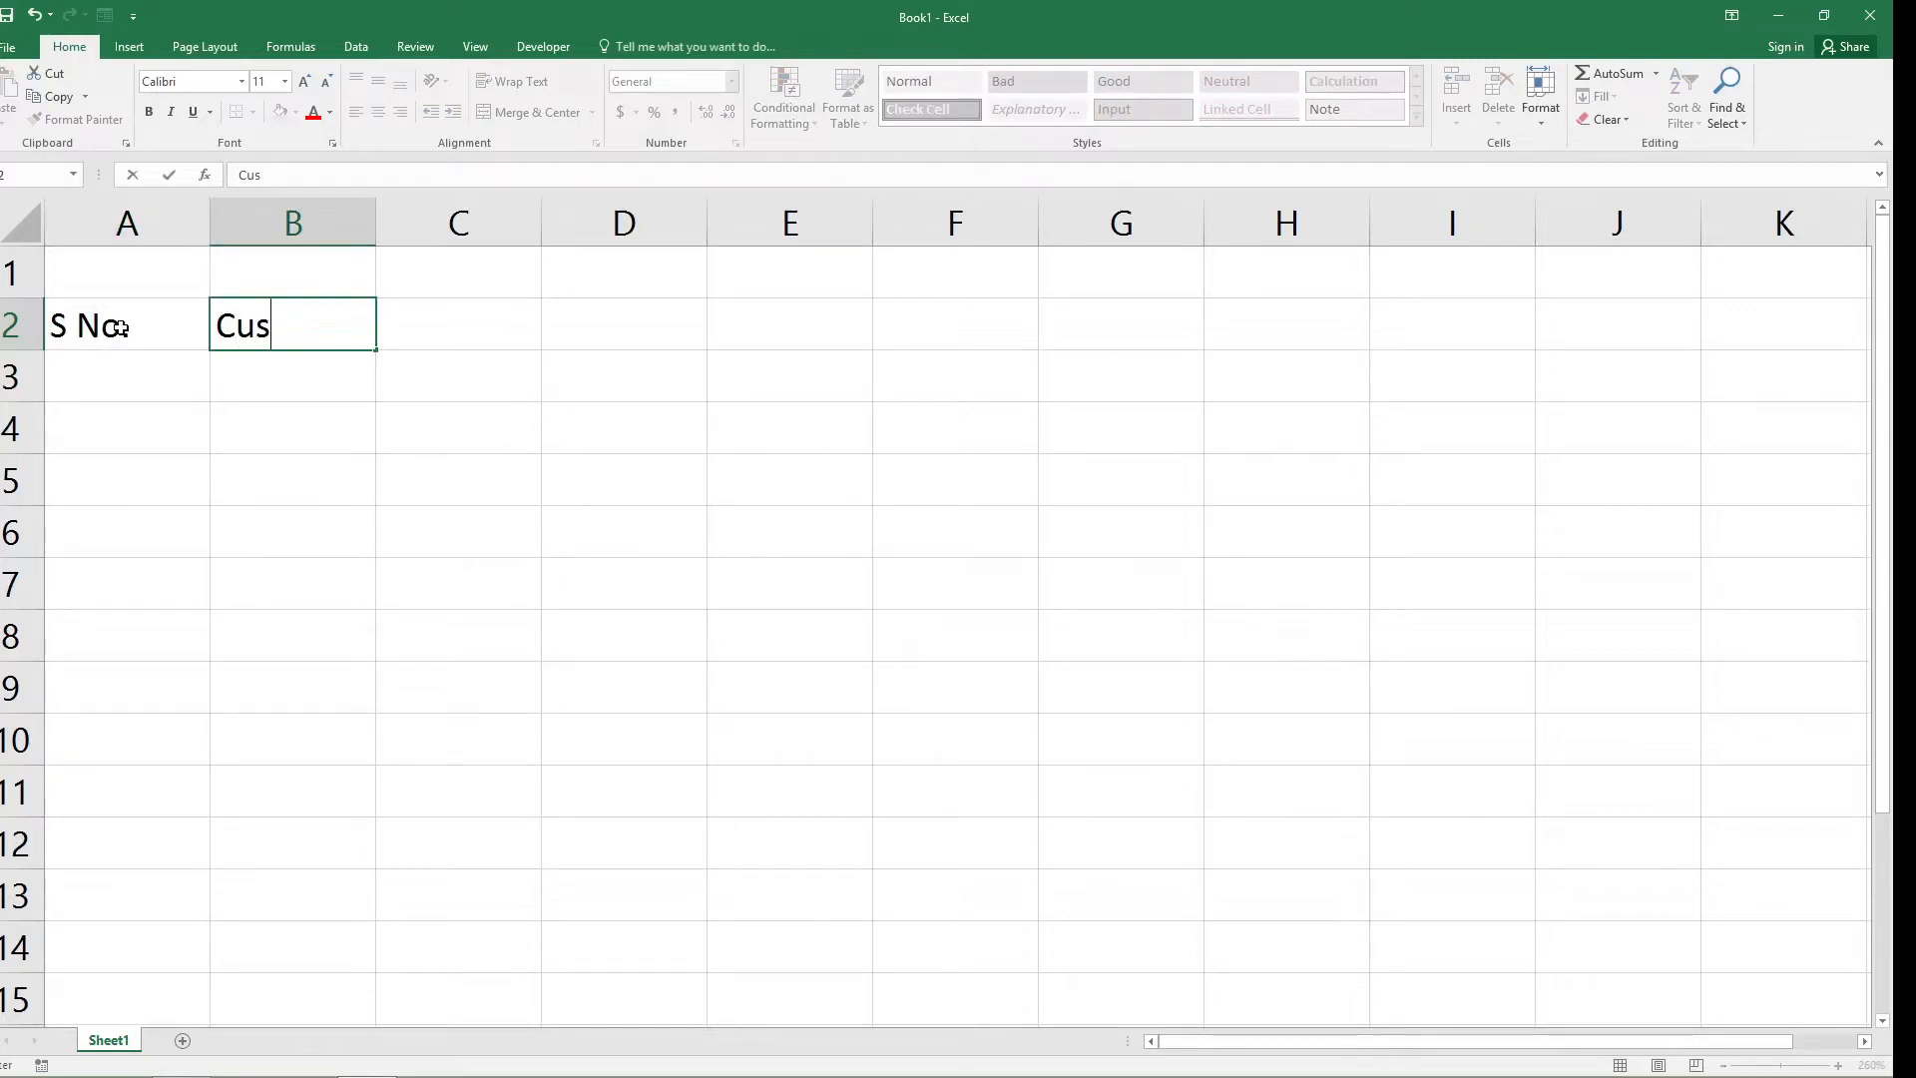
type("tomer Name")
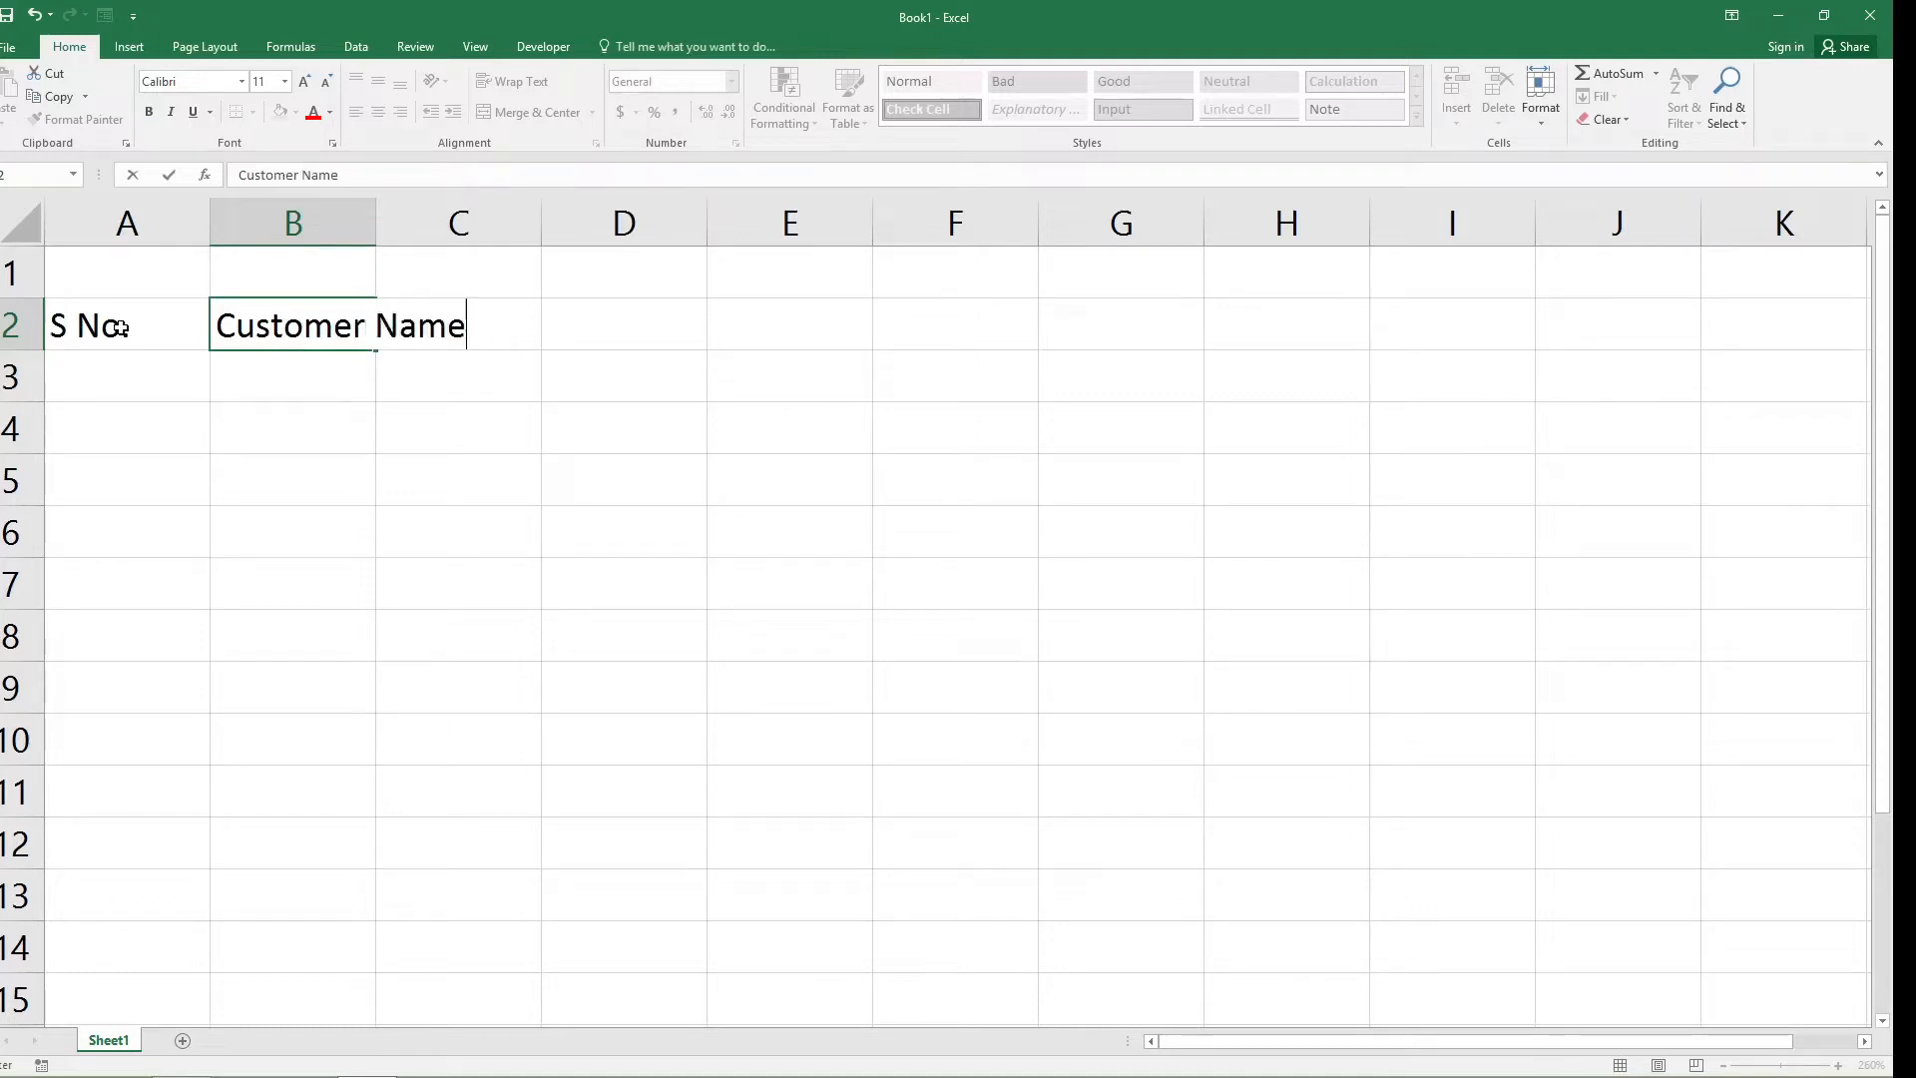
left_click(379, 223)
left_click_drag(377, 225, 477, 224)
Enter the header "Loan Amount" in cell C2 and widen column C to fit the text.
left_click(532, 331)
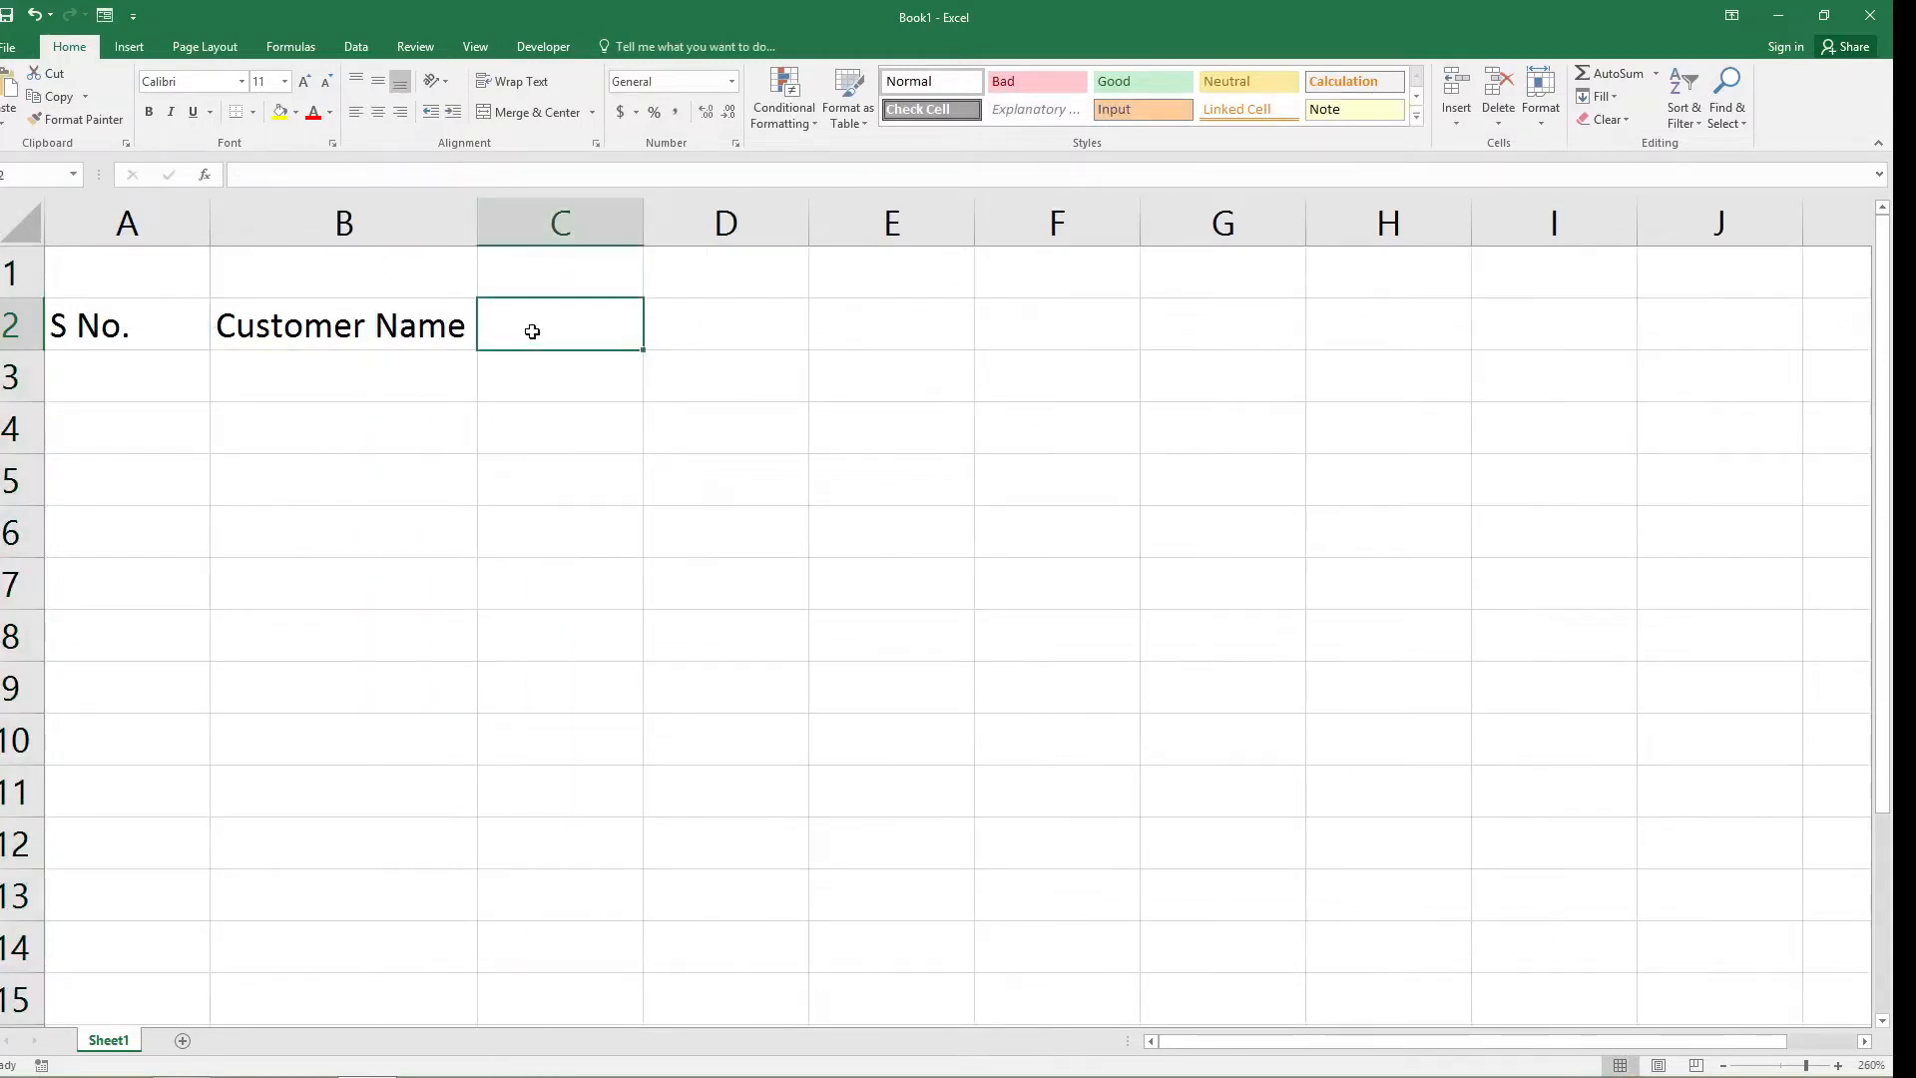
type("Loan")
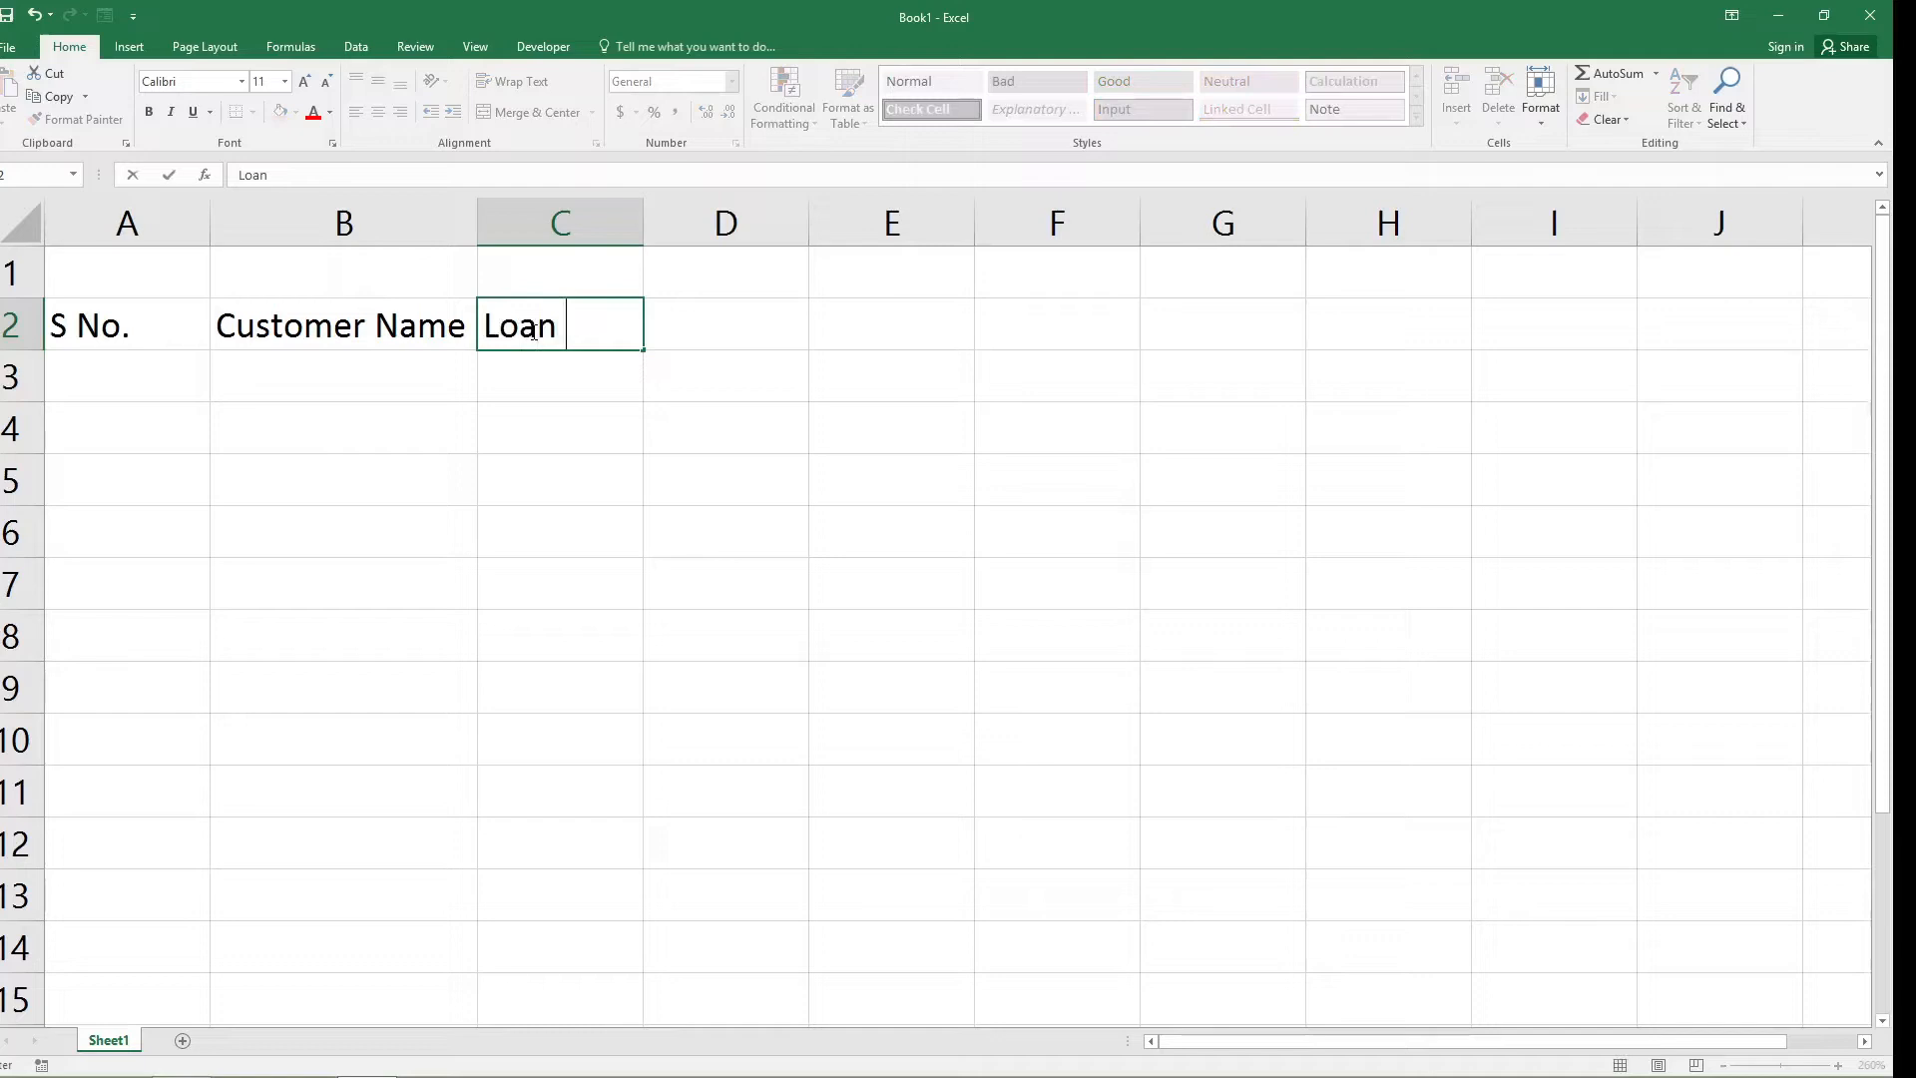
type(" Amount")
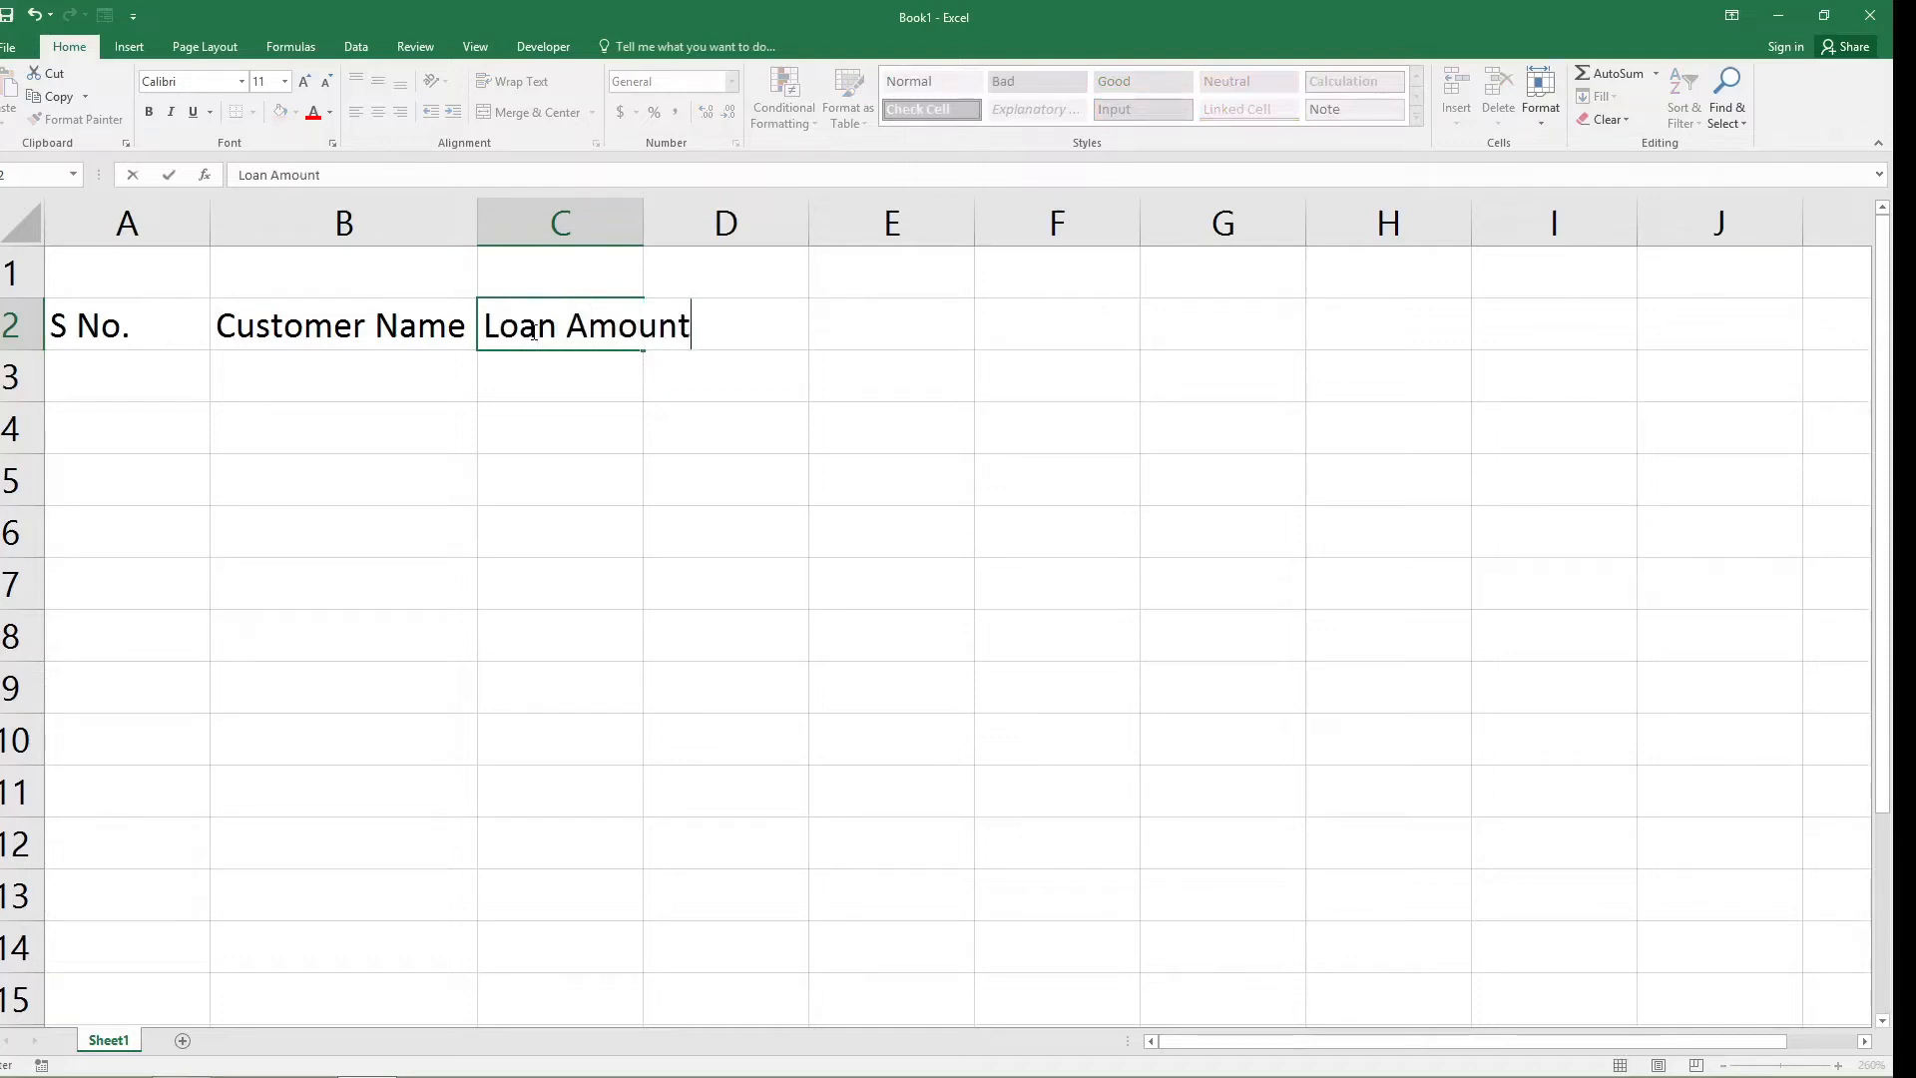
left_click(644, 215)
left_click_drag(643, 221, 706, 224)
Enter the header "Rate of Interest" in cell D2 and widen column D to fit the text.
left_click(771, 340)
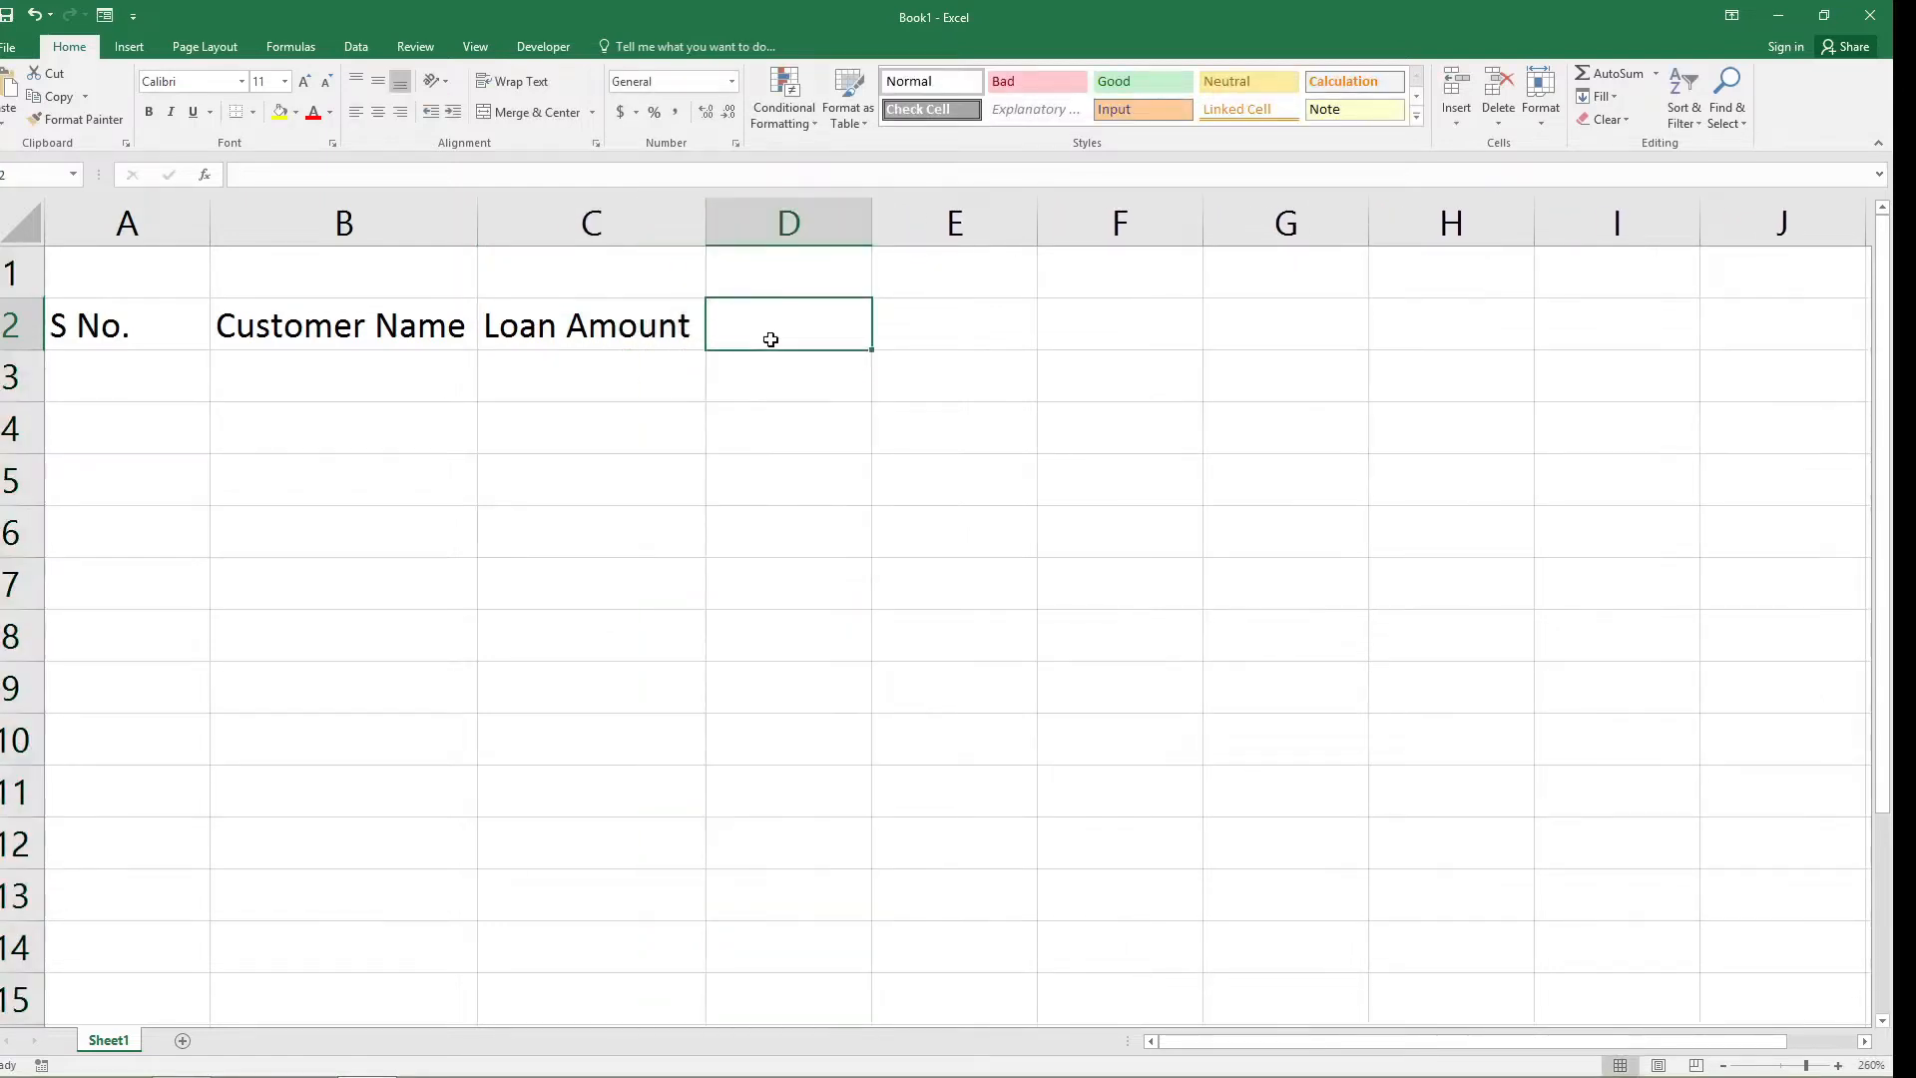
type("Rate")
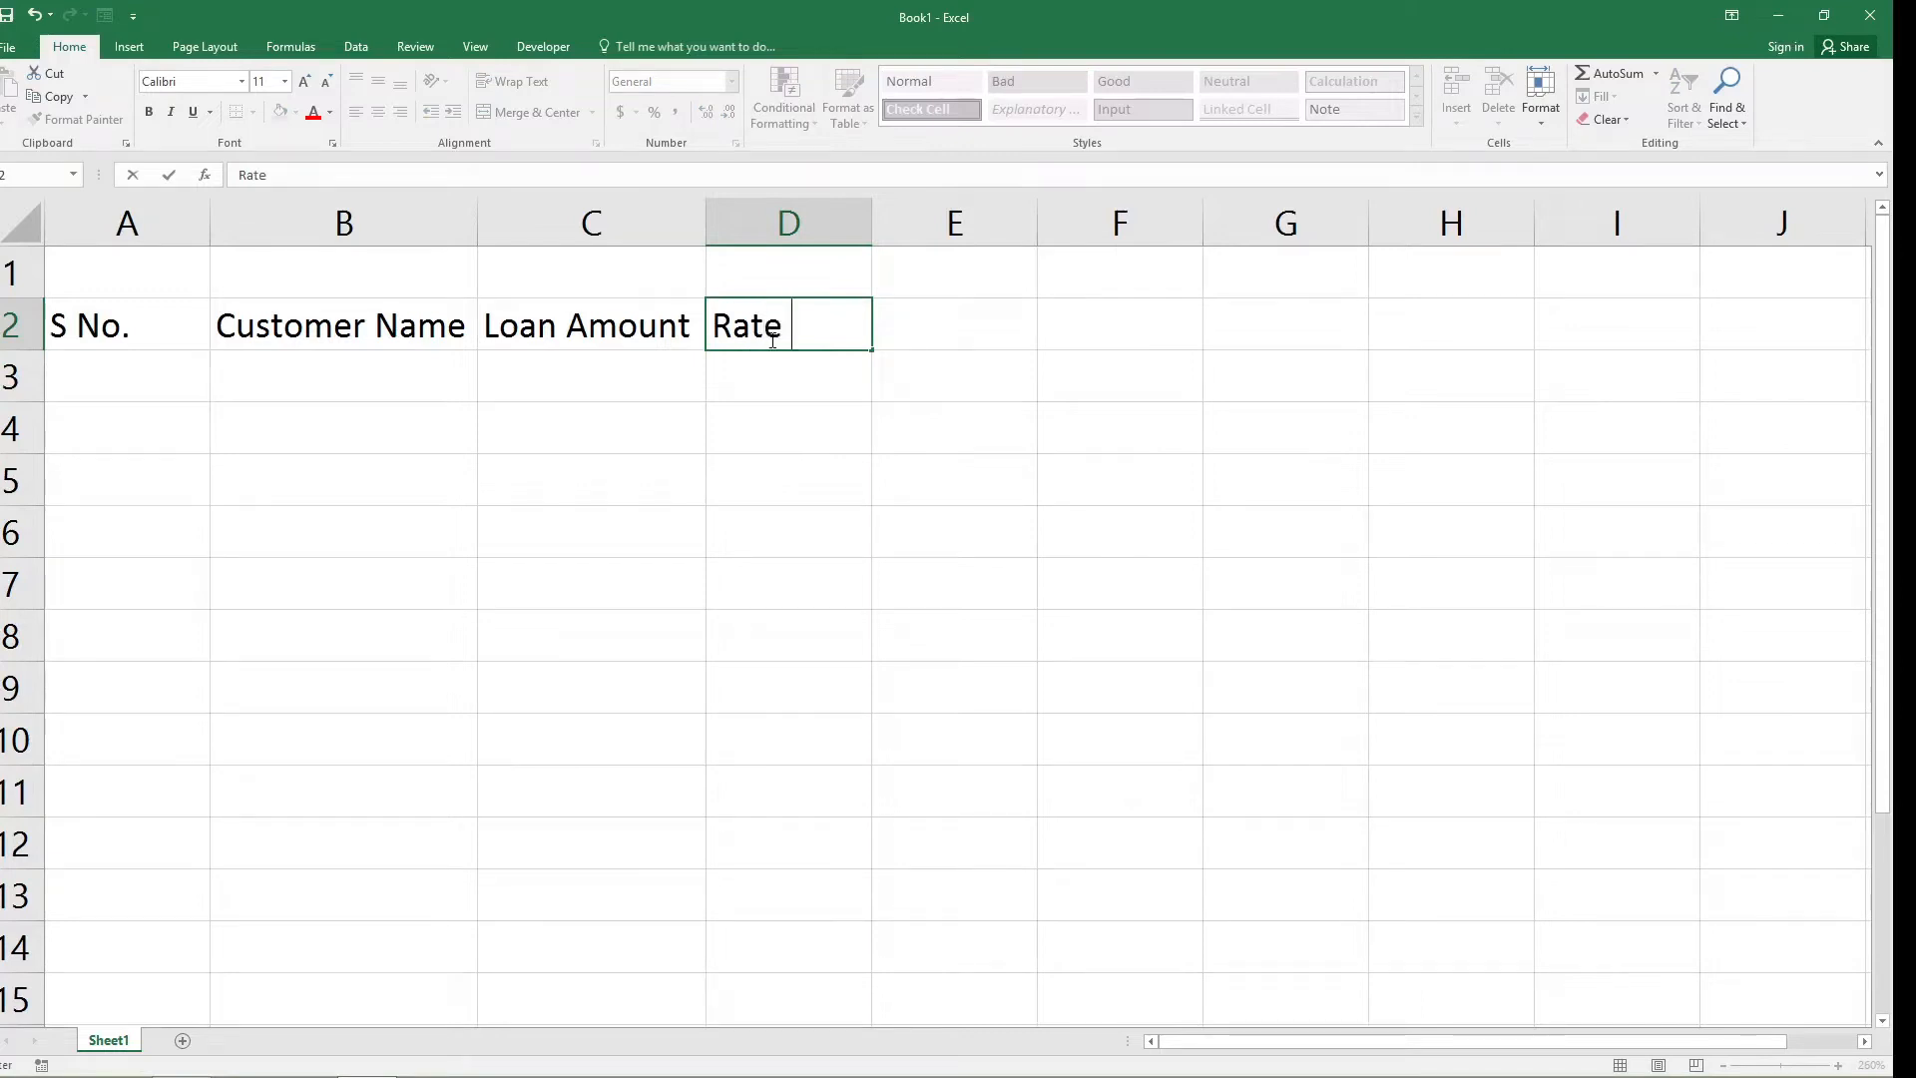
type(" of Interest")
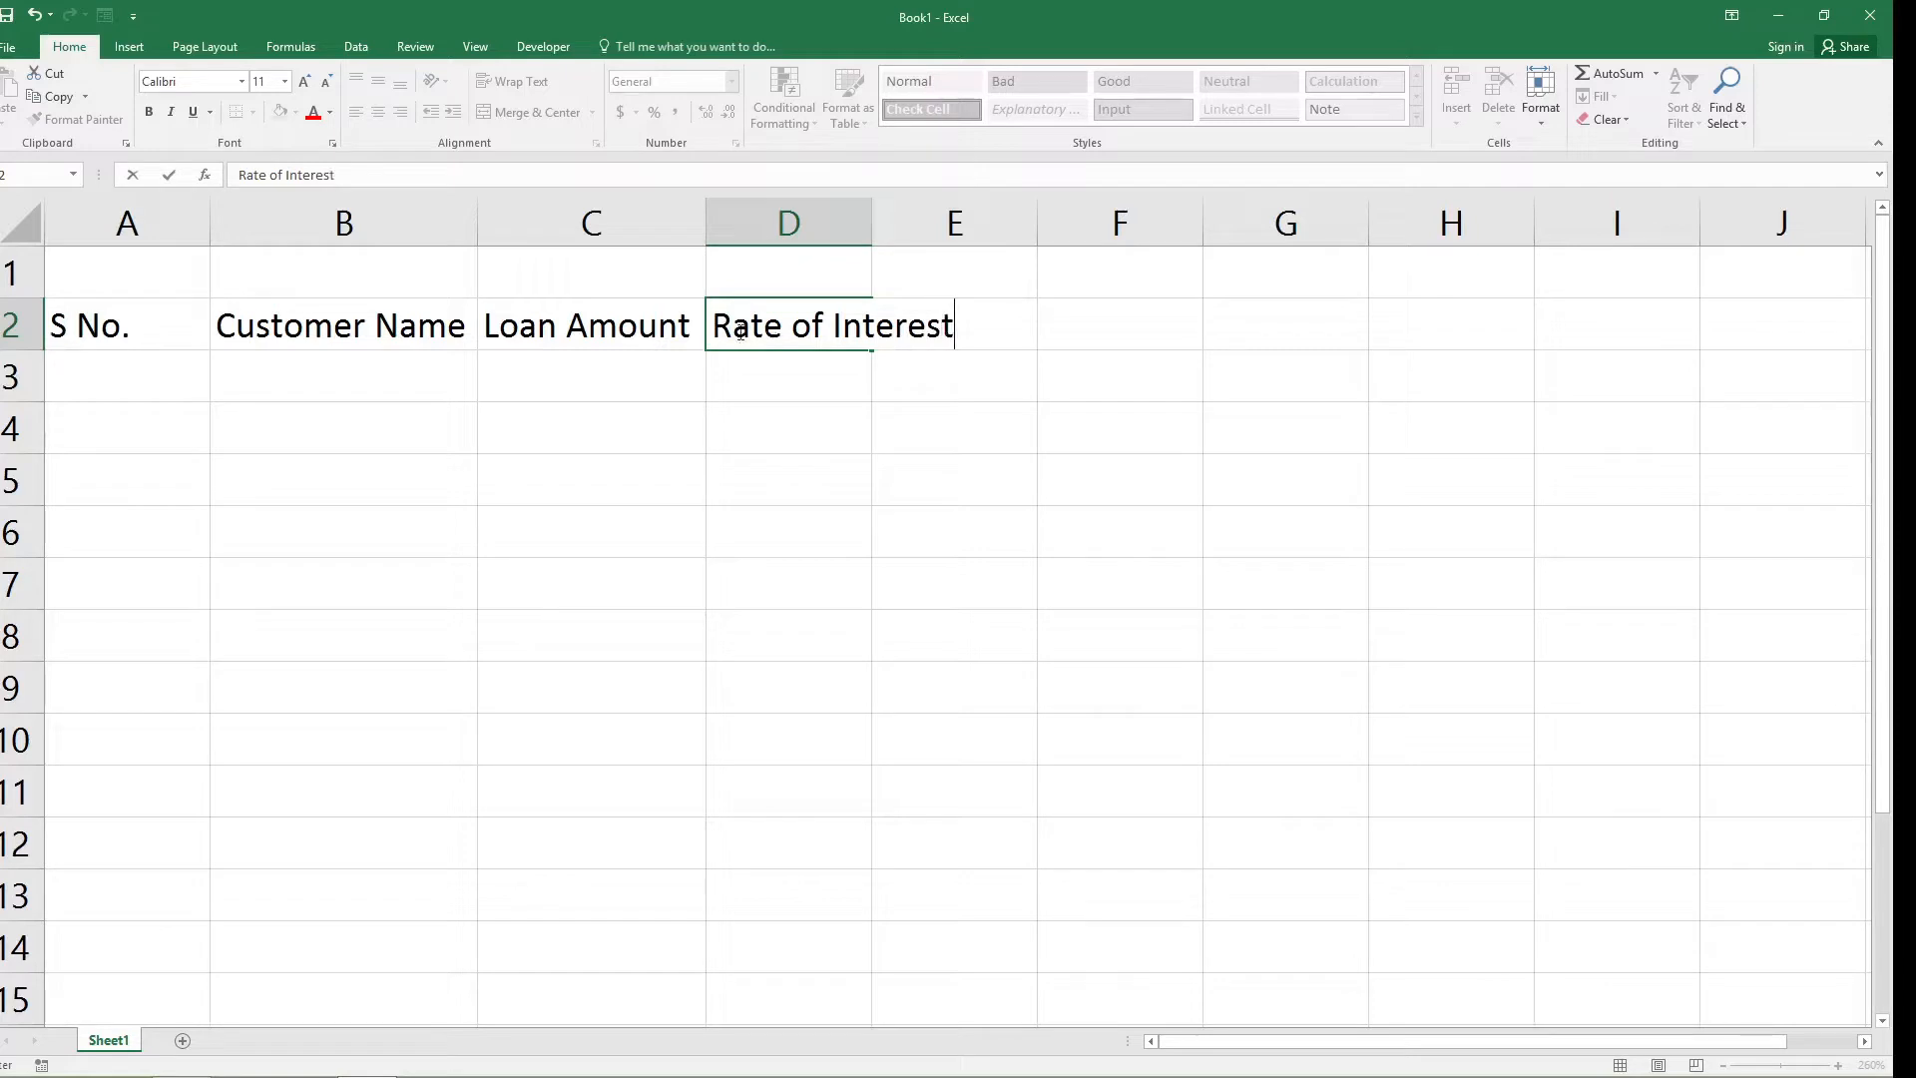
left_click(865, 222)
left_click_drag(872, 222, 980, 241)
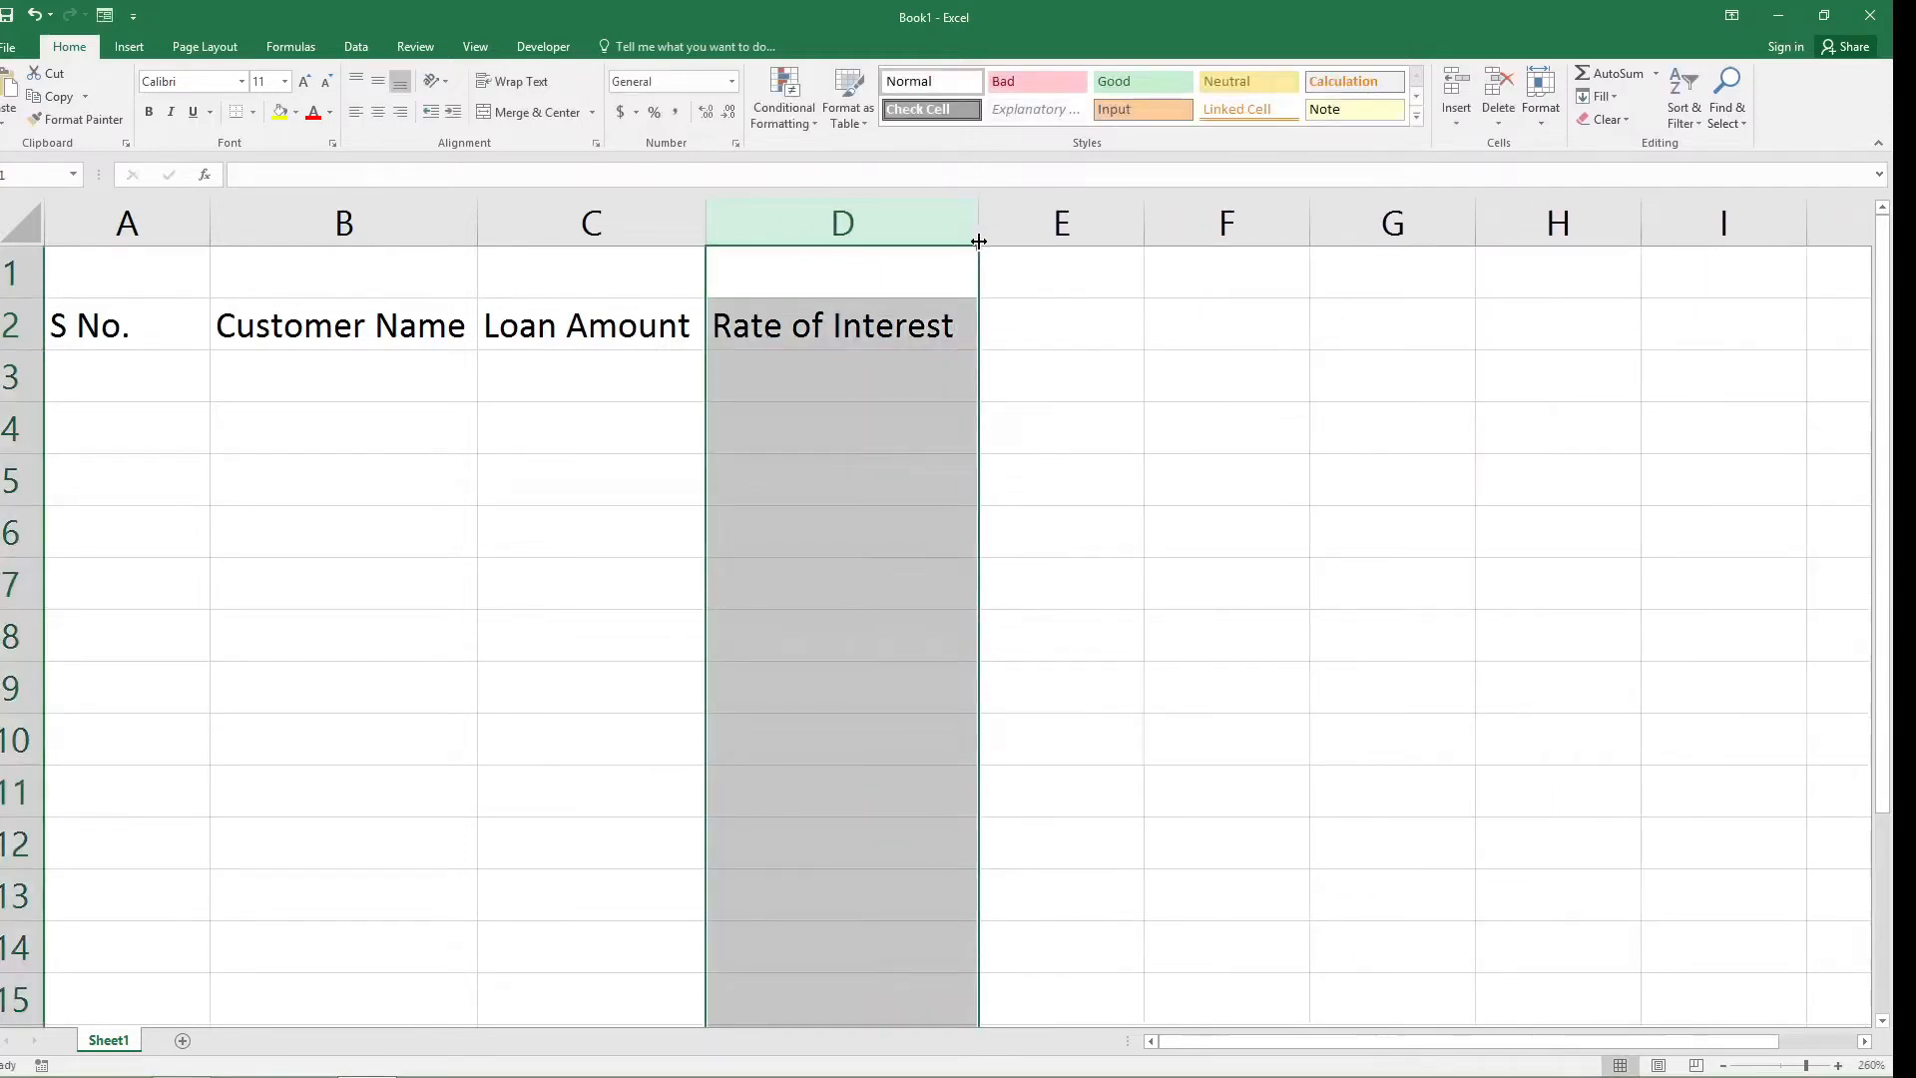
Enter the header "Duration (Years)" in cell E2 and adjust column E's width to fit the text.
left_click(1043, 311)
type("D")
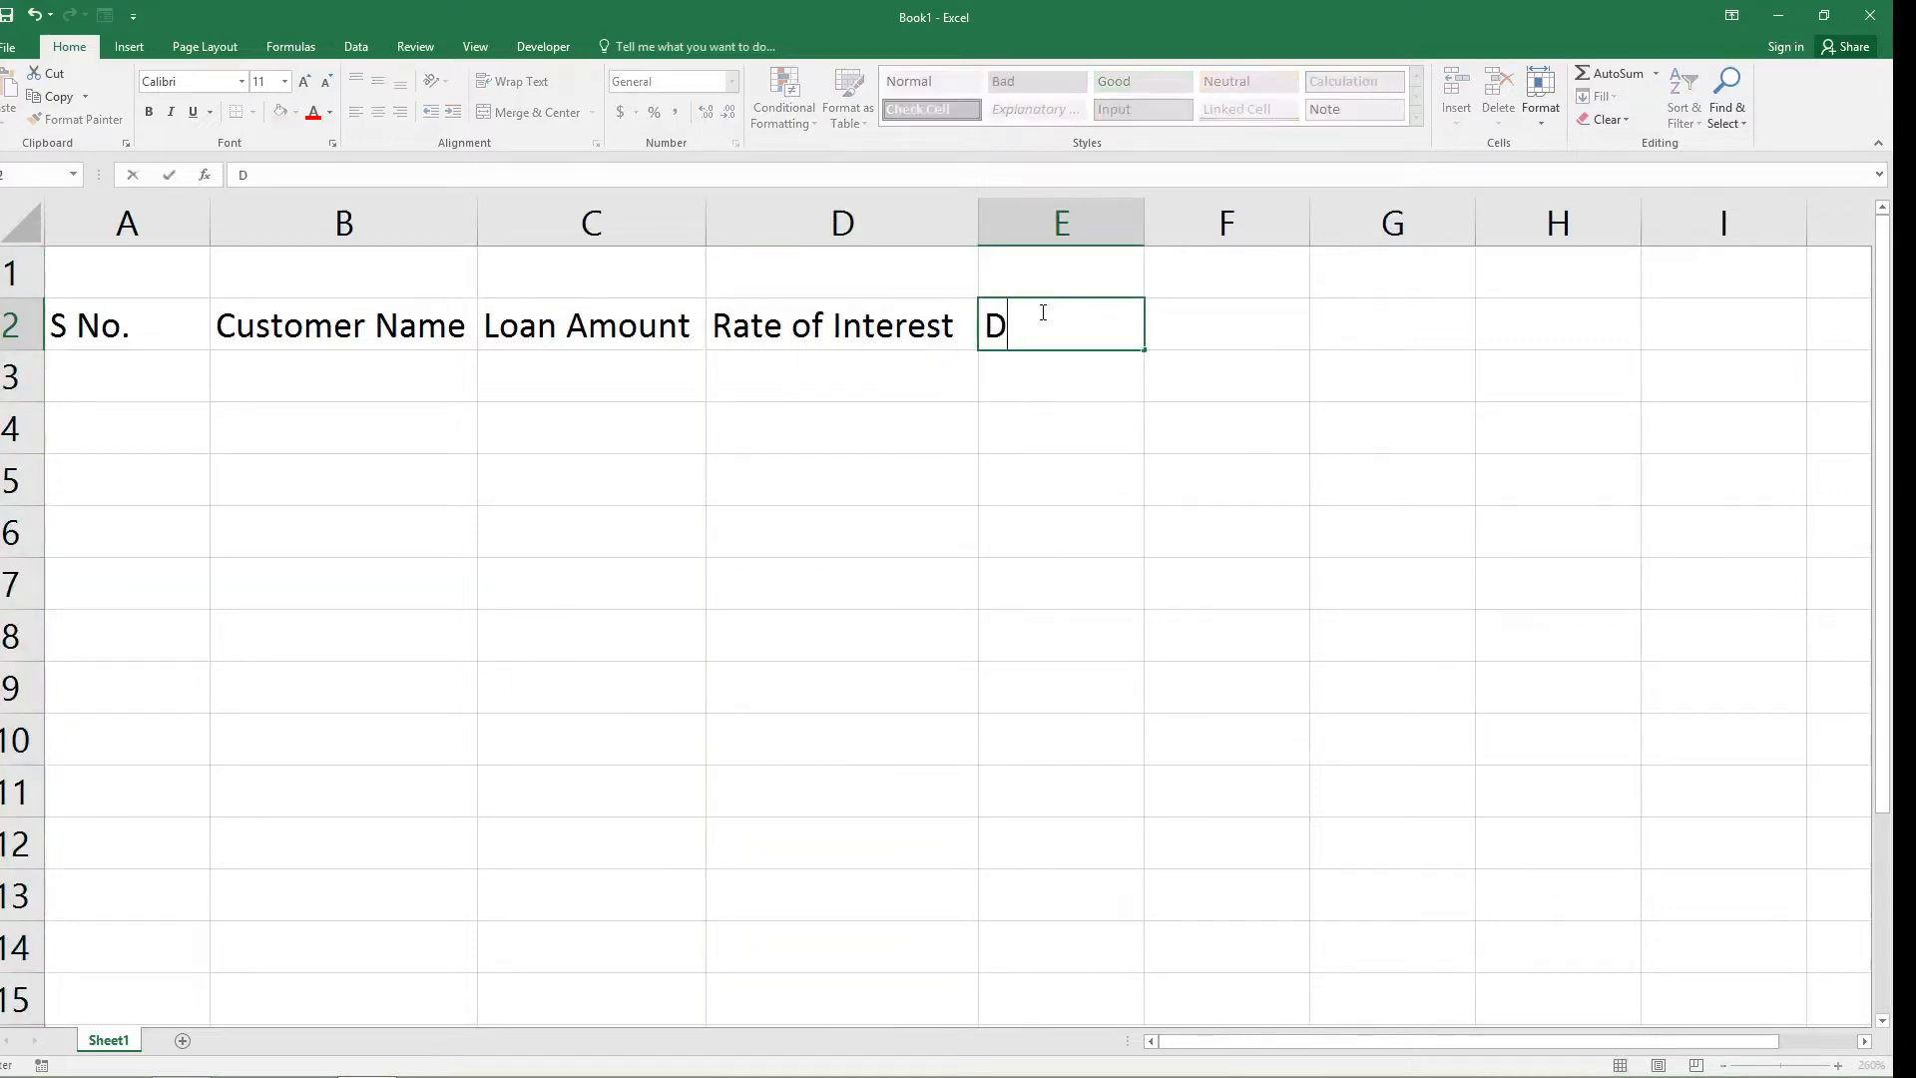
type("uration (Yea")
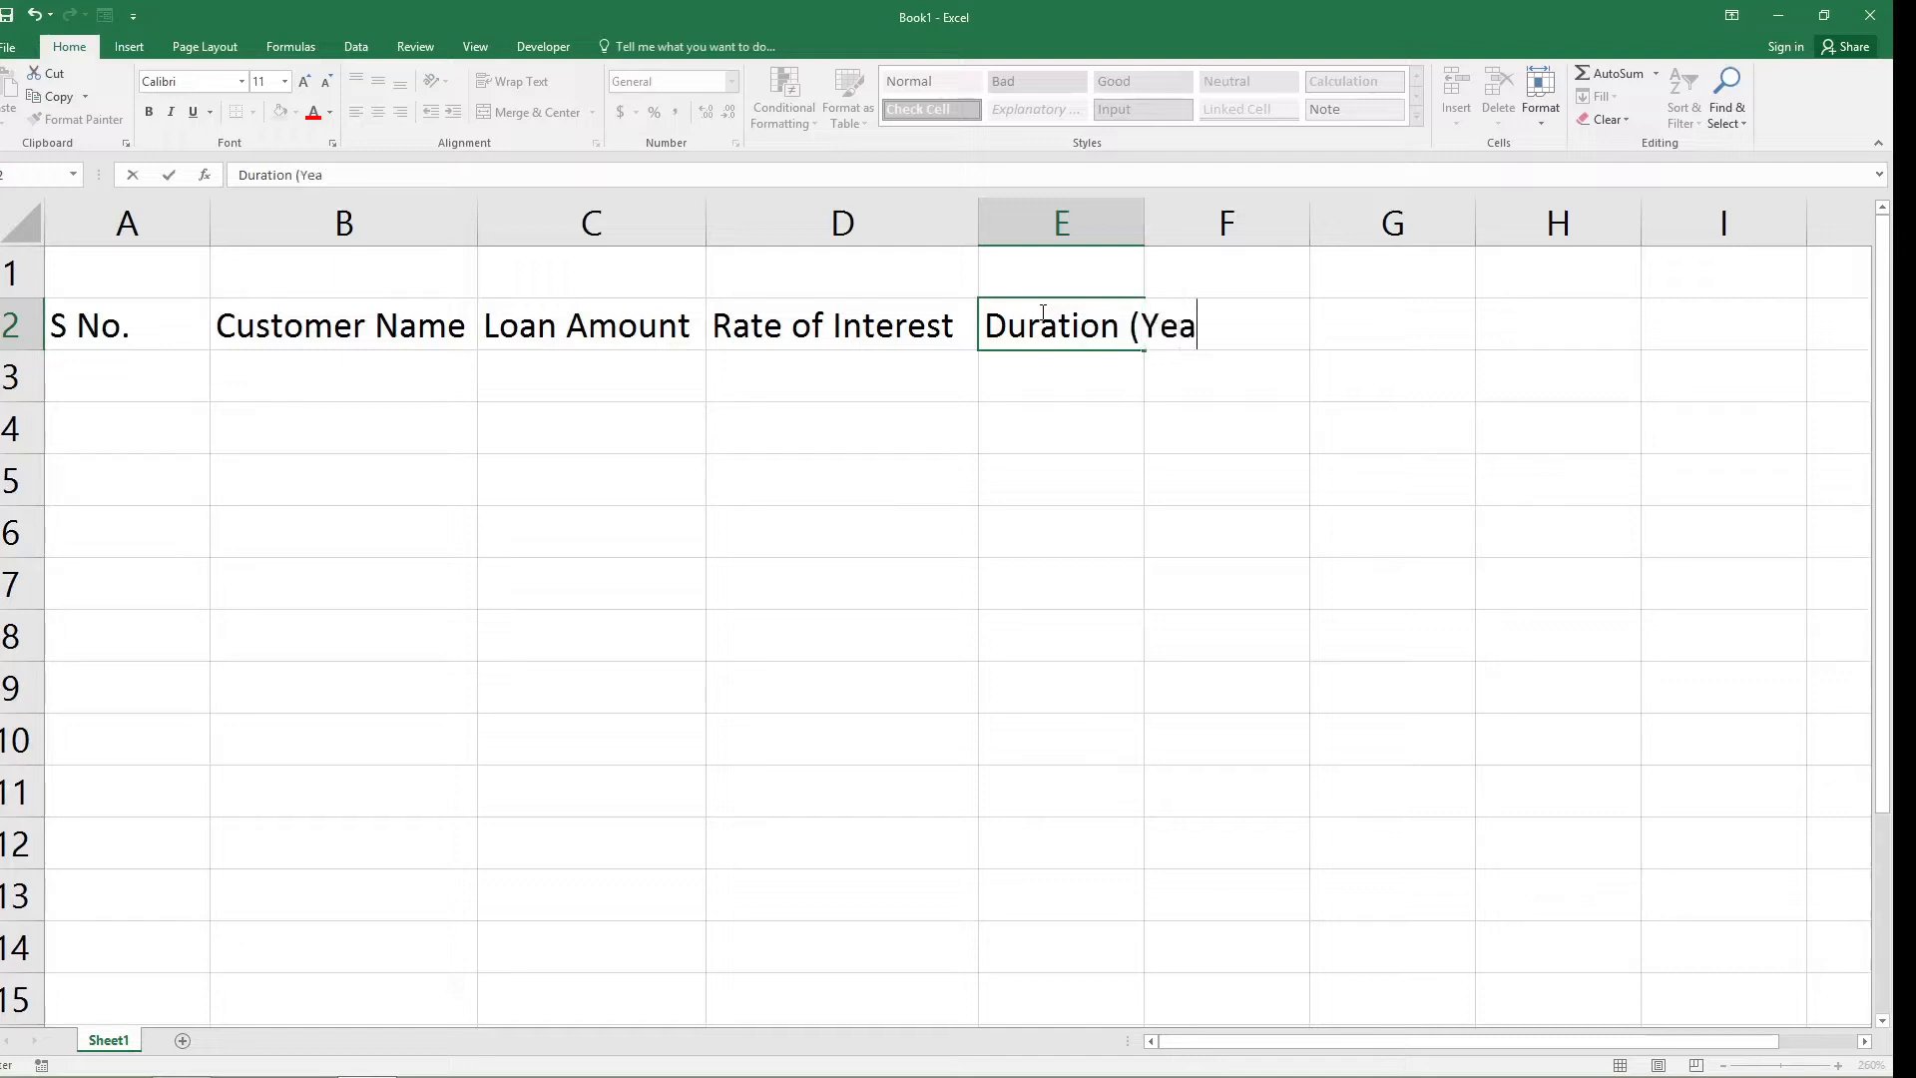
type("rs)")
left_click(1150, 219)
double_click(1145, 219)
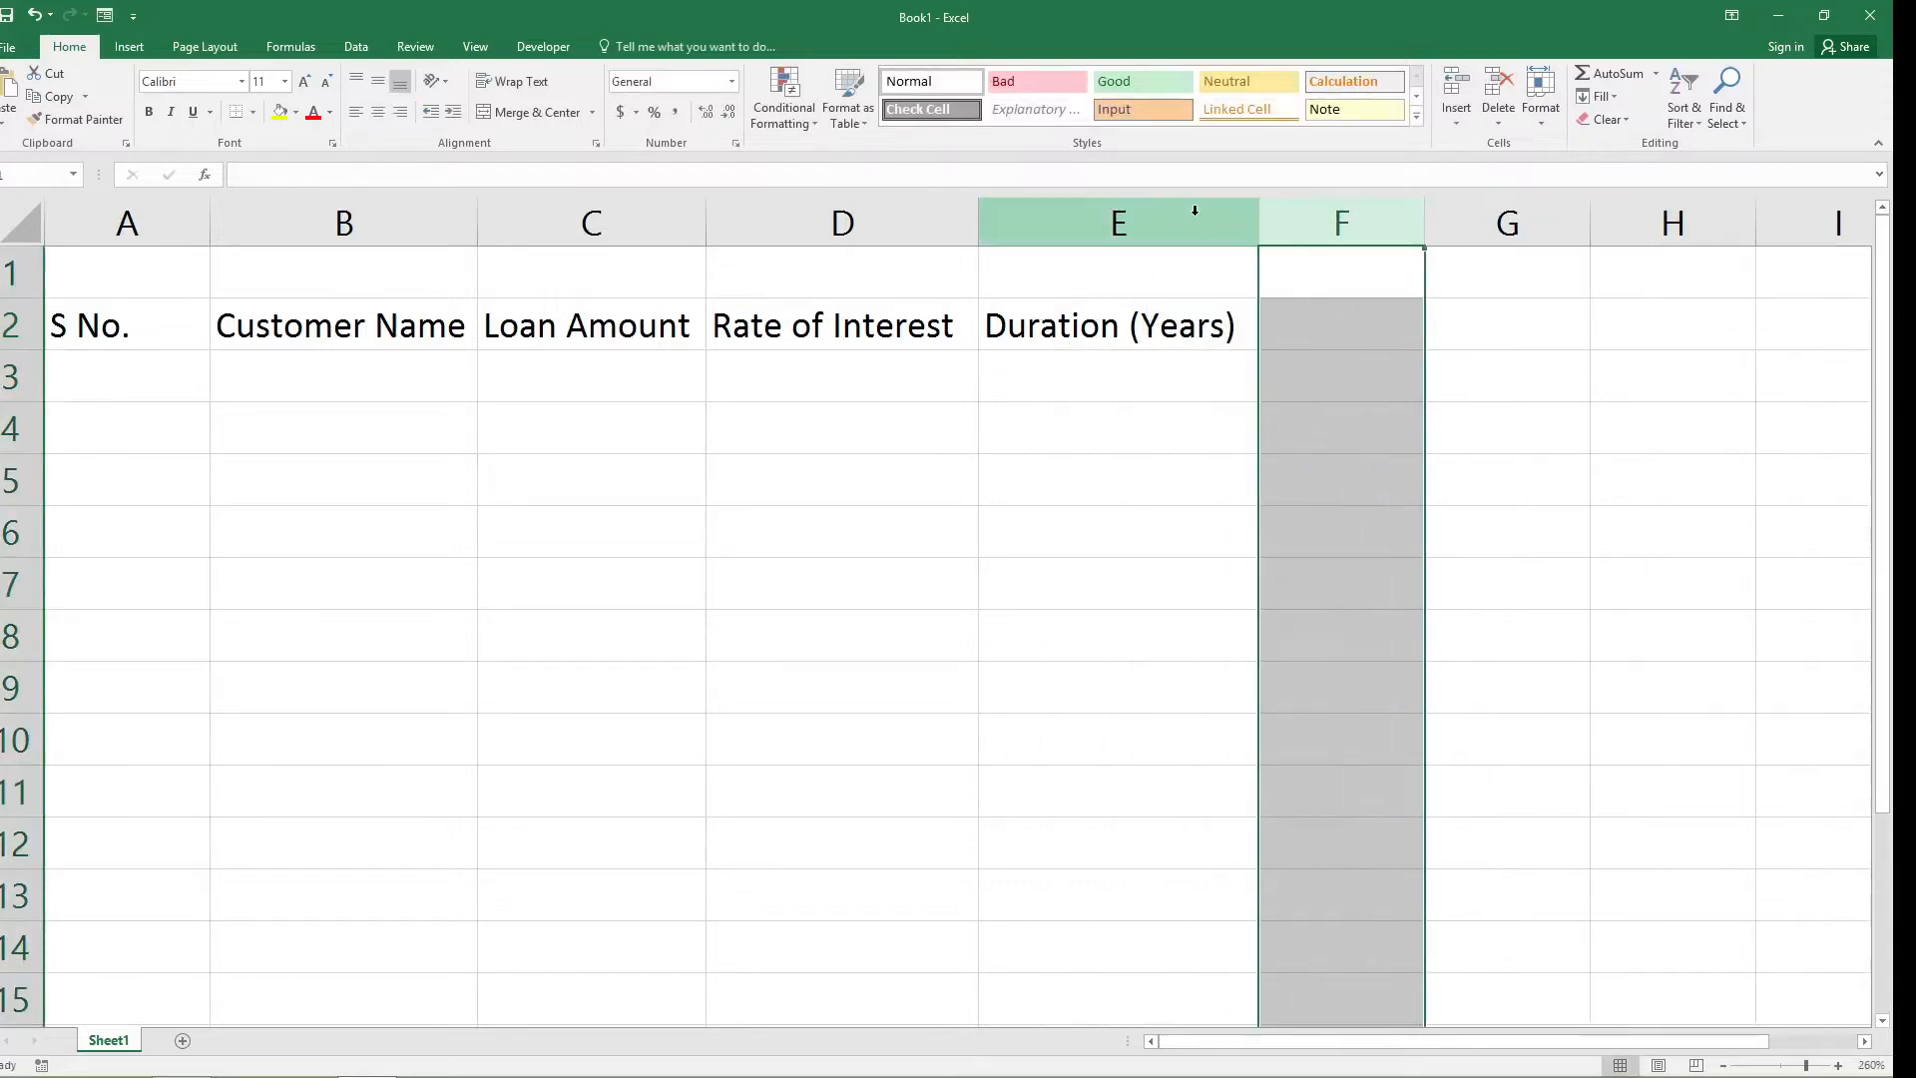
left_click_drag(1259, 225, 1243, 226)
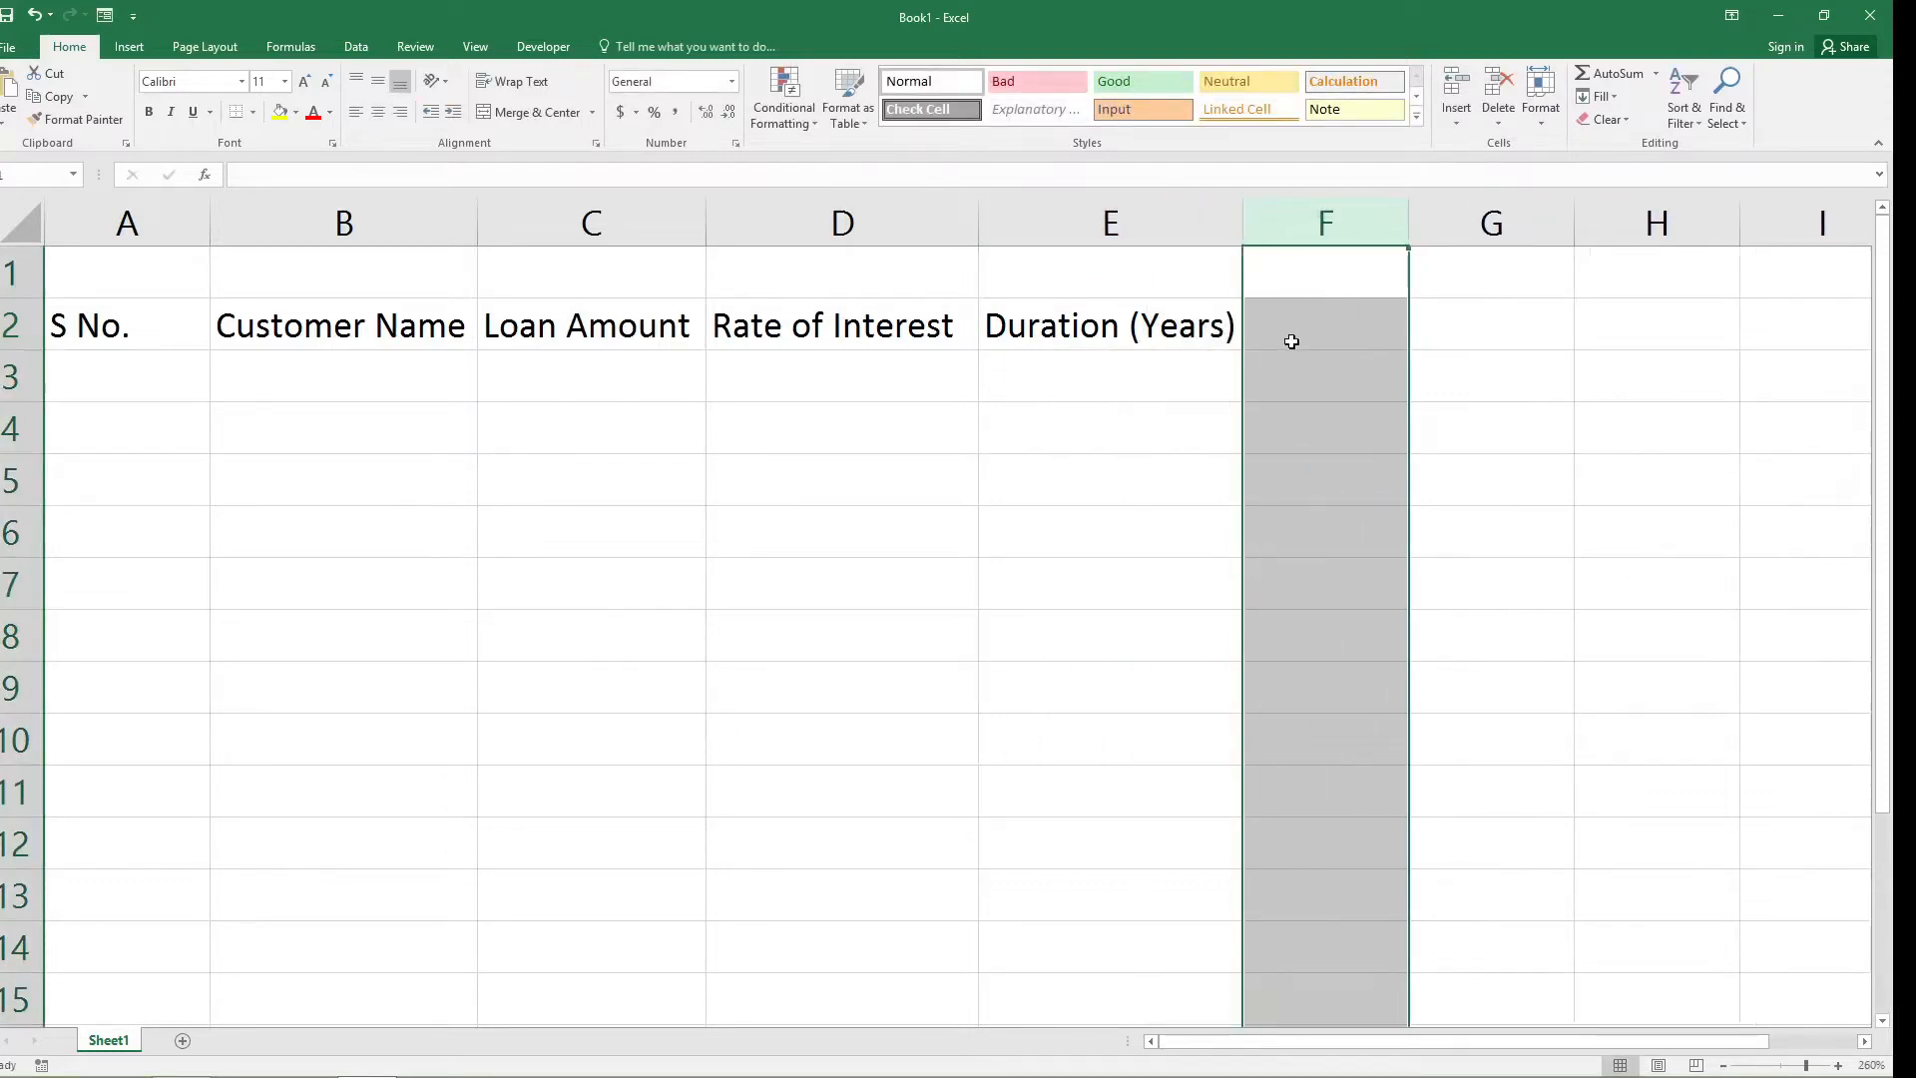
Enter the header "Interest" in cell F2.
left_click(1292, 342)
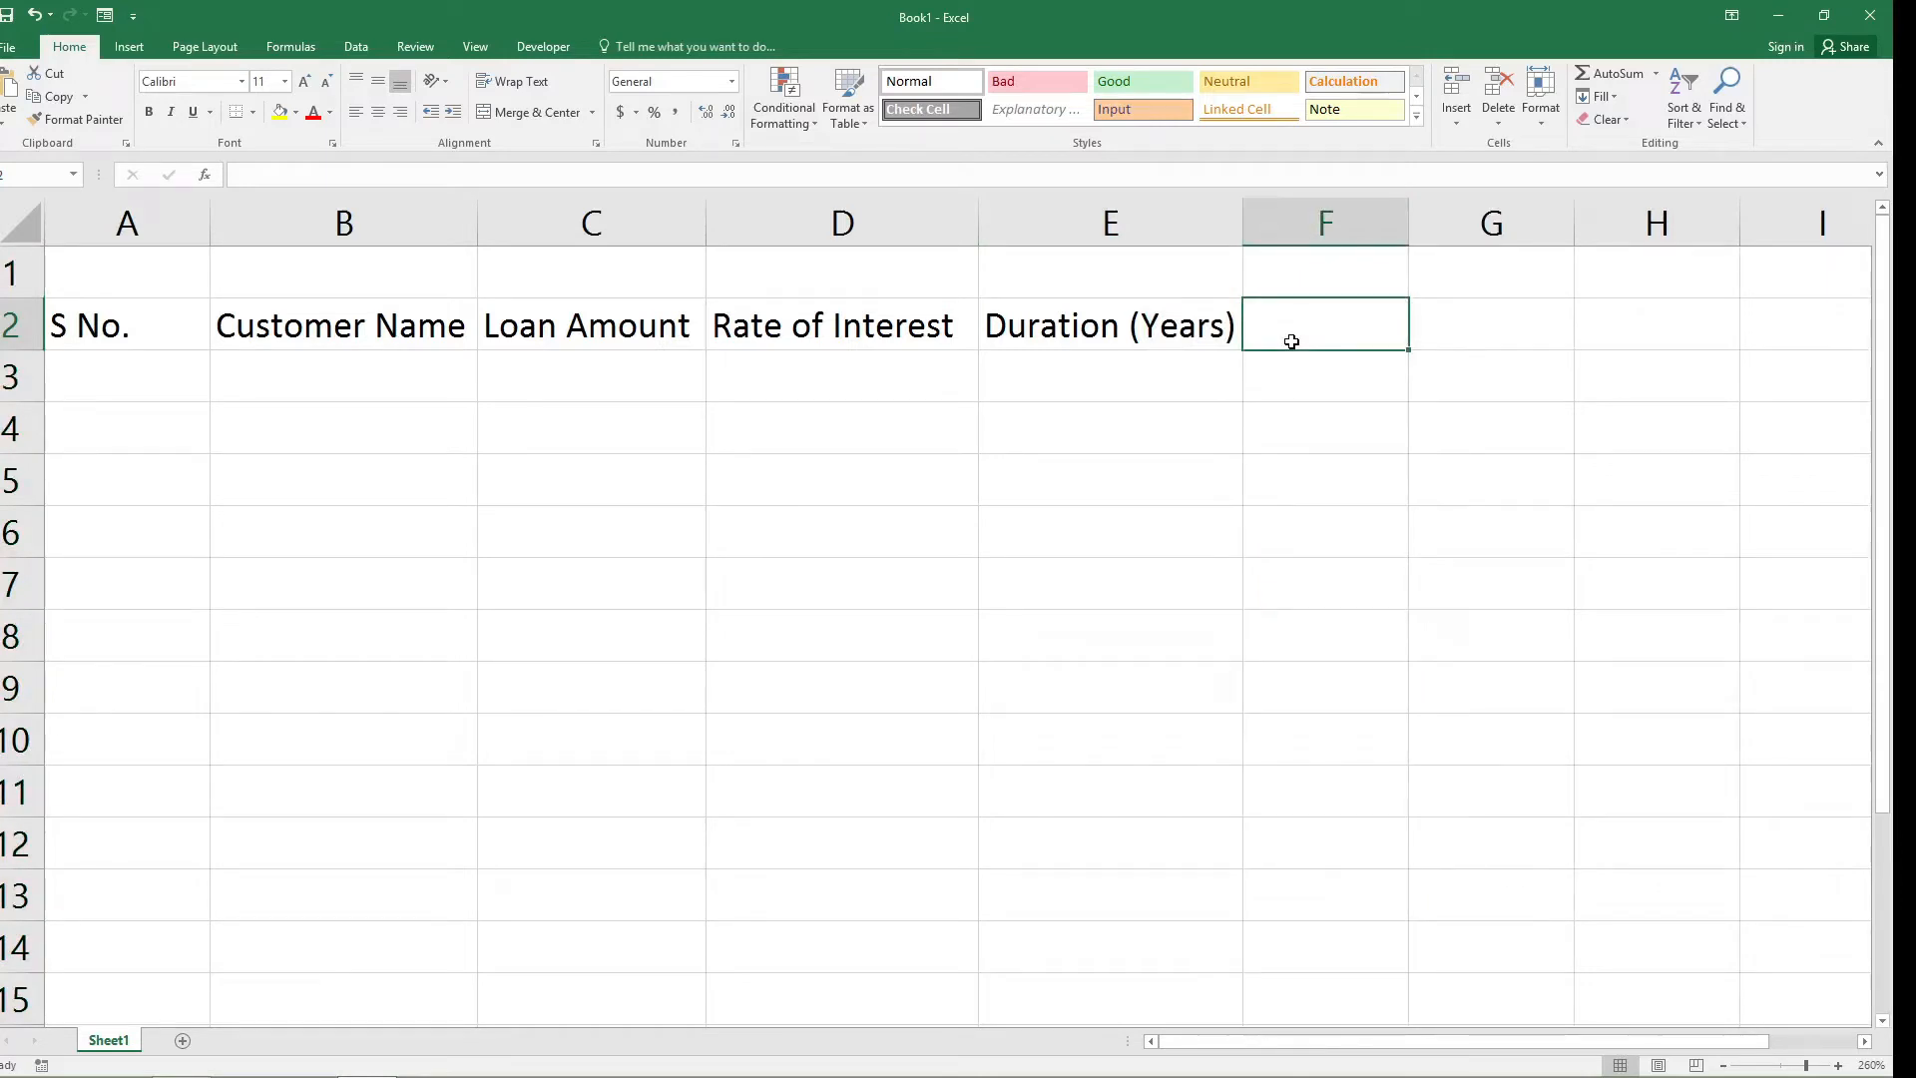
type("Interest")
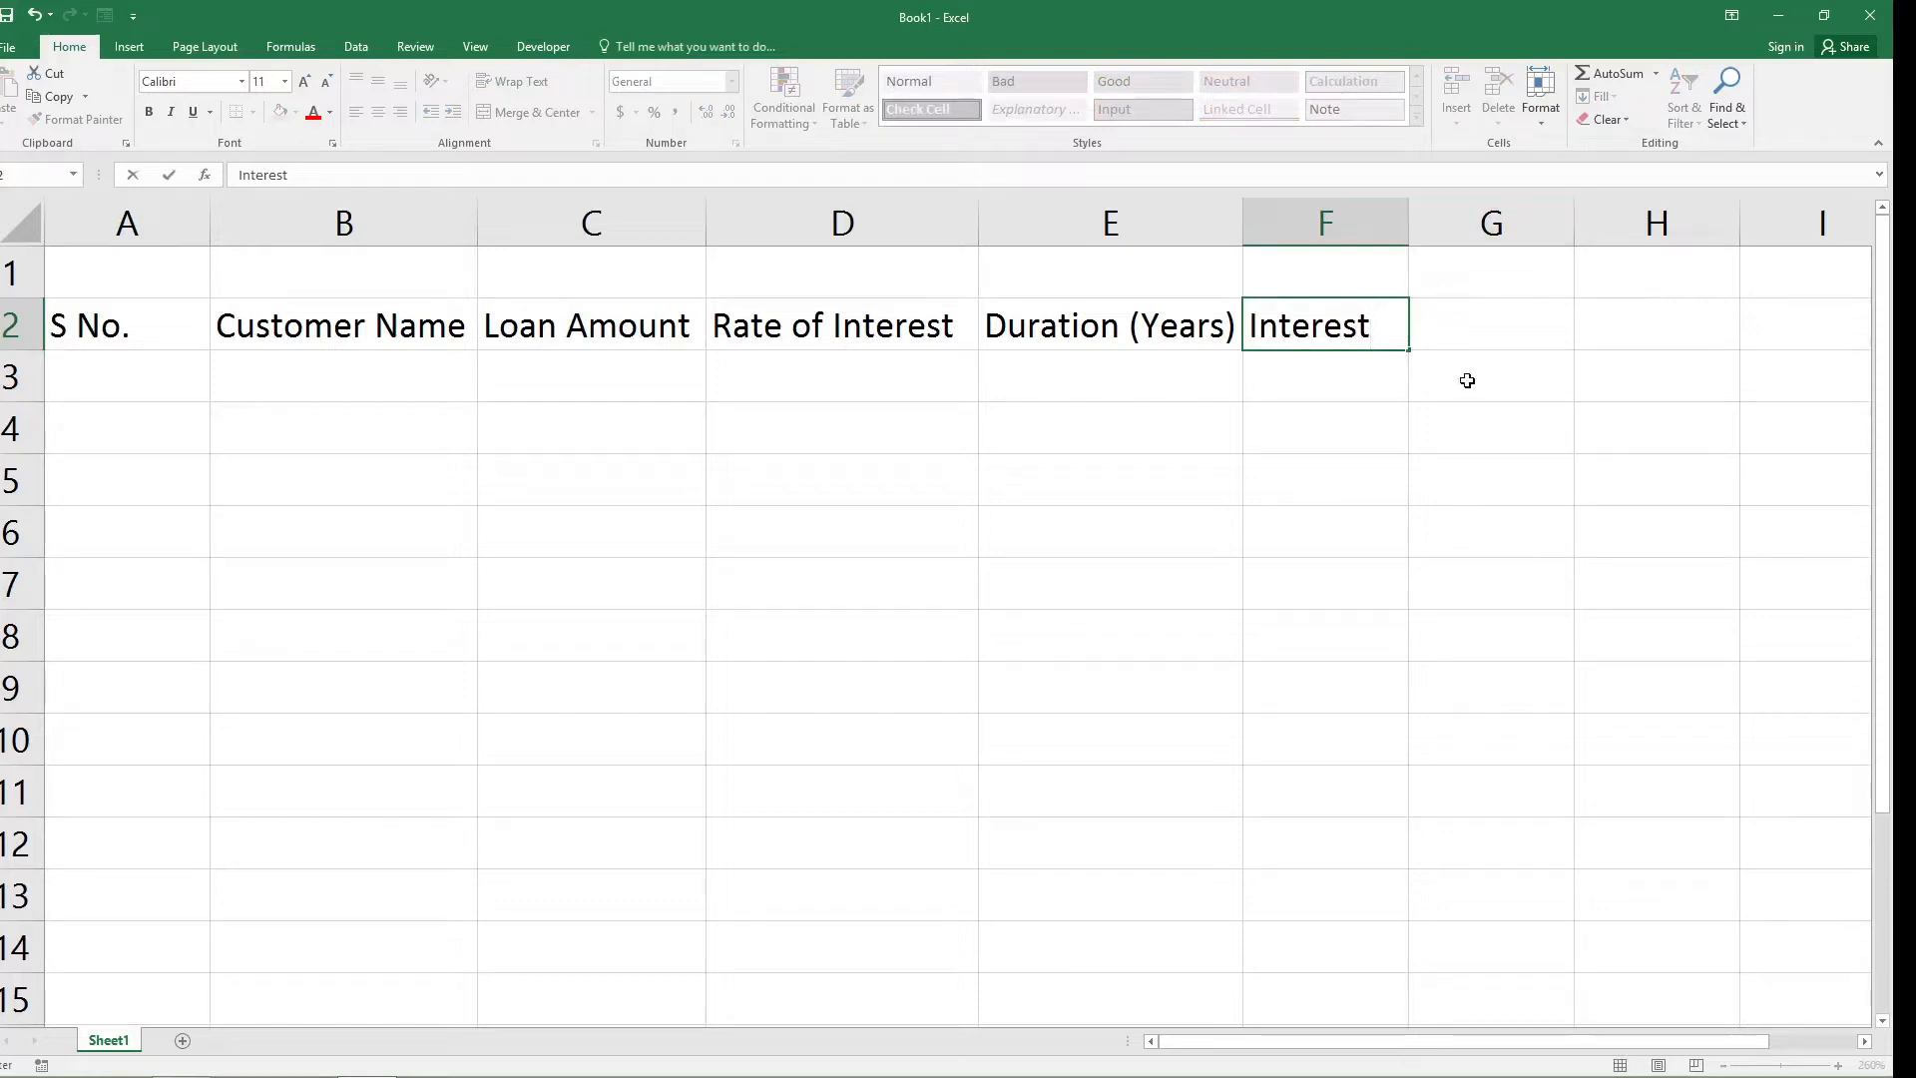
left_click(1493, 353)
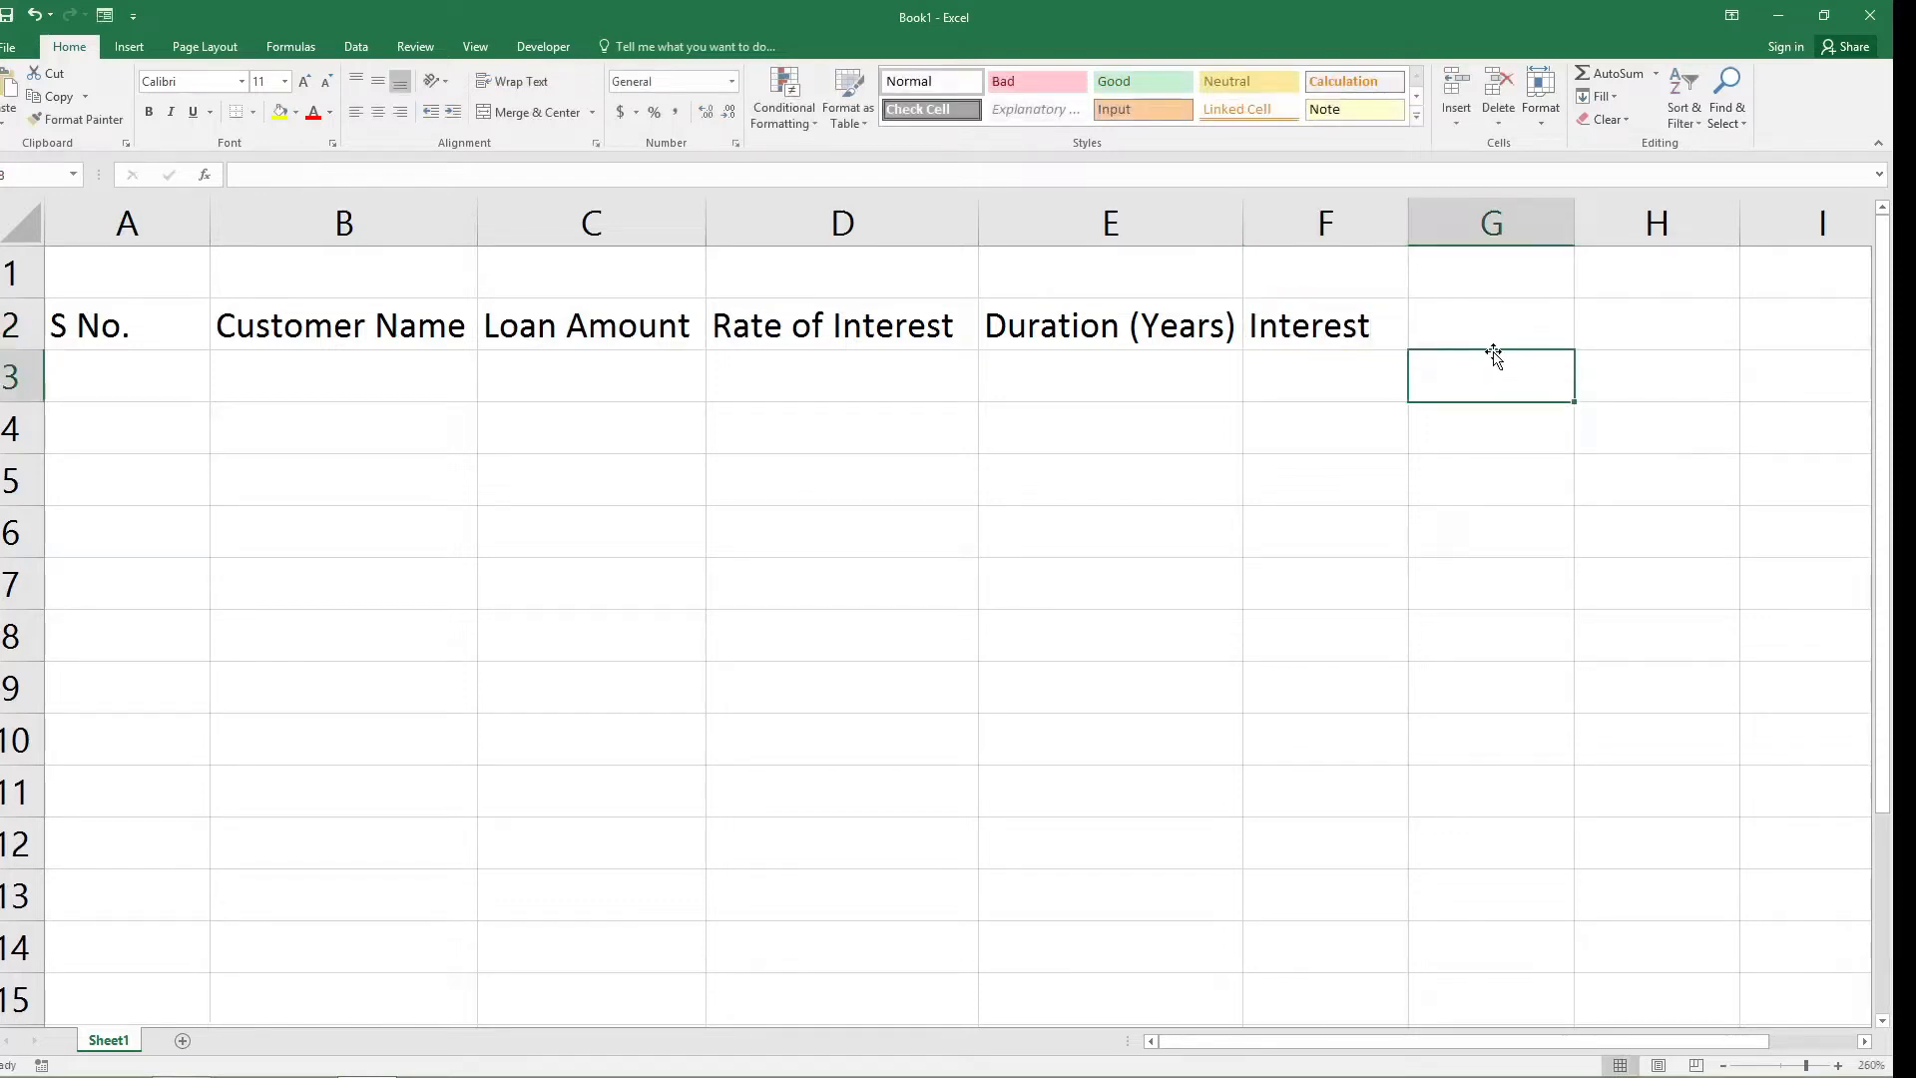
Enter the header "Total Amount" in cell G2 and widen column G to fit the text.
left_click(1491, 313)
type("T")
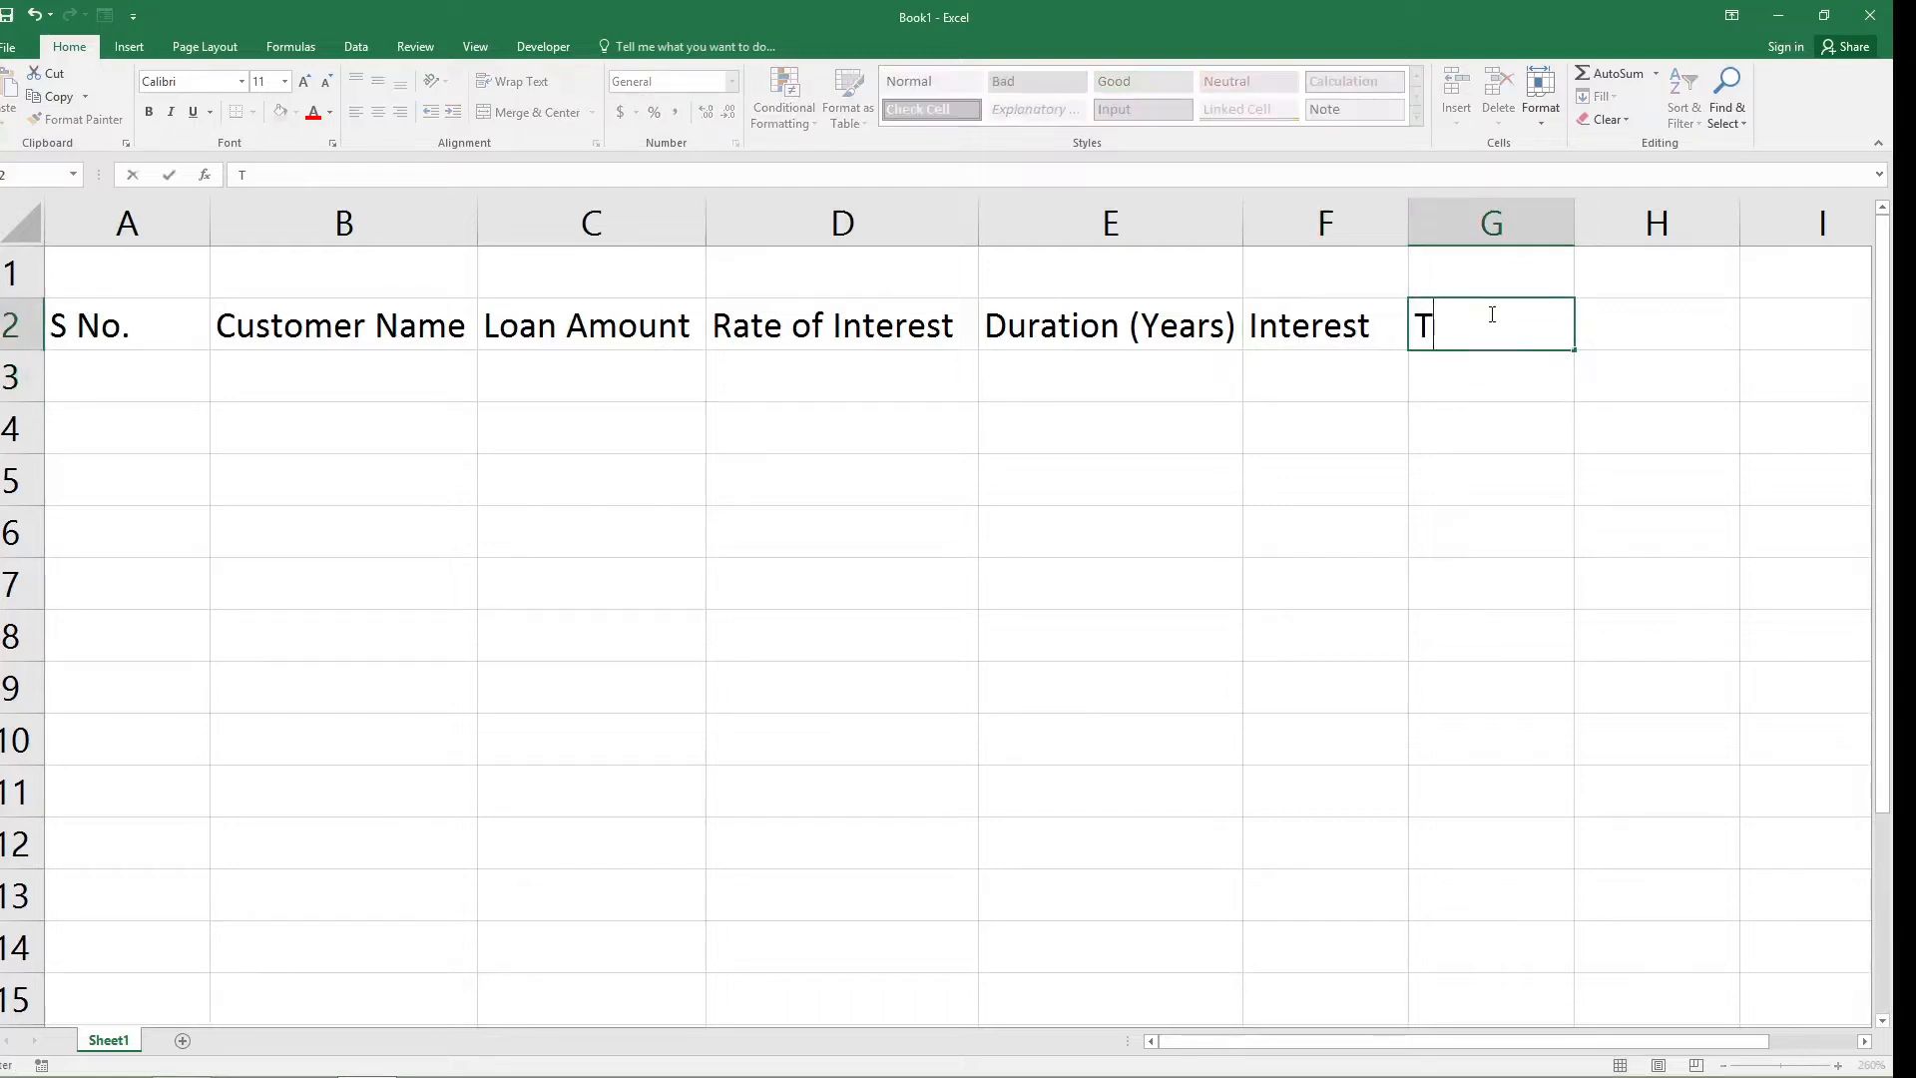
type("otal Amo")
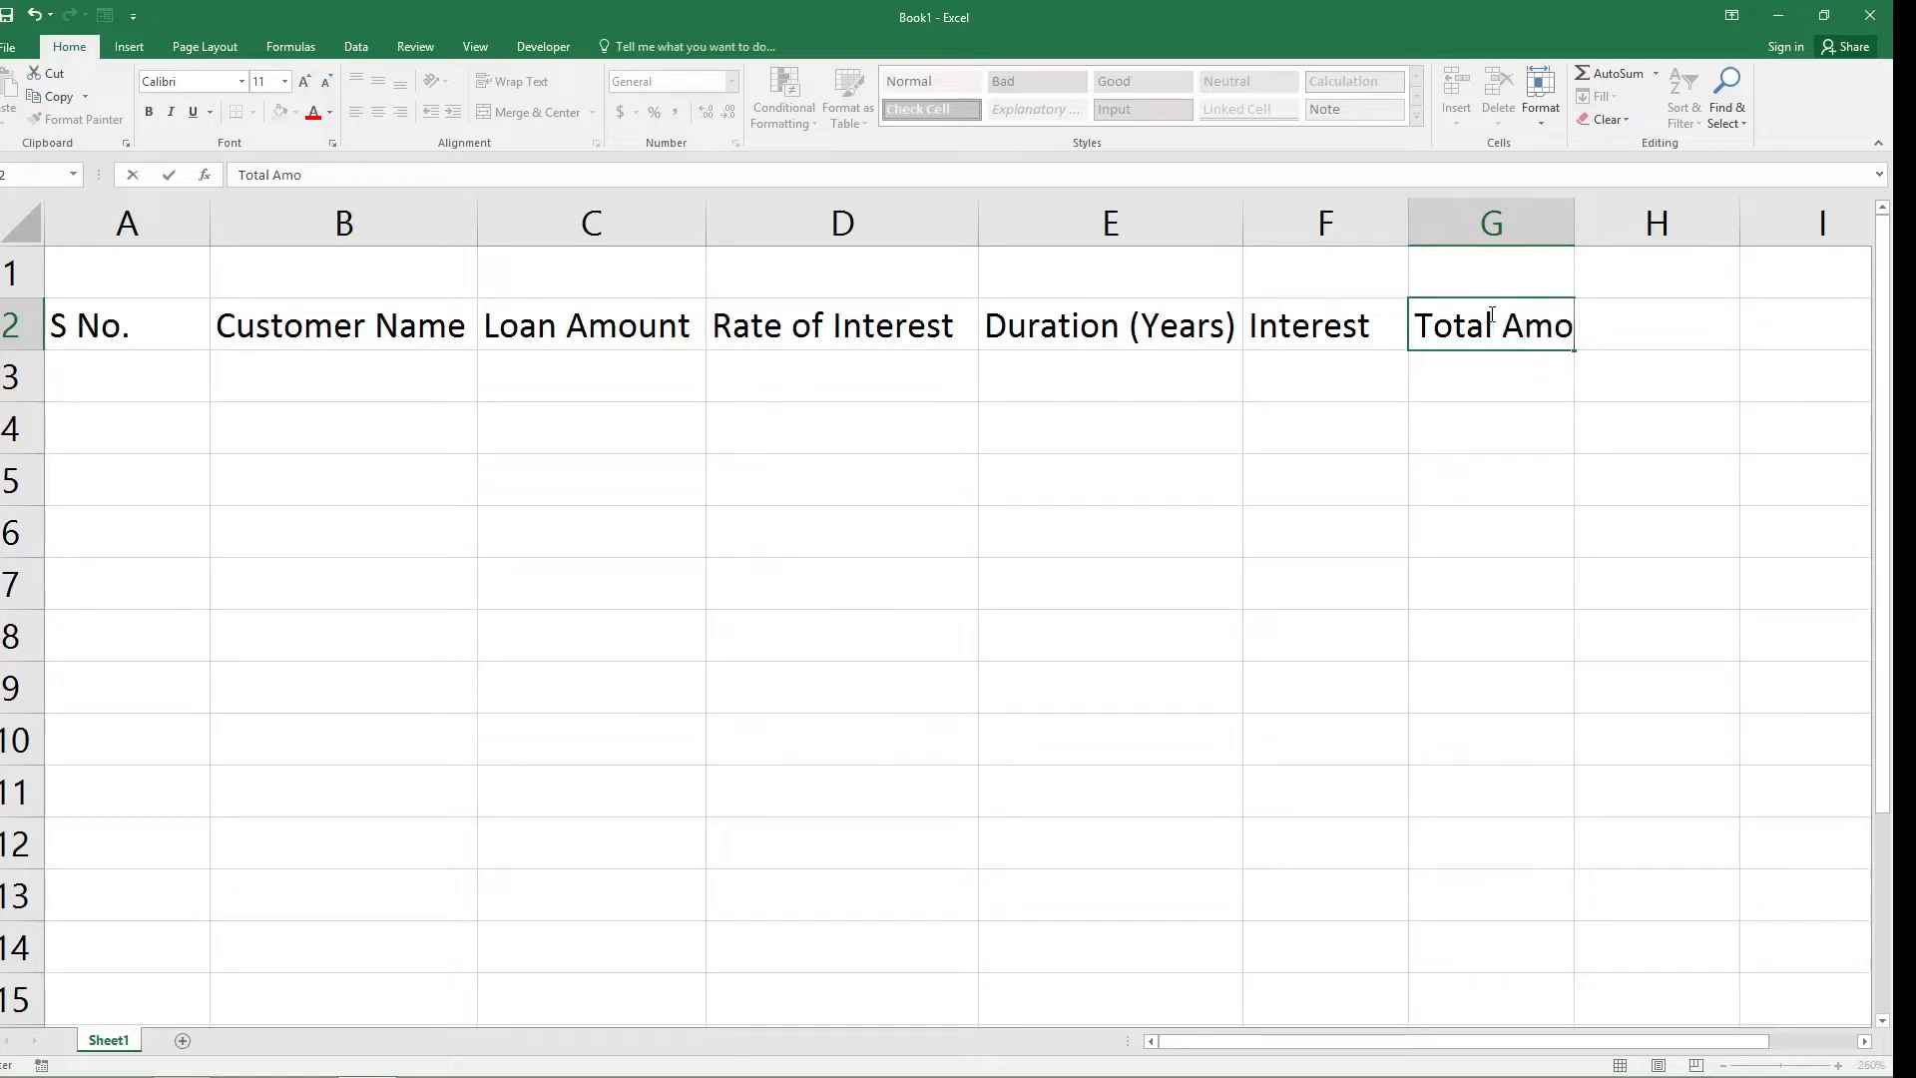
type("unt")
left_click_drag(1567, 227, 1647, 239)
Enter the header "Installment" in cell H2 and adjust column H's width to fit the text.
left_click(1689, 325)
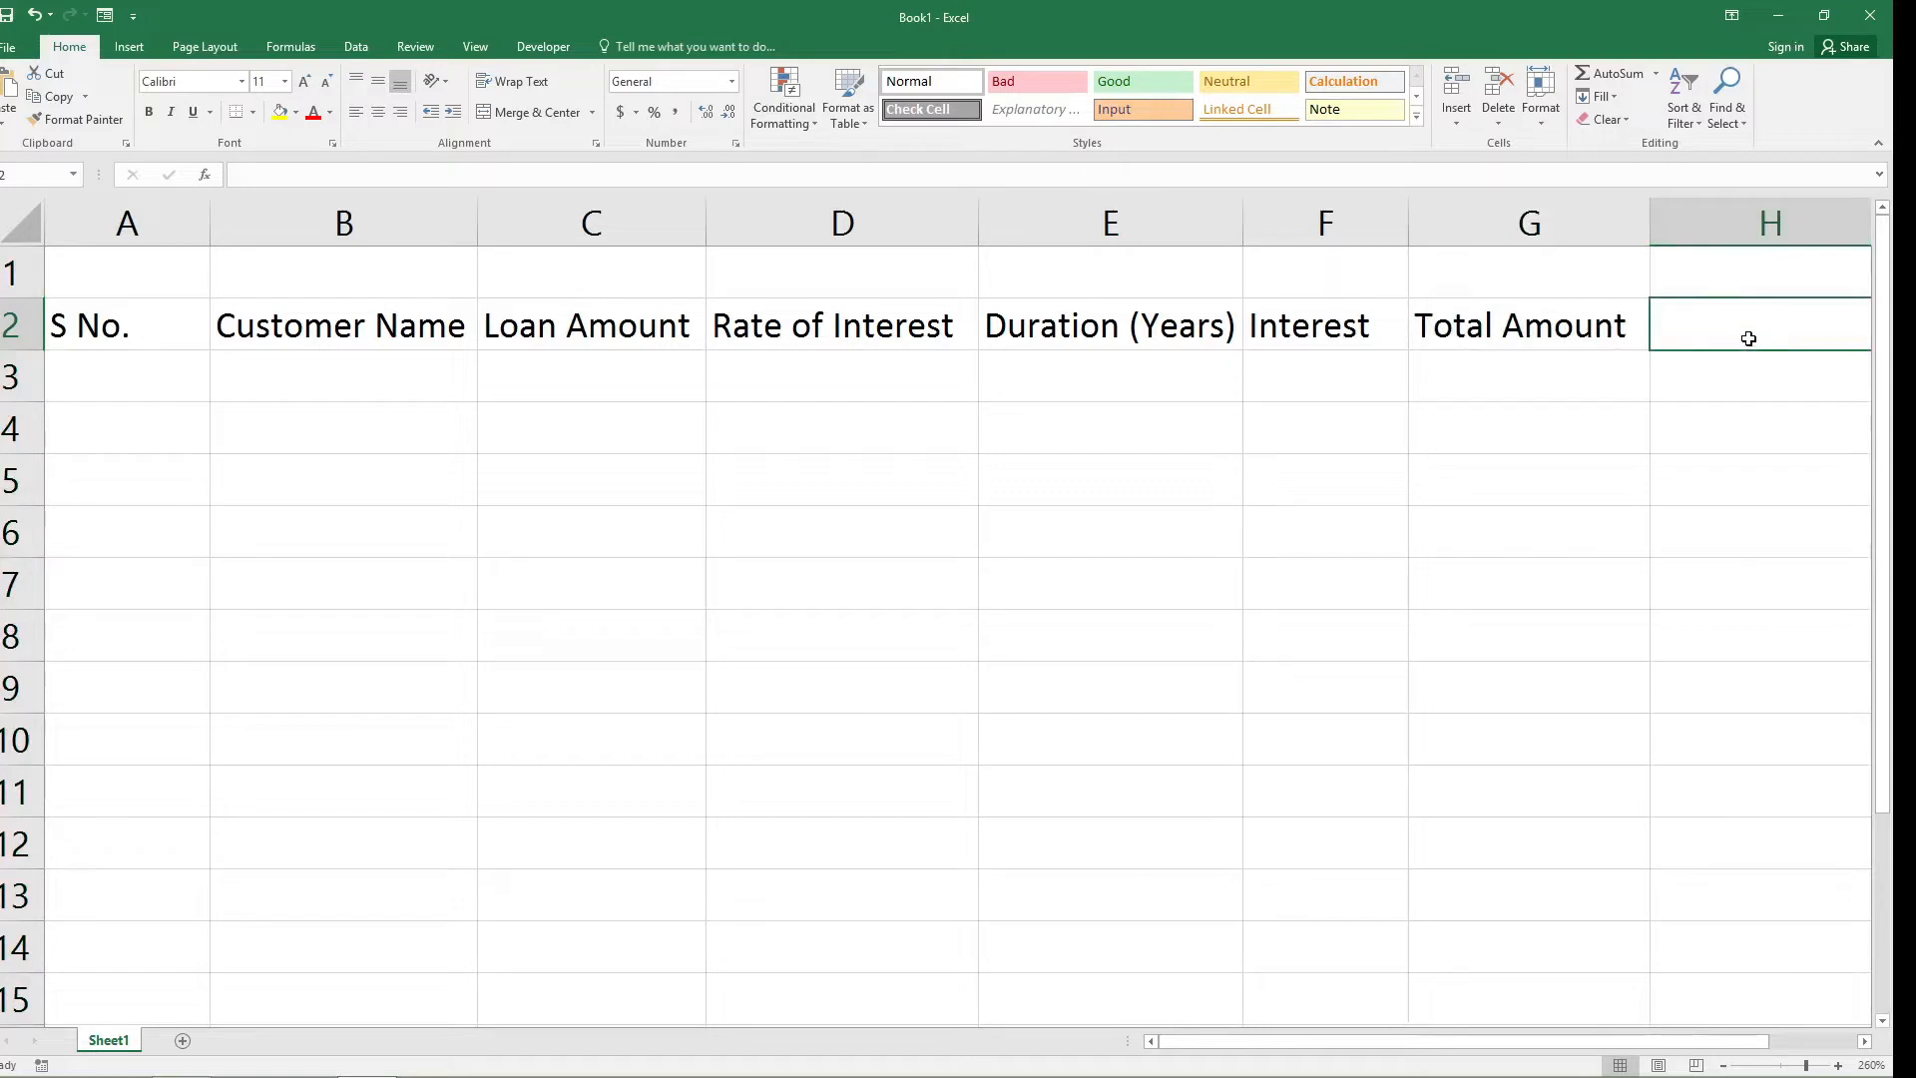
type("I")
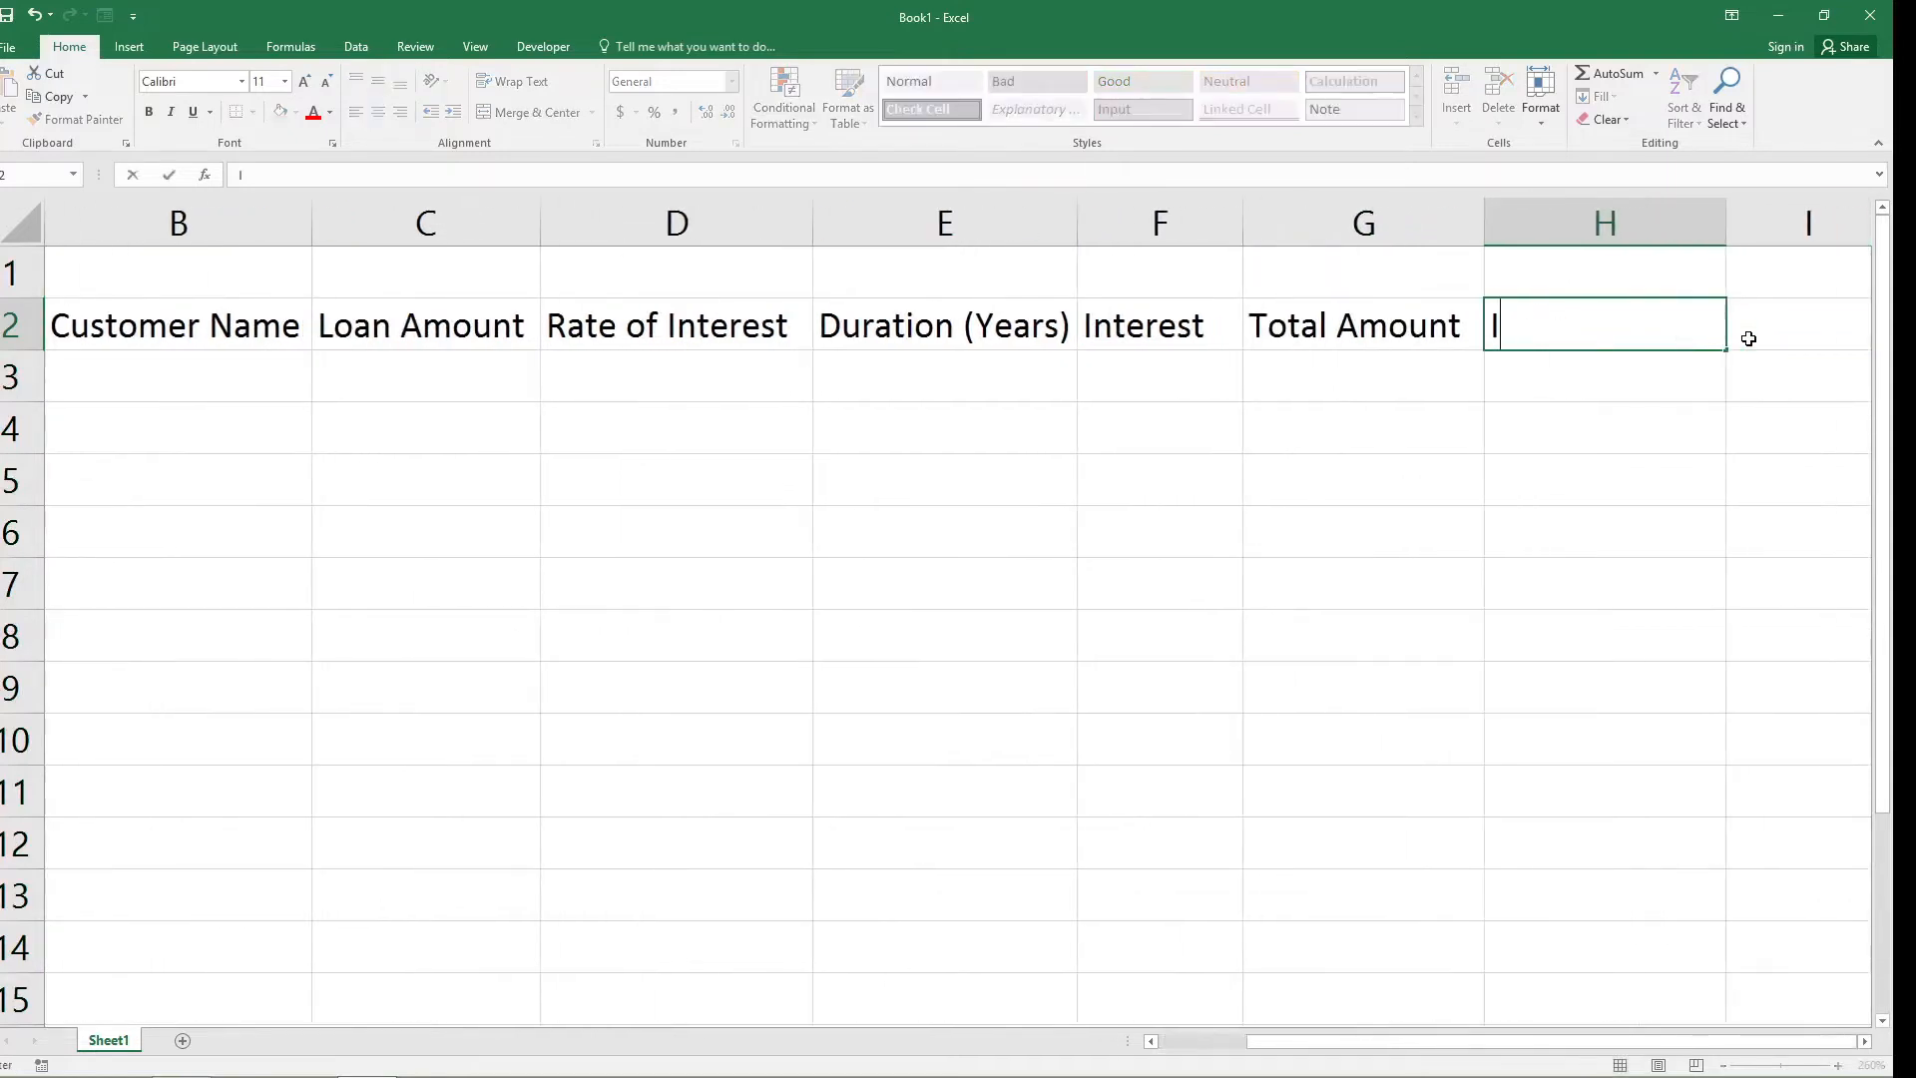
type("nstallme")
key("BackSpace")
type("ment")
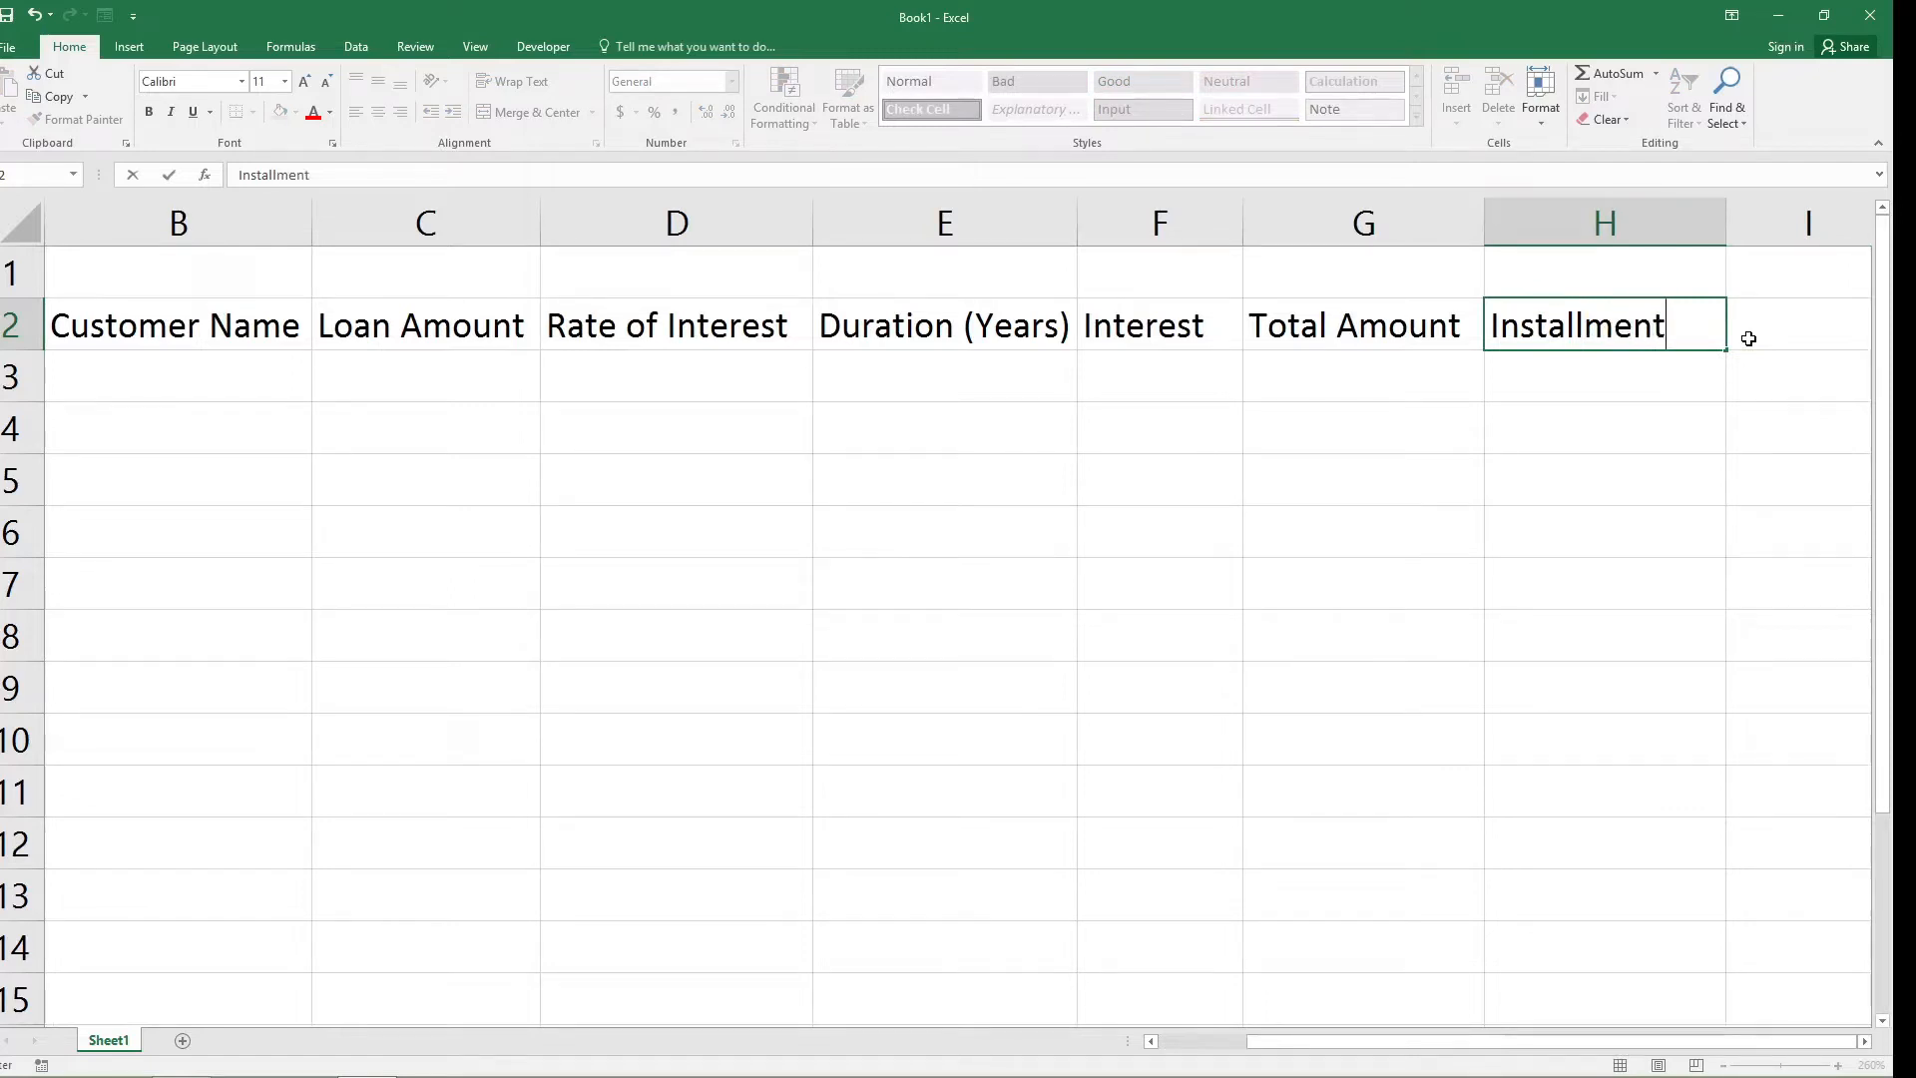
left_click(1725, 230)
double_click(1724, 231)
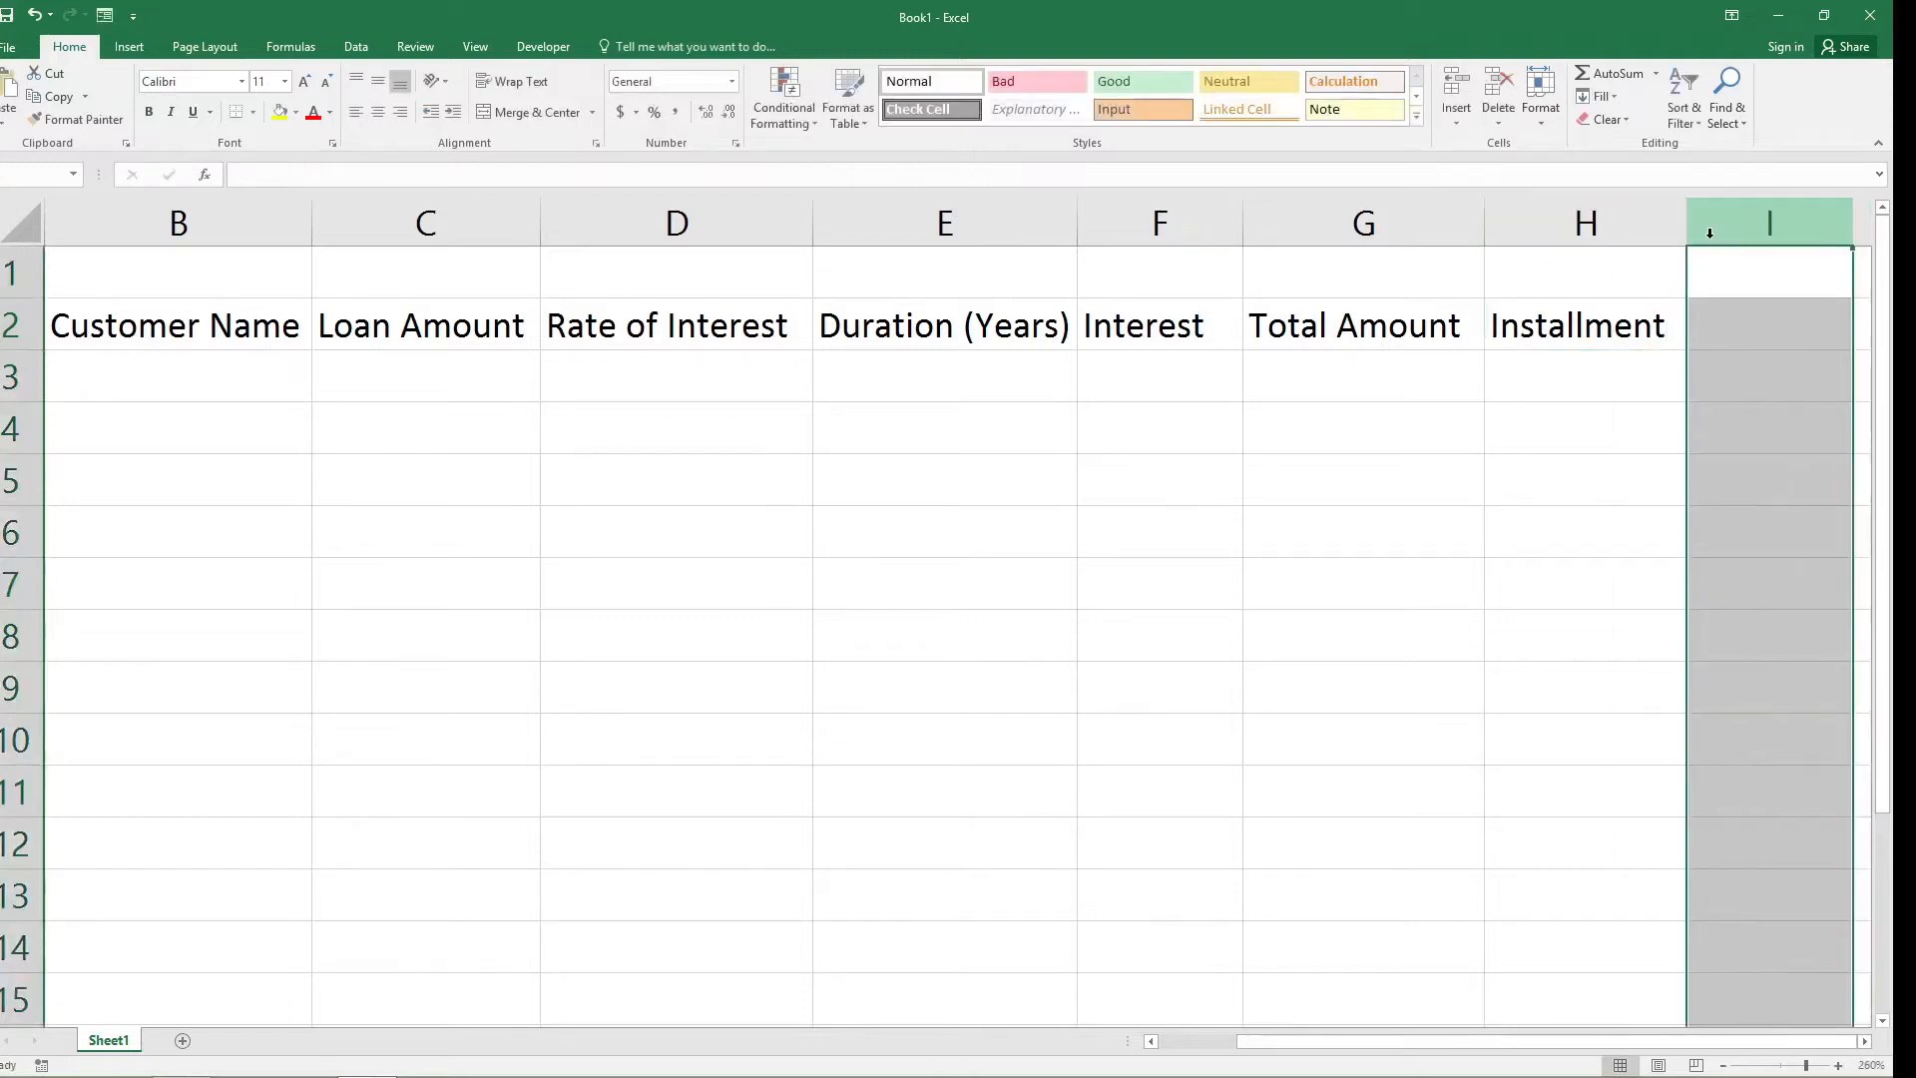
Narrow column A to fit its header, and merge and center cells A1 to H1 above the headers.
left_click(1638, 430)
left_click_drag(1322, 1046, 1243, 1044)
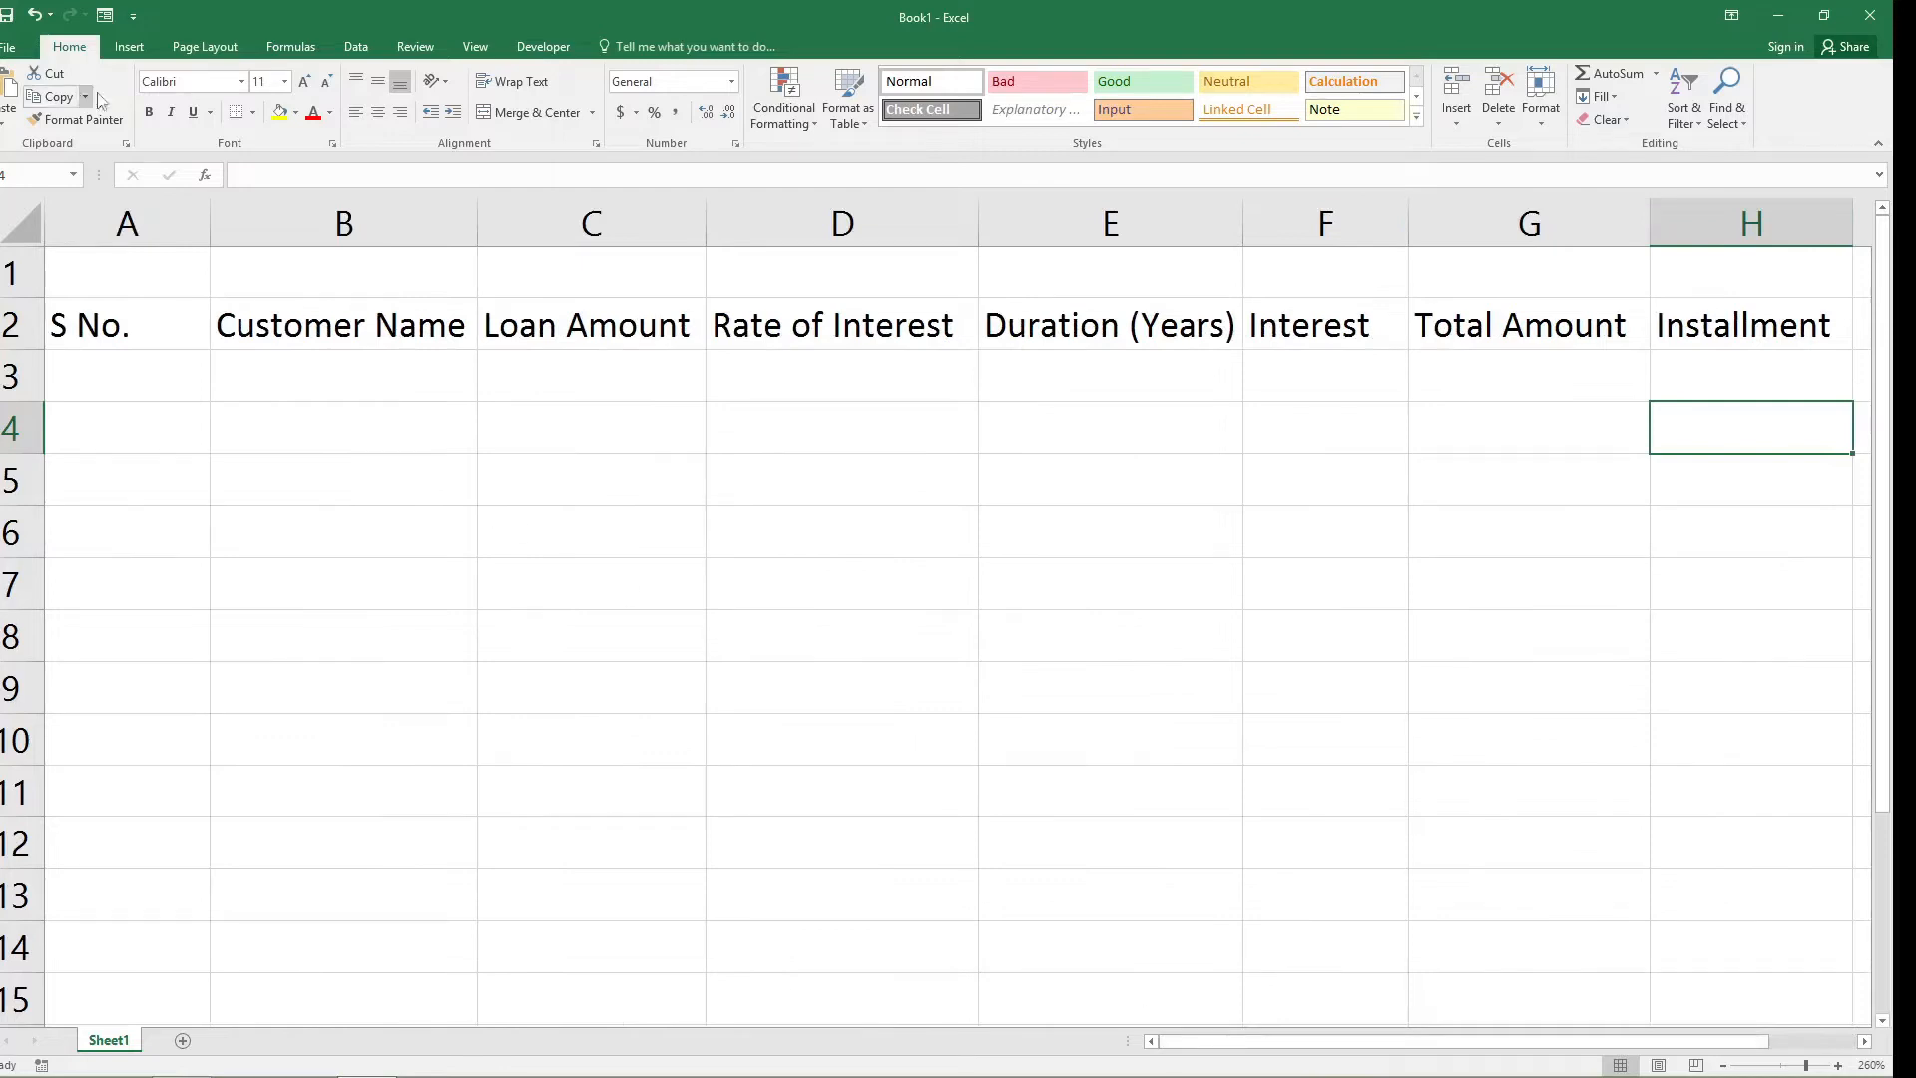
left_click_drag(208, 239, 1673, 288)
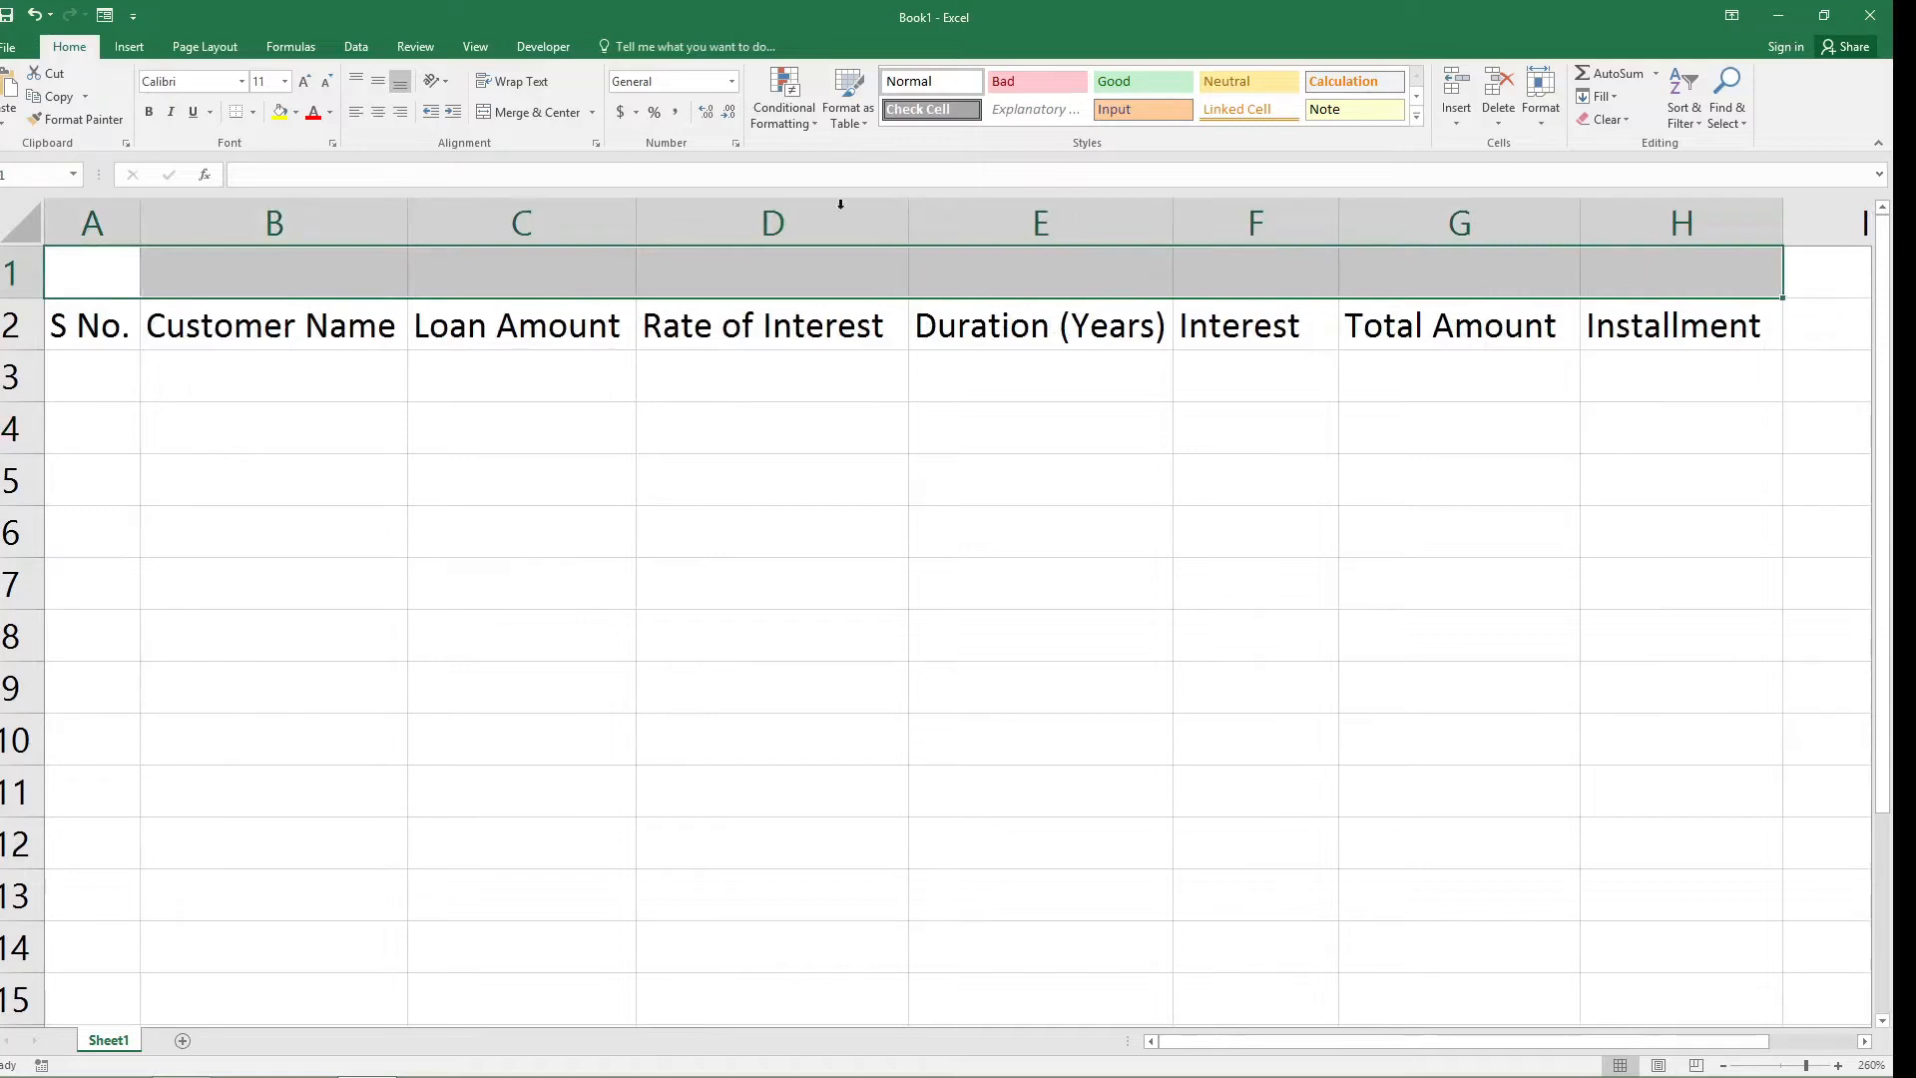
left_click(548, 112)
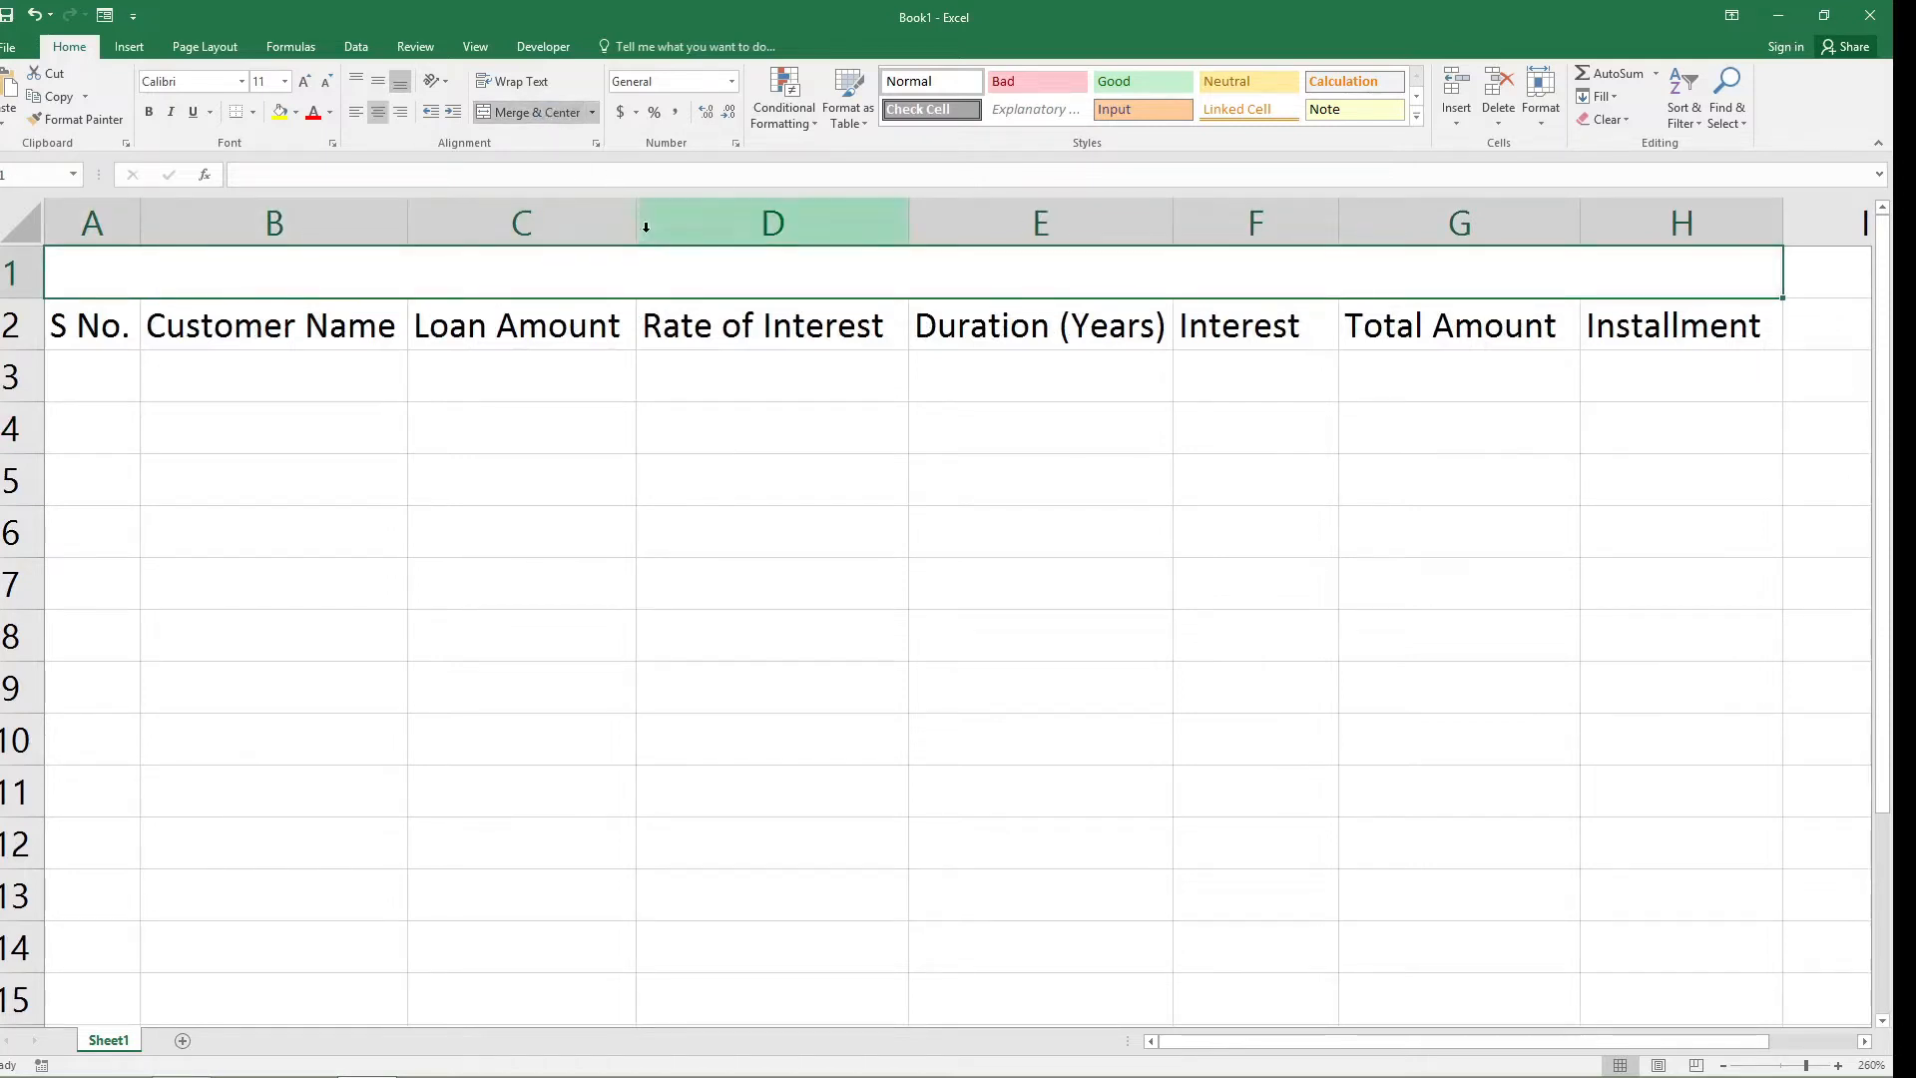
Enter the title "Loan Installment Calculation" in the merged cell of row 1.
type("Loan")
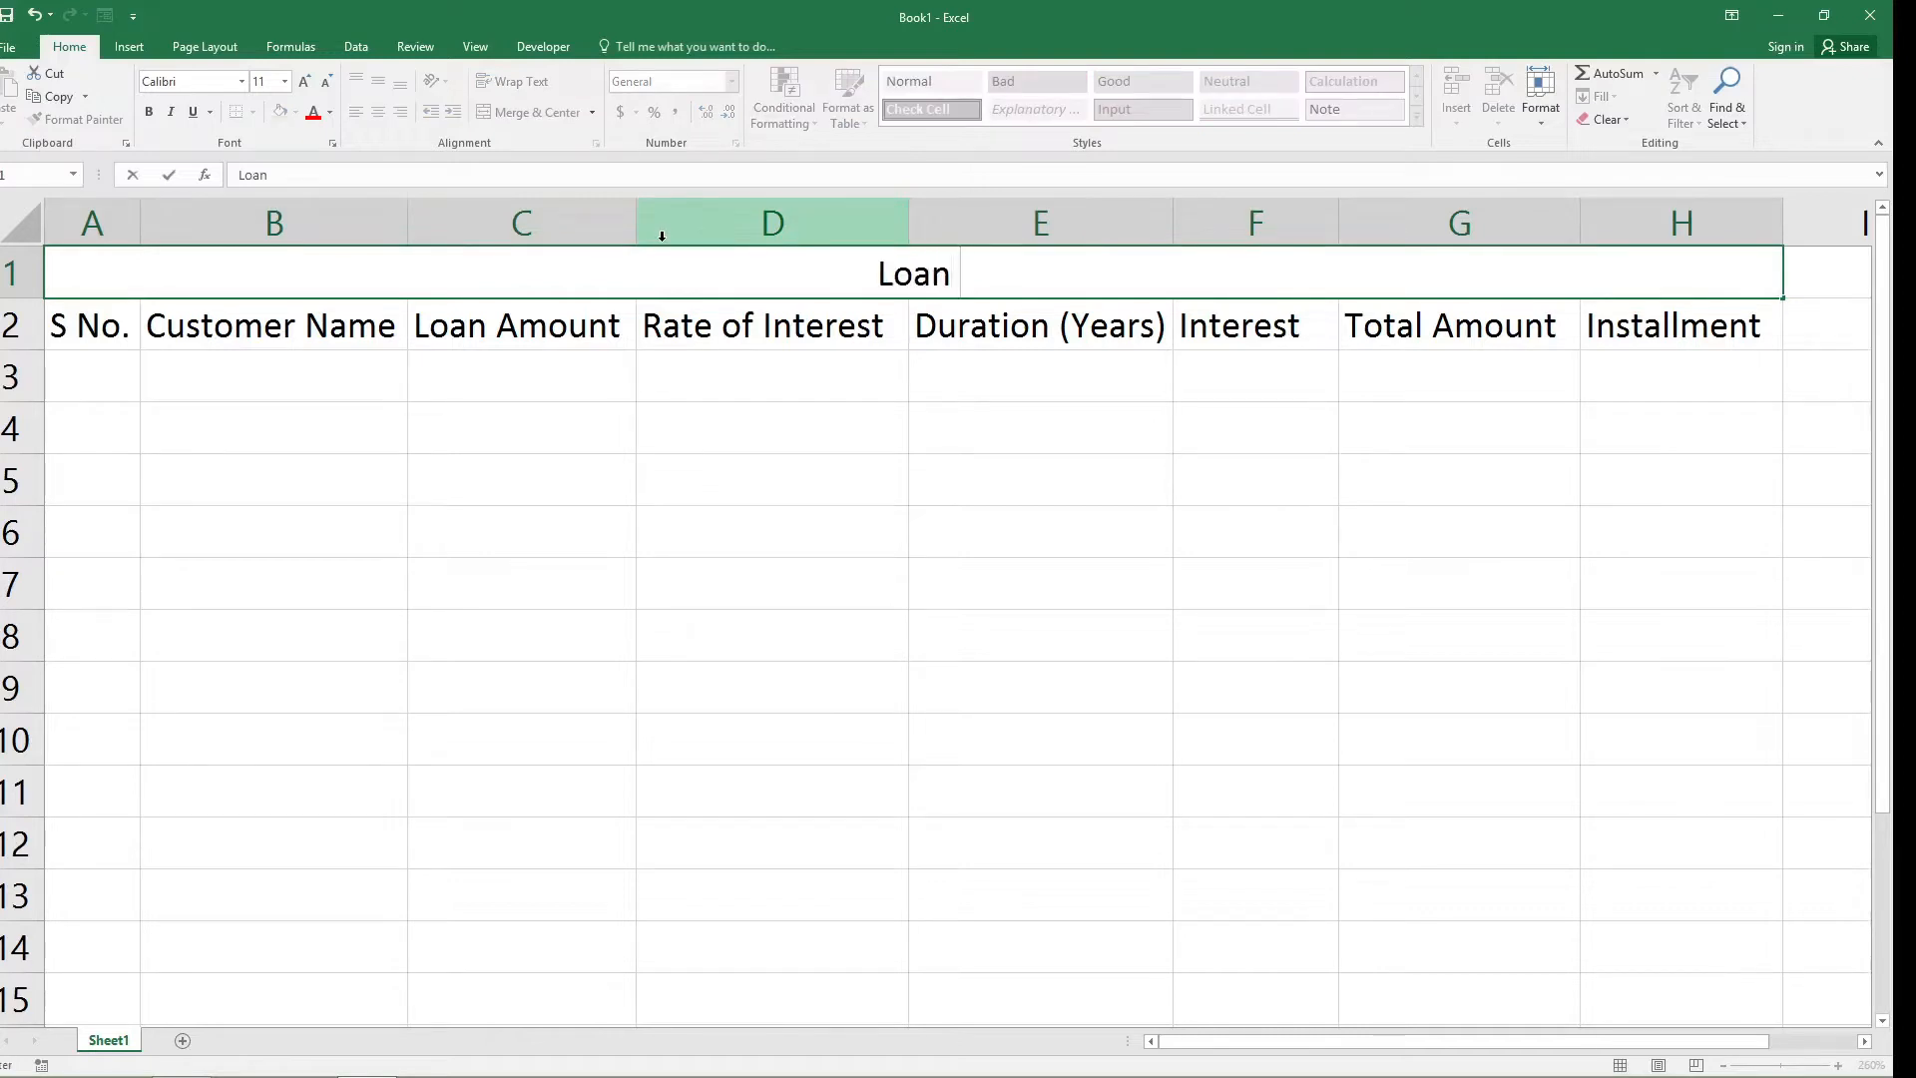
type(" In")
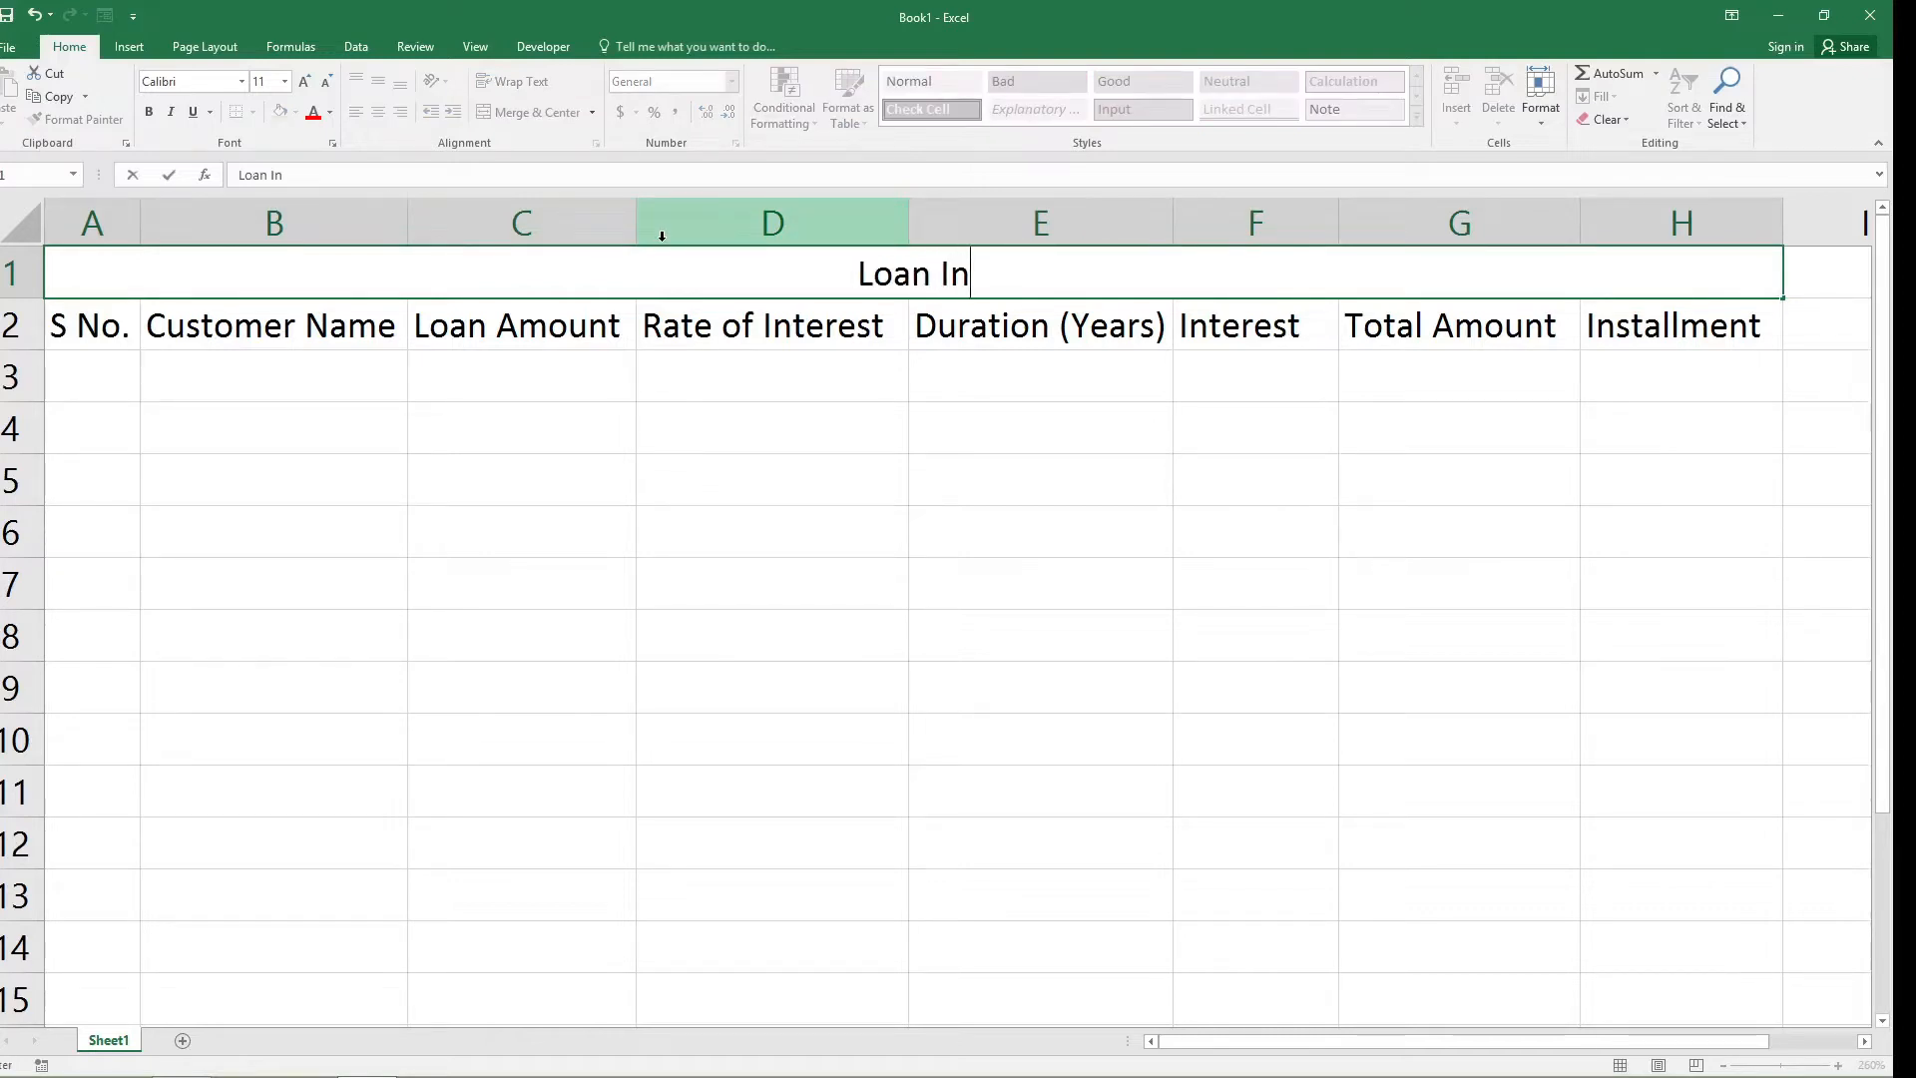
type("stallem")
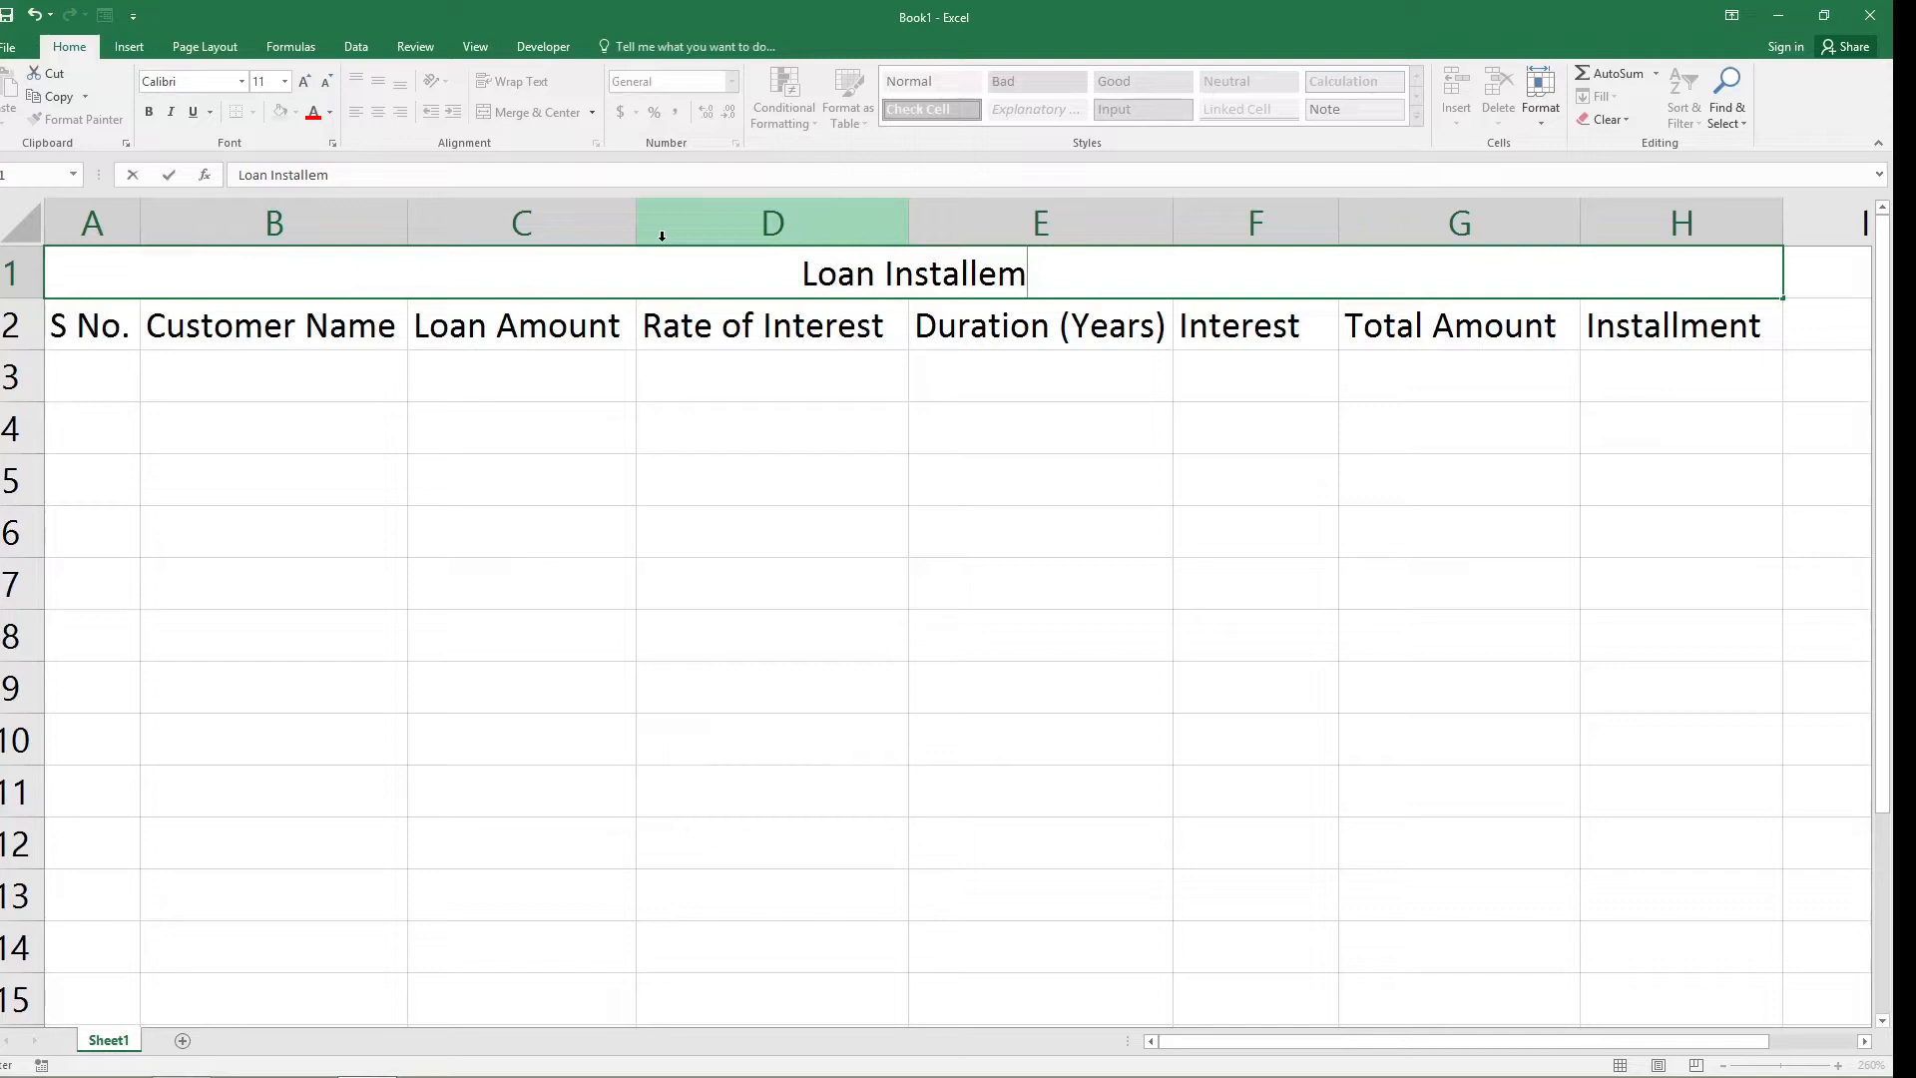
key("BackSpace")
key("BackSpace")
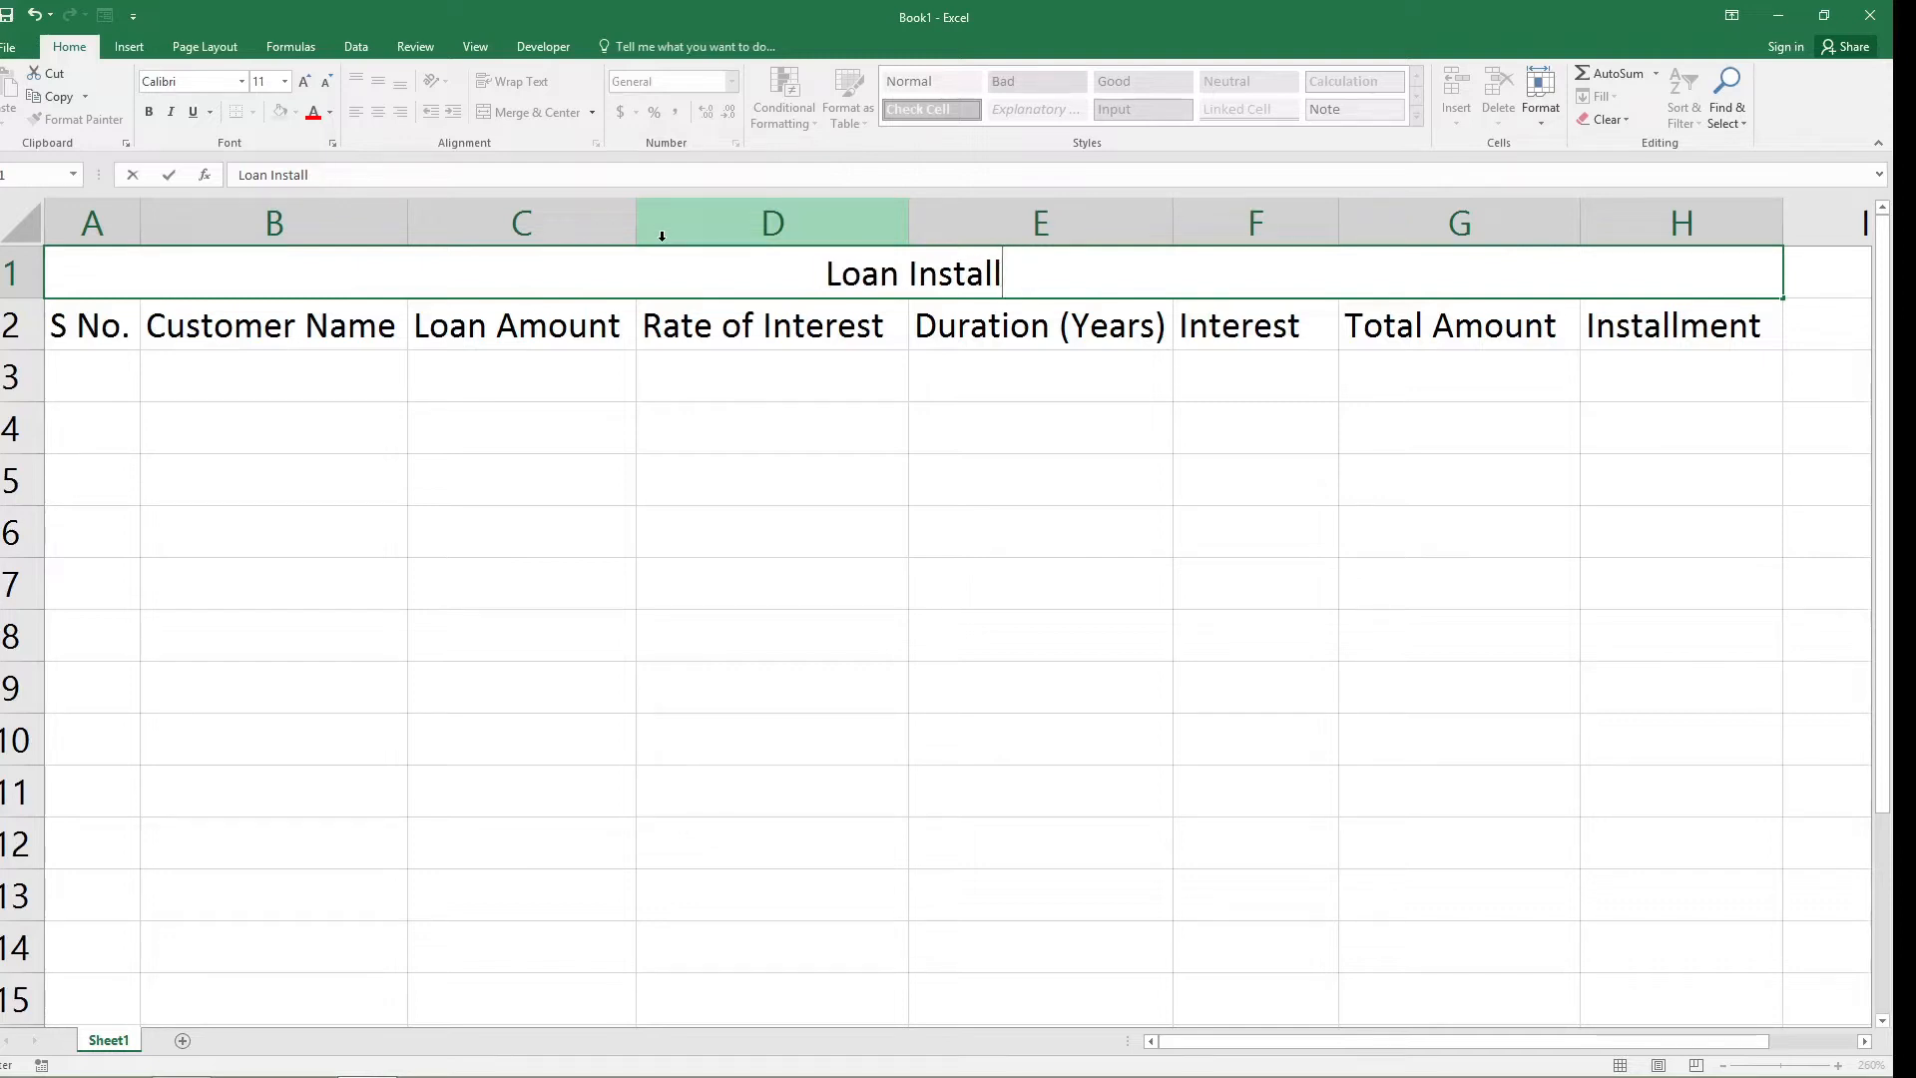
type("ment")
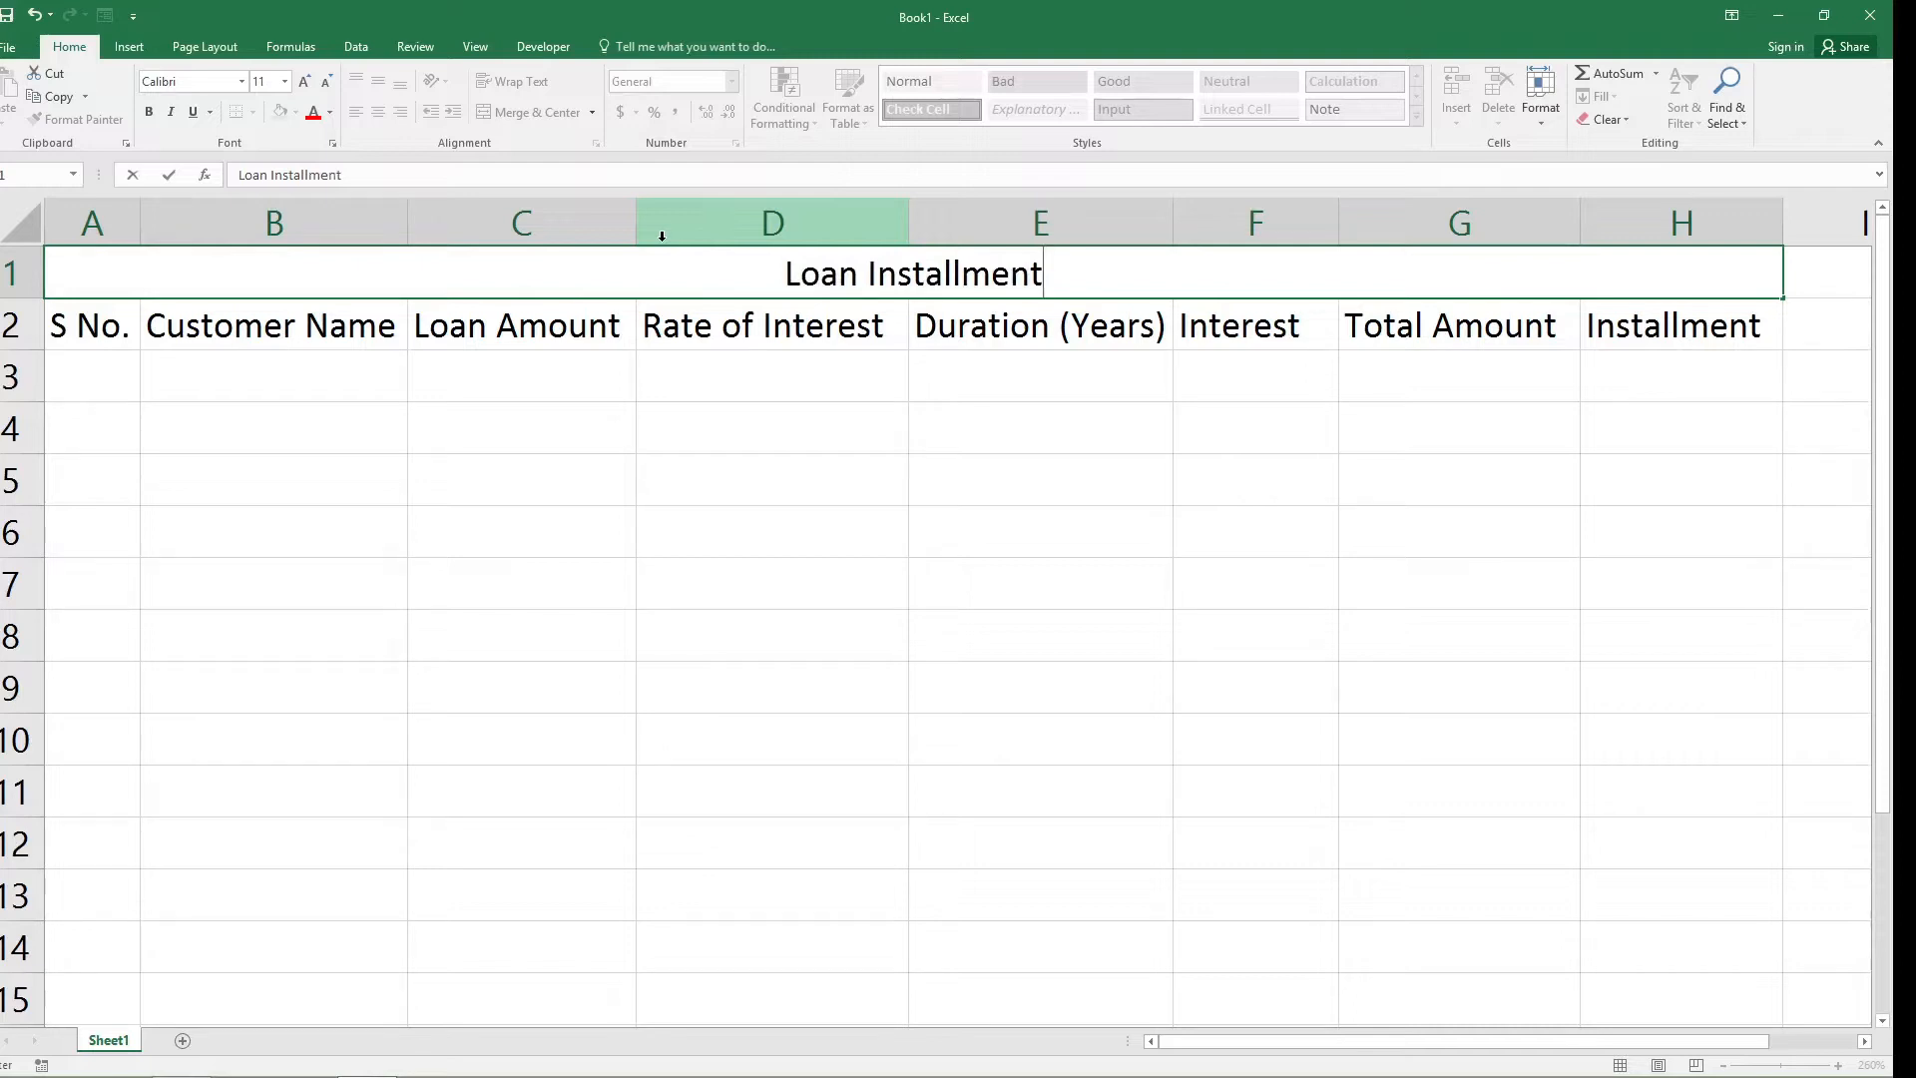
type(" Cal")
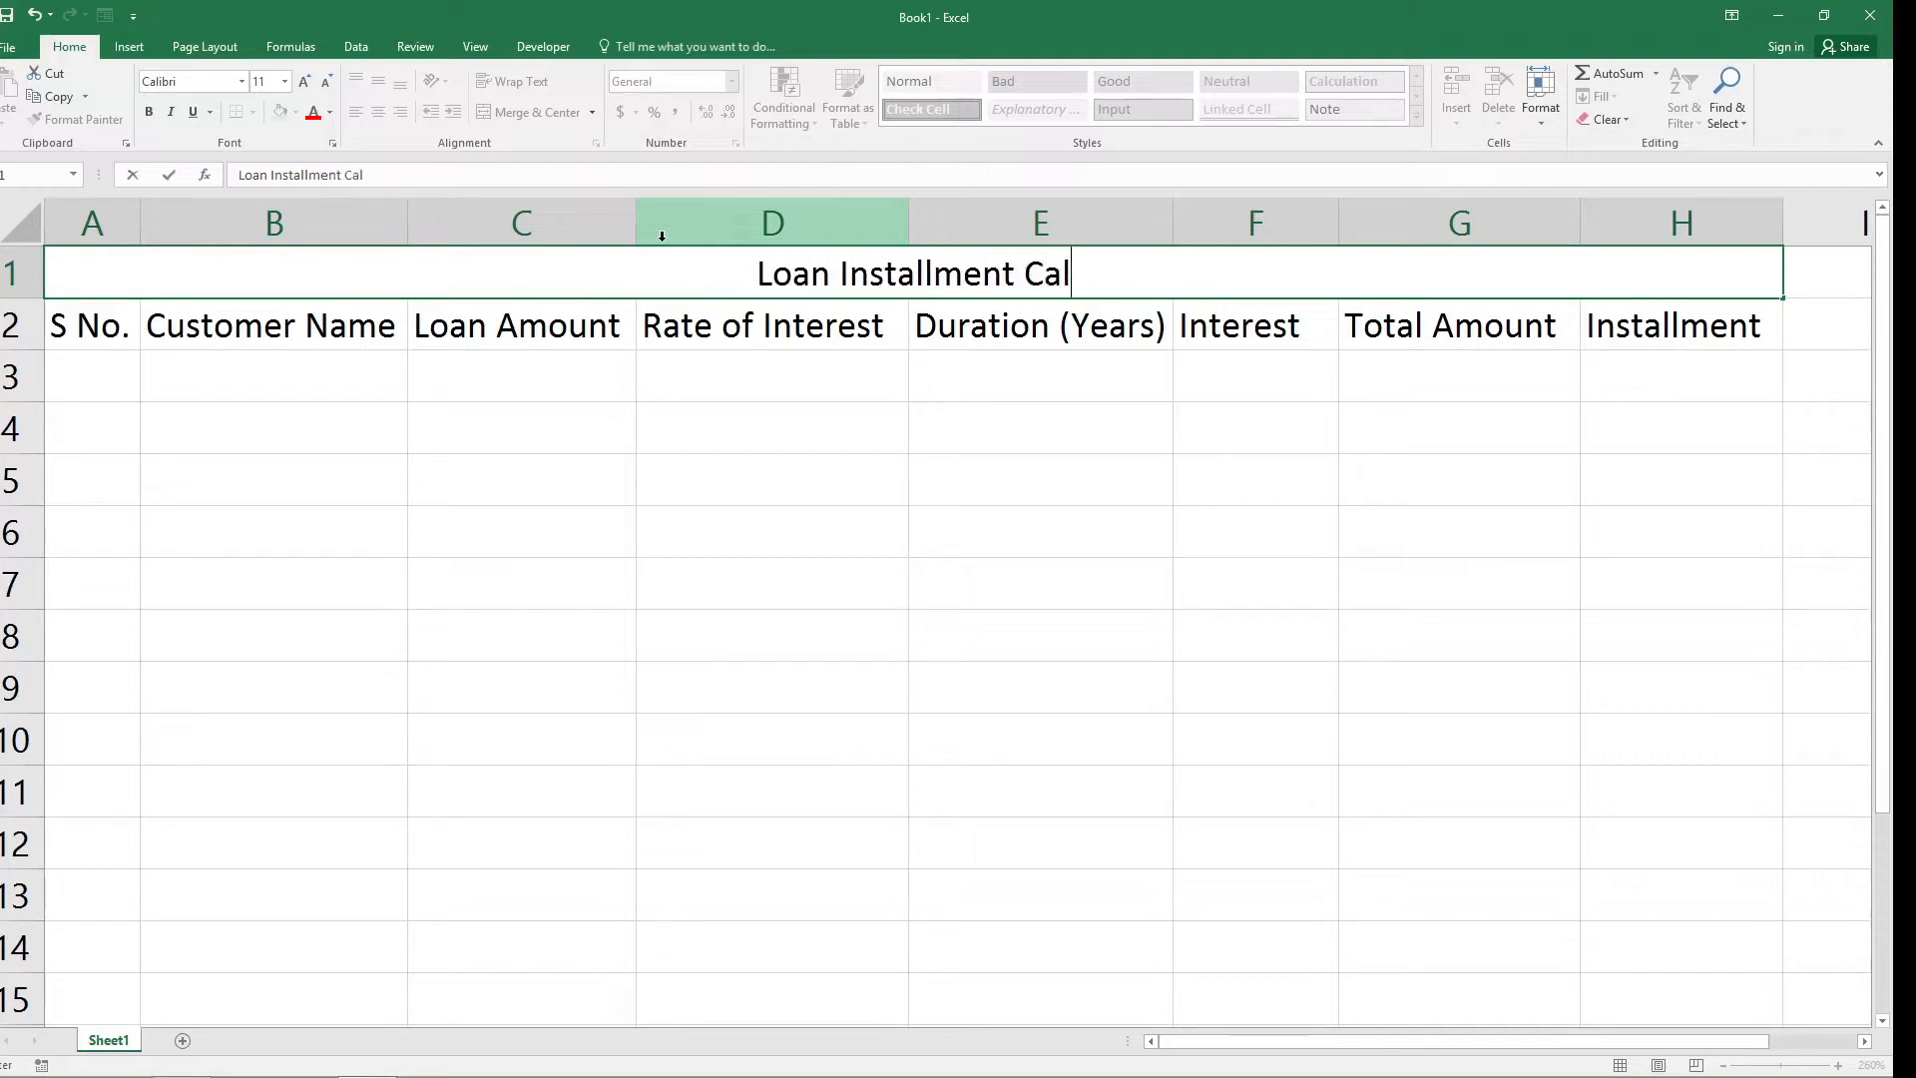
type("cu")
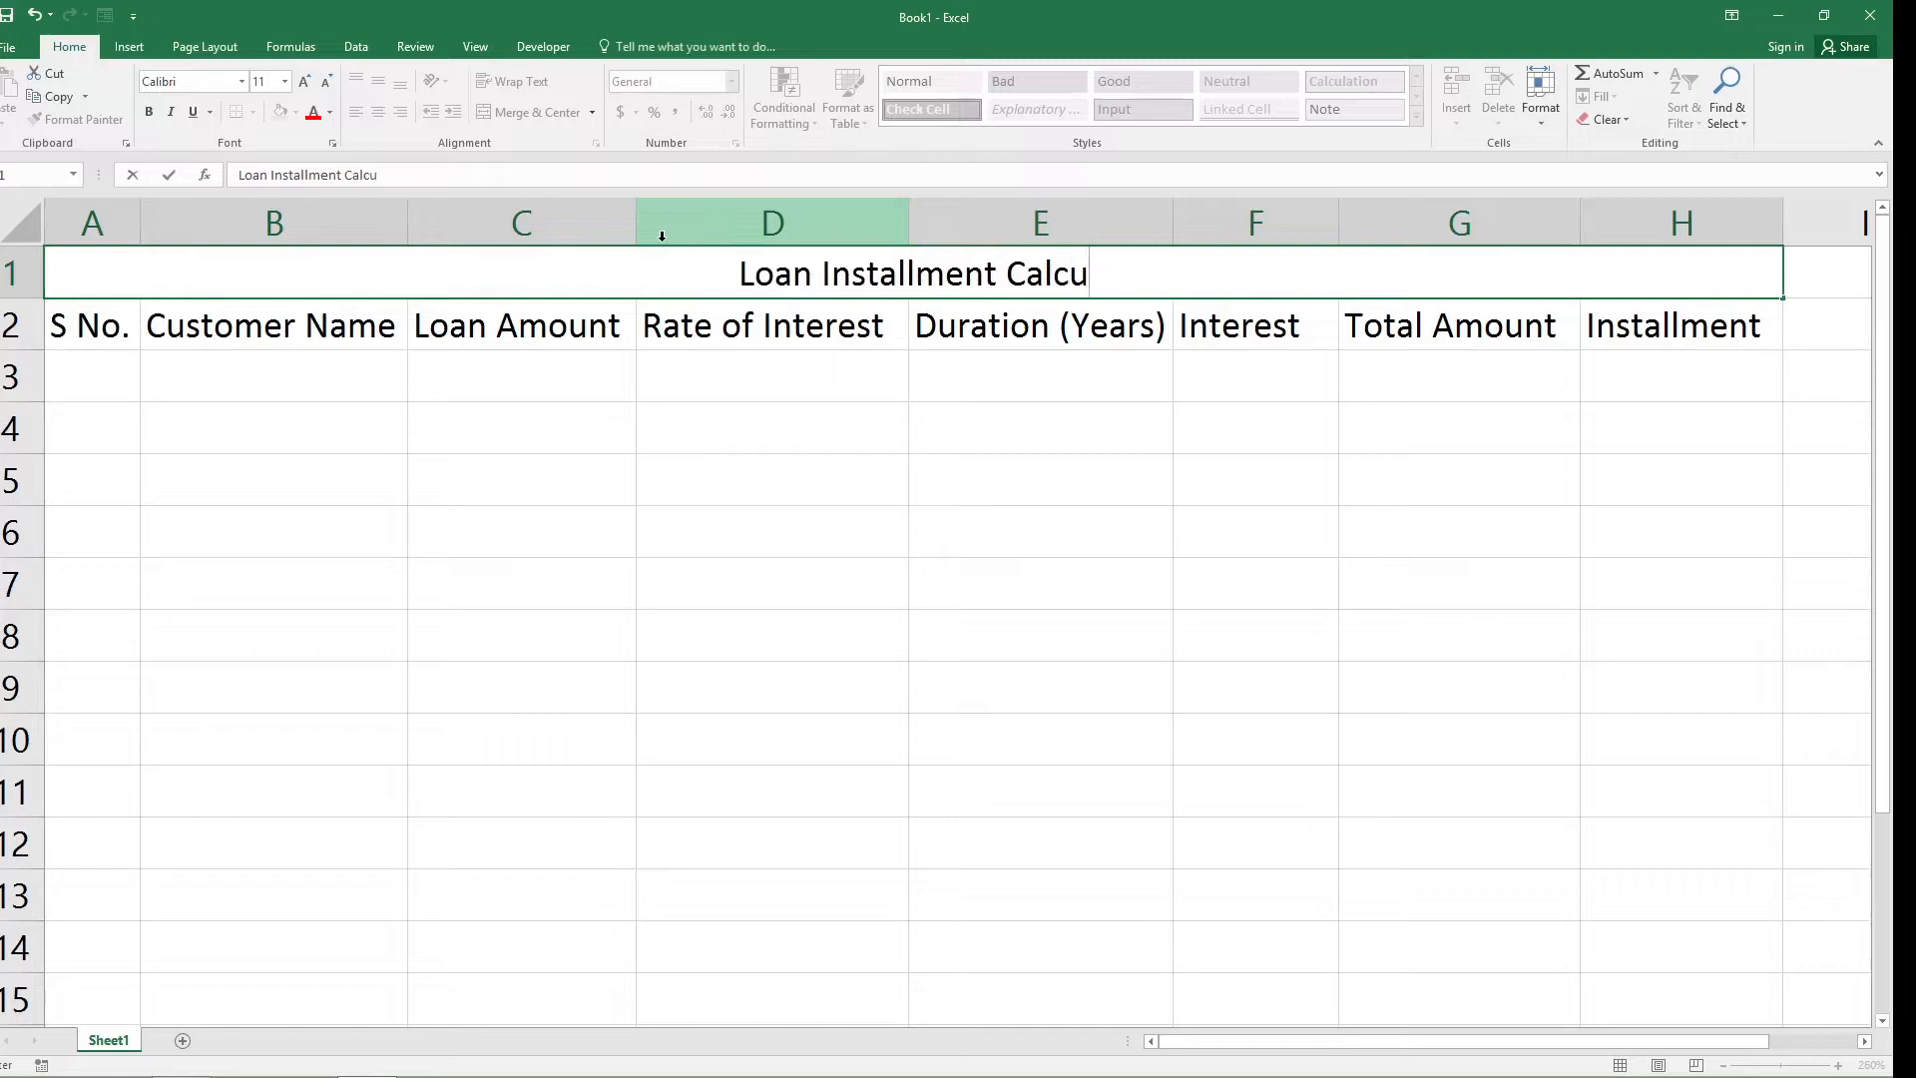
type("lation")
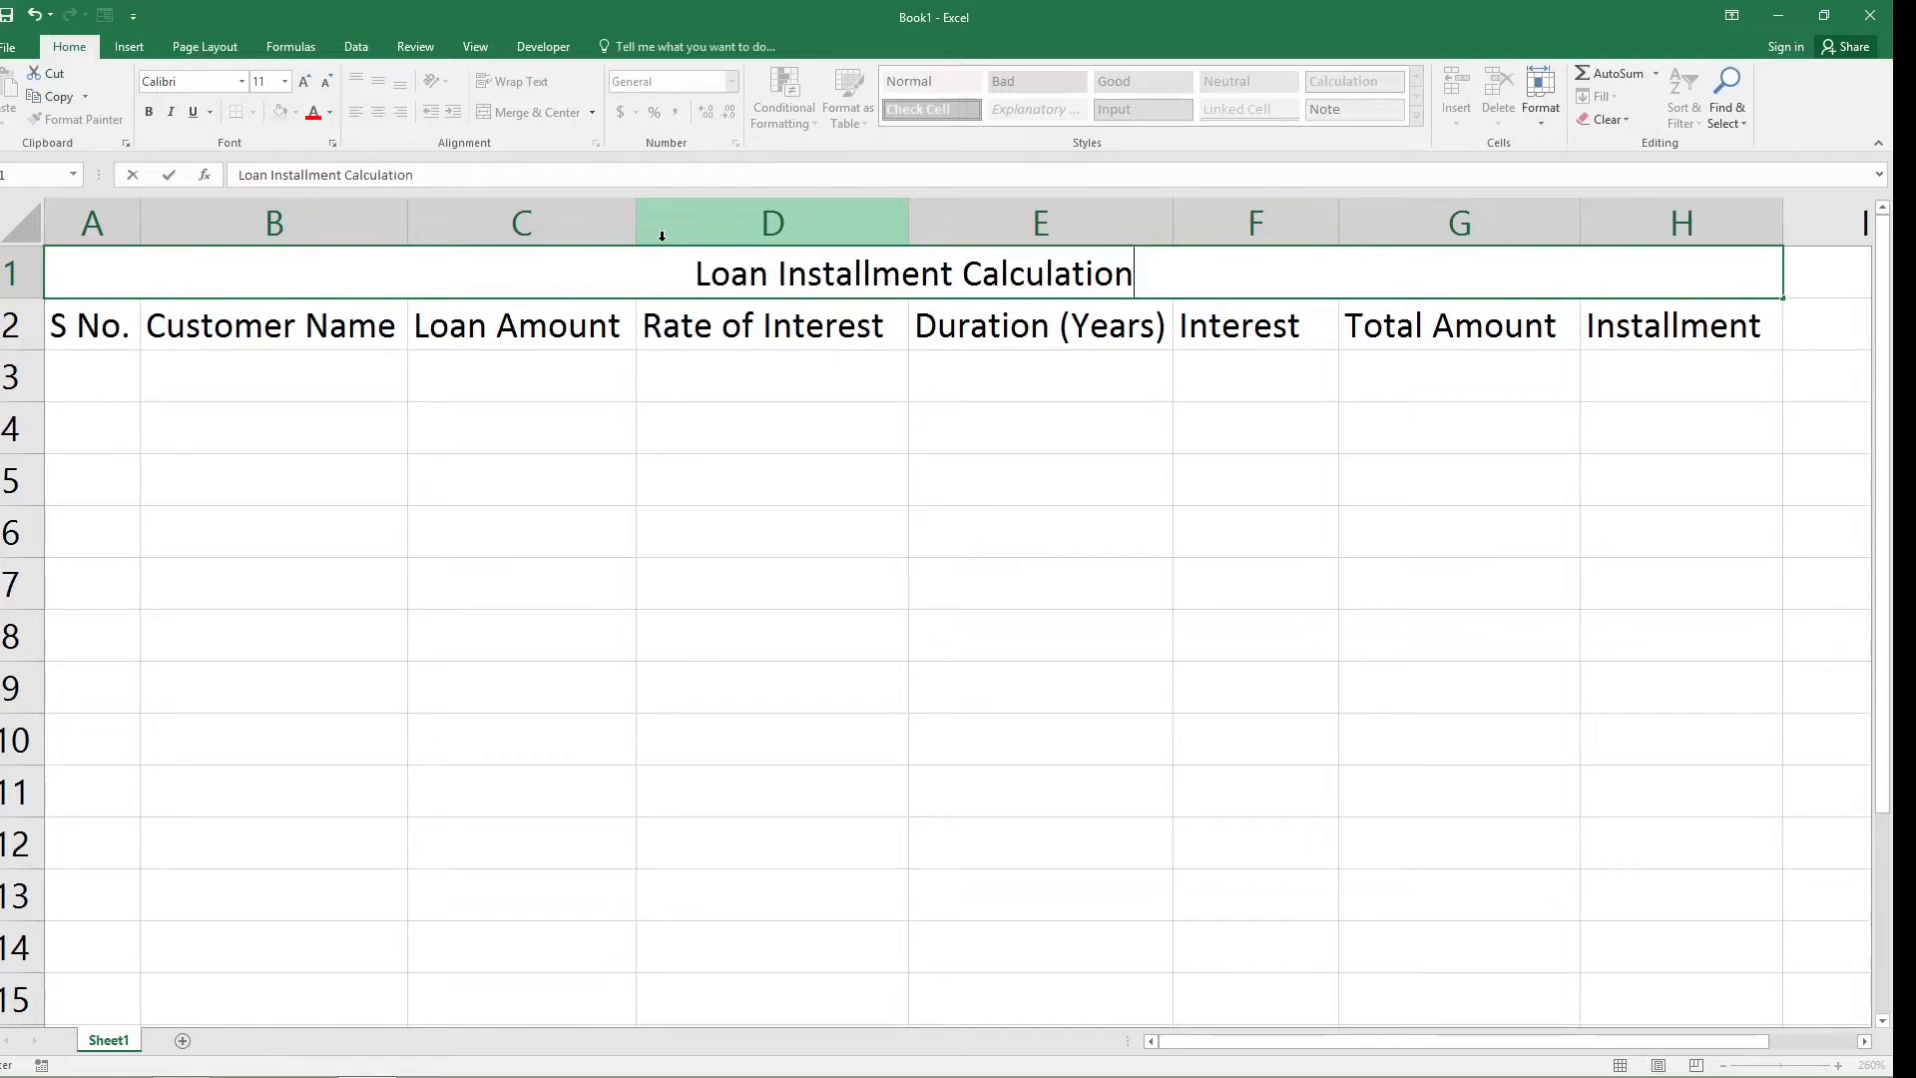
left_click(684, 539)
Make the merged title in row 1 bold and increase its font size to 22.
left_click(442, 276)
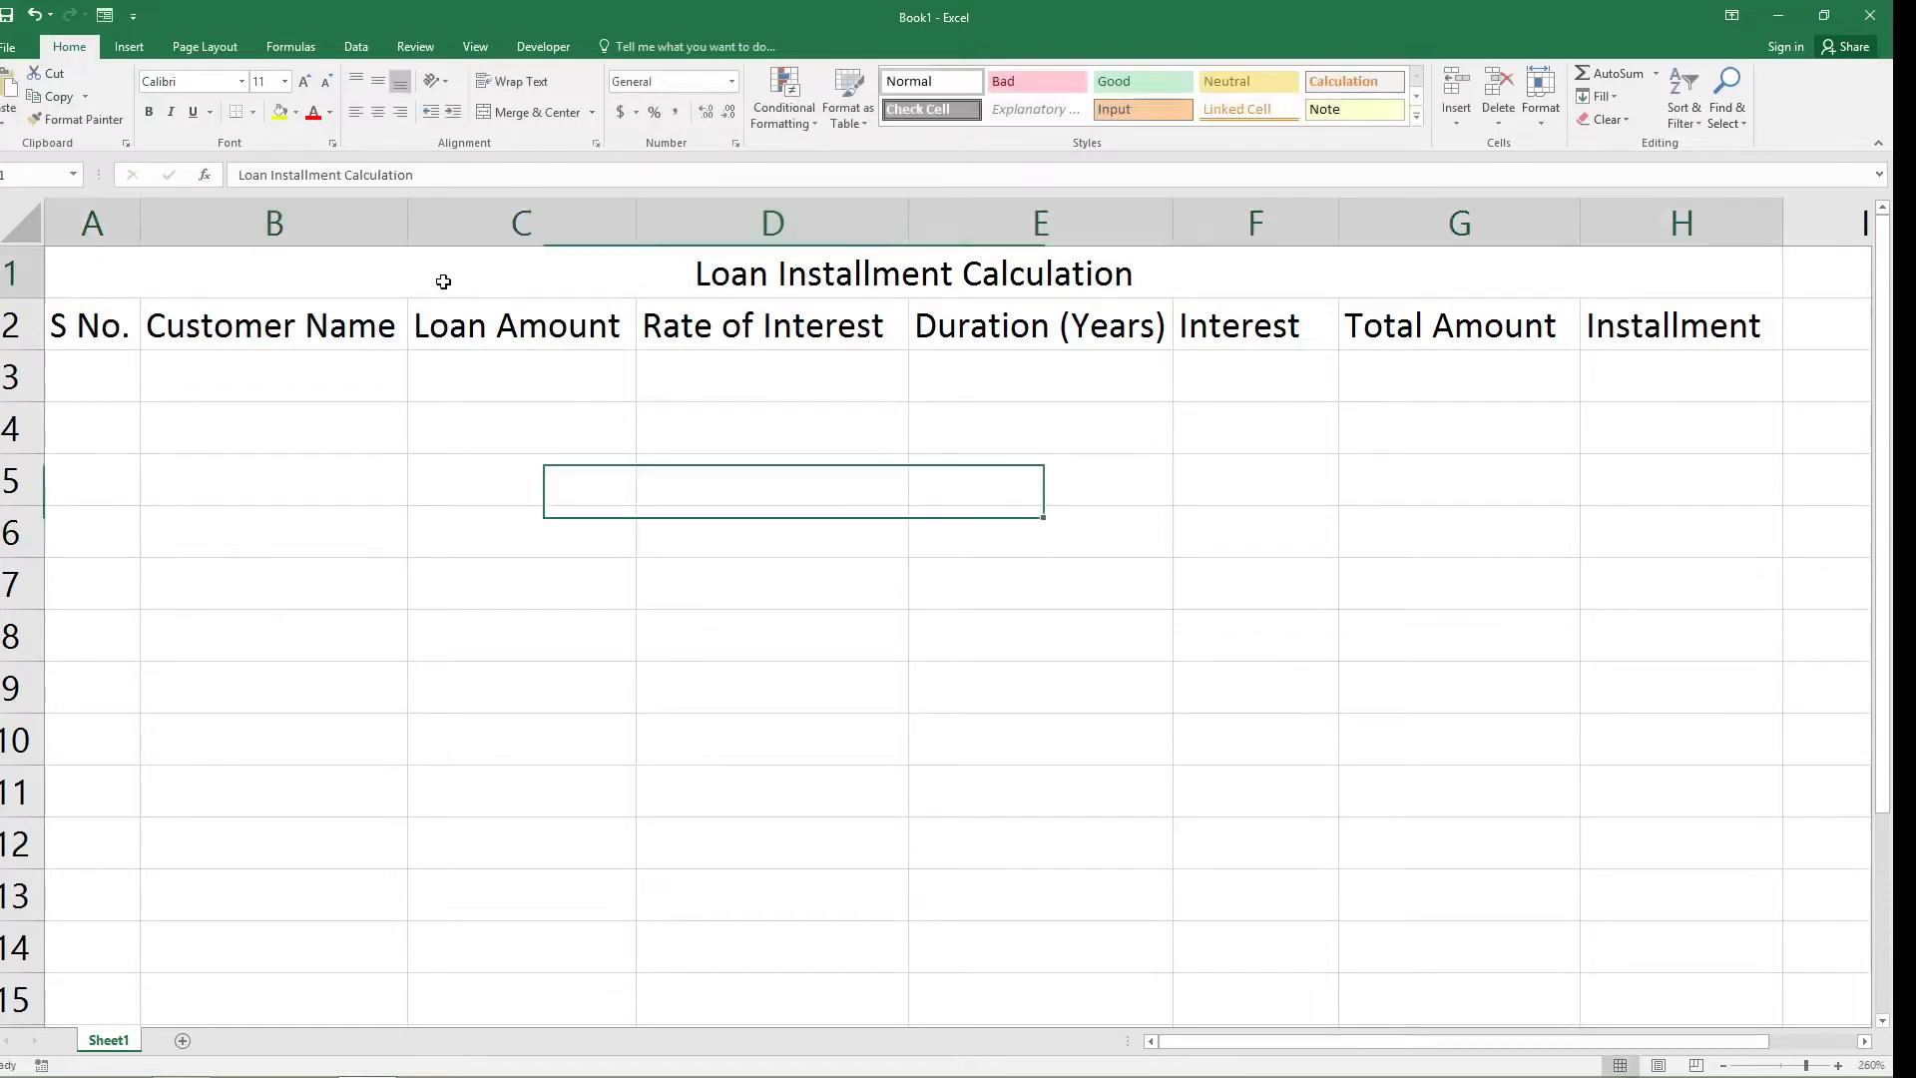
left_click(149, 111)
left_click(305, 81)
left_click(306, 81)
left_click(305, 81)
left_click(306, 80)
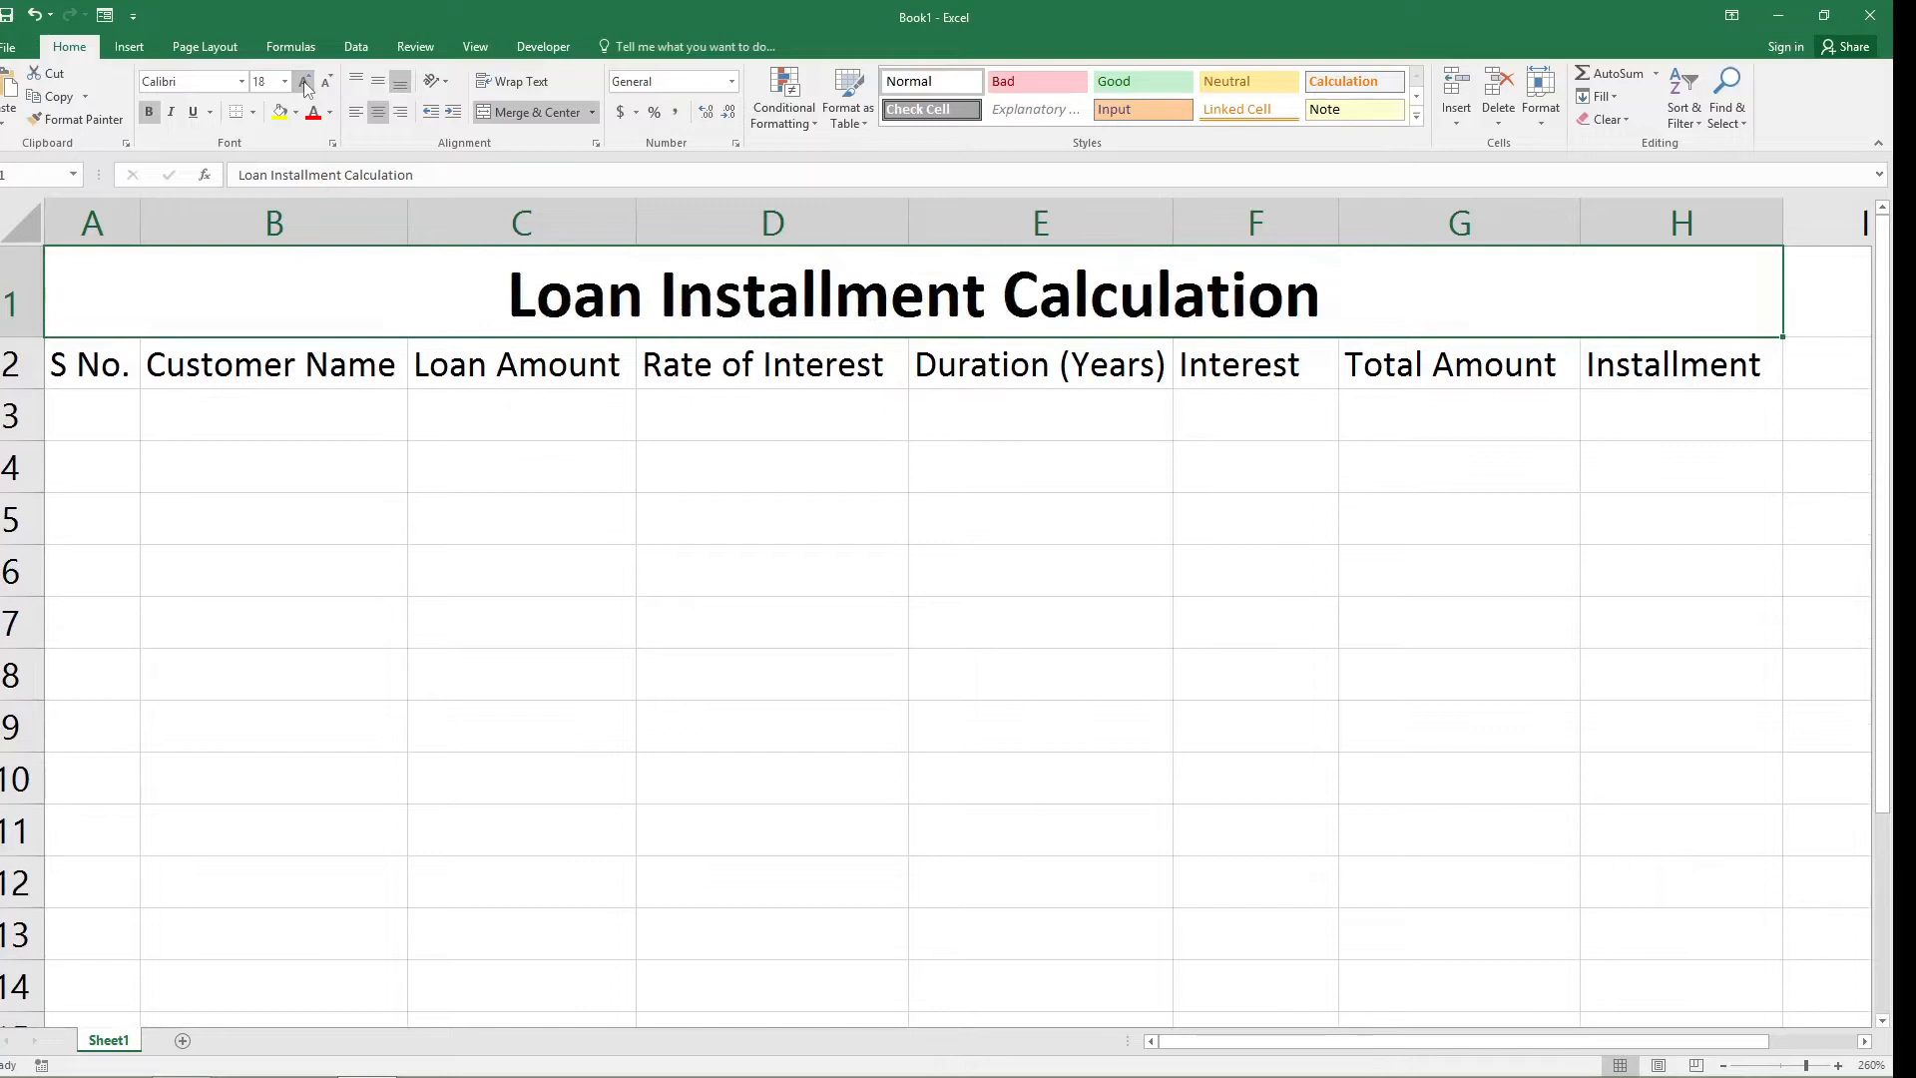
left_click(305, 81)
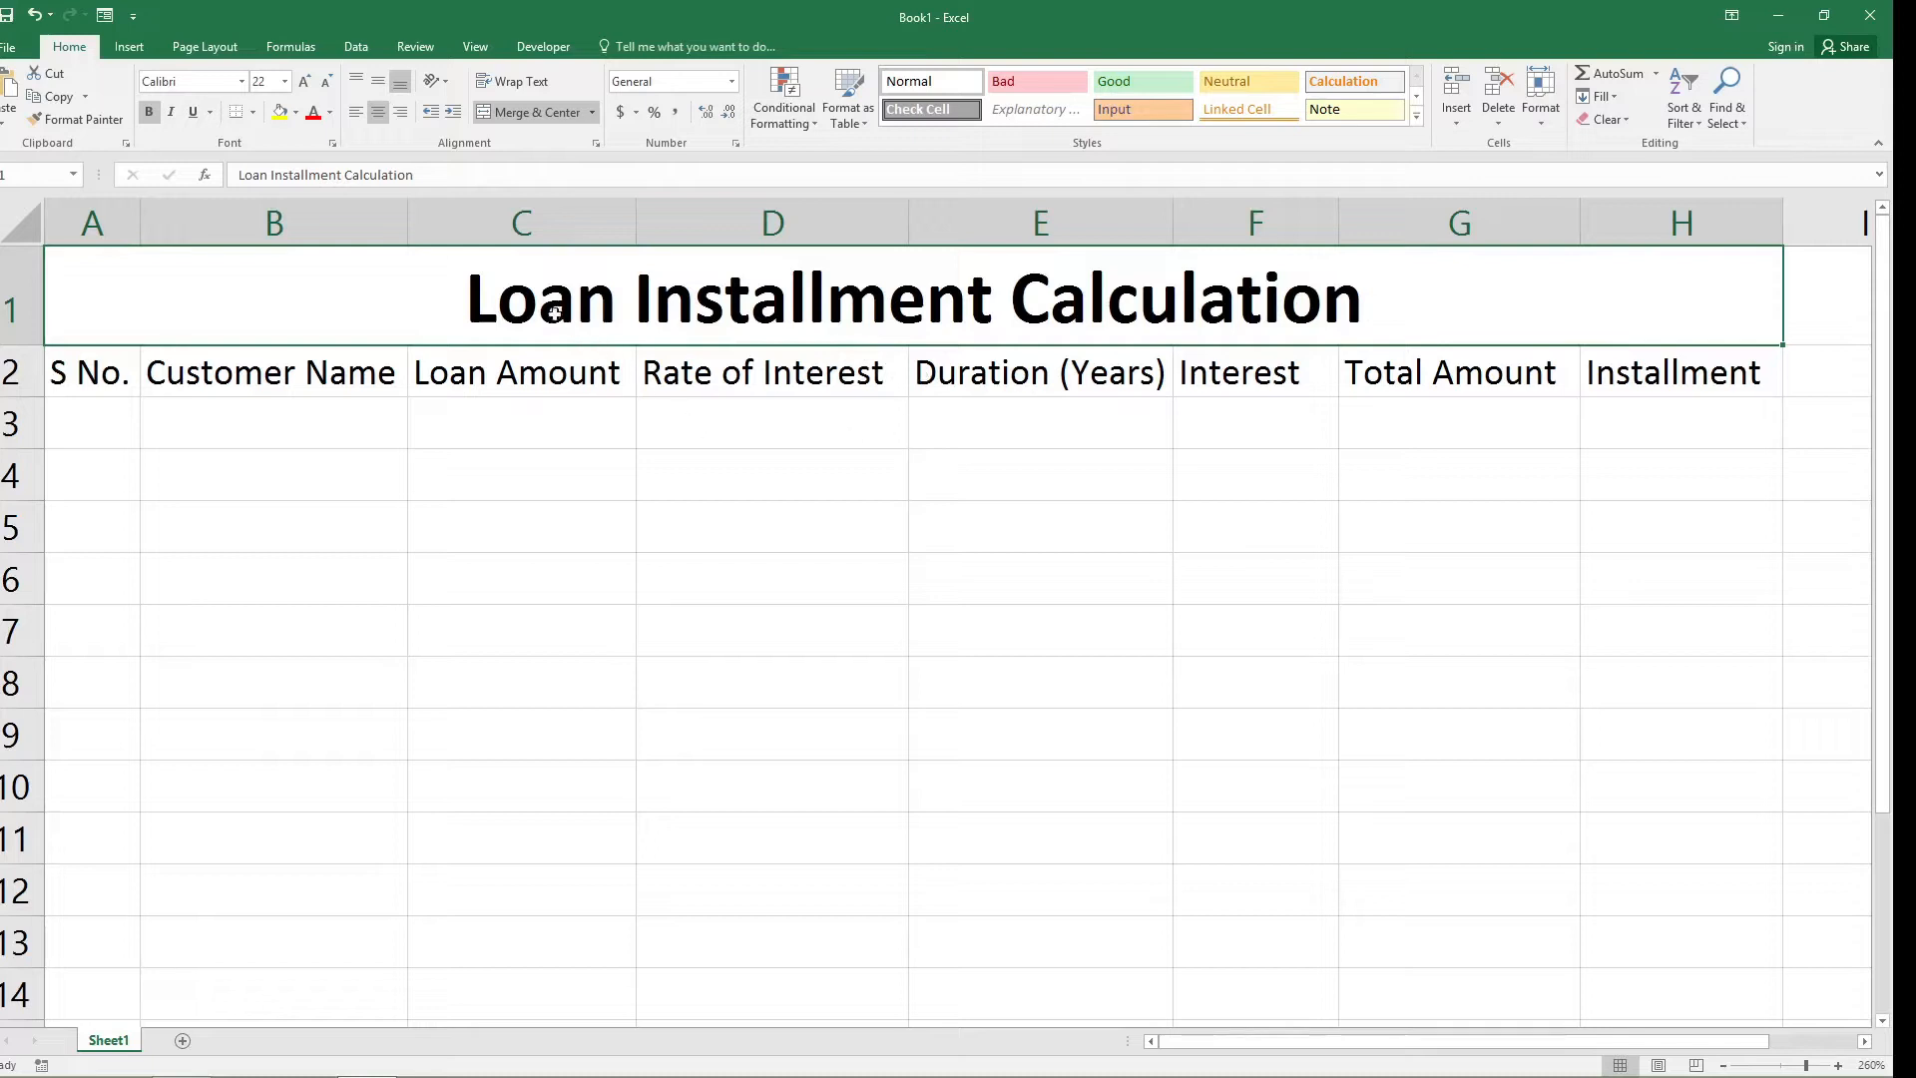
Give the title cell a dark orange-brown fill and change its text color to white.
left_click(296, 115)
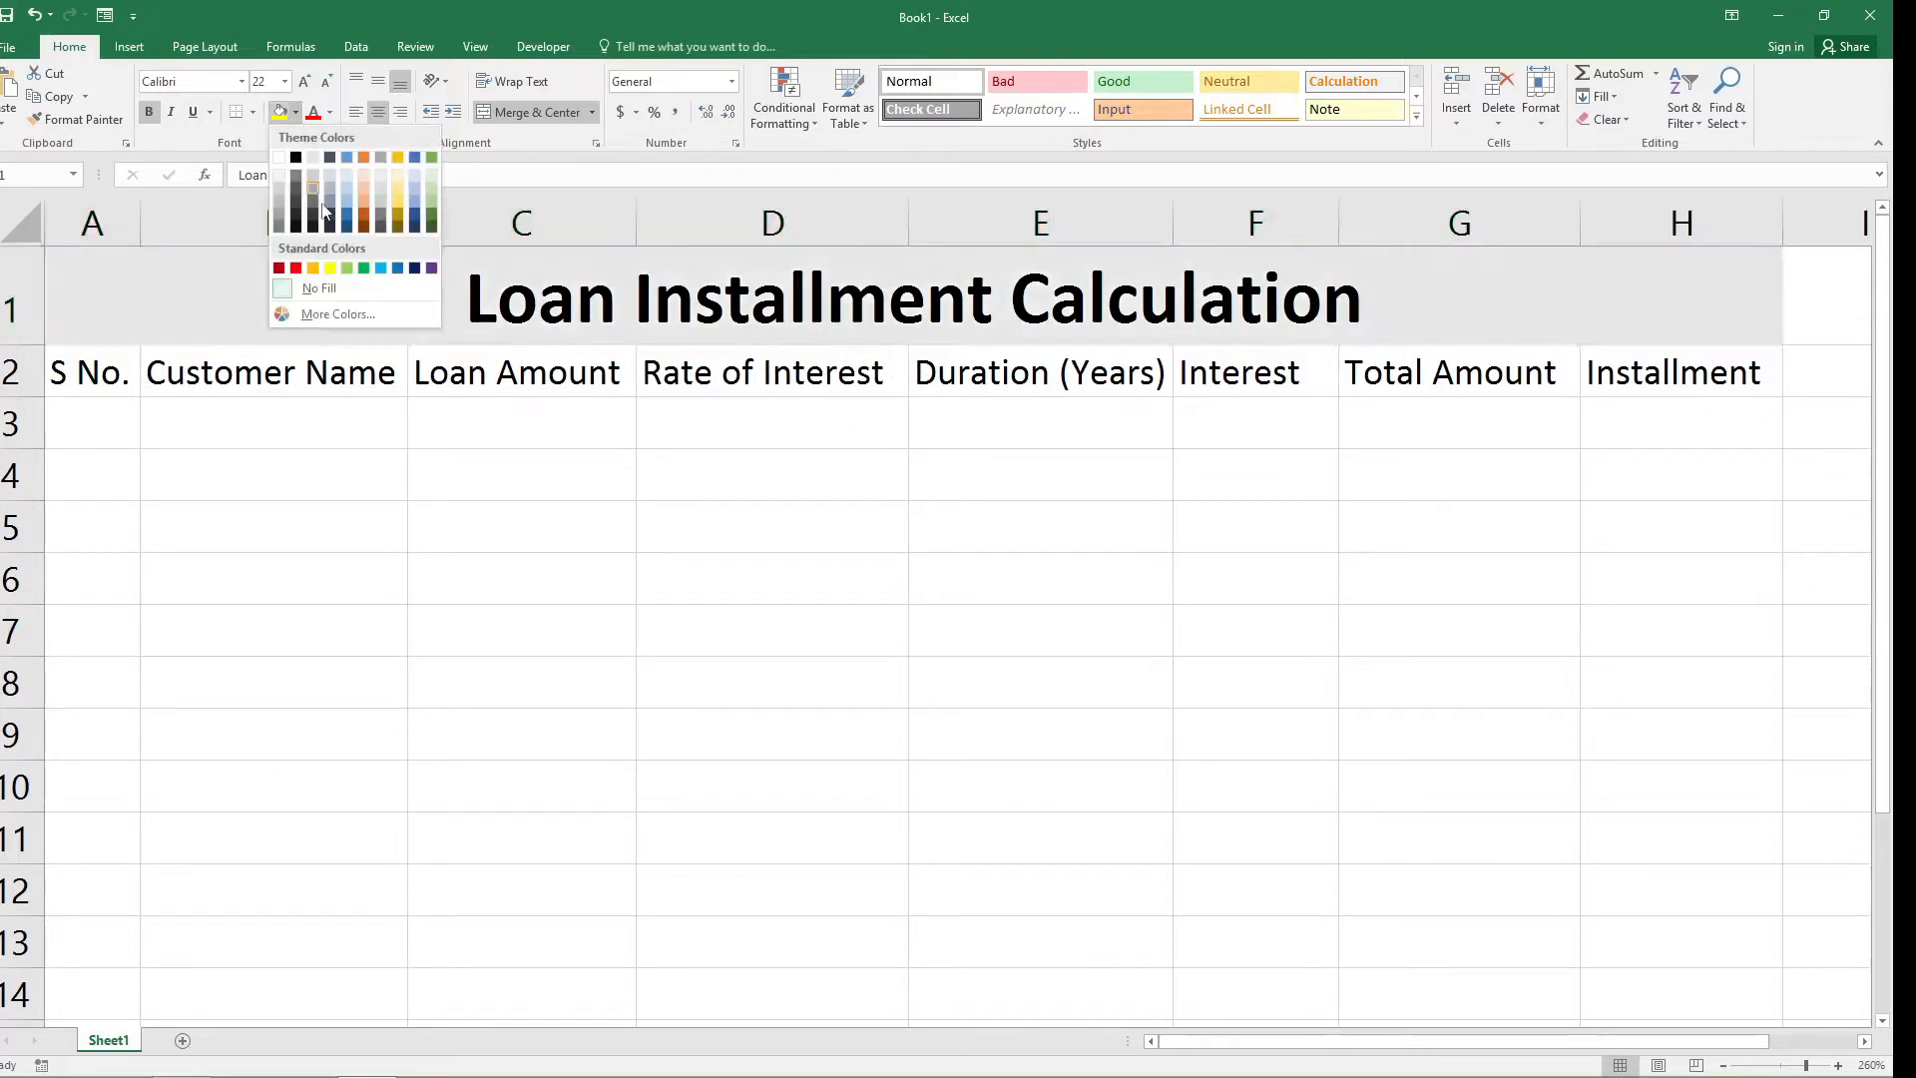
left_click(366, 239)
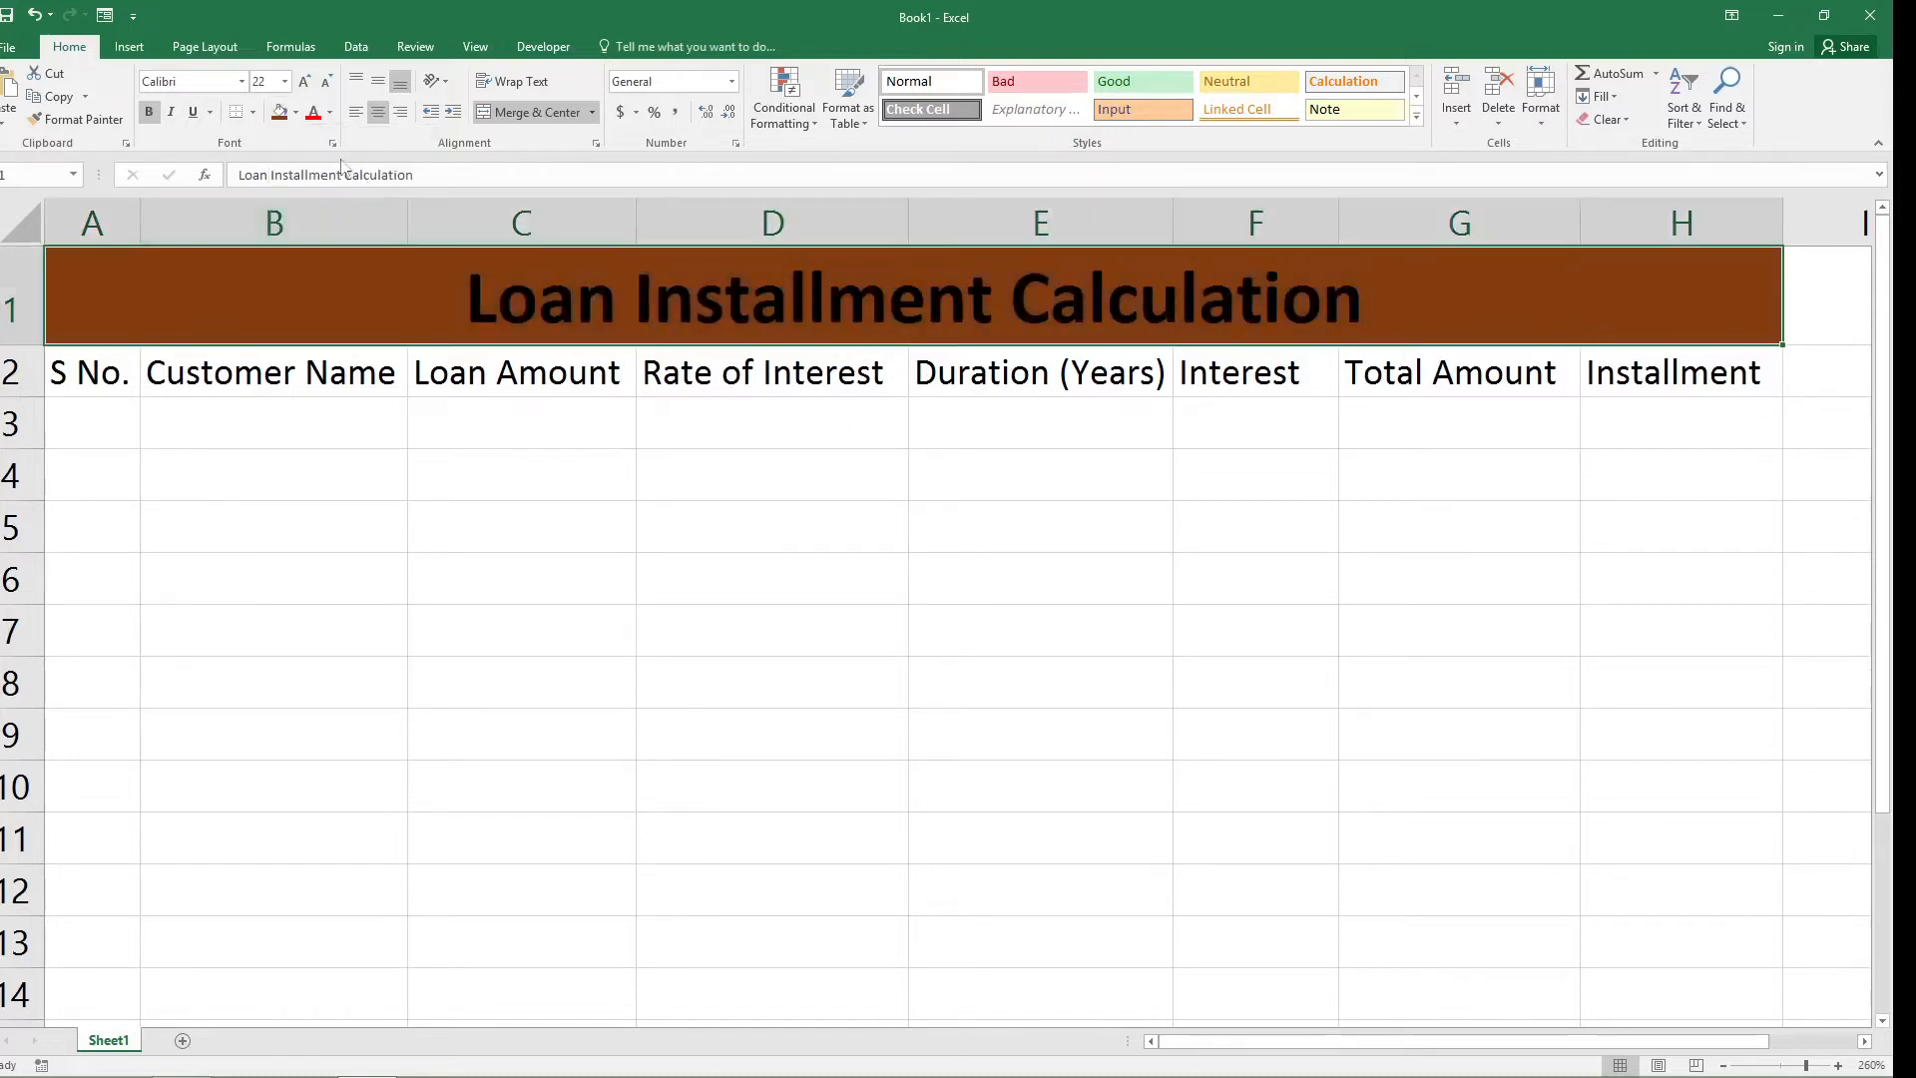
left_click(330, 112)
left_click(313, 181)
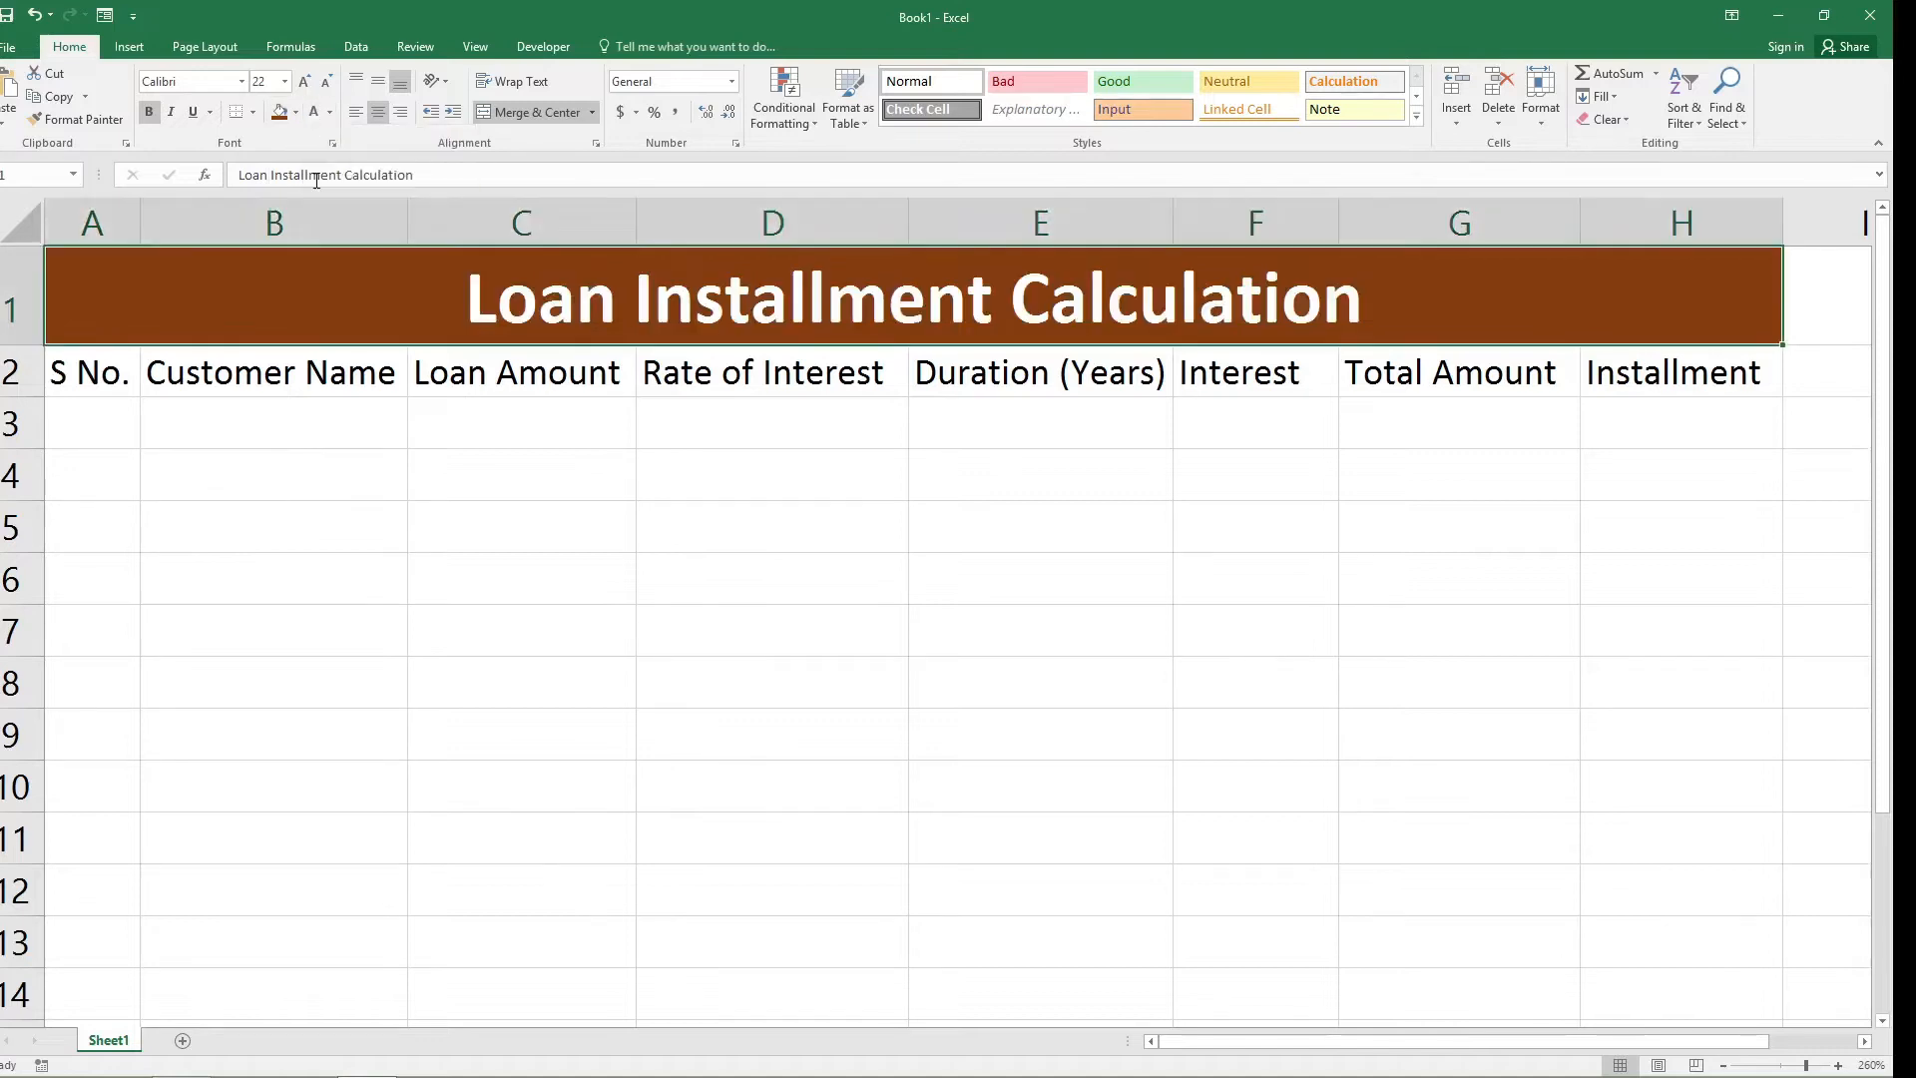
Fill the header cells A2 to H2 with light gold and make their text bold.
left_click_drag(88, 372, 1647, 374)
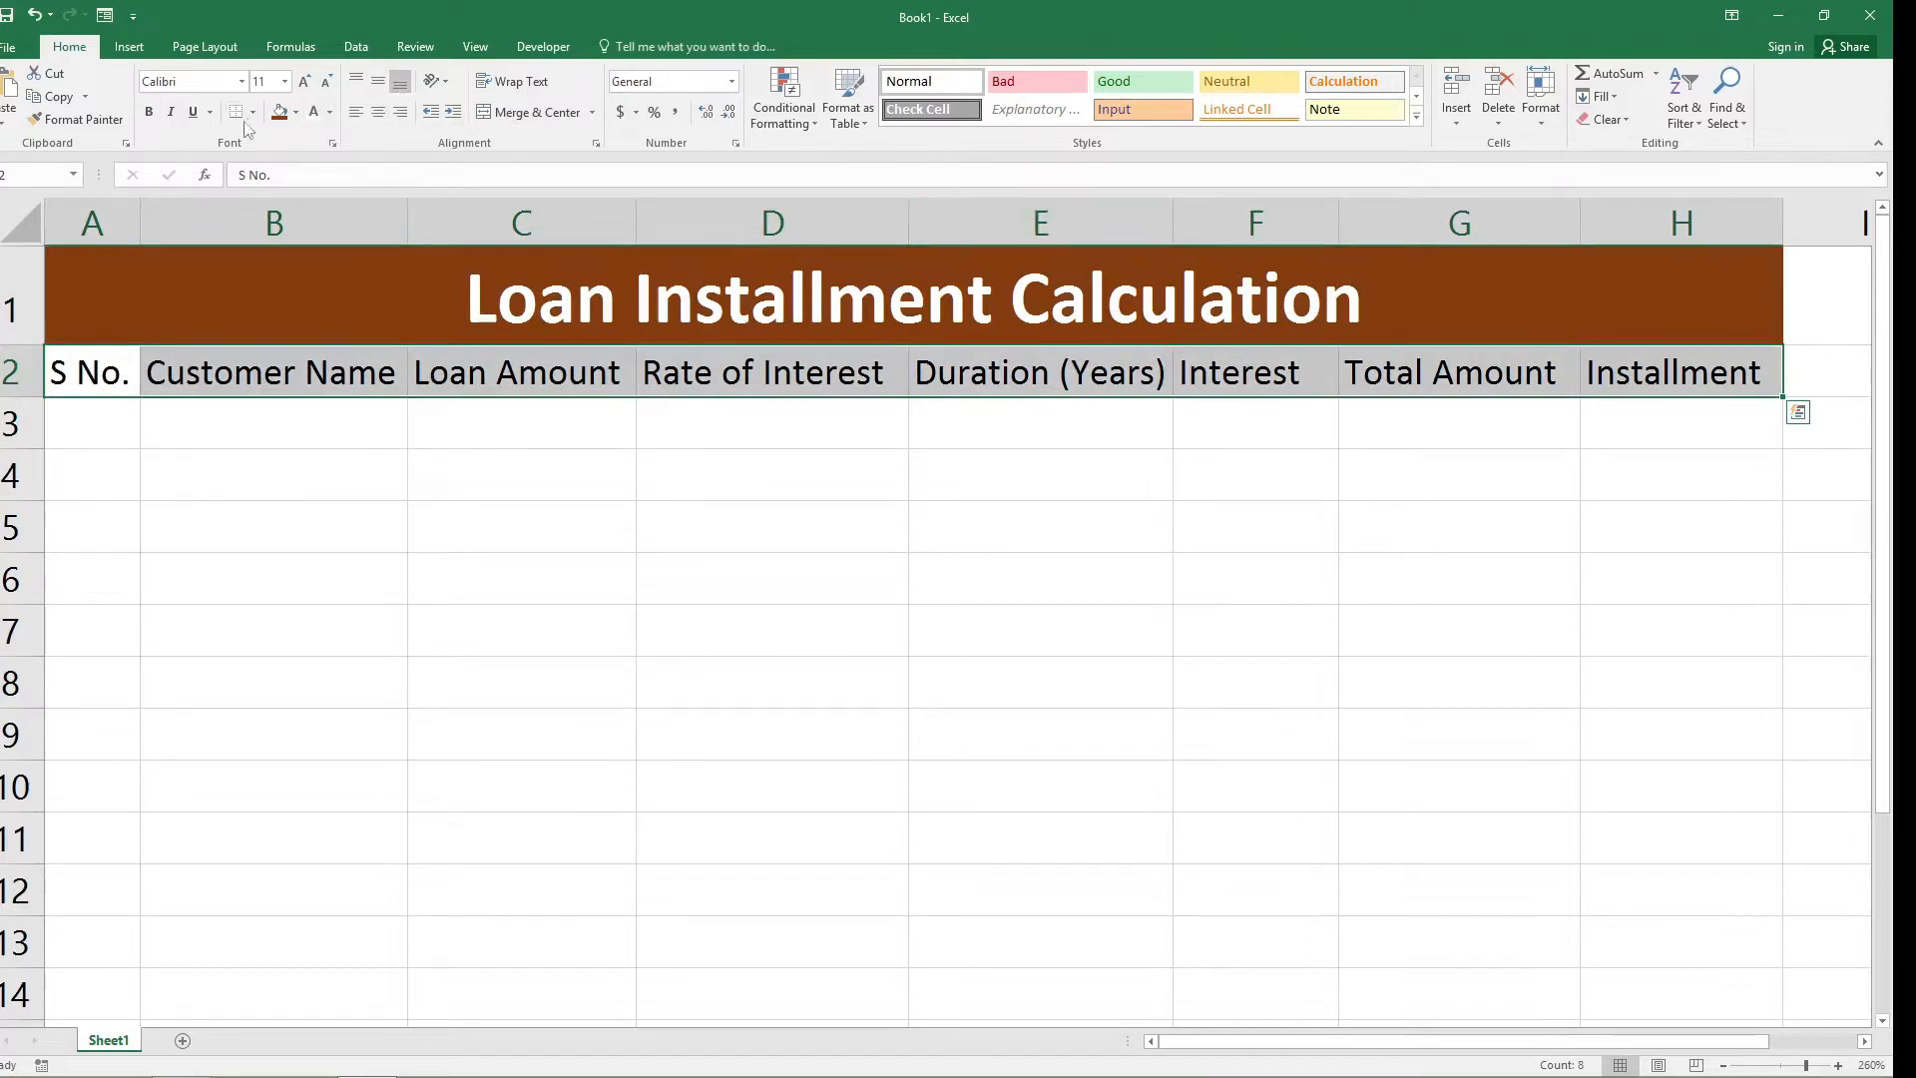
left_click(296, 112)
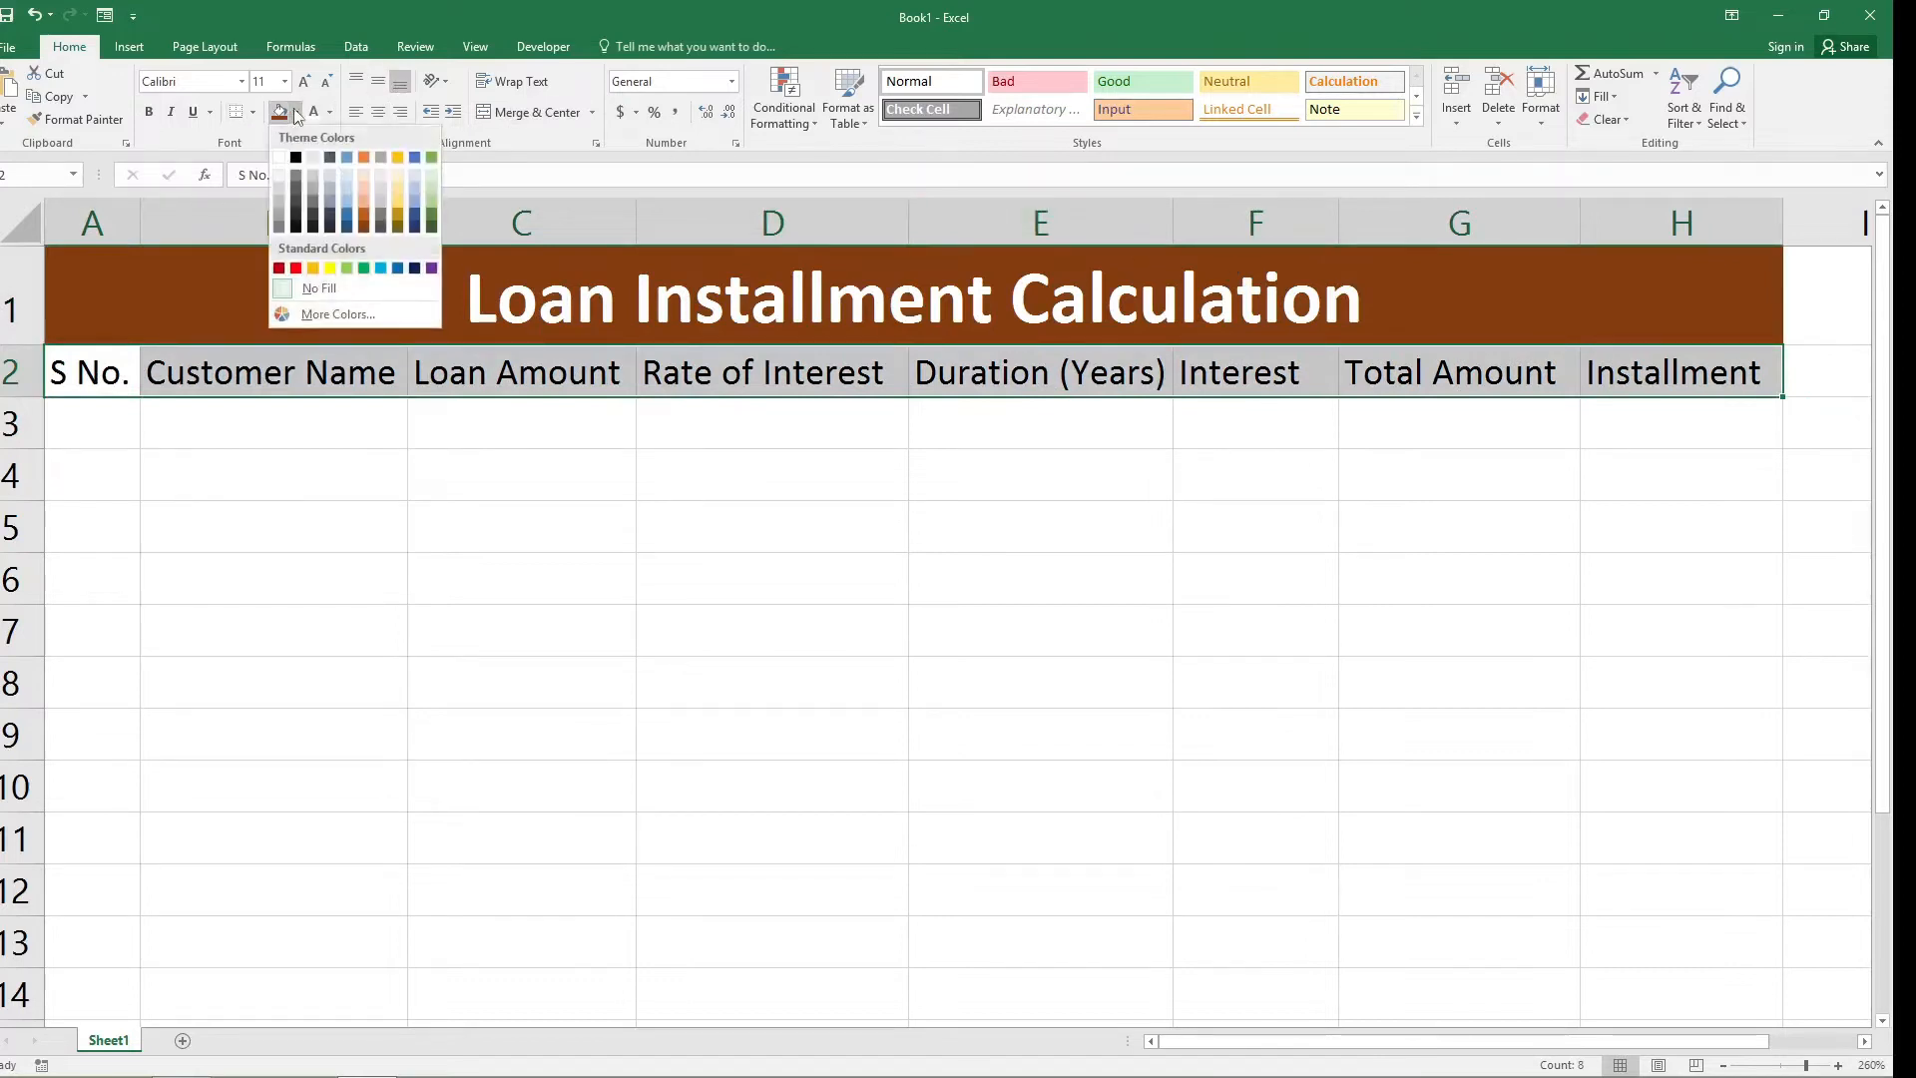
left_click(401, 189)
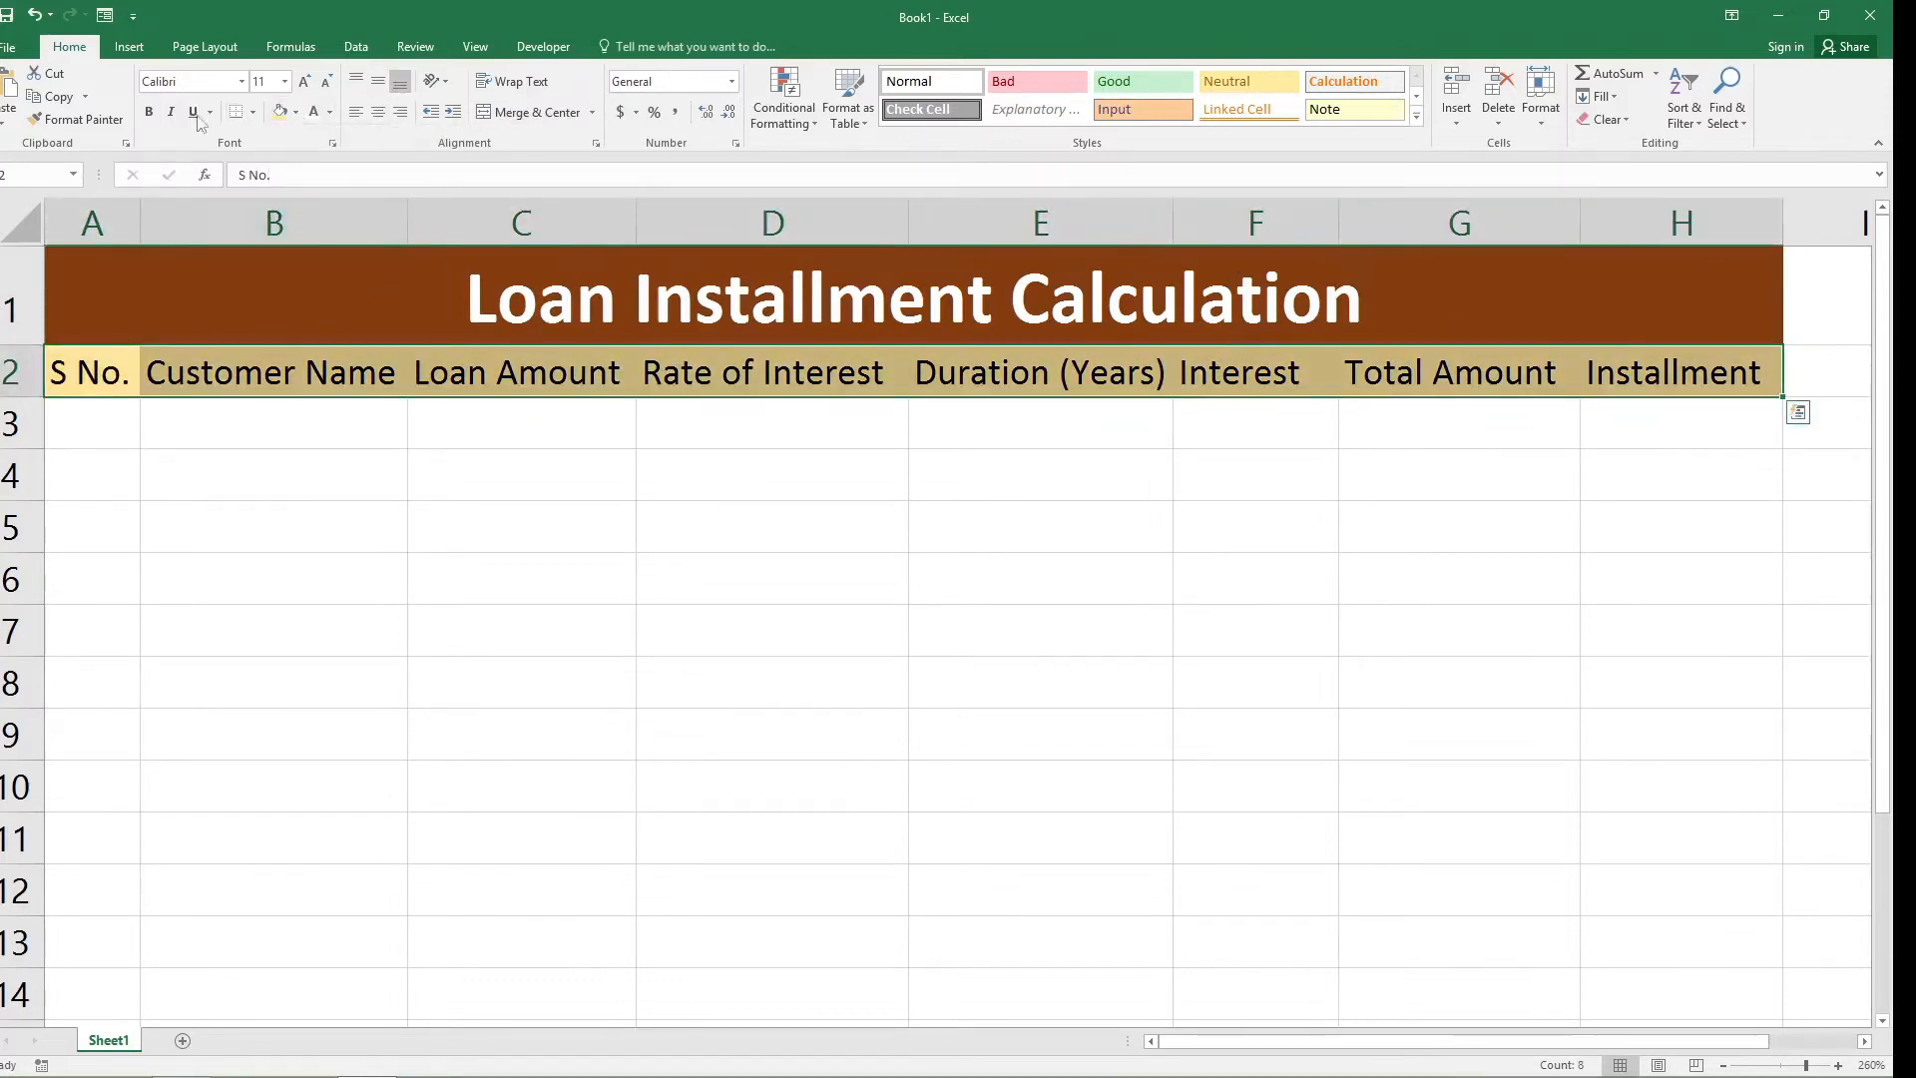
left_click(149, 111)
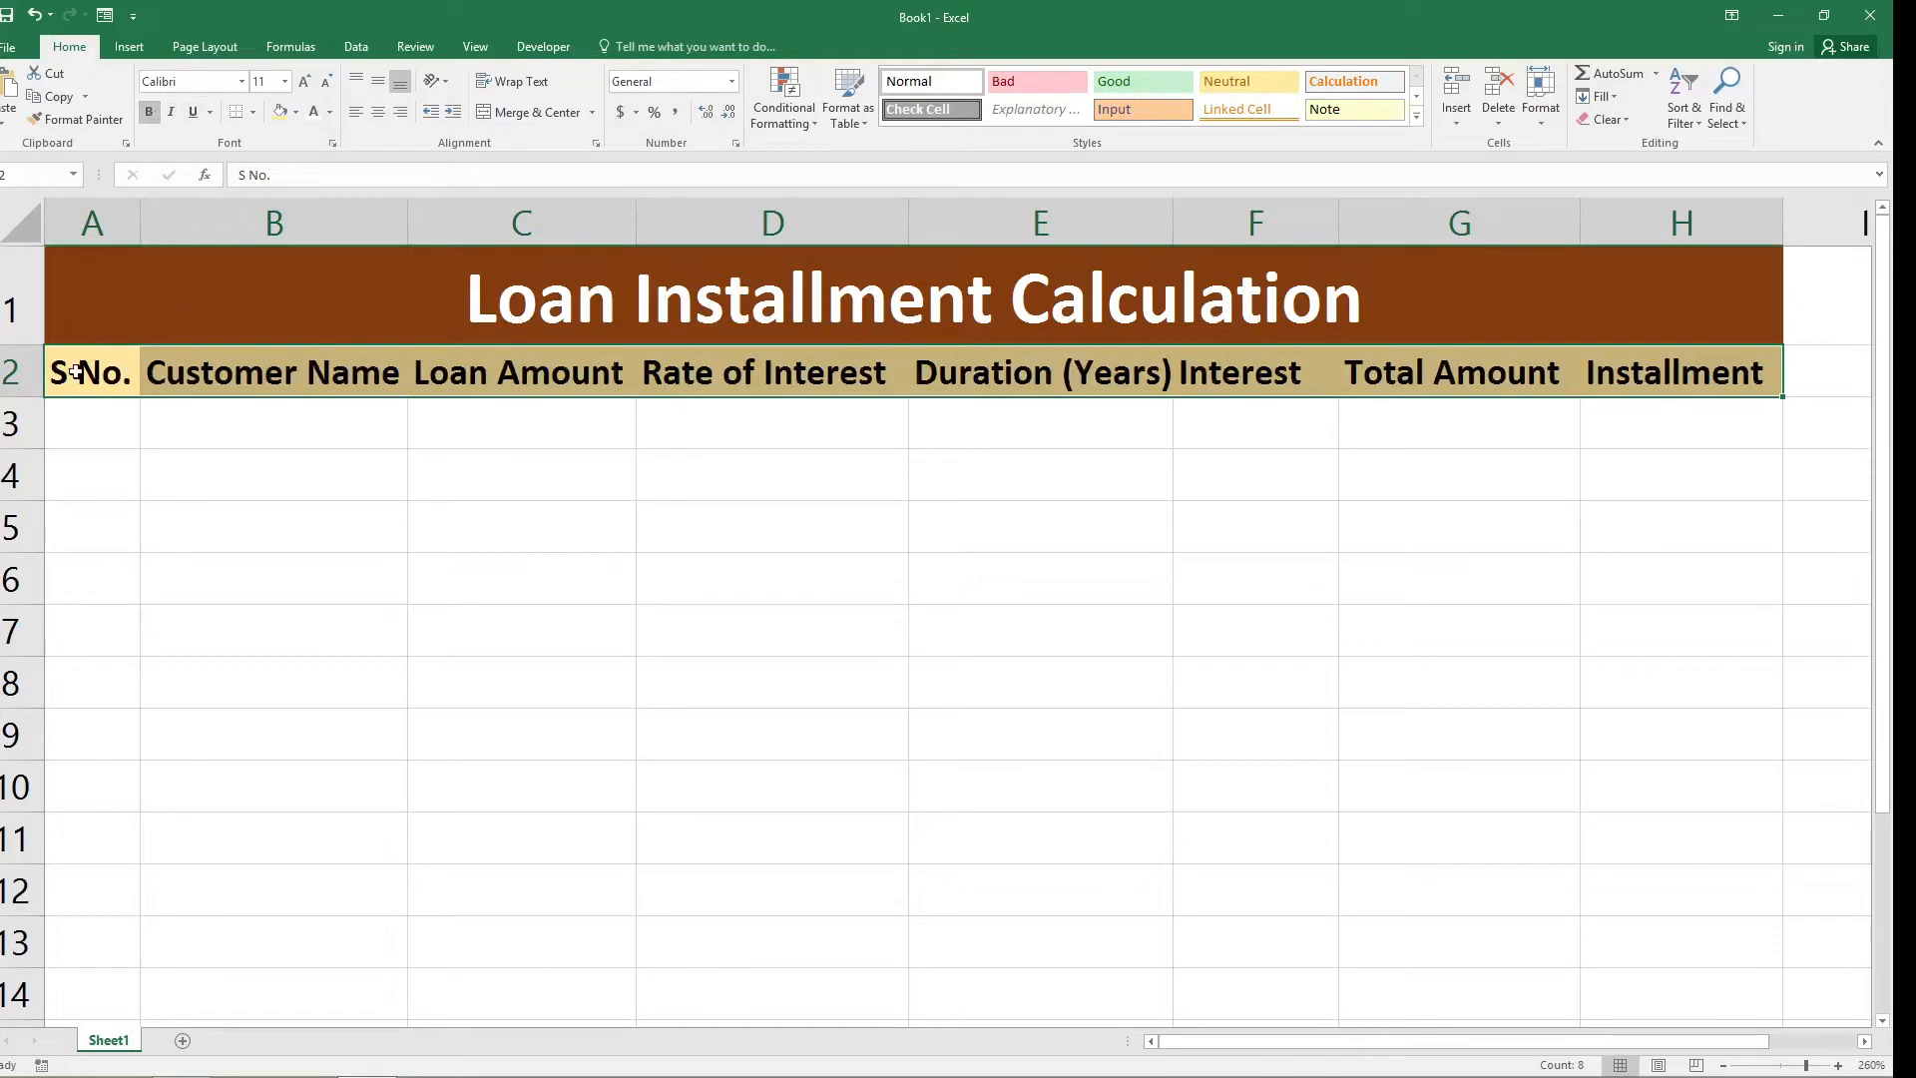
Apply All Borders to the table range A2 to H12.
mouse_move(76, 371)
left_mouse_down()
mouse_move(671, 505)
mouse_move(1510, 548)
mouse_move(1725, 652)
mouse_move(1727, 872)
mouse_move(1698, 864)
left_mouse_up()
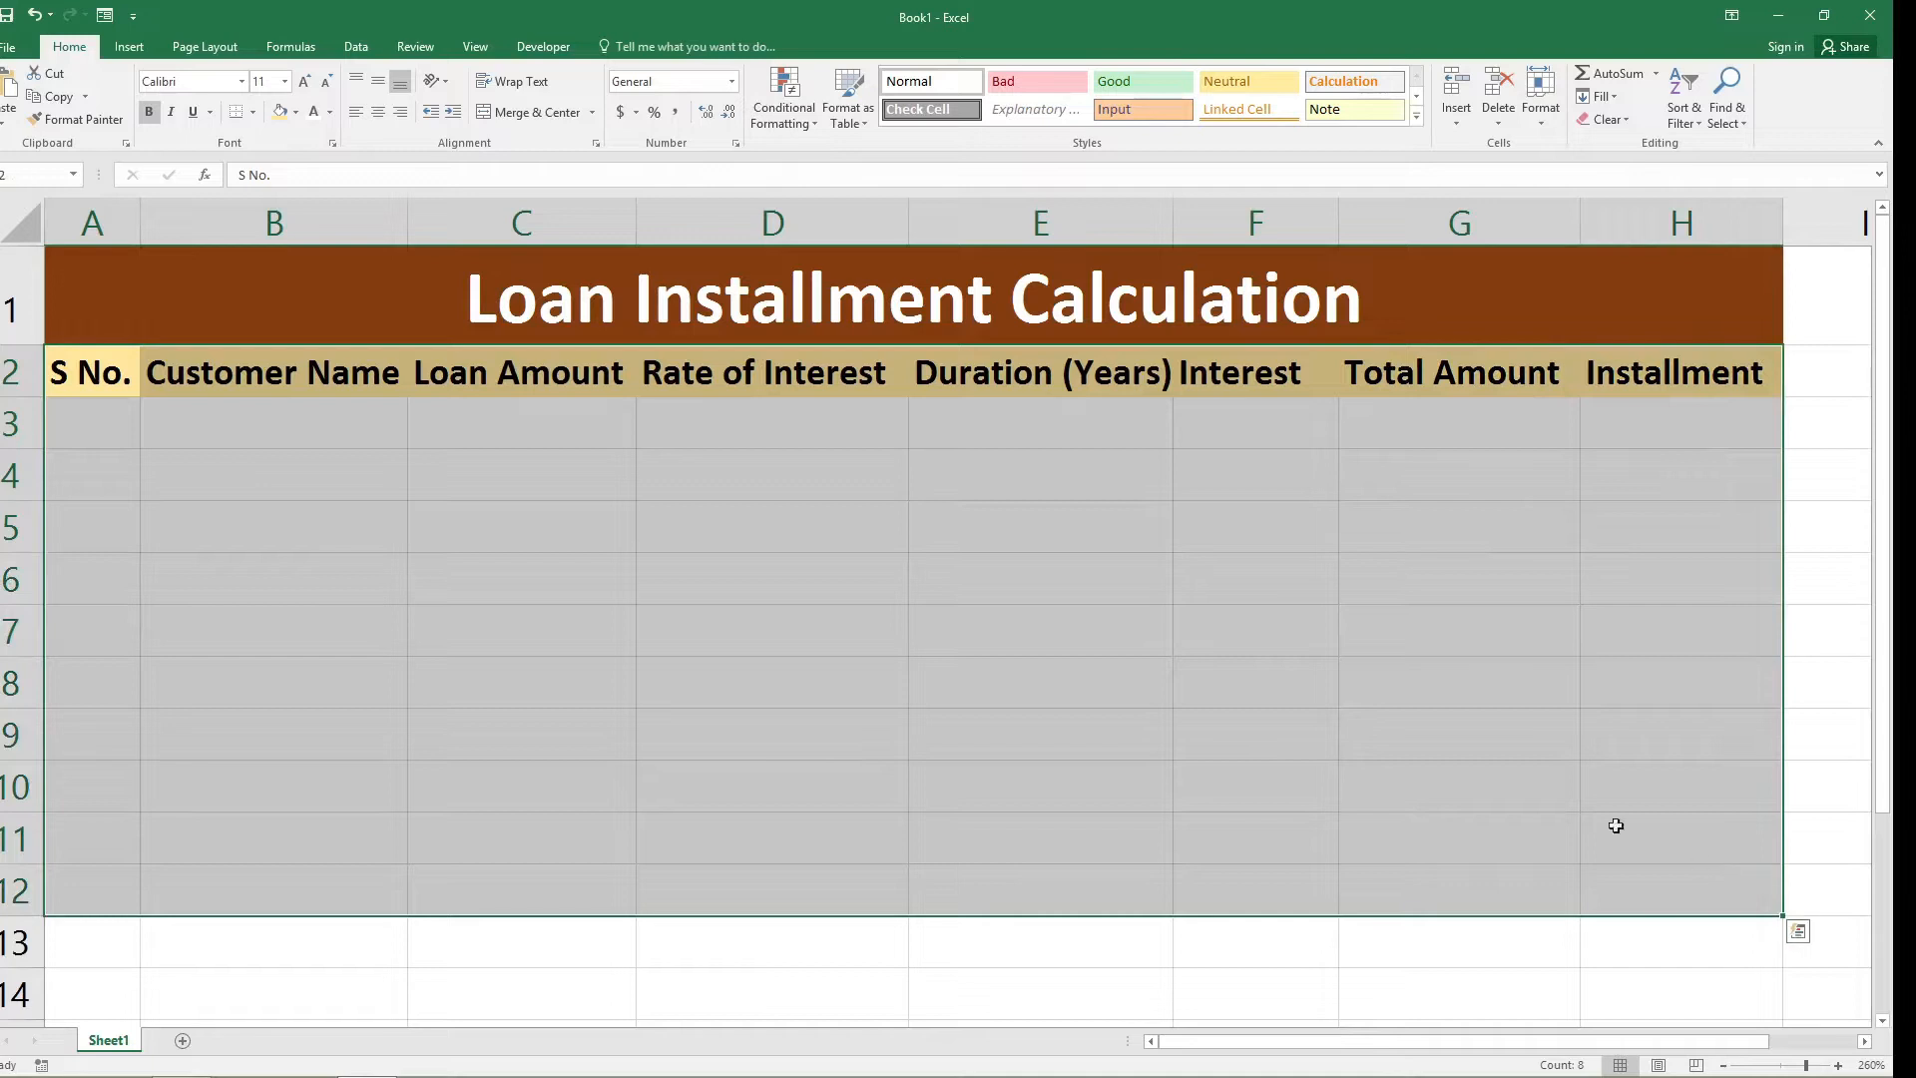
left_click(252, 112)
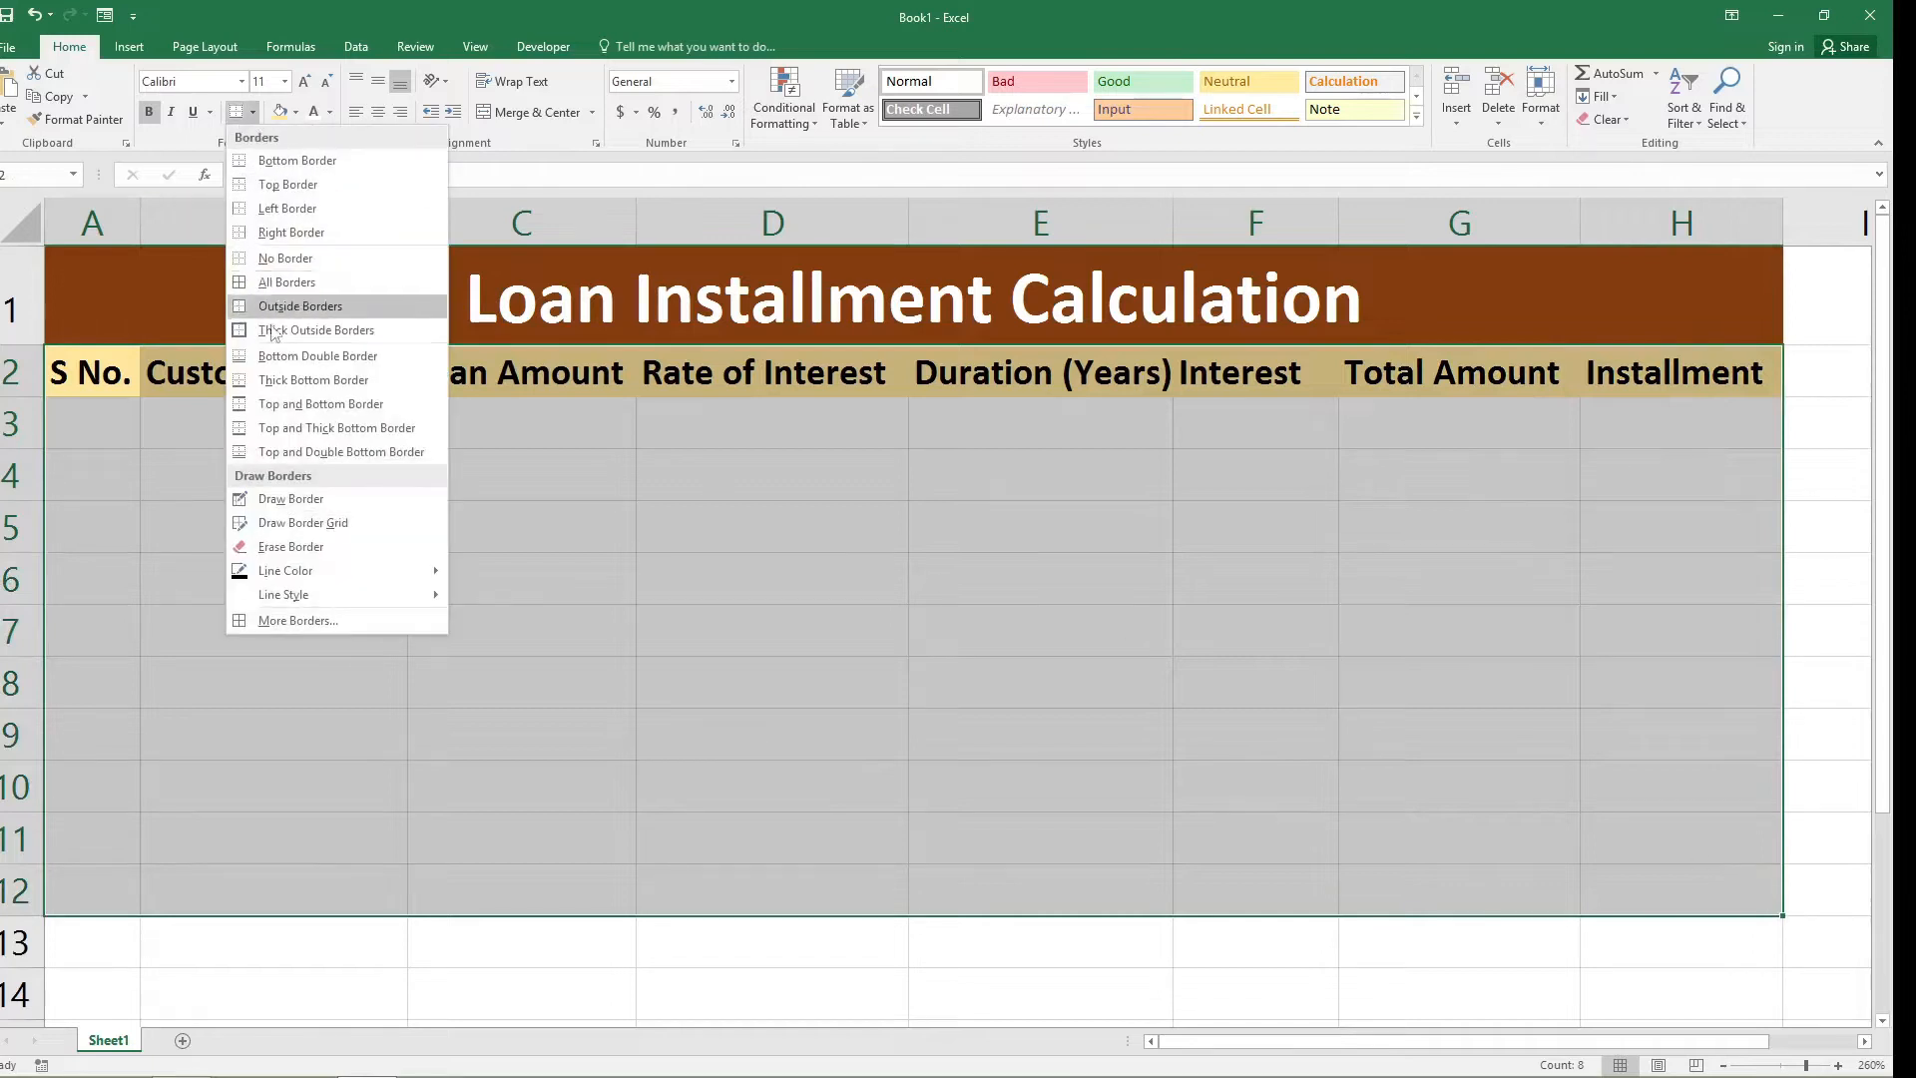
left_click(280, 286)
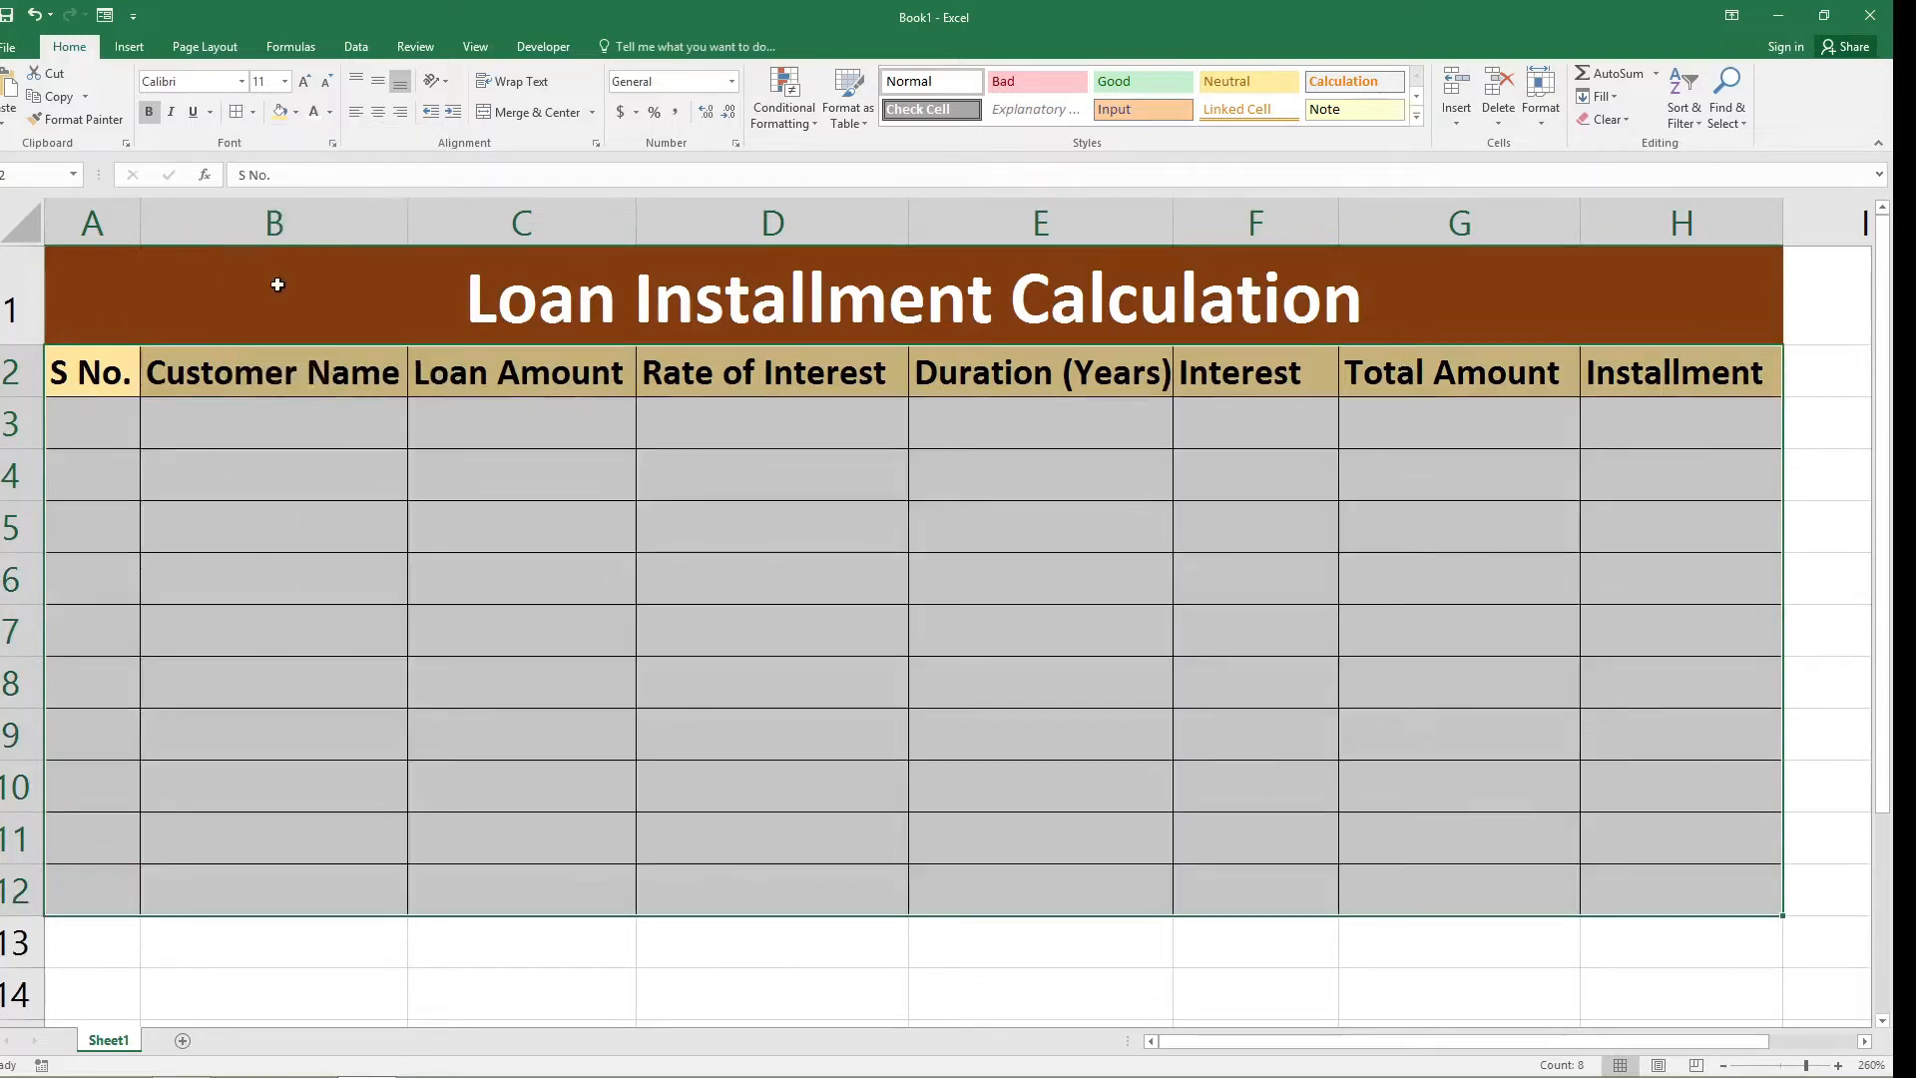
Add Thick Outside Borders around the whole table from A1 to H12 and around the title cell.
left_click_drag(355, 290, 543, 890)
left_click(254, 112)
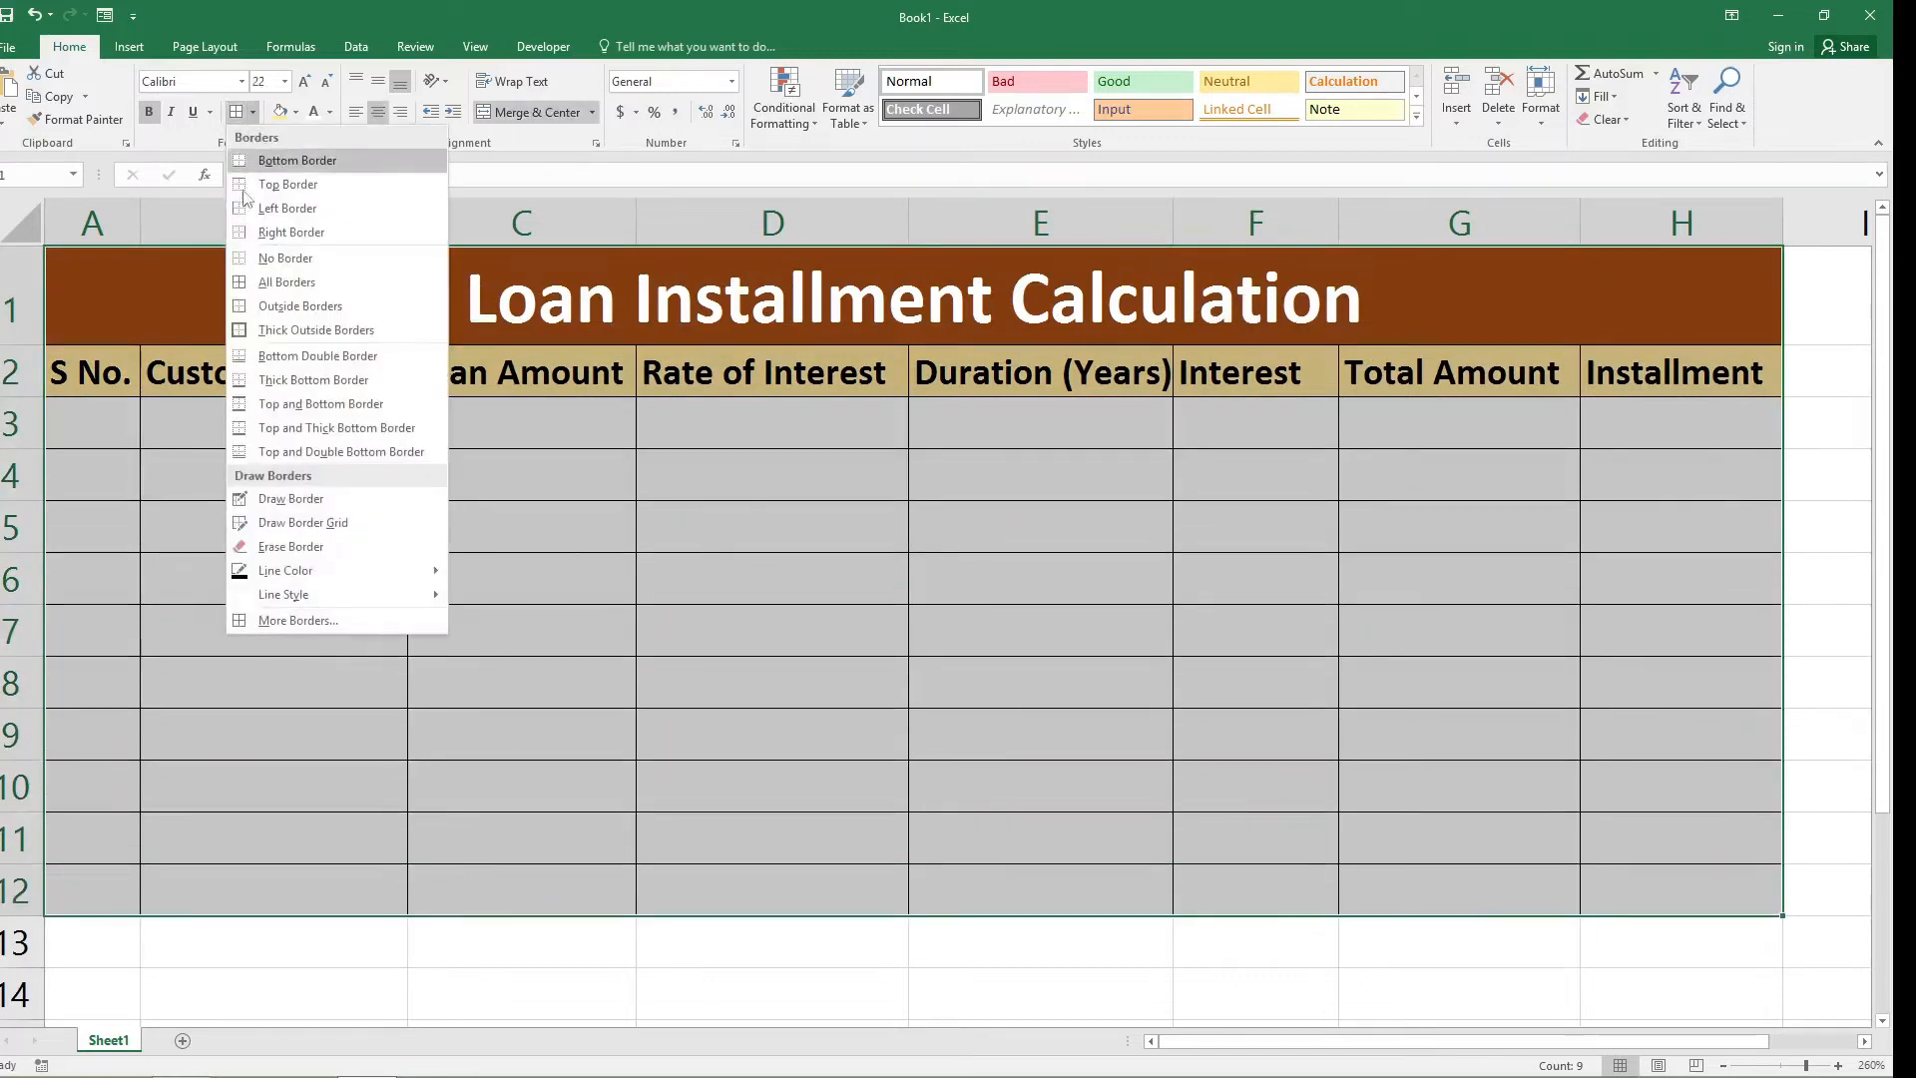
left_click(244, 329)
left_click(249, 320)
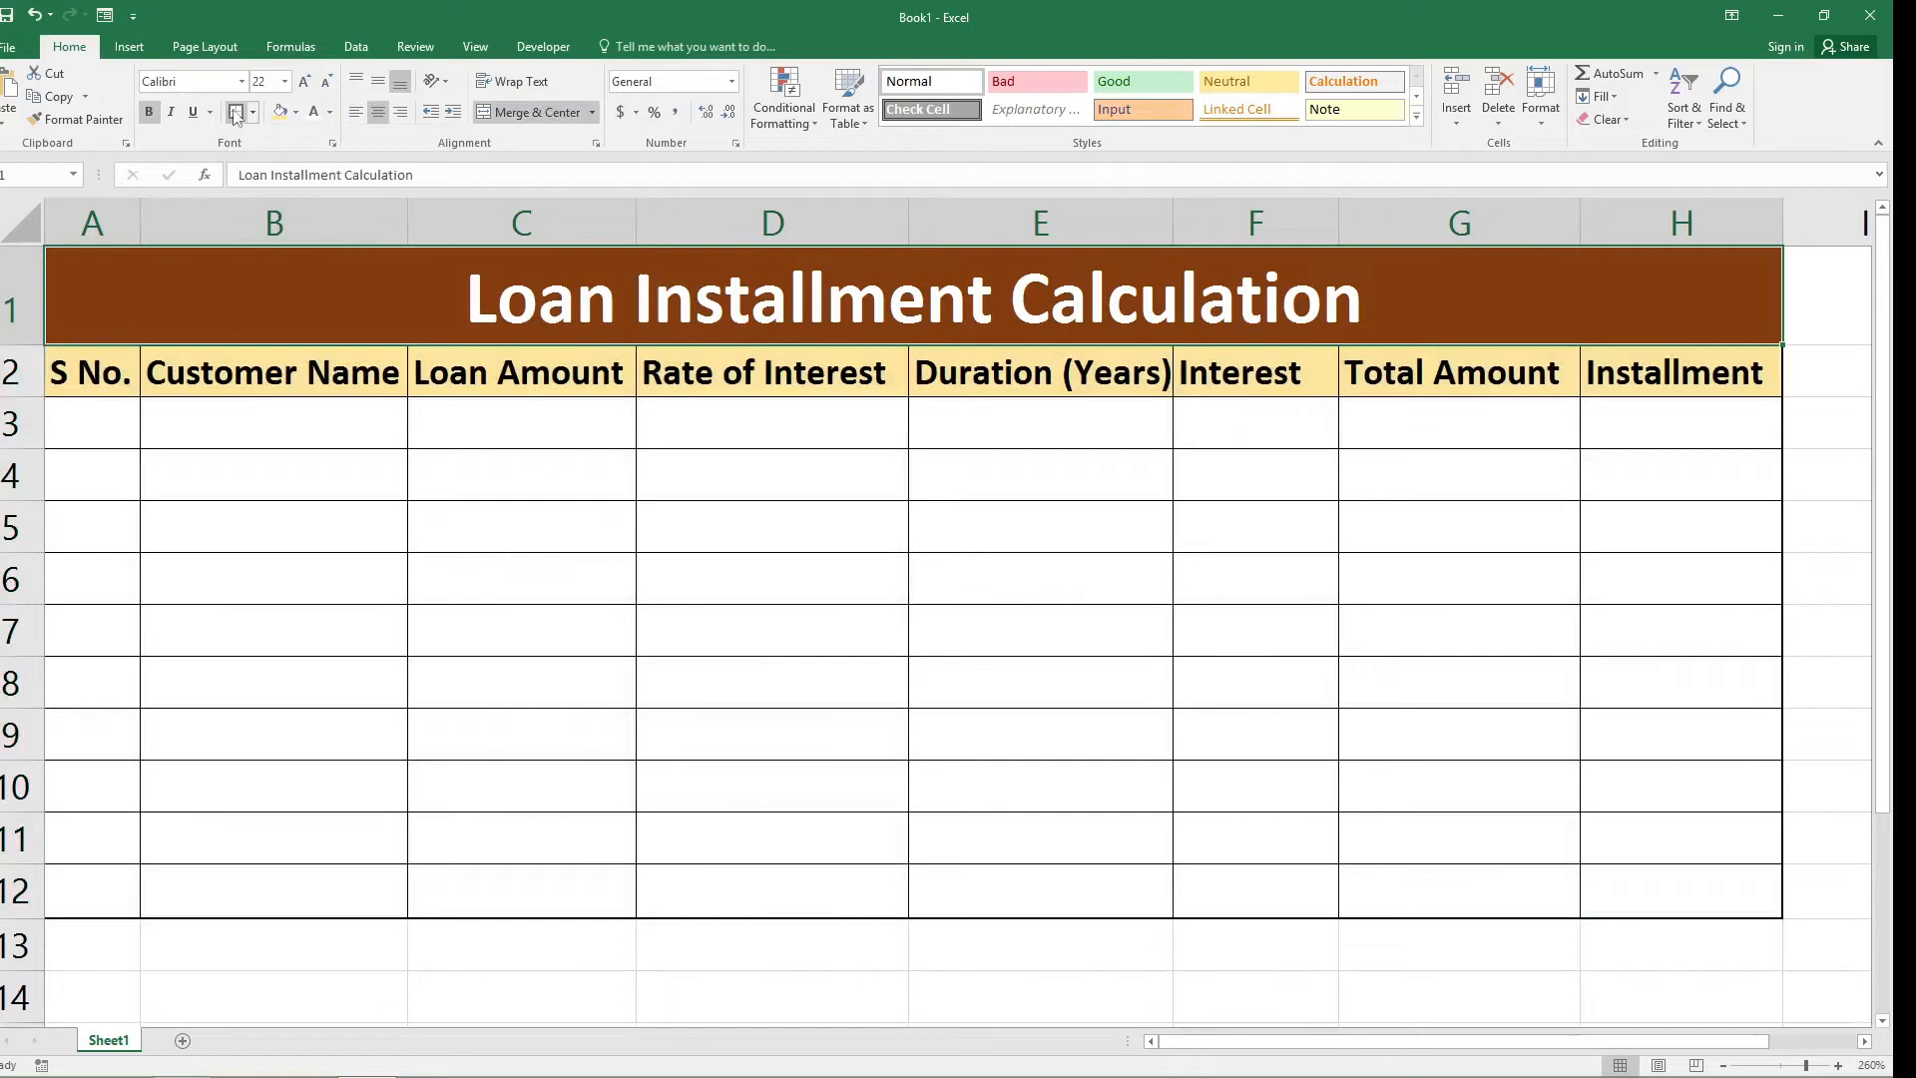
Enter 1 in cell A3 and fill the serial numbers down to A12 as a series from 1 to 10.
left_click(321, 423)
left_click(120, 421)
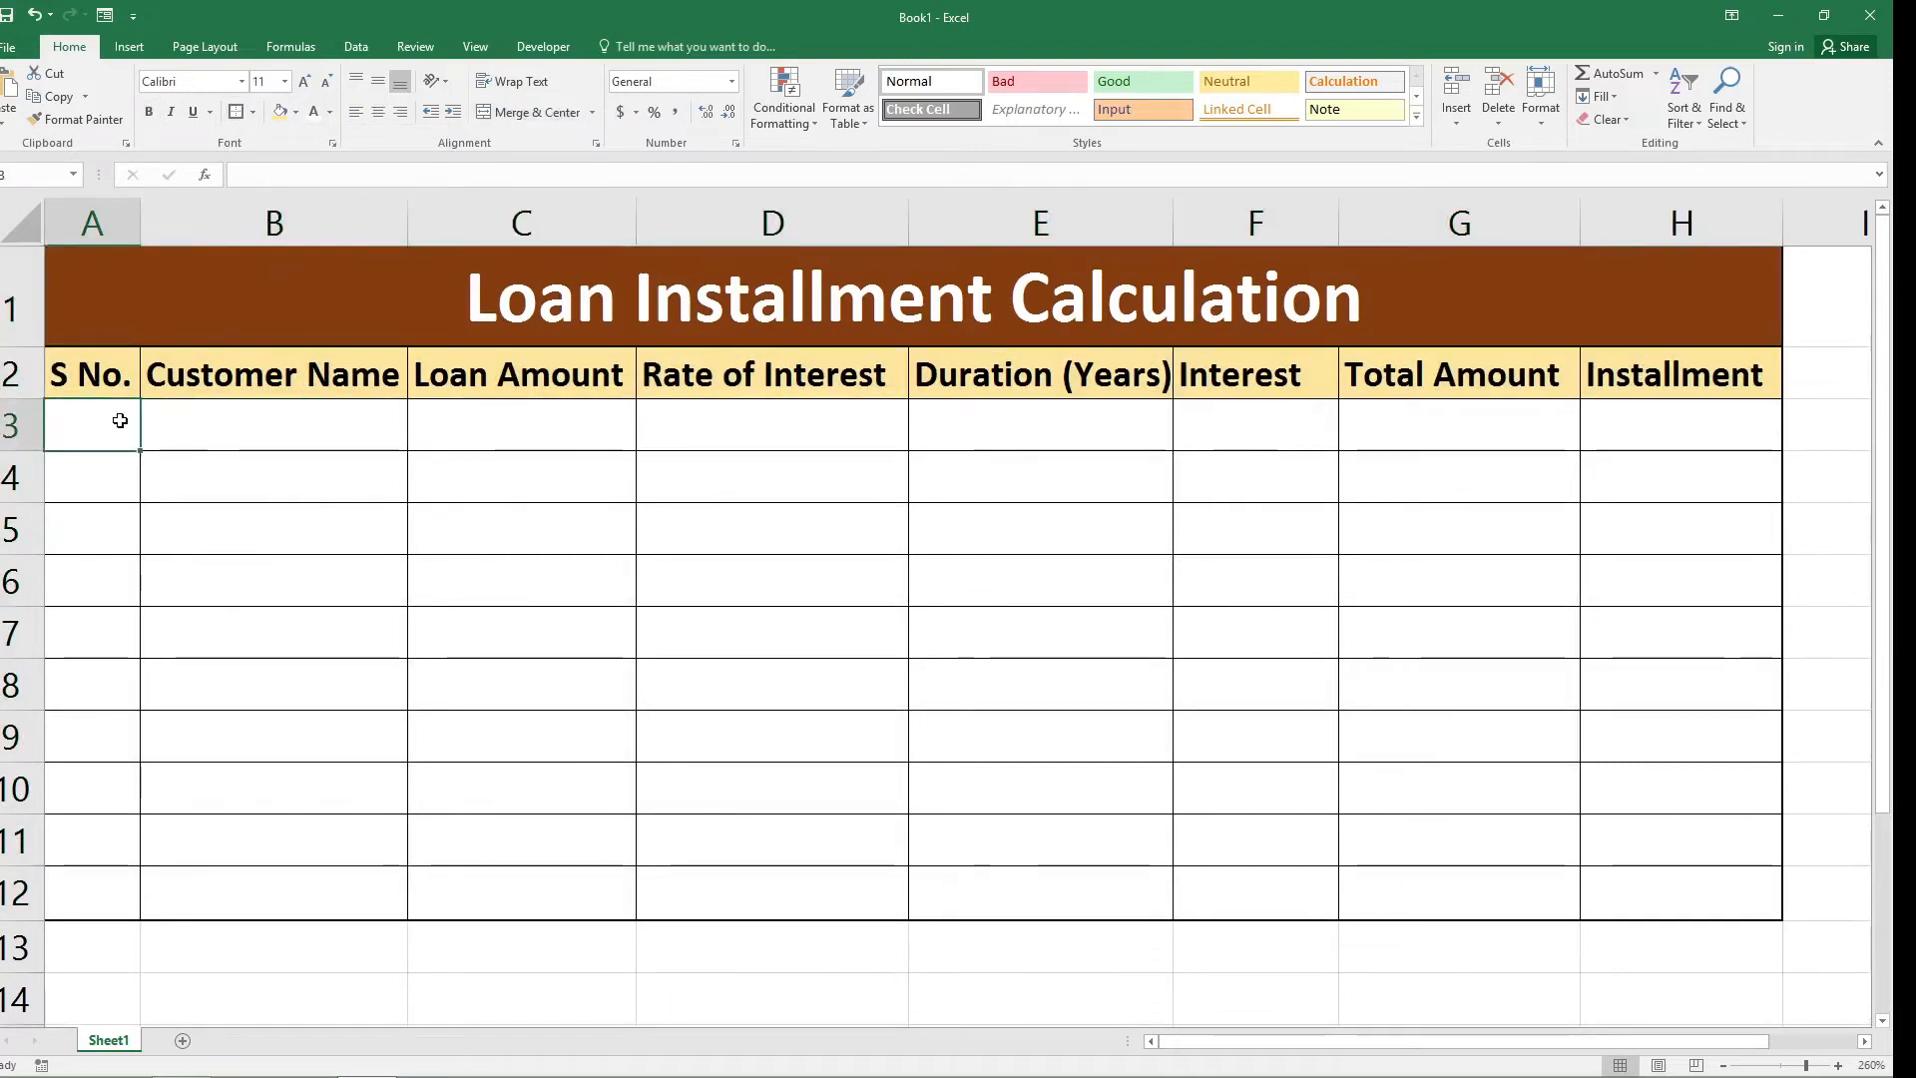
type("1")
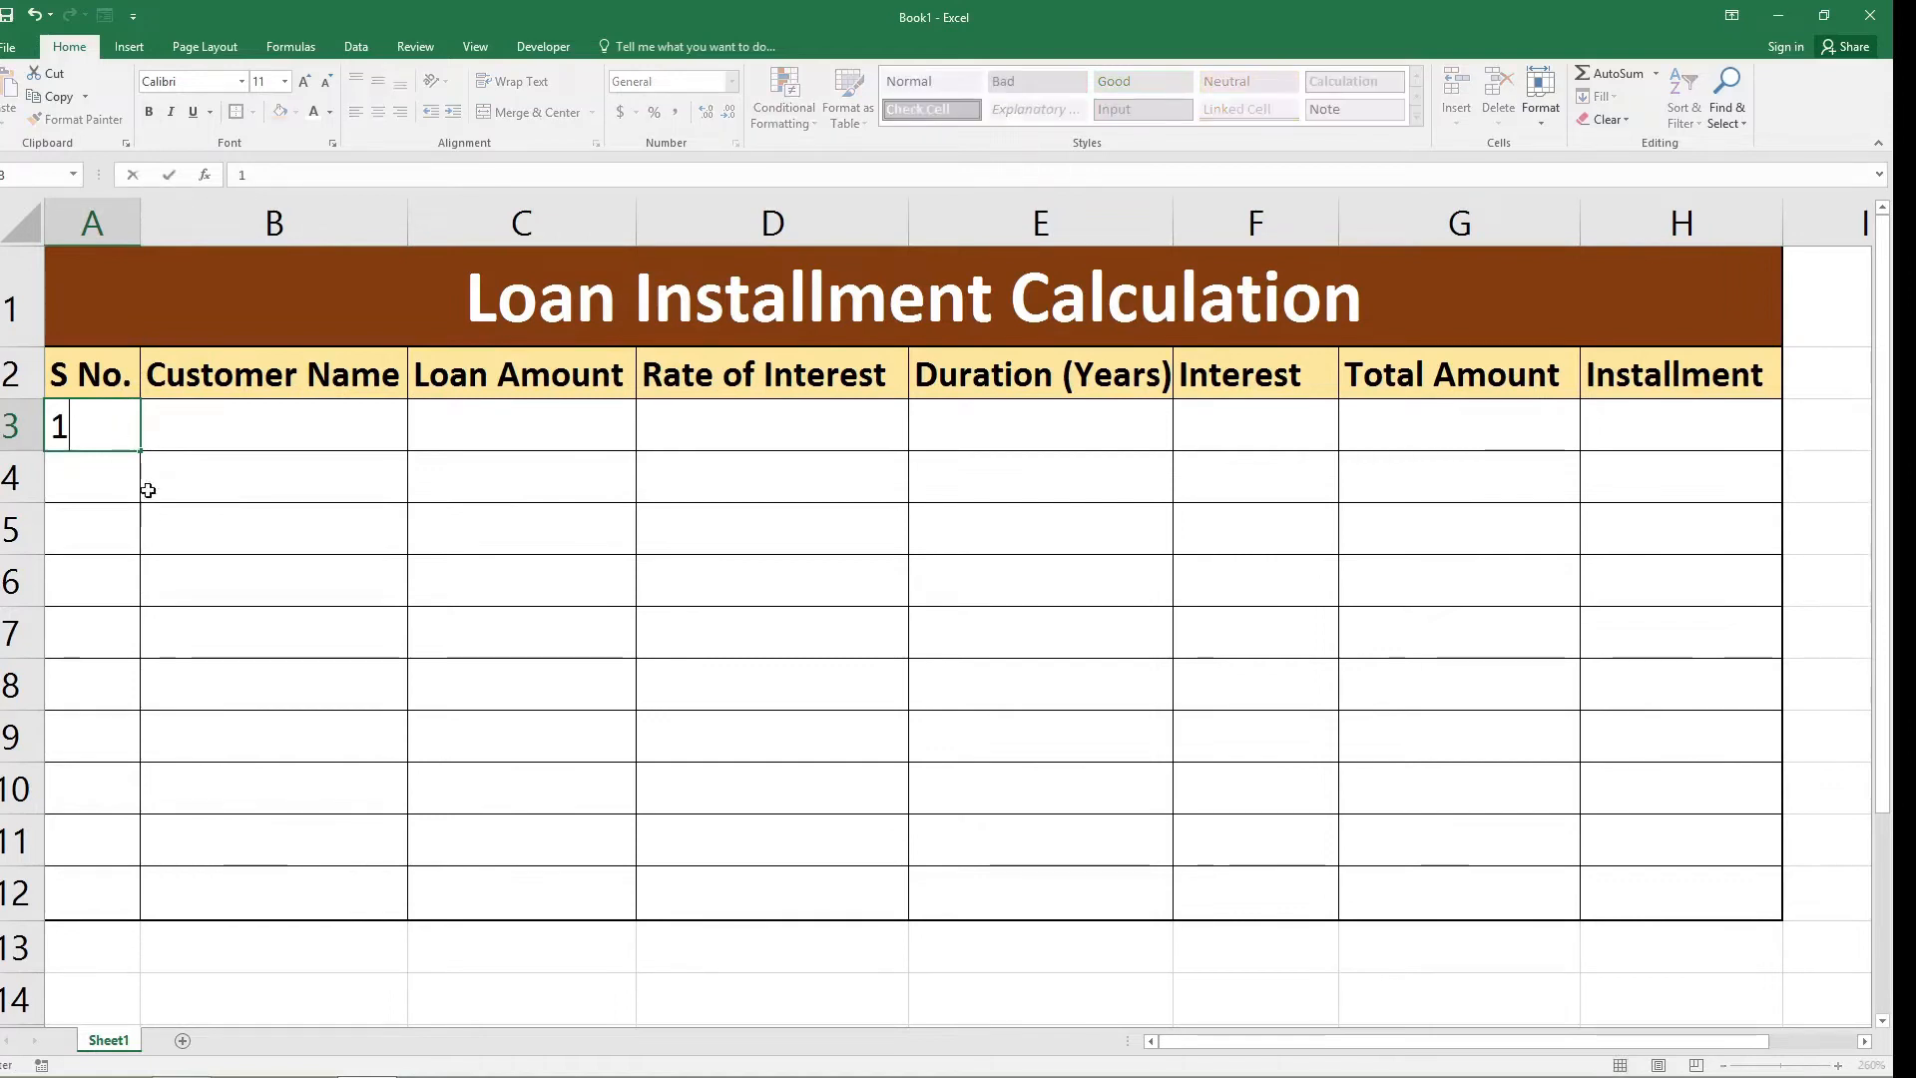
left_click(144, 460)
left_click(133, 437)
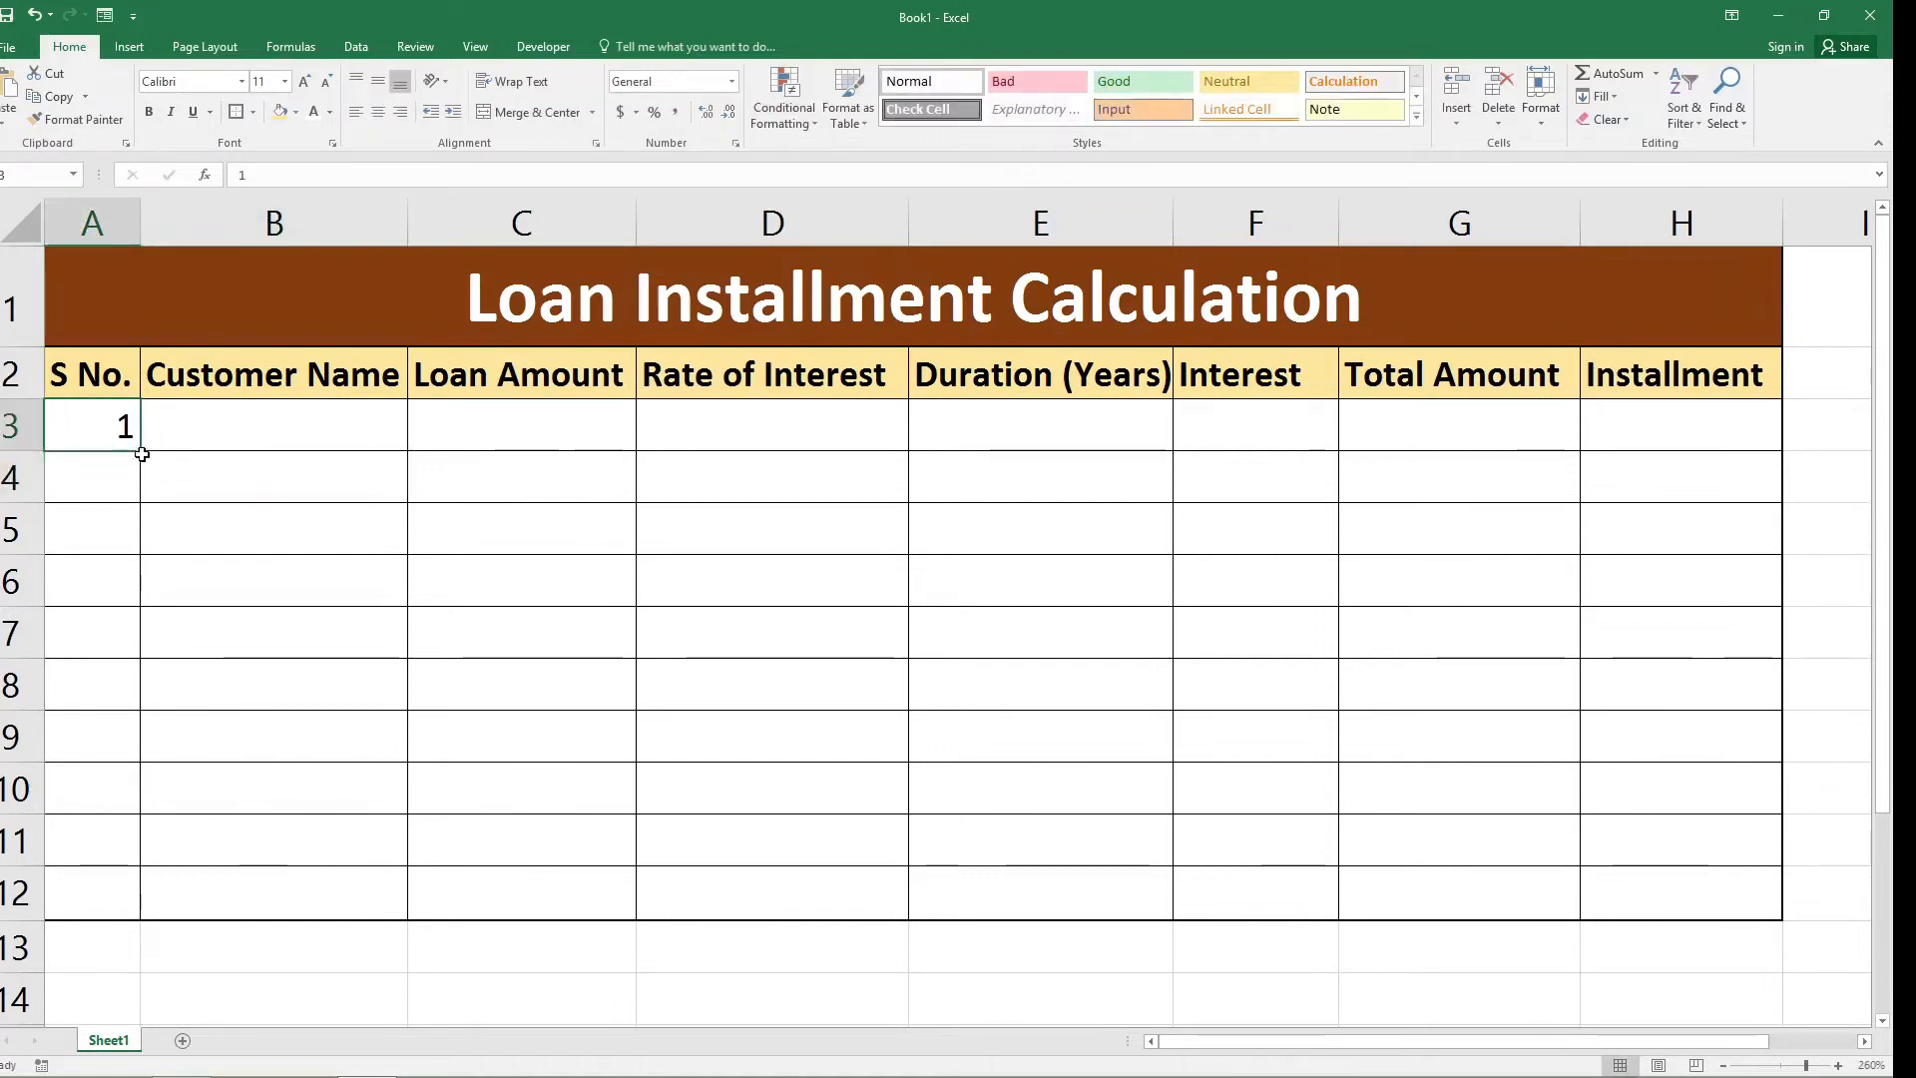
left_click_drag(141, 449, 141, 913)
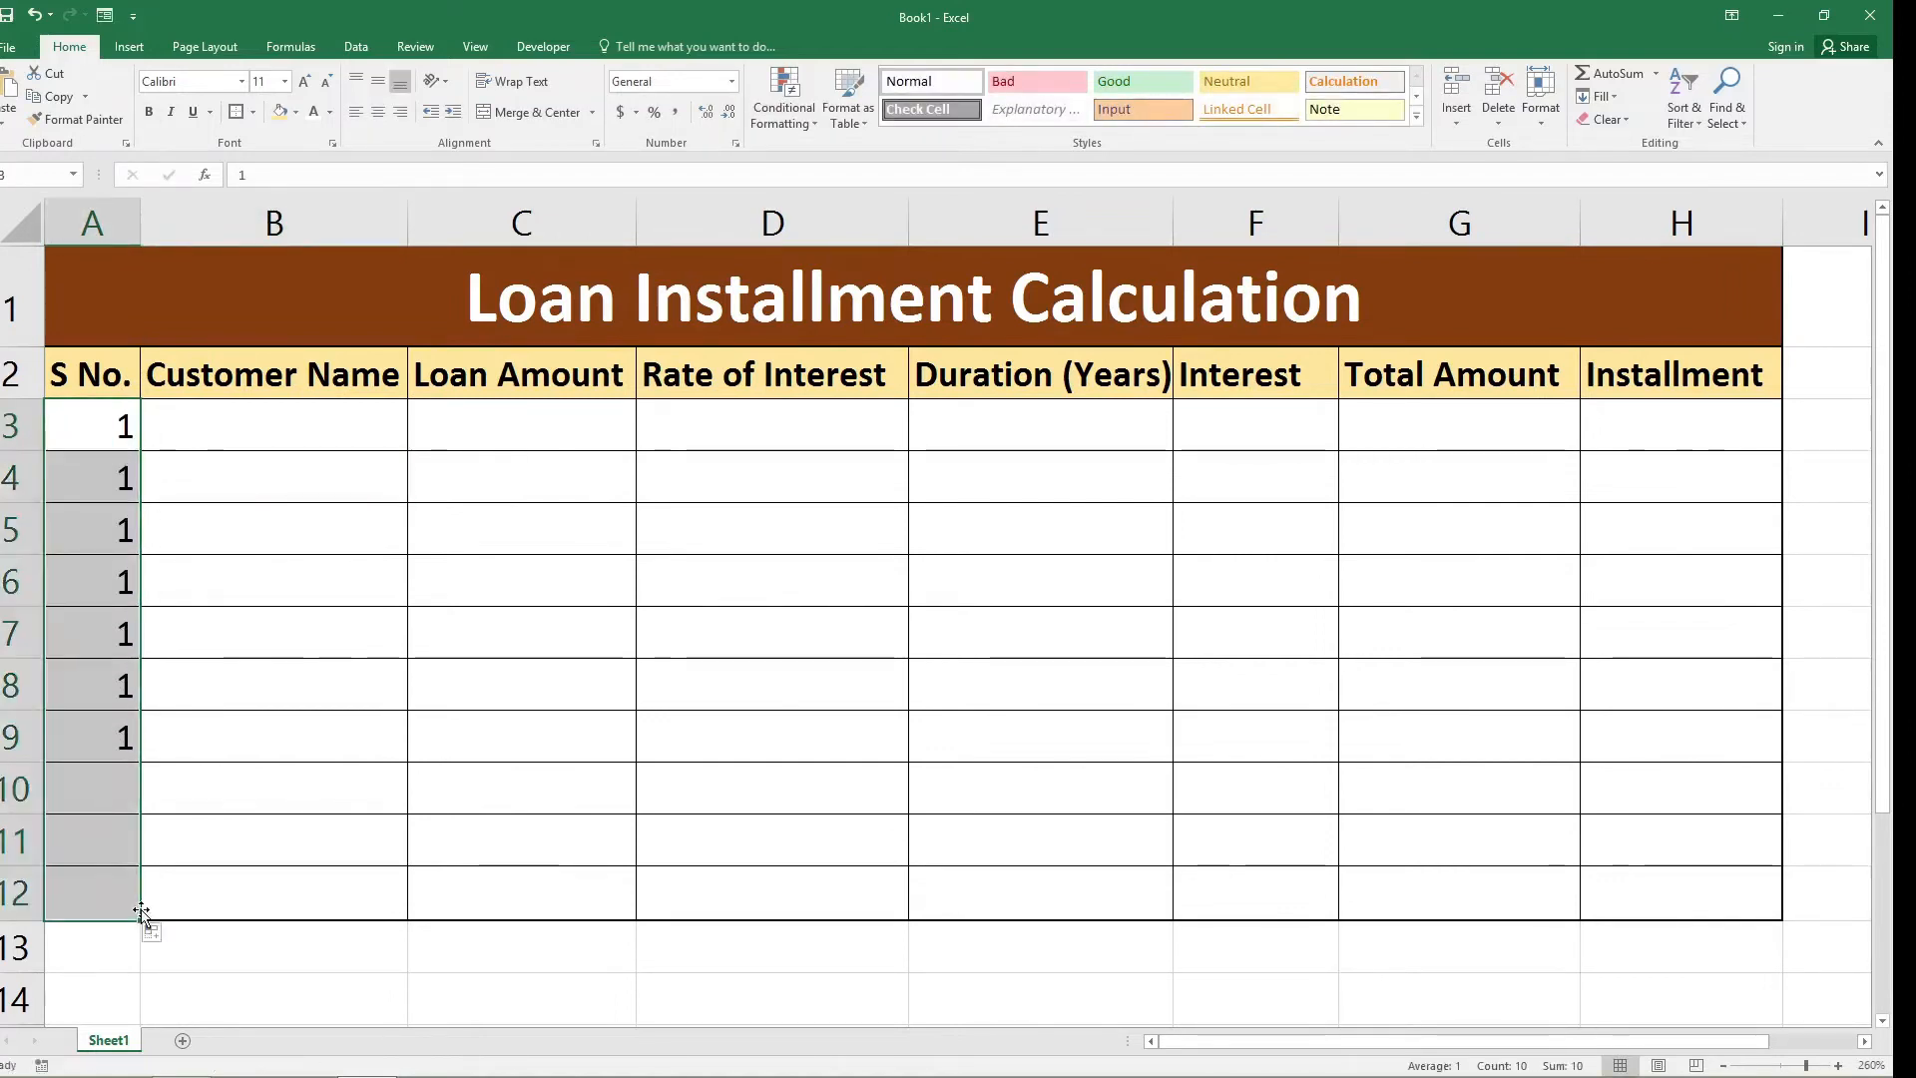
left_click(155, 937)
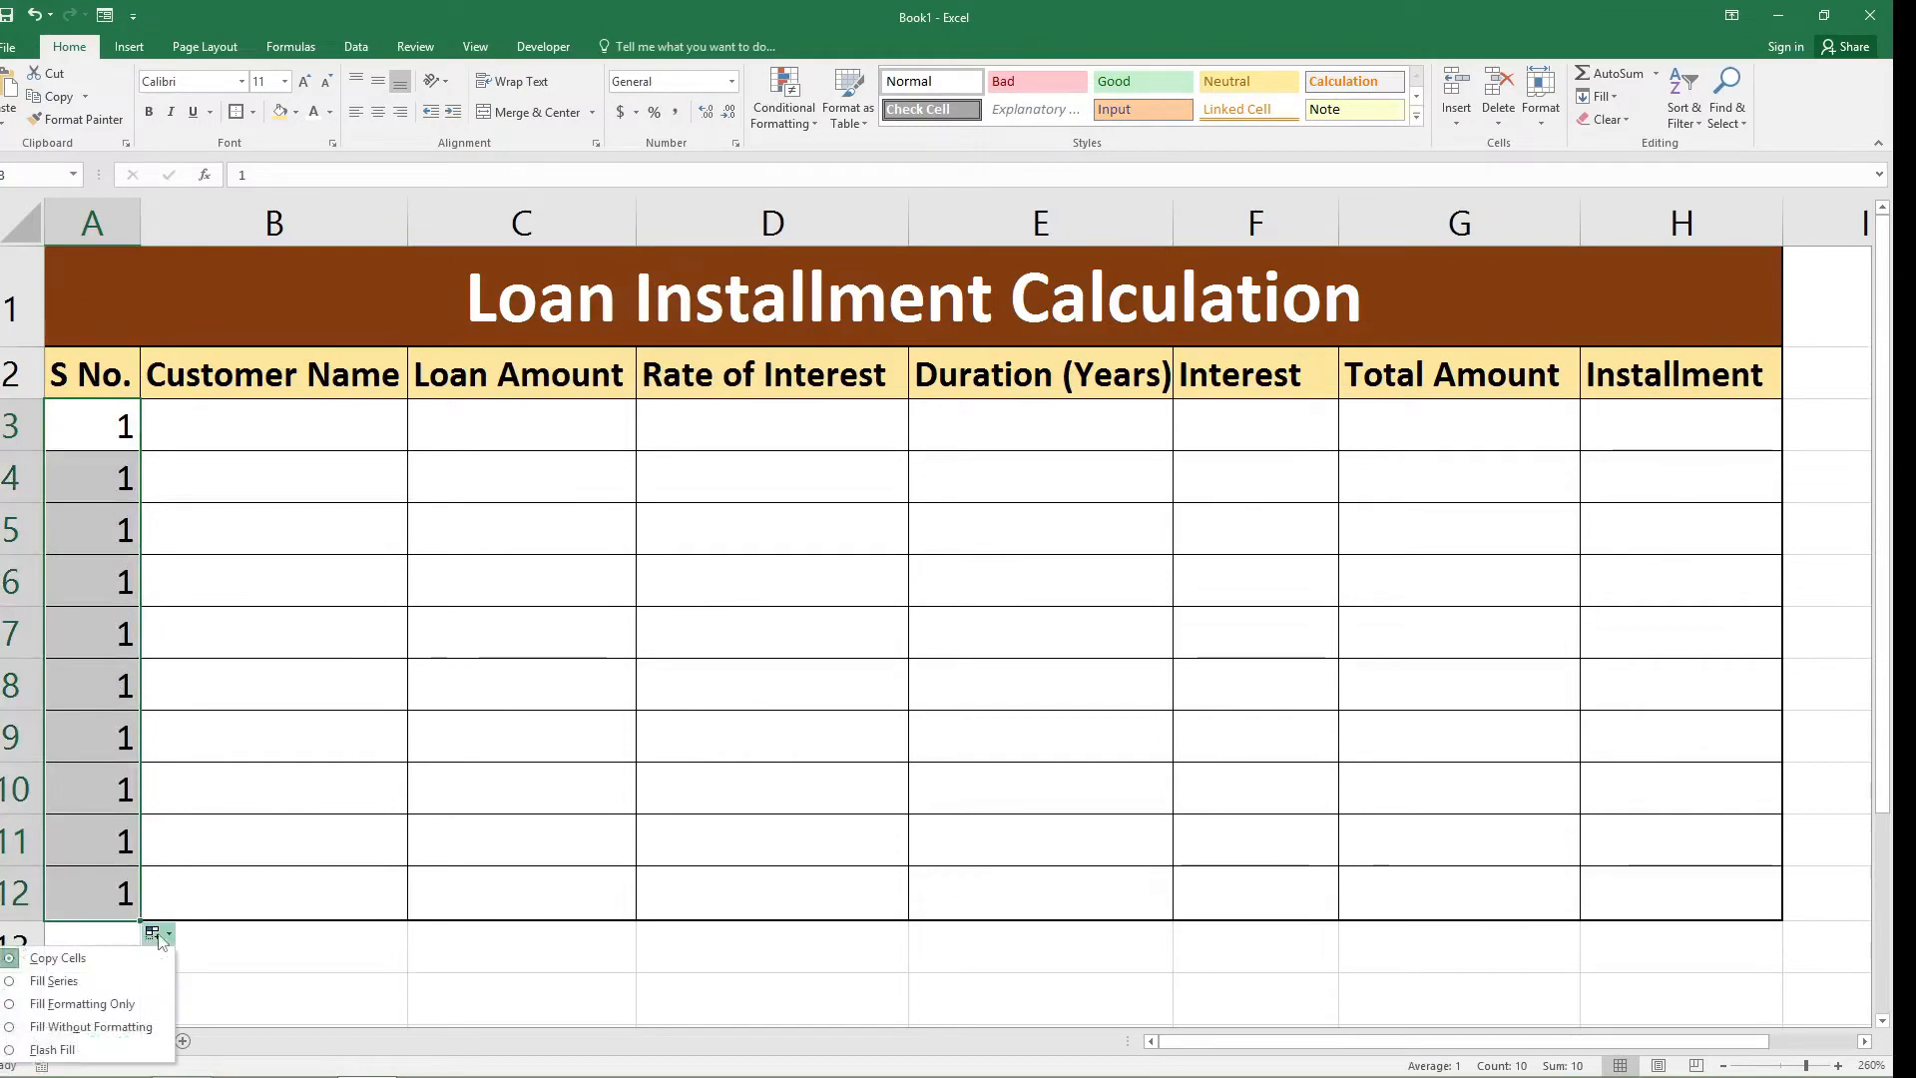
left_click(105, 982)
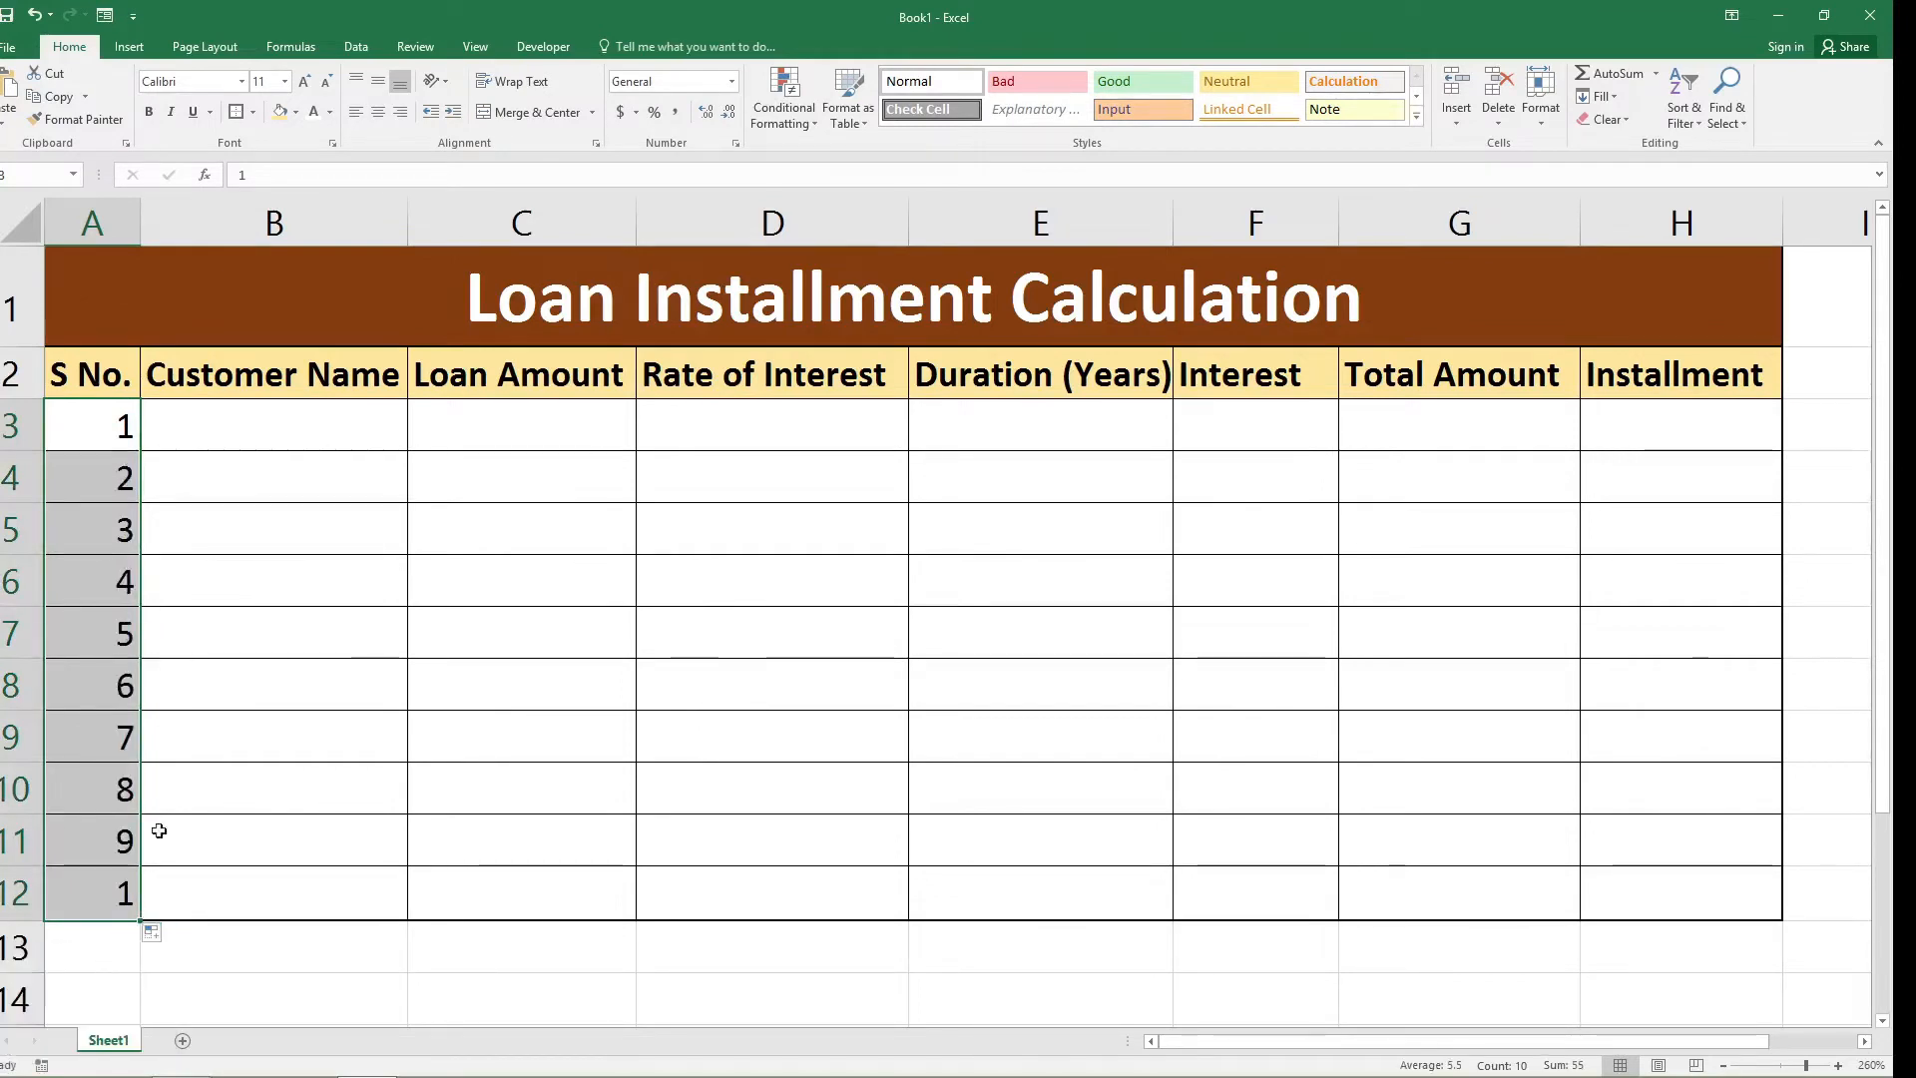
Enter the first three customers' names in cells B3 to B5 of the Customer Name column.
left_click(295, 427)
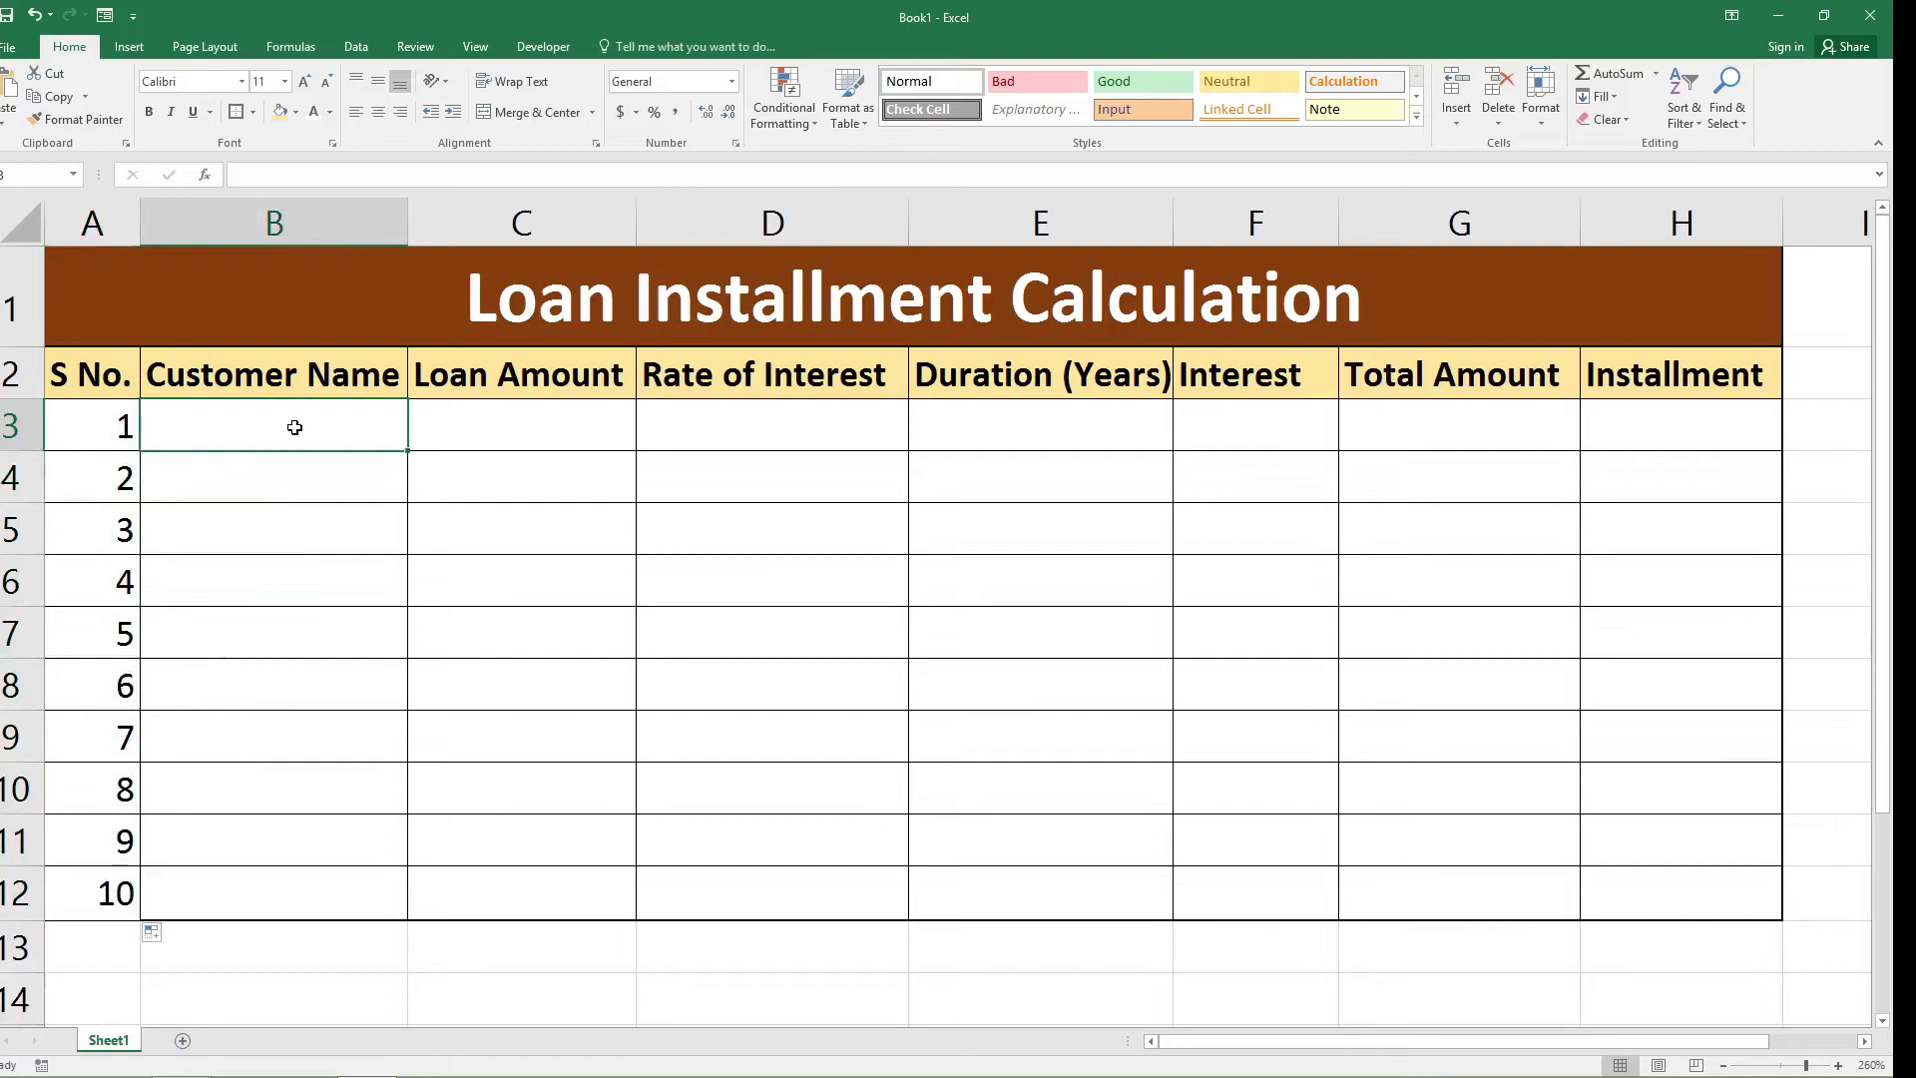
type("Saleem")
key("Return")
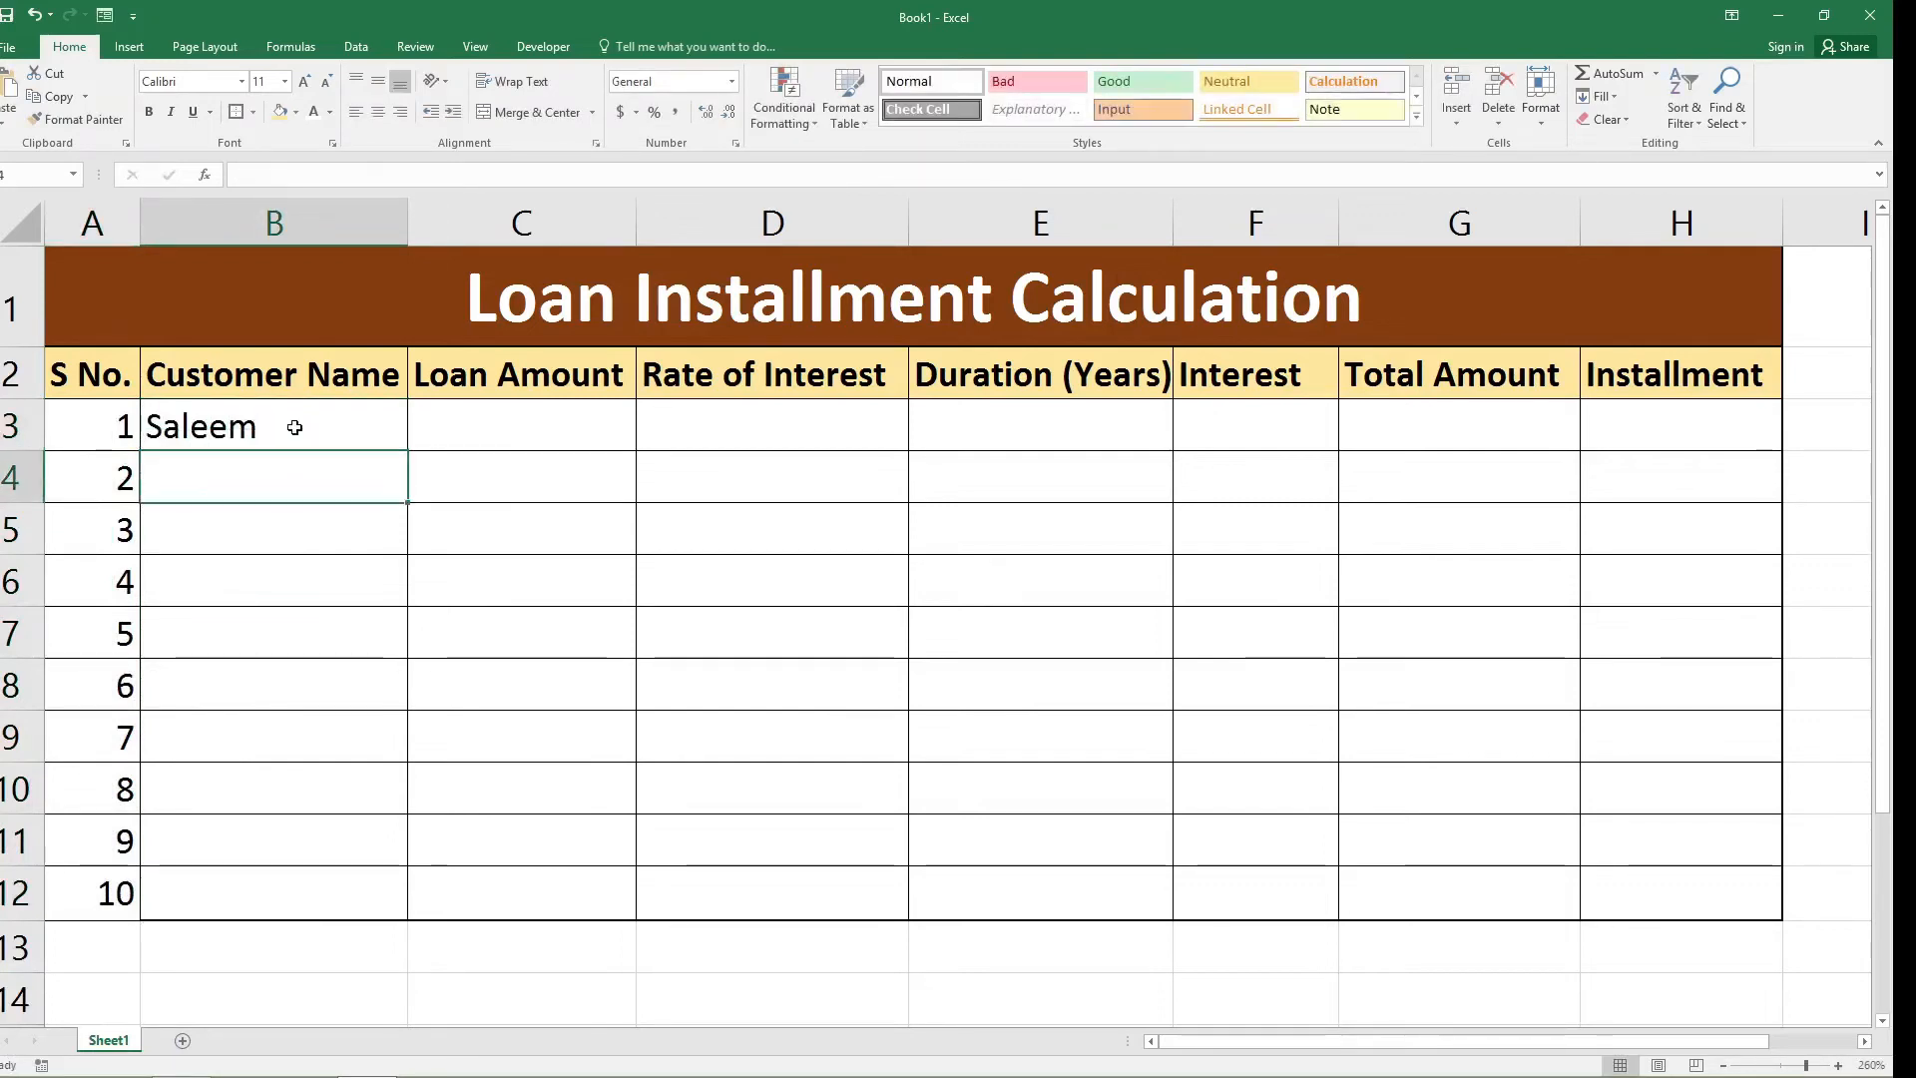
type("Arsg")
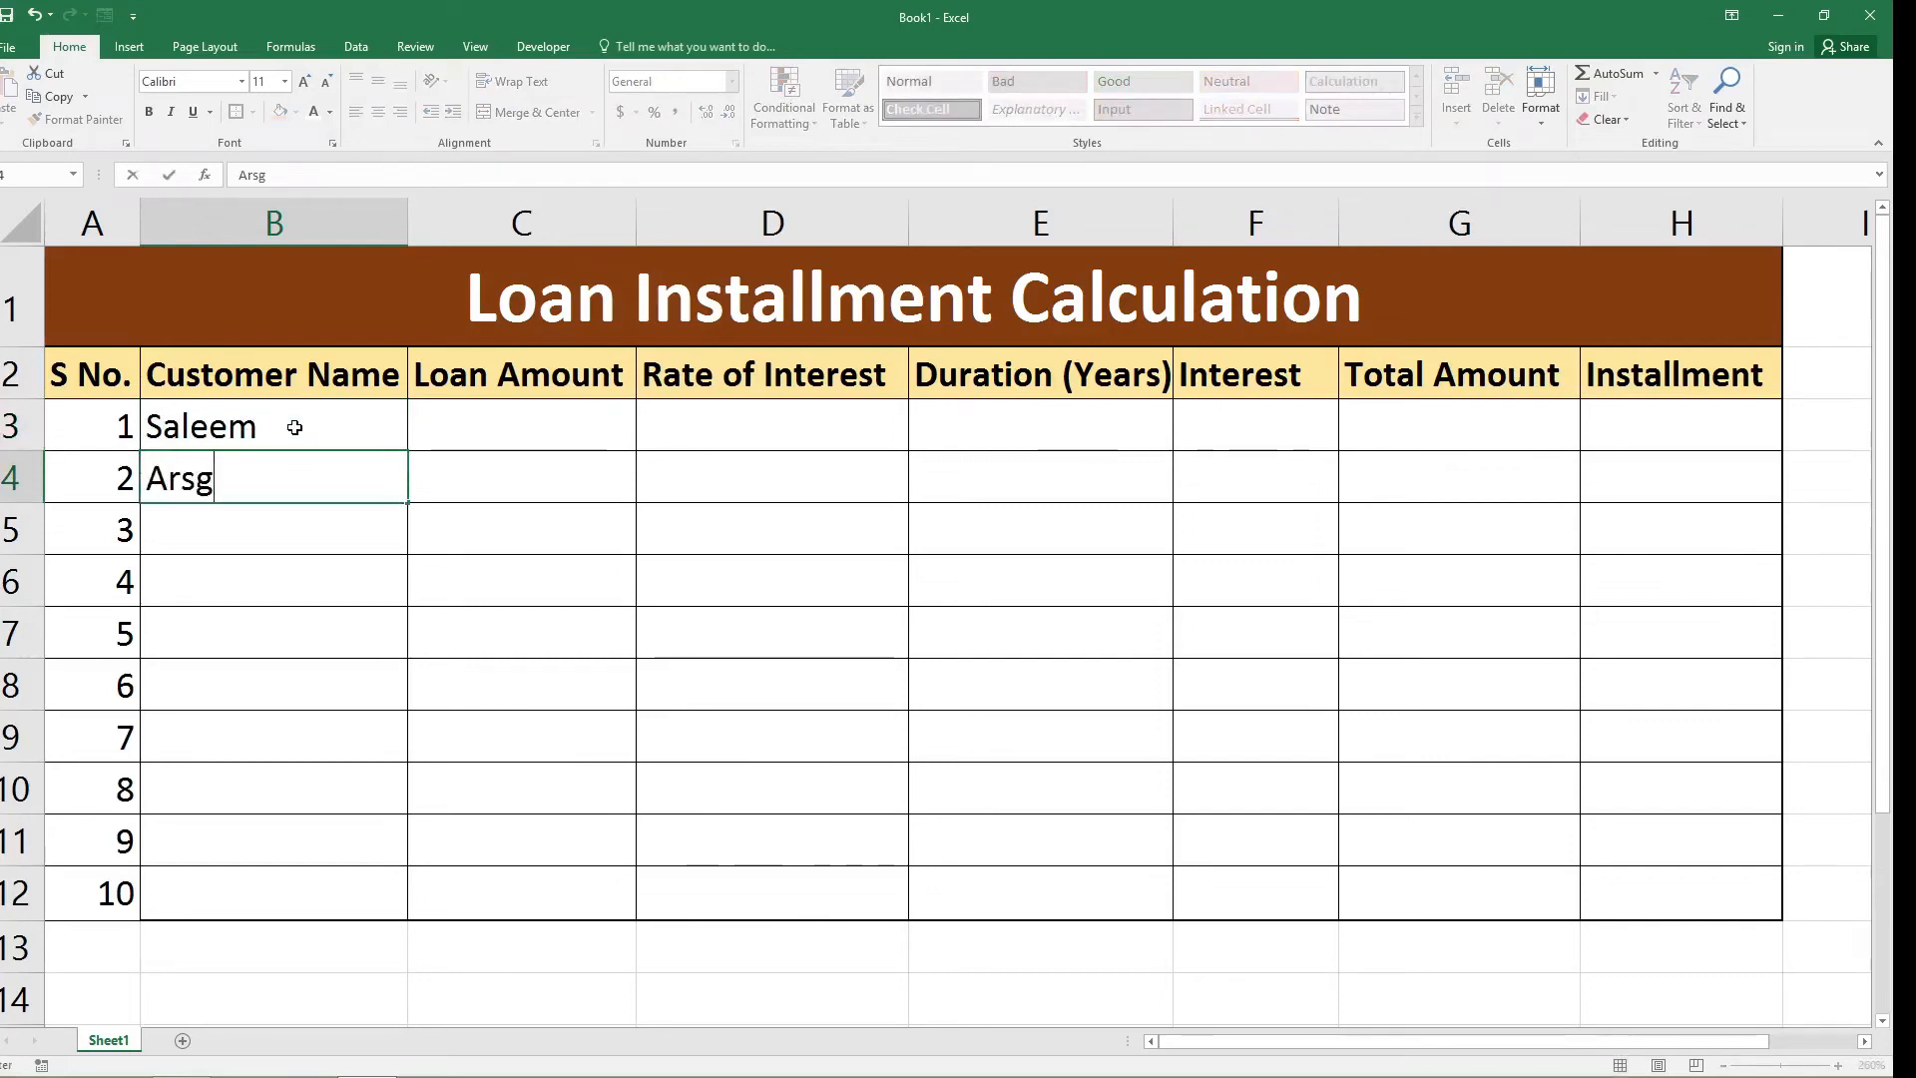
key("BackSpace")
type("had")
key("Return")
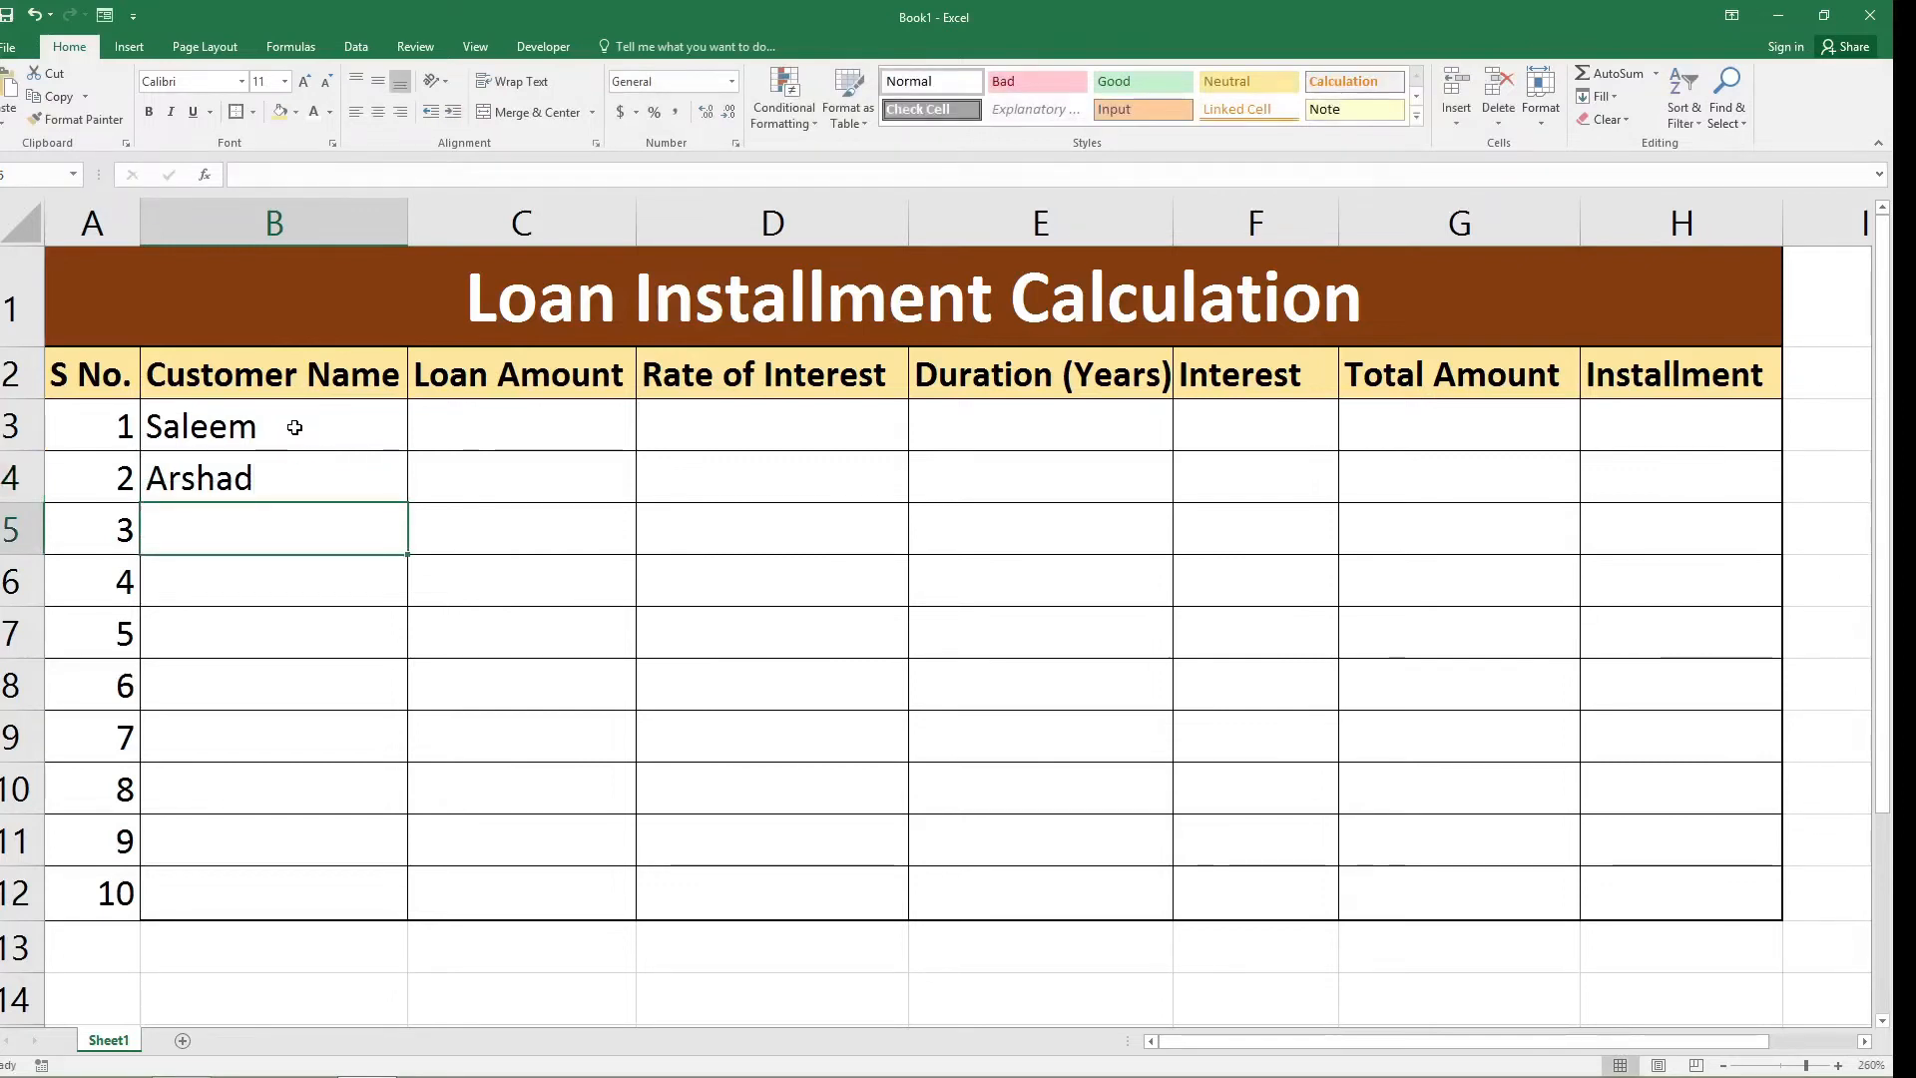
type("Sajid")
key("Return")
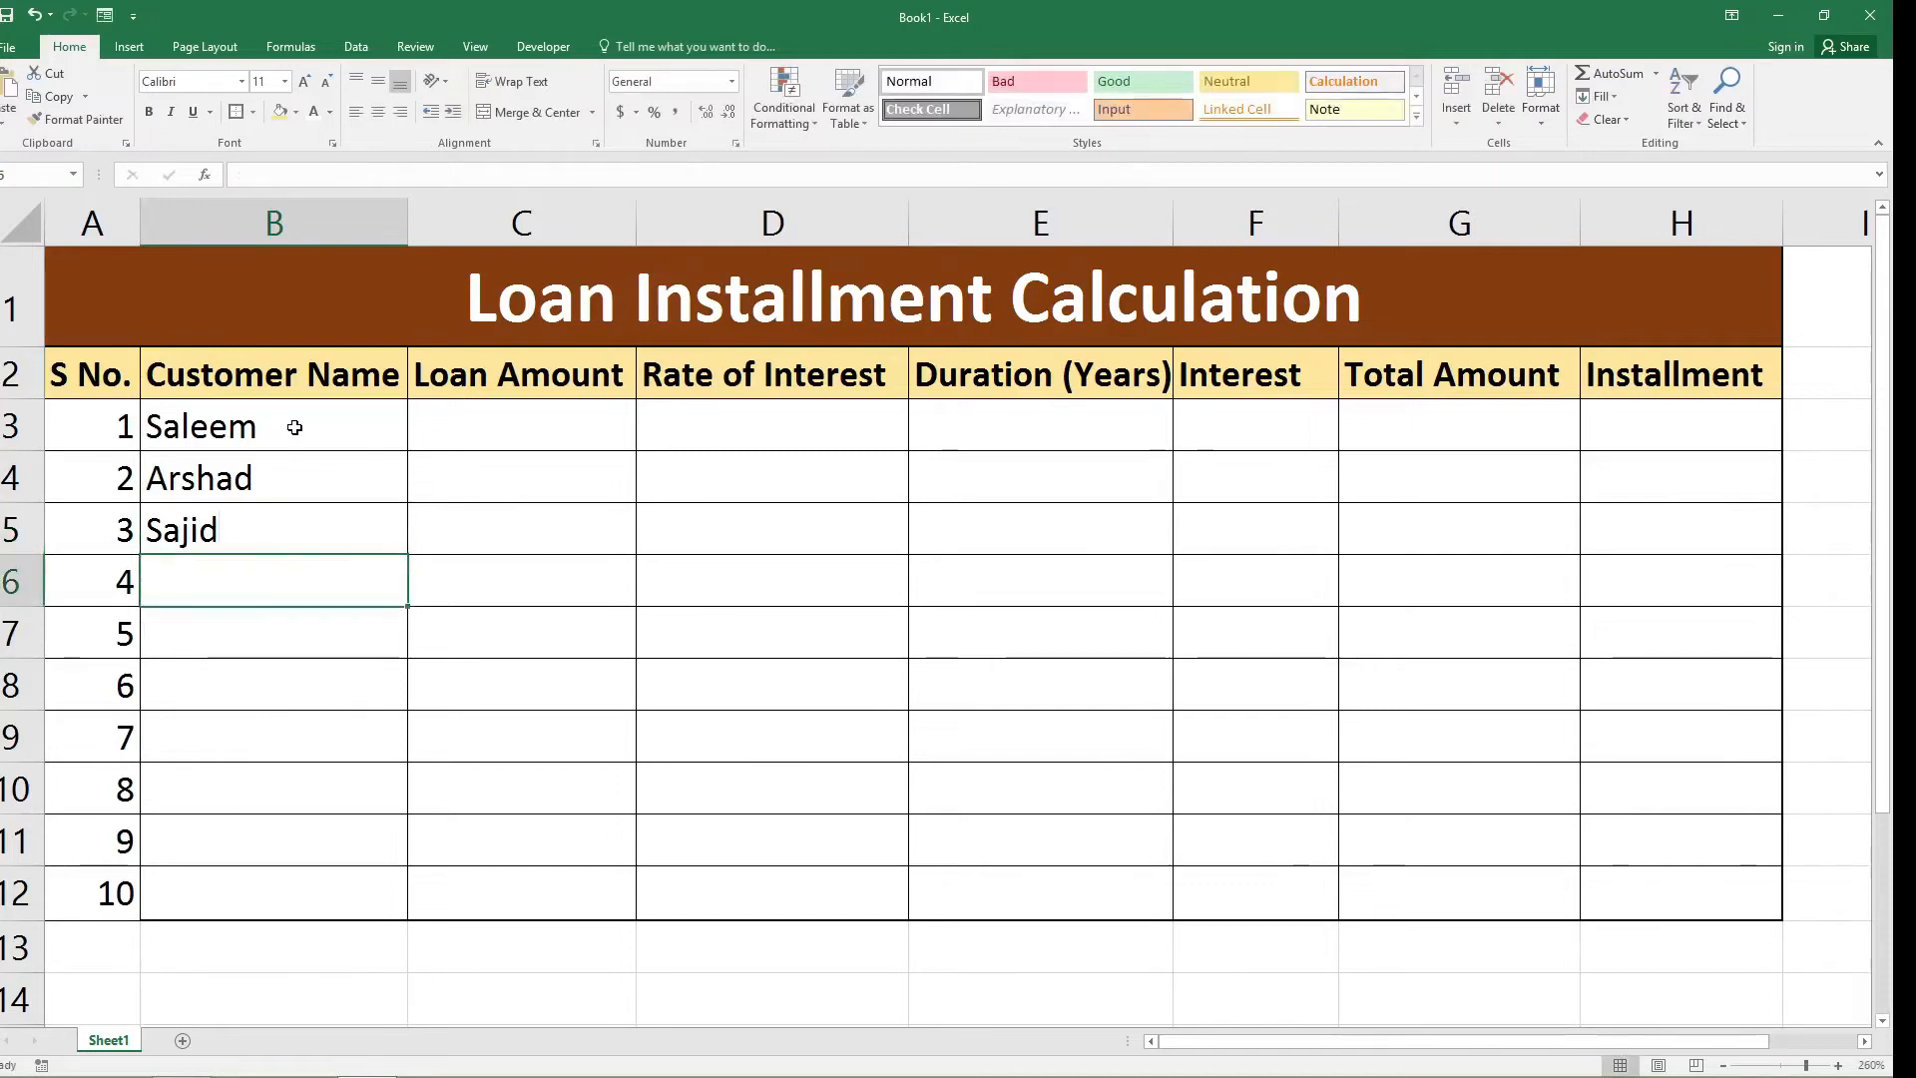
Enter the fourth to seventh customers' names in cells B6 to B9 of the Customer Name column.
type("Waqas")
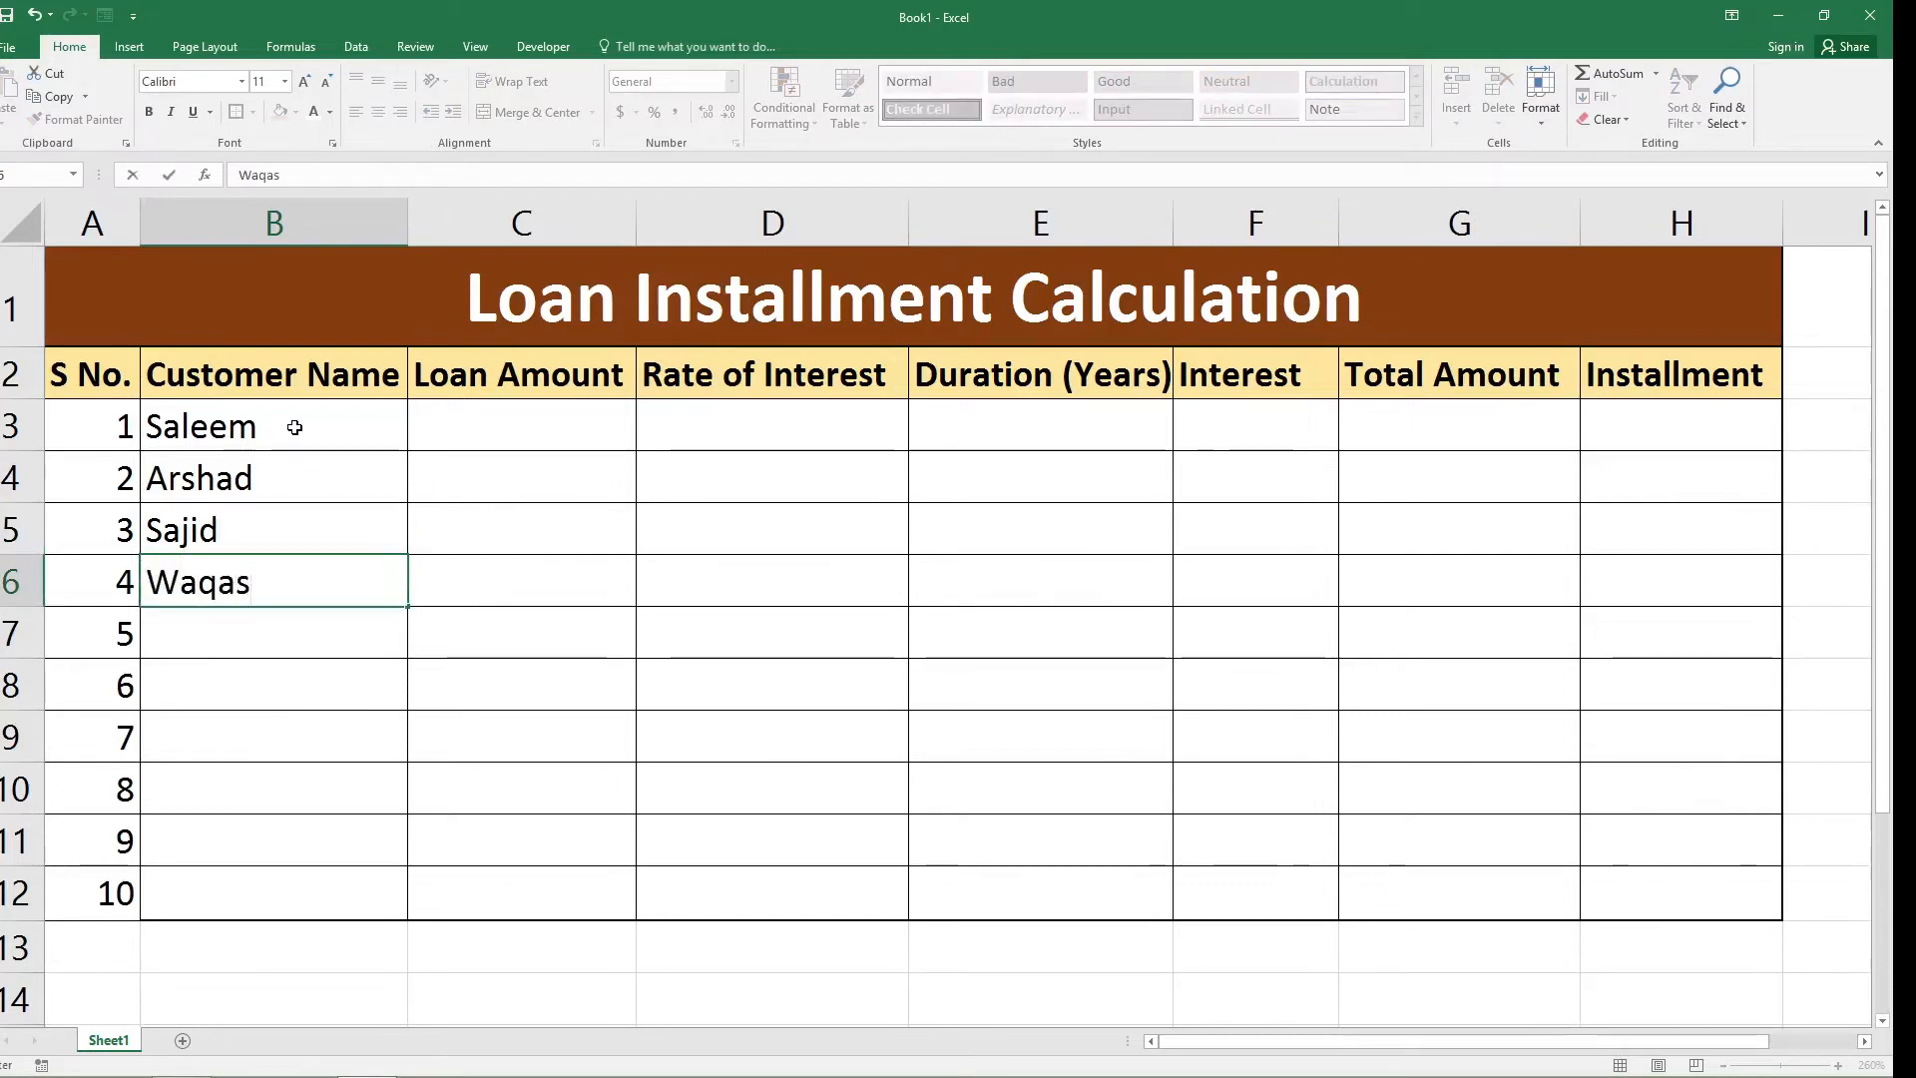
key("Return")
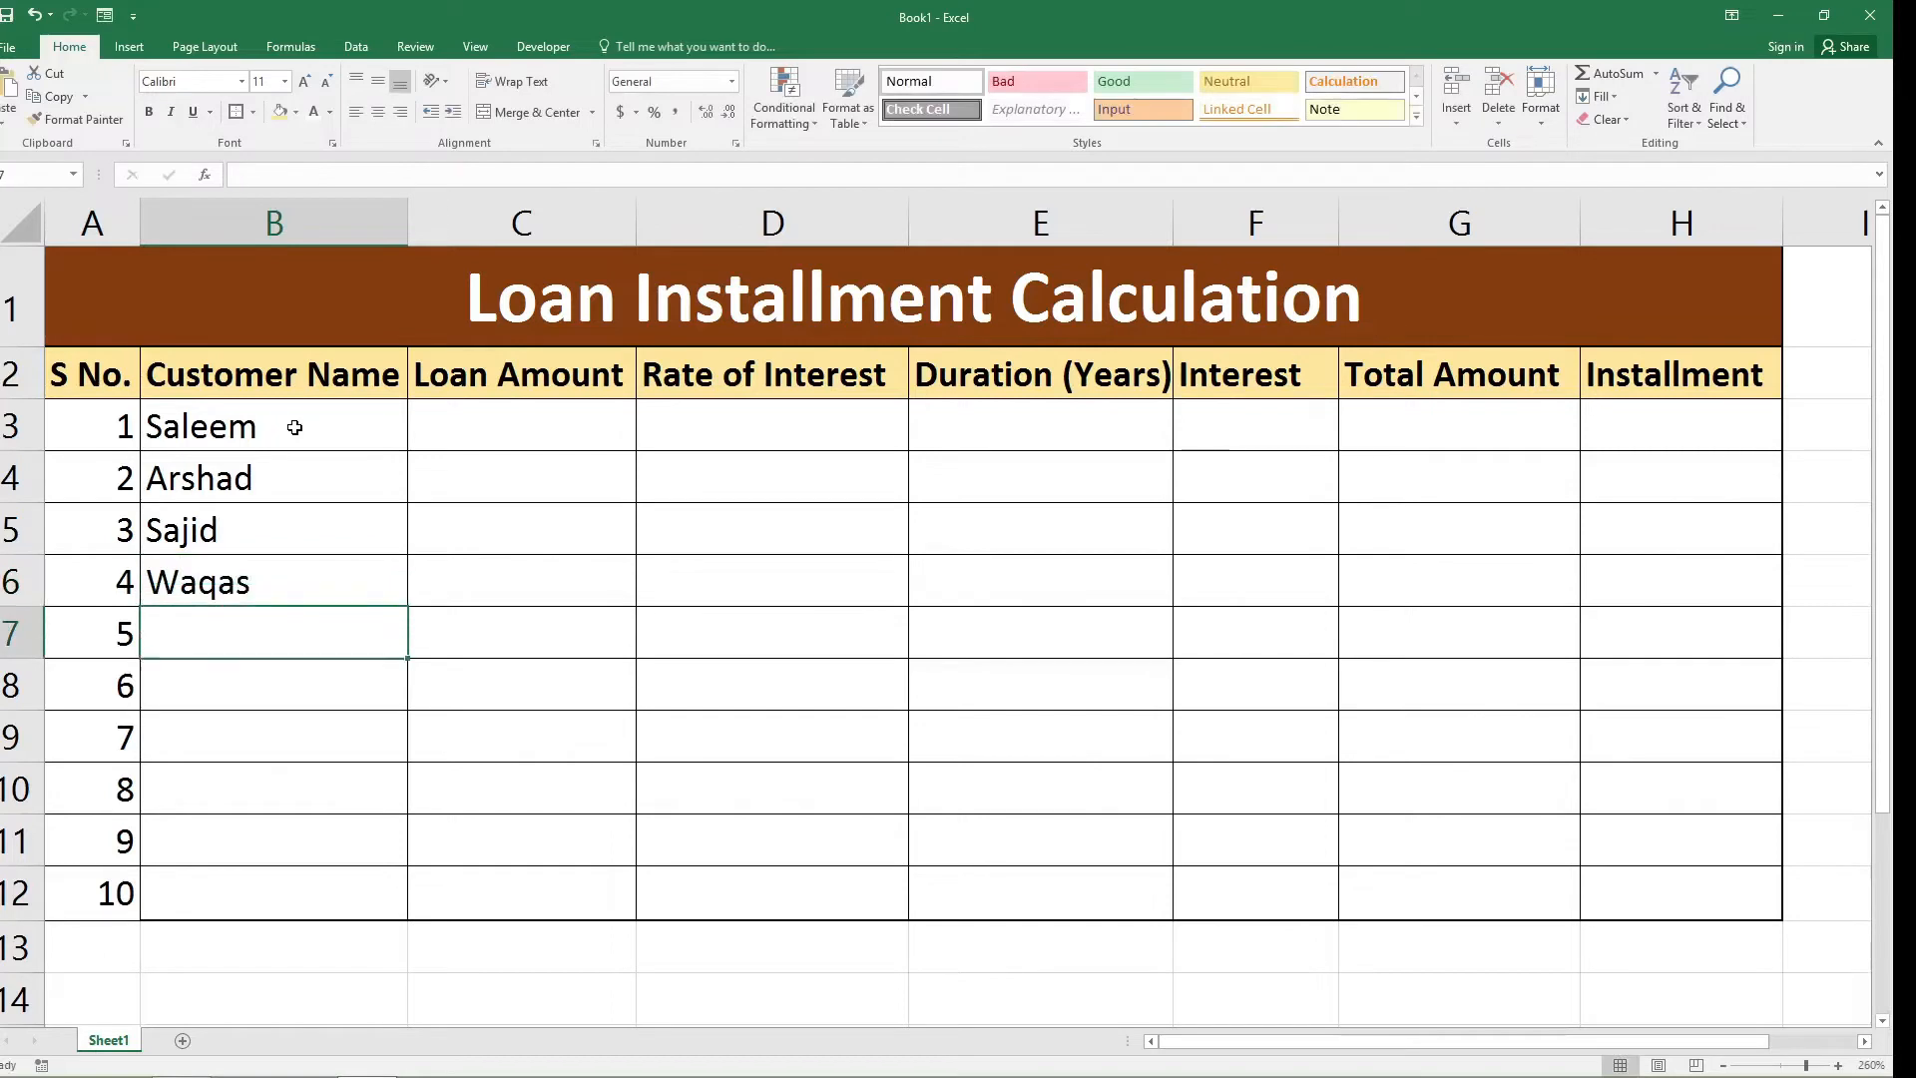
type("Bilal")
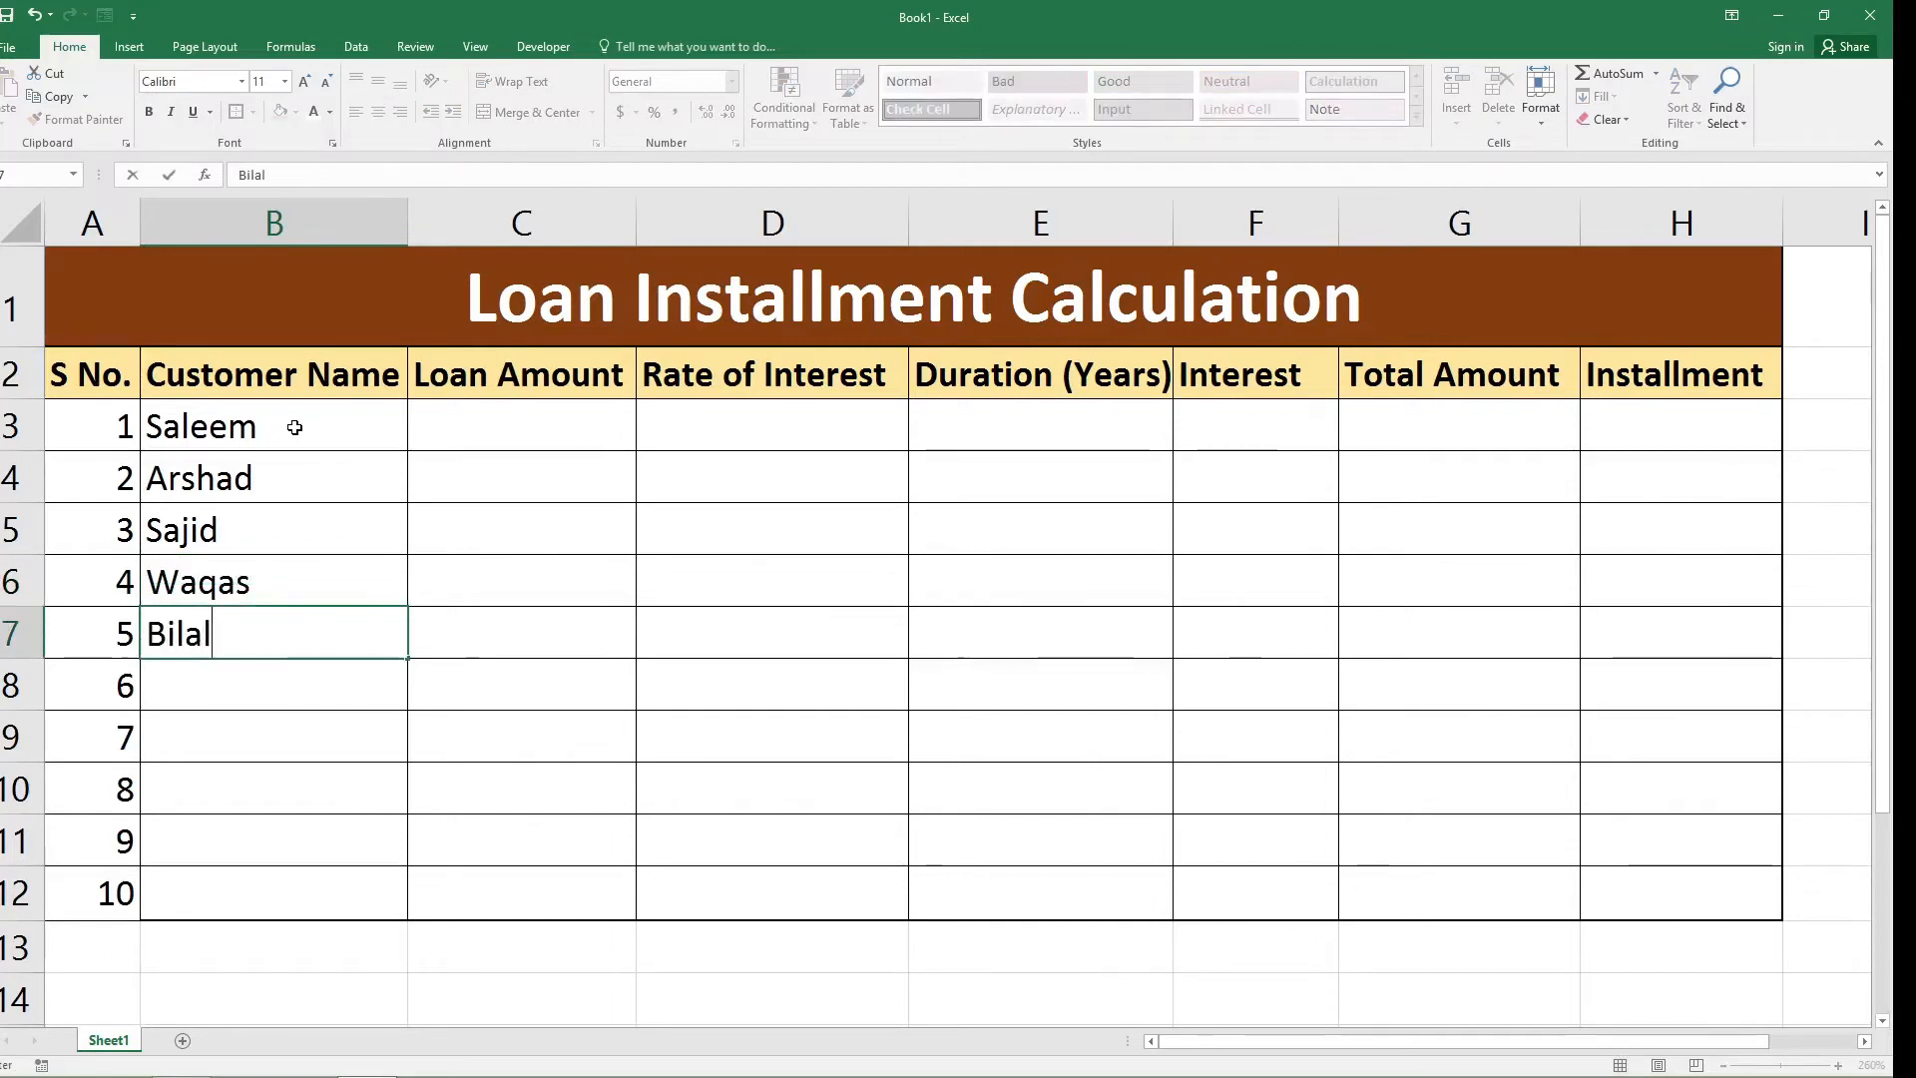
key("Return")
type("Ali")
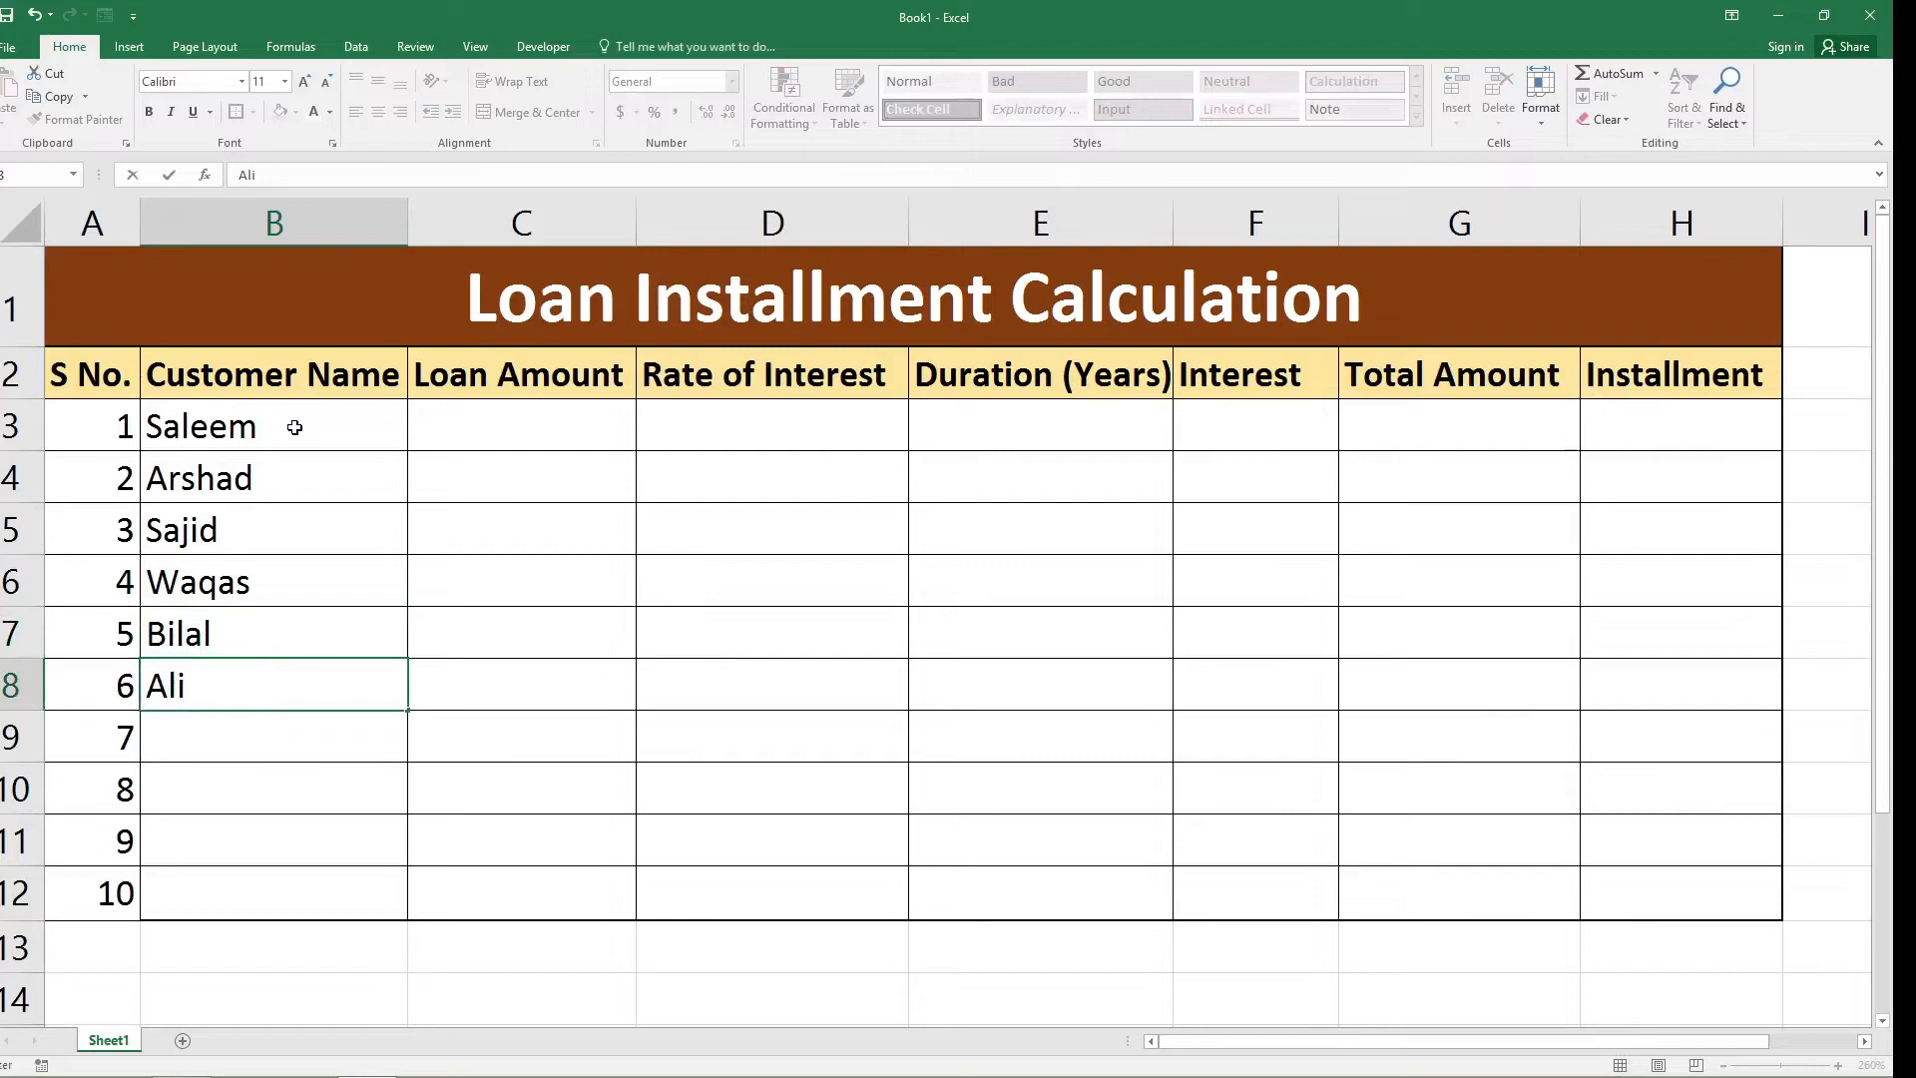
key("Return")
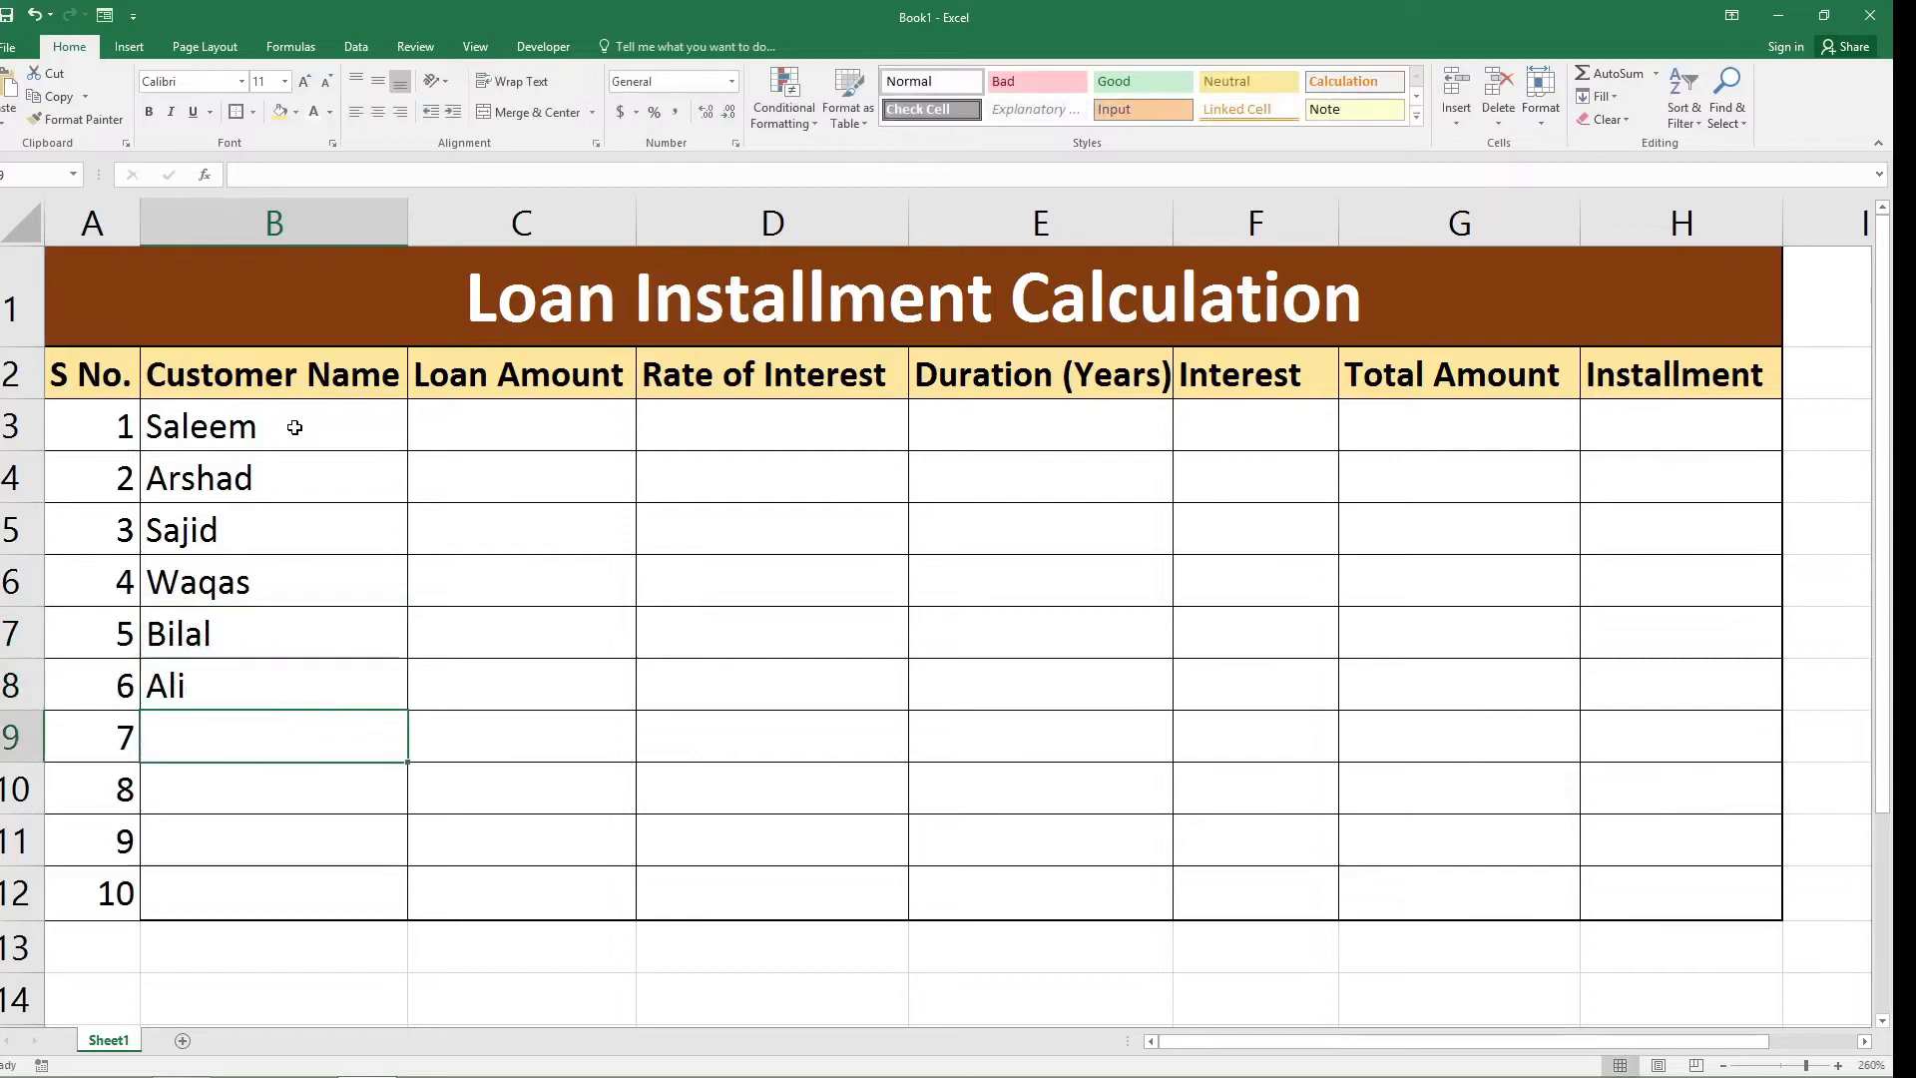
type("Waqar")
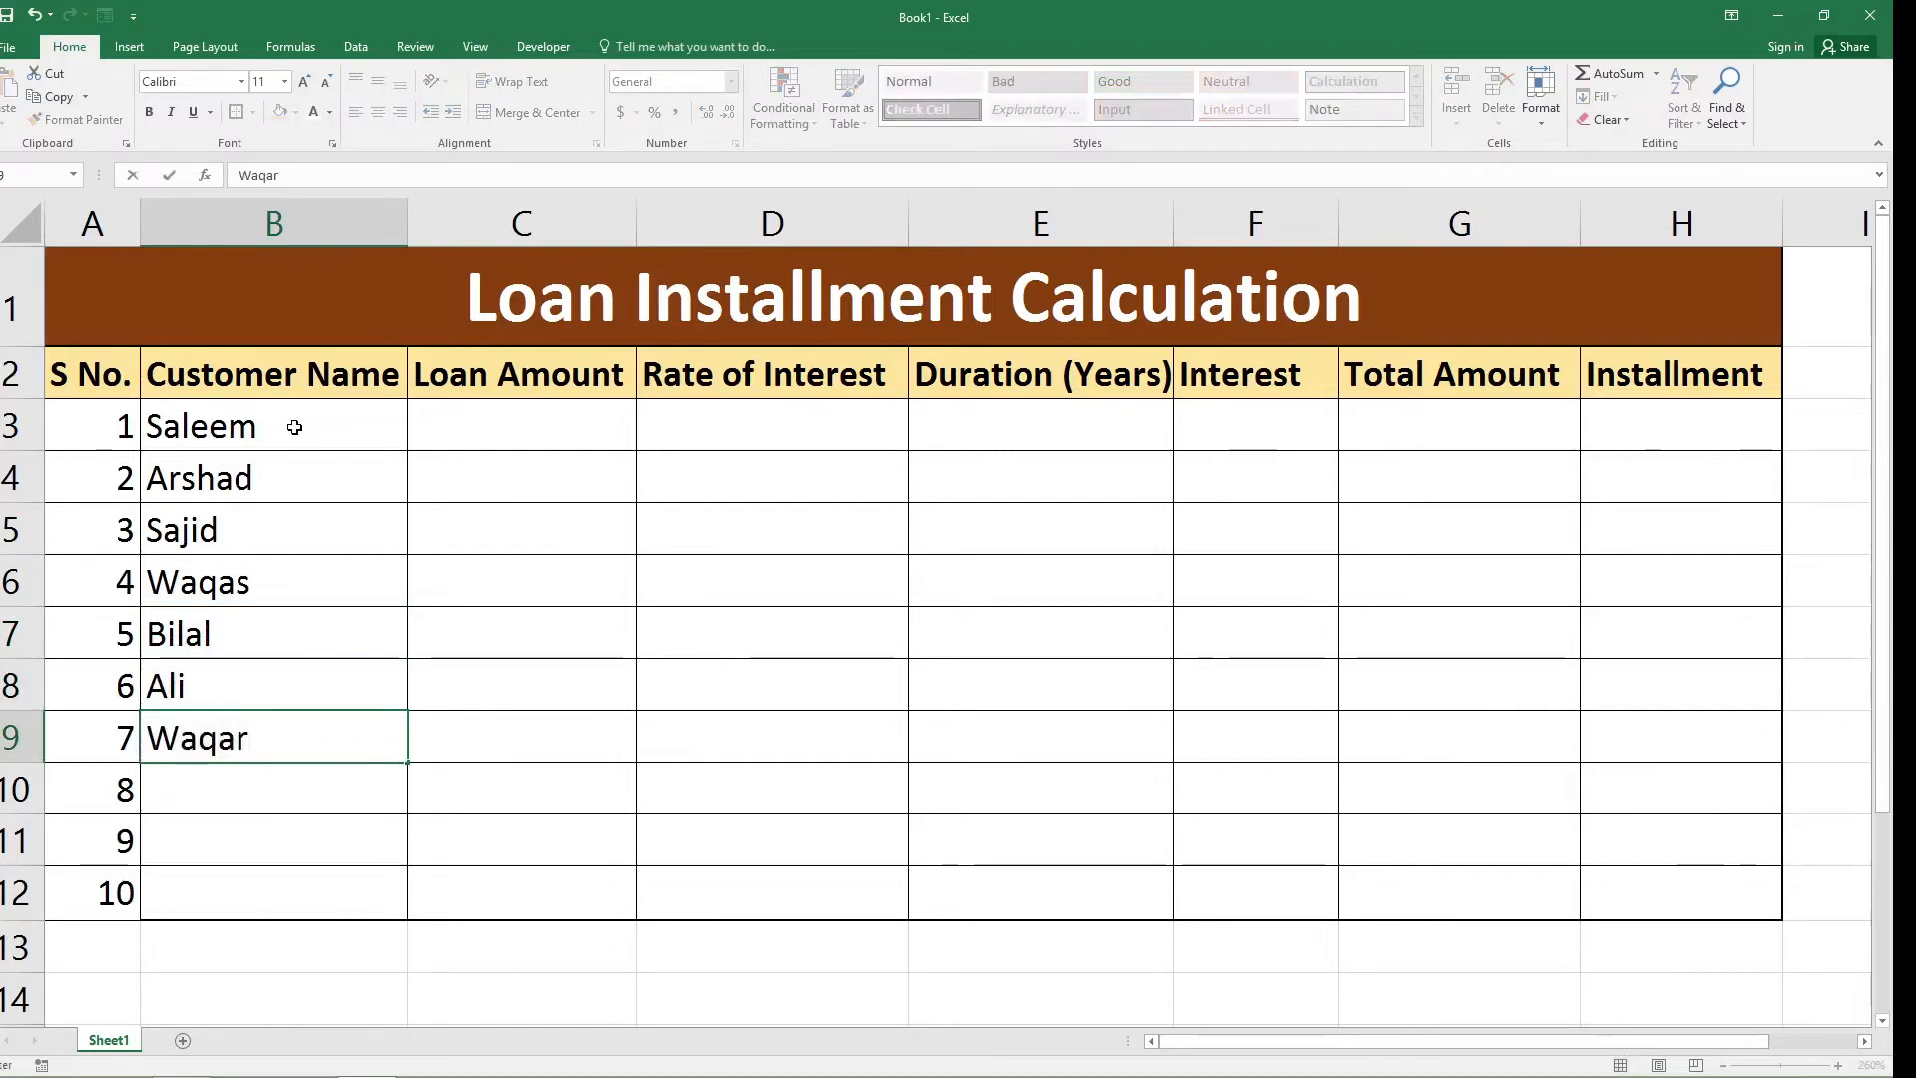
key("Return")
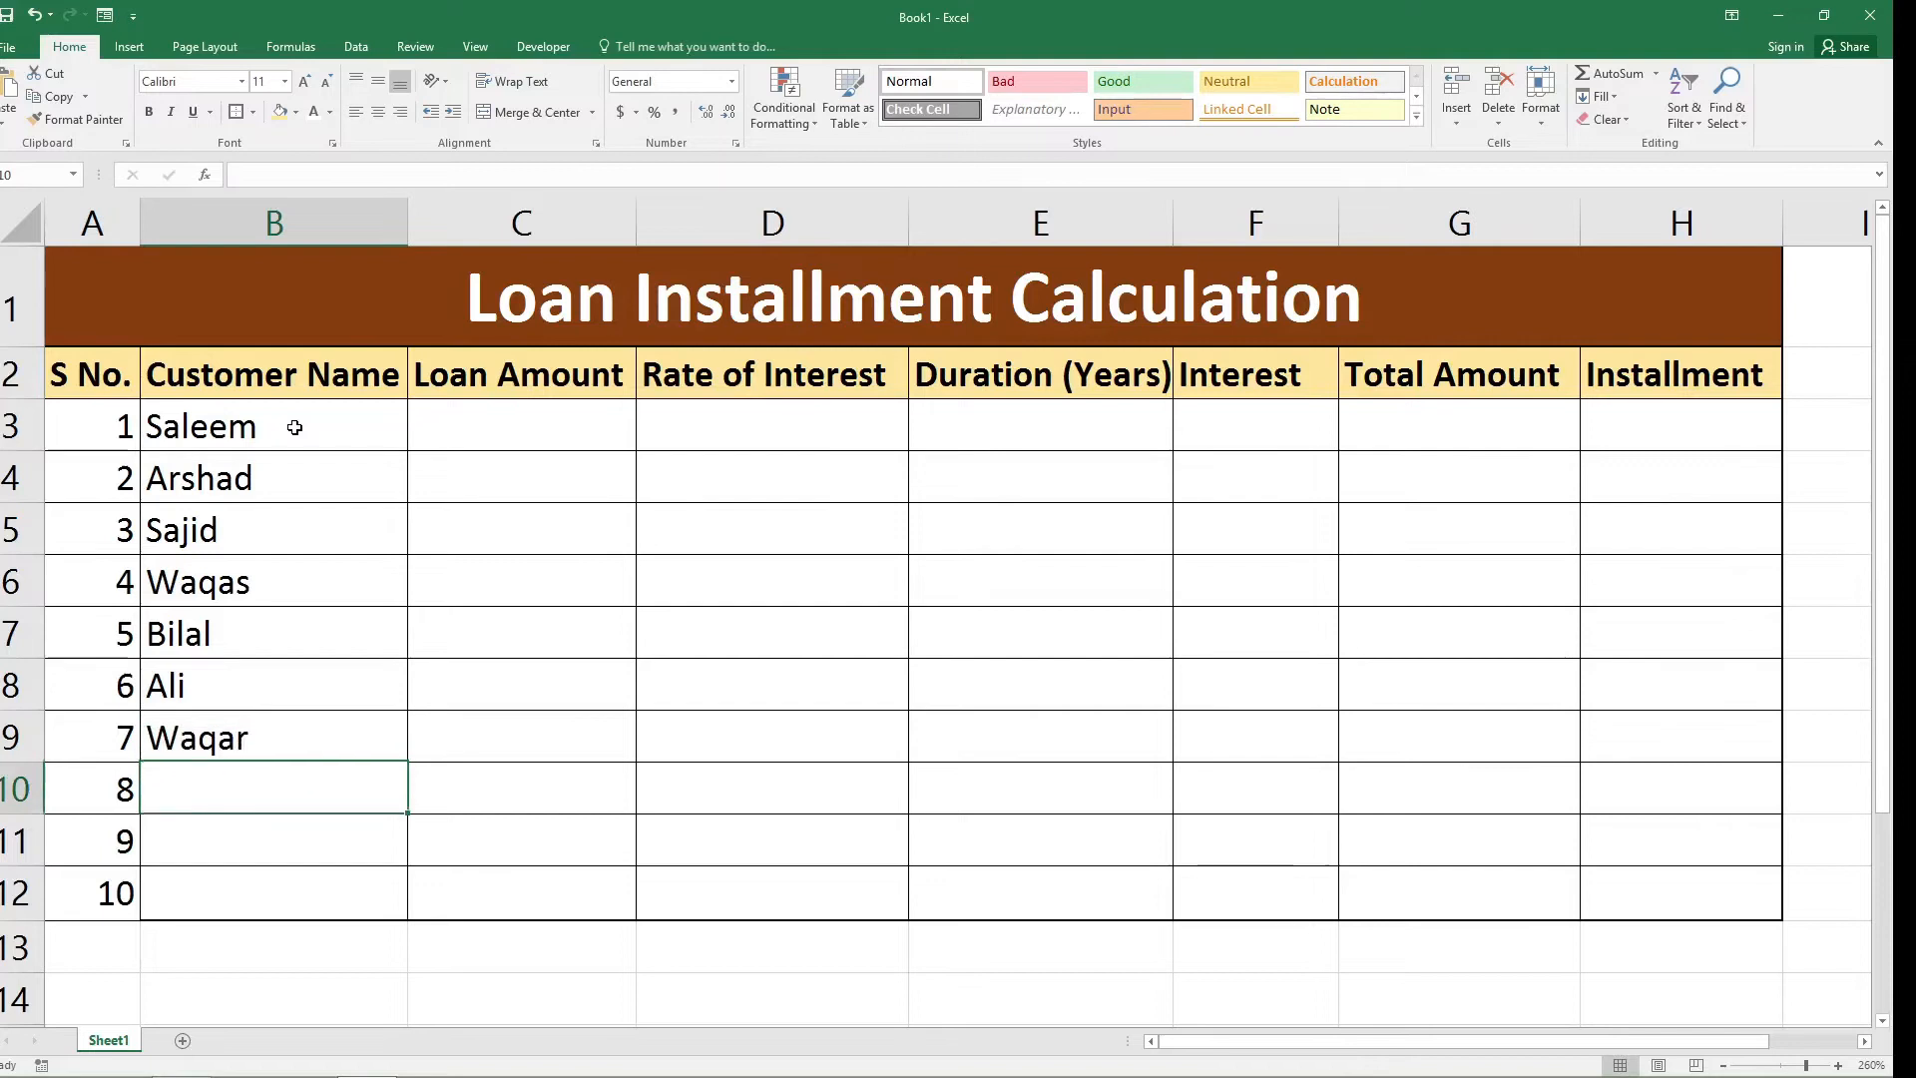
Enter the last three customers' names in cells B10 to B12 of the Customer Name column.
type("Was")
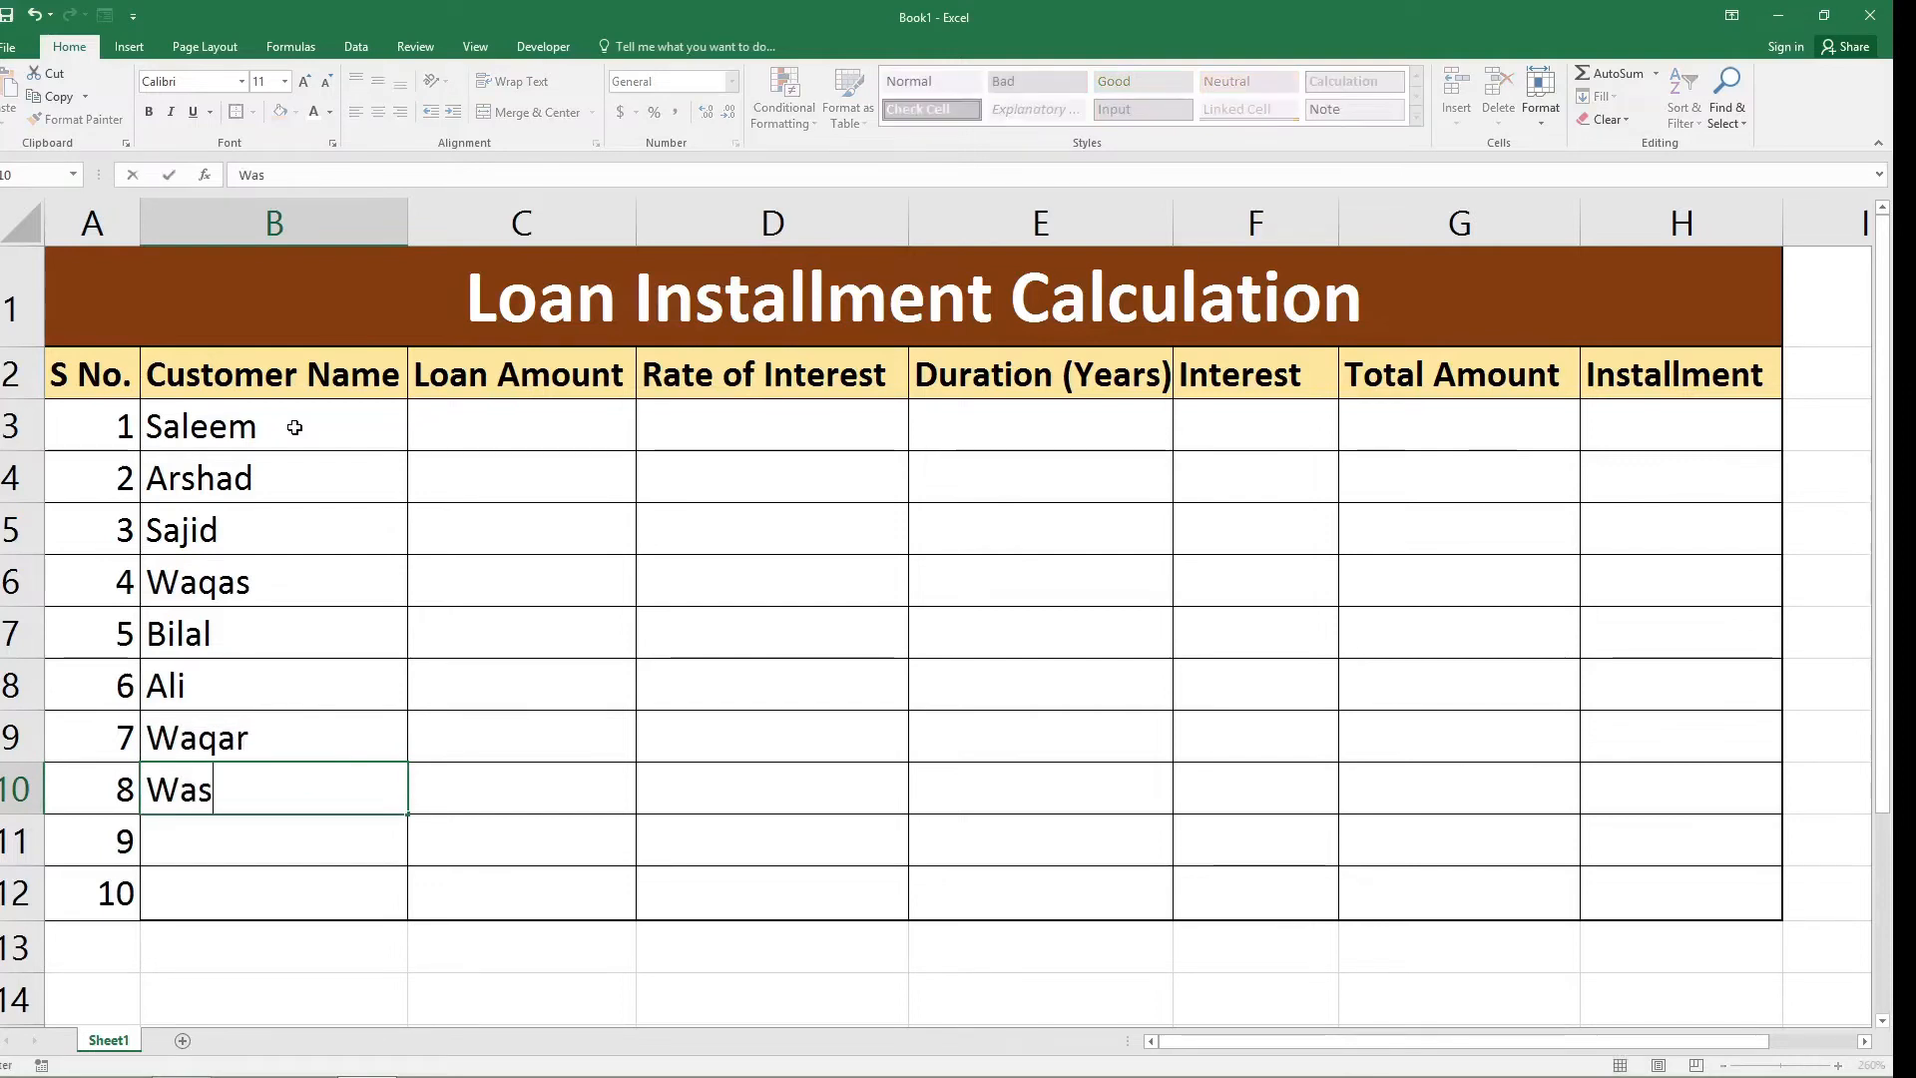
type("eem")
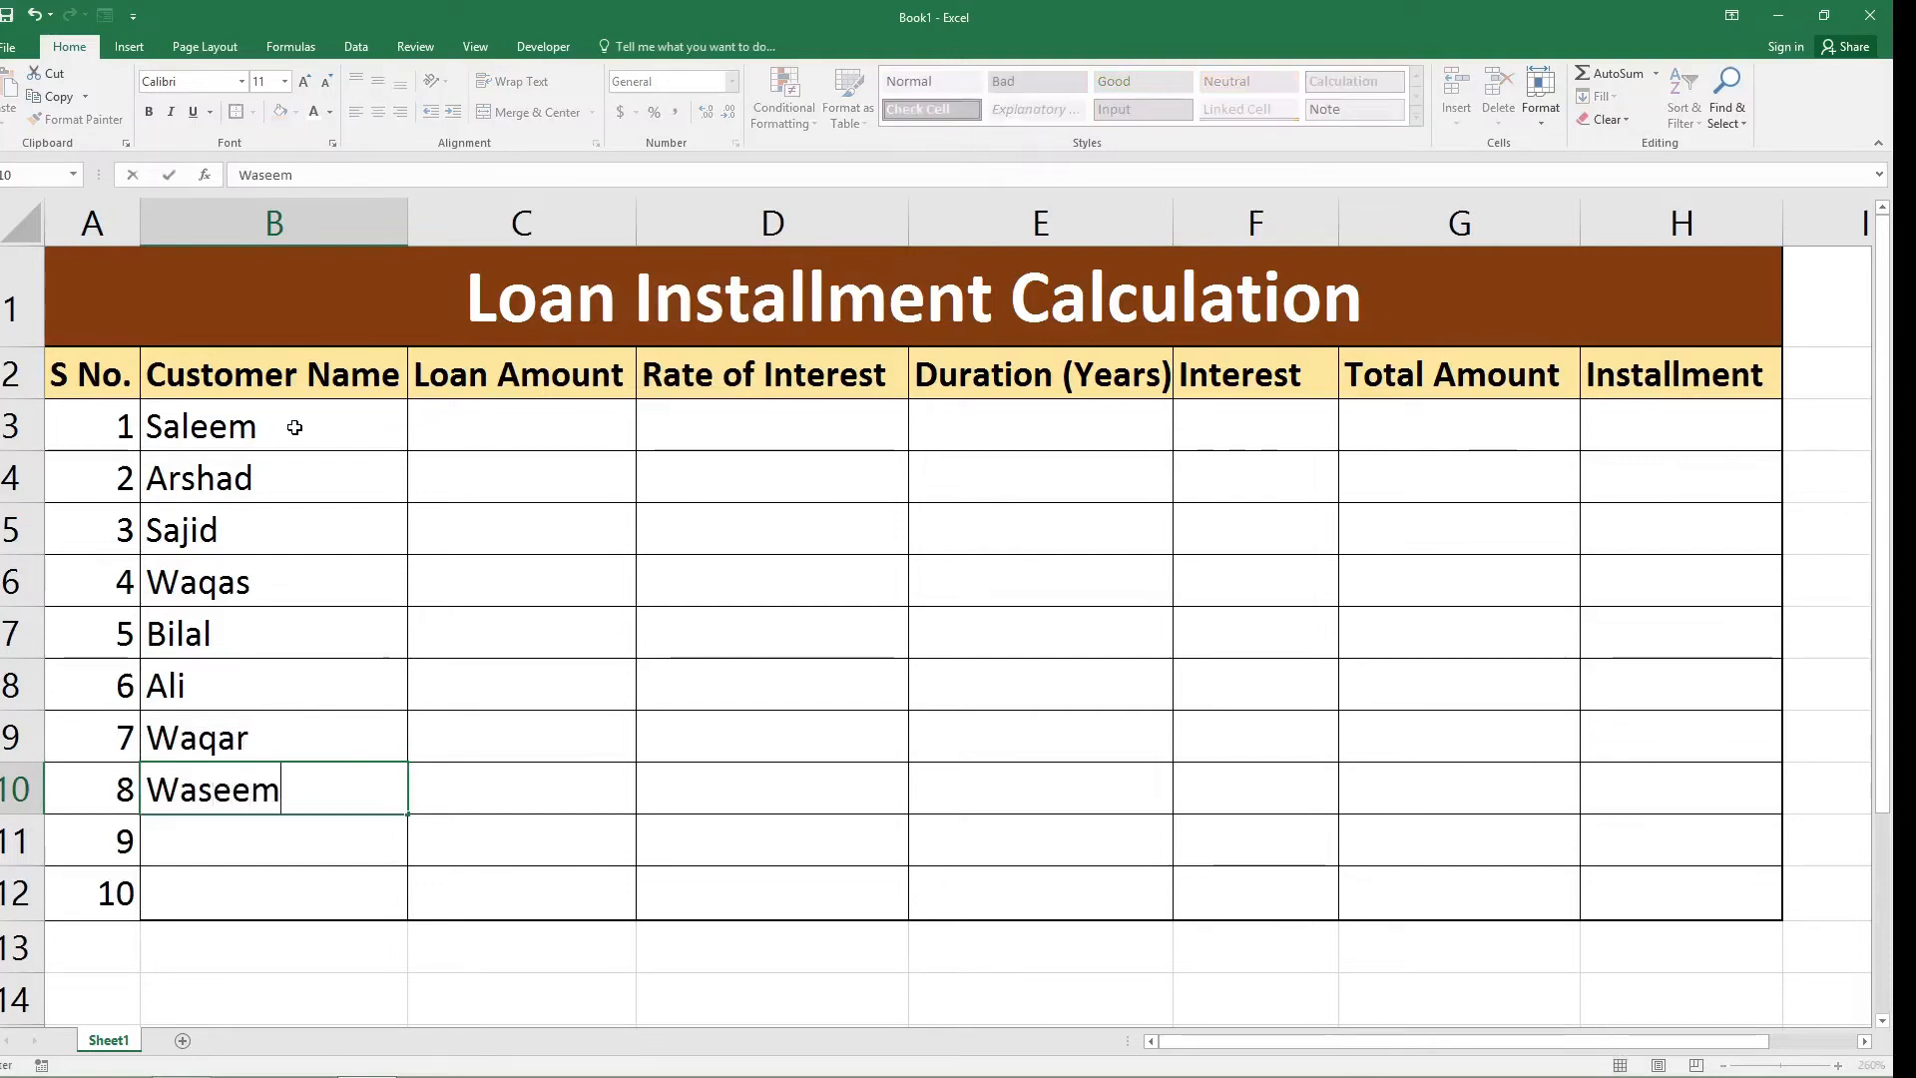
key("Return")
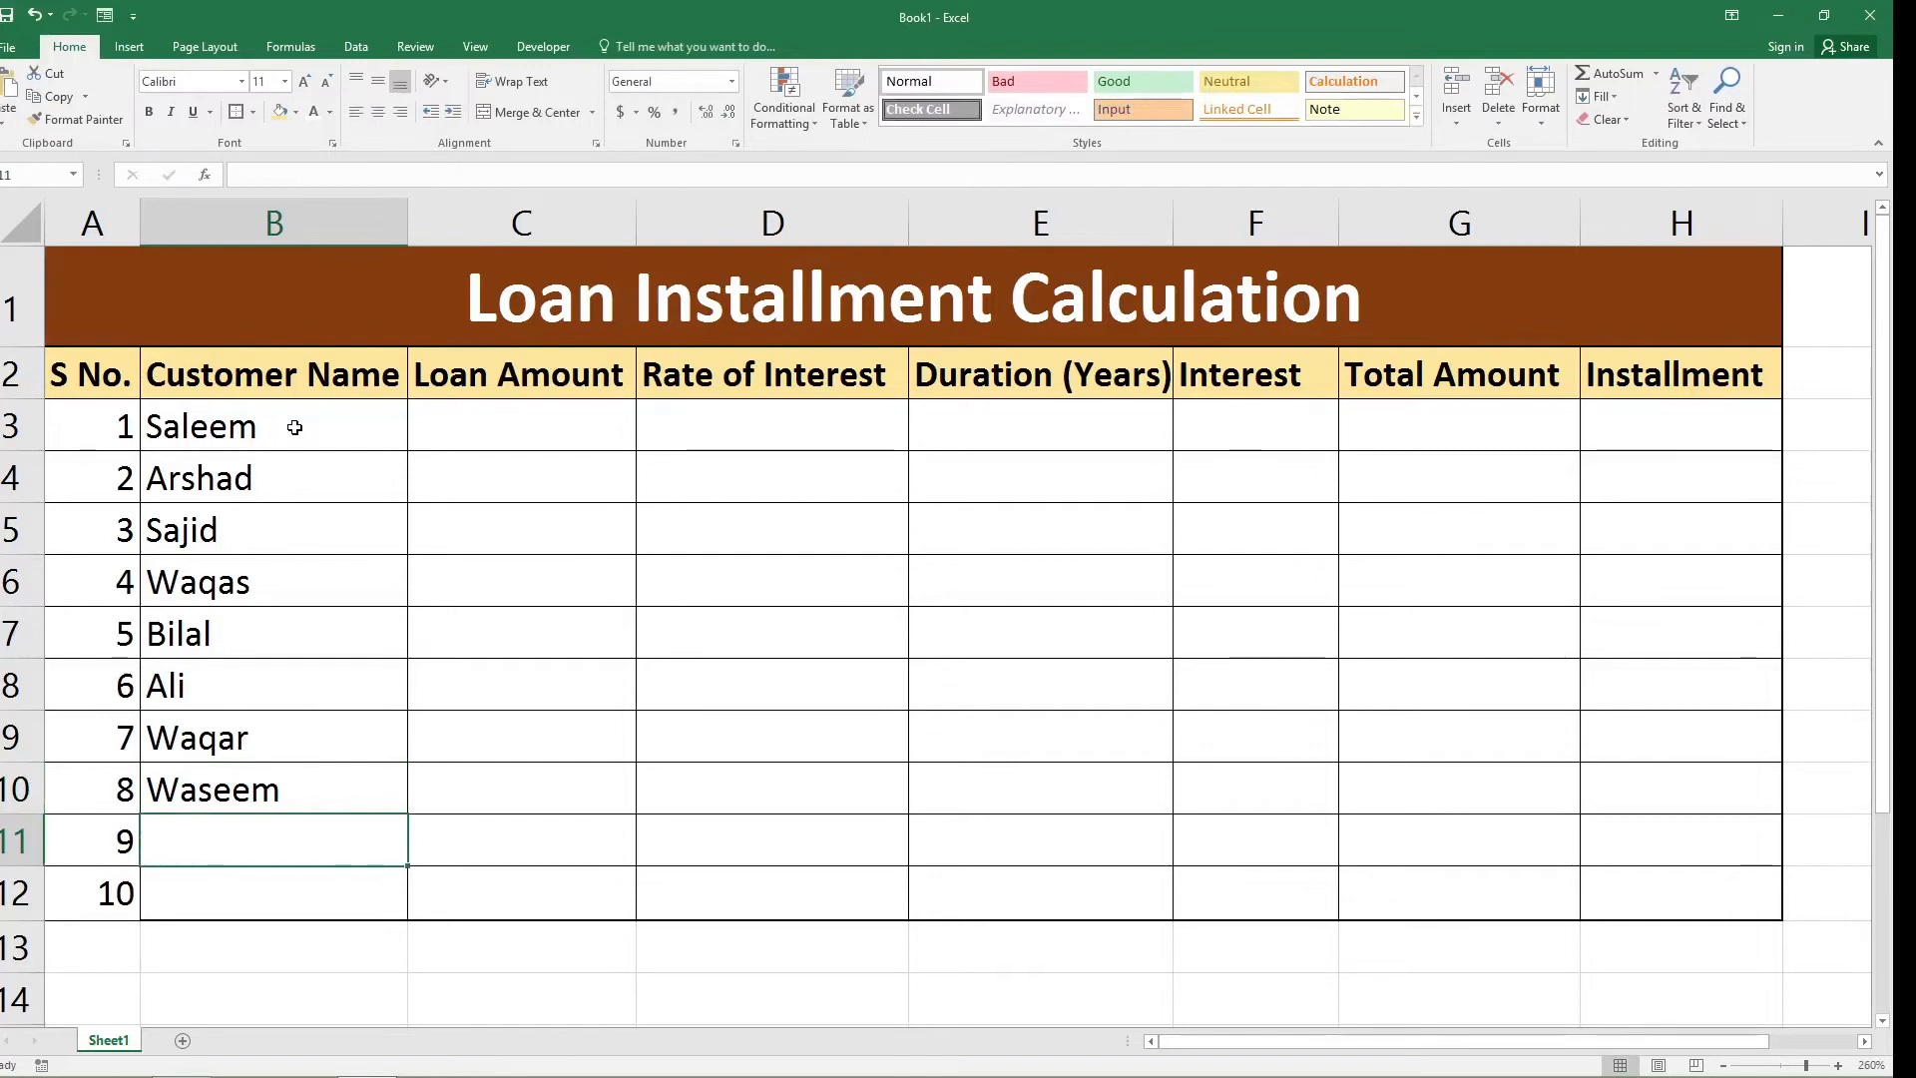
type("Hadi")
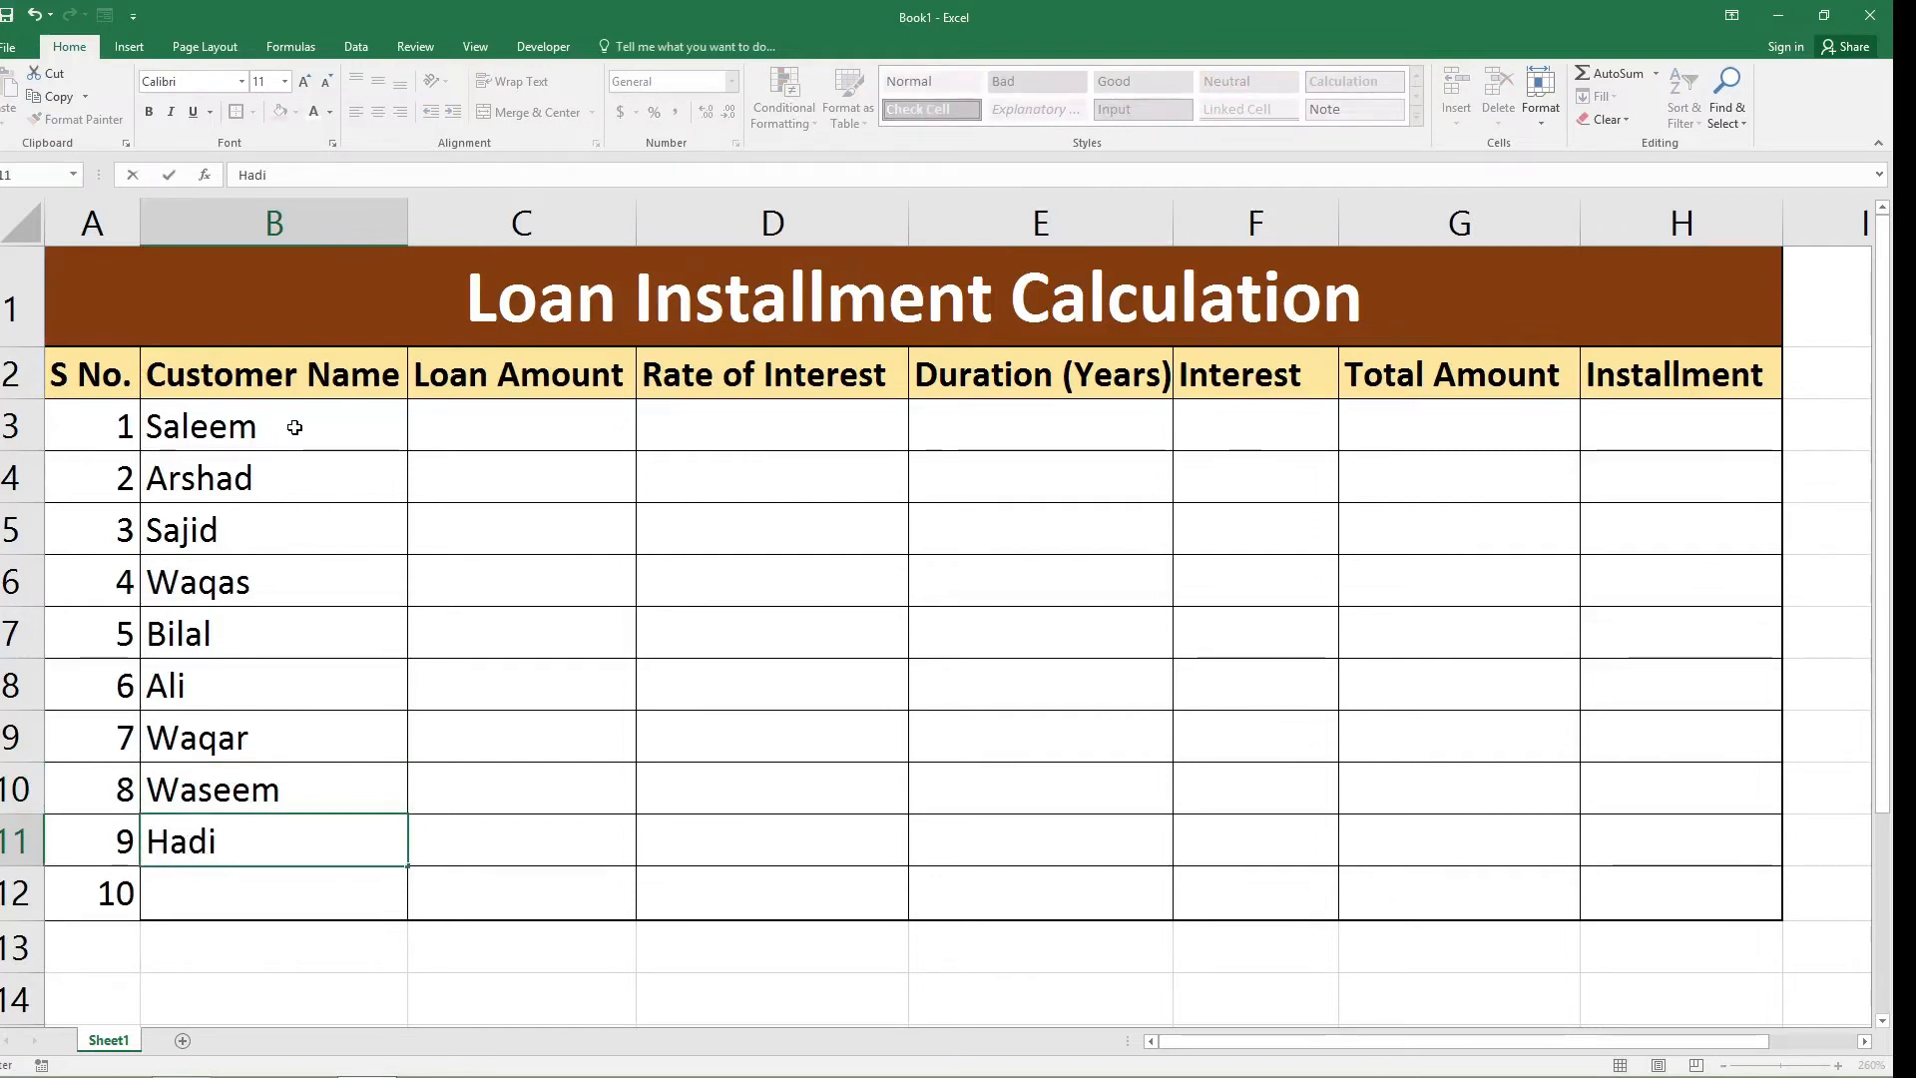
key("Return")
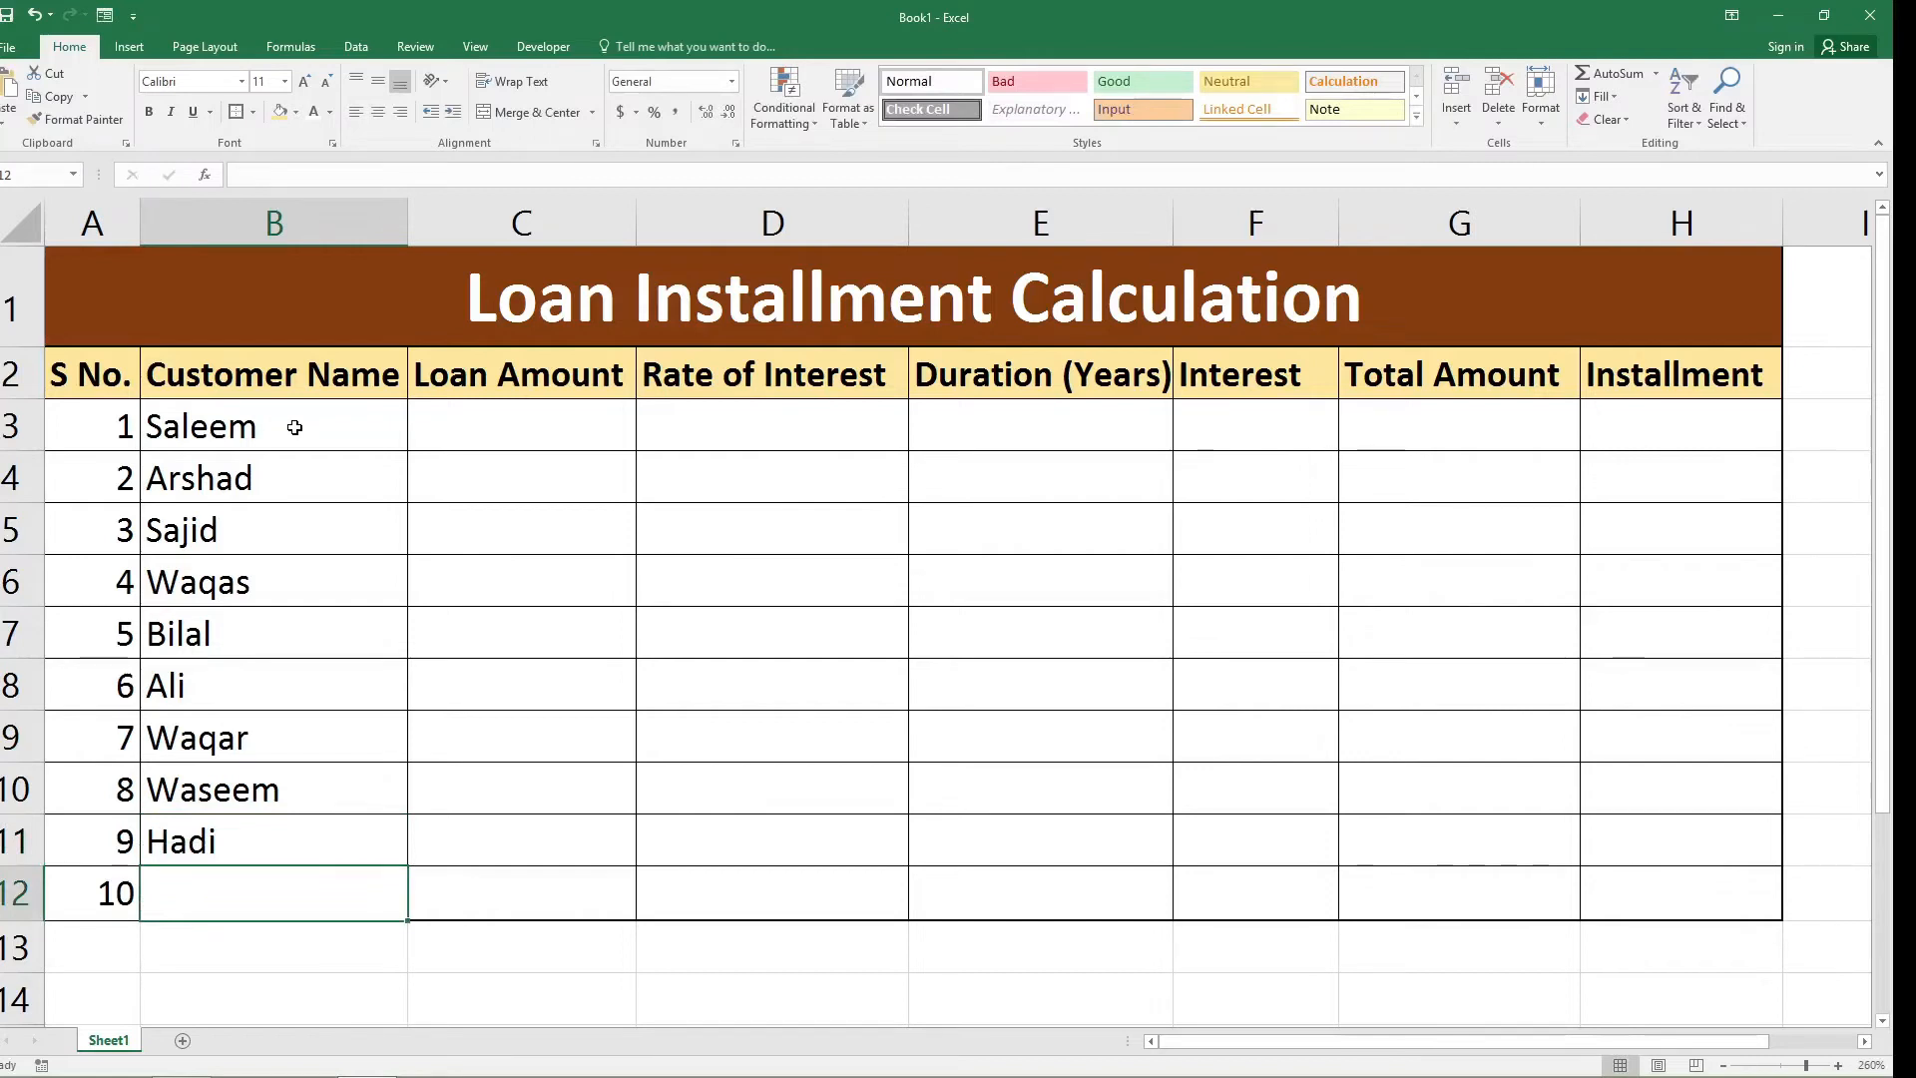
type("Naeem")
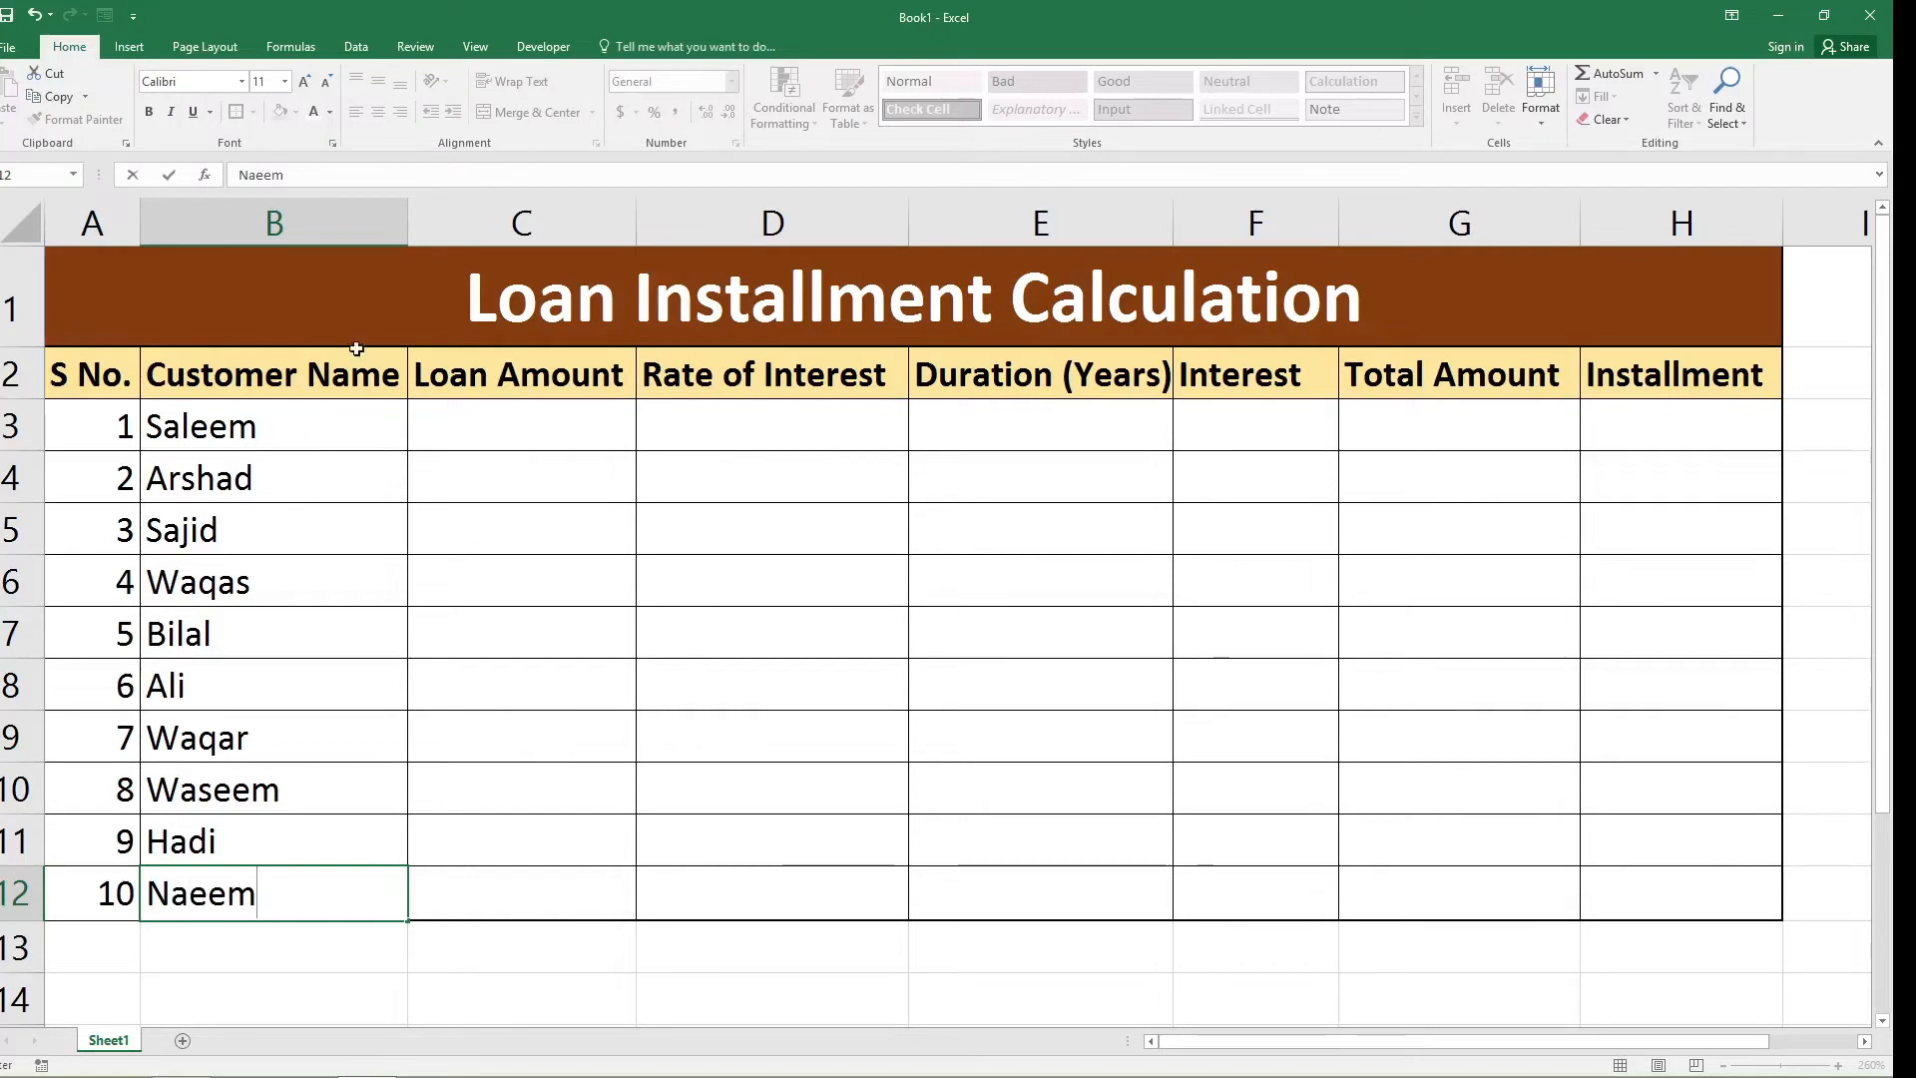
Enter the loan amounts 900000, 4500000 and 3200000 in cells C3 to C5.
left_click(529, 422)
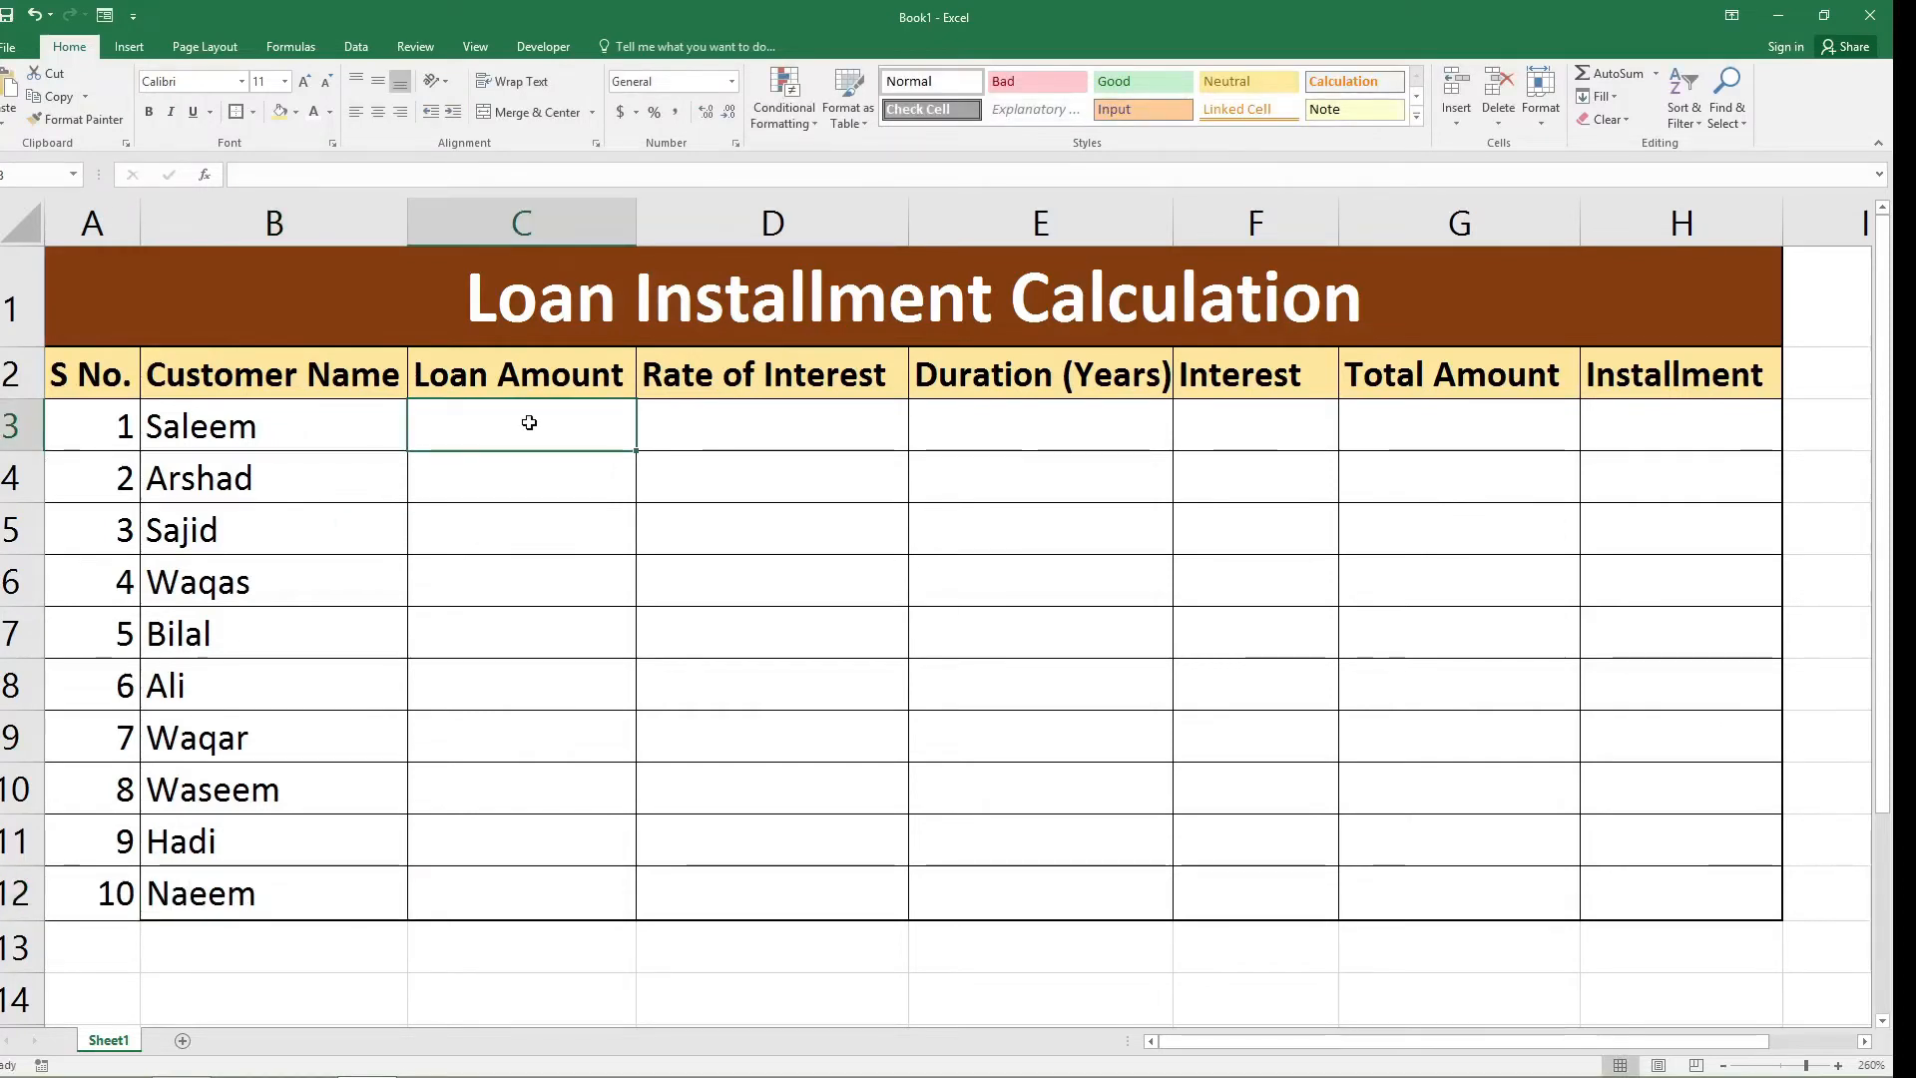
type("900000")
key("Return")
type("45000000")
key("BackSpace")
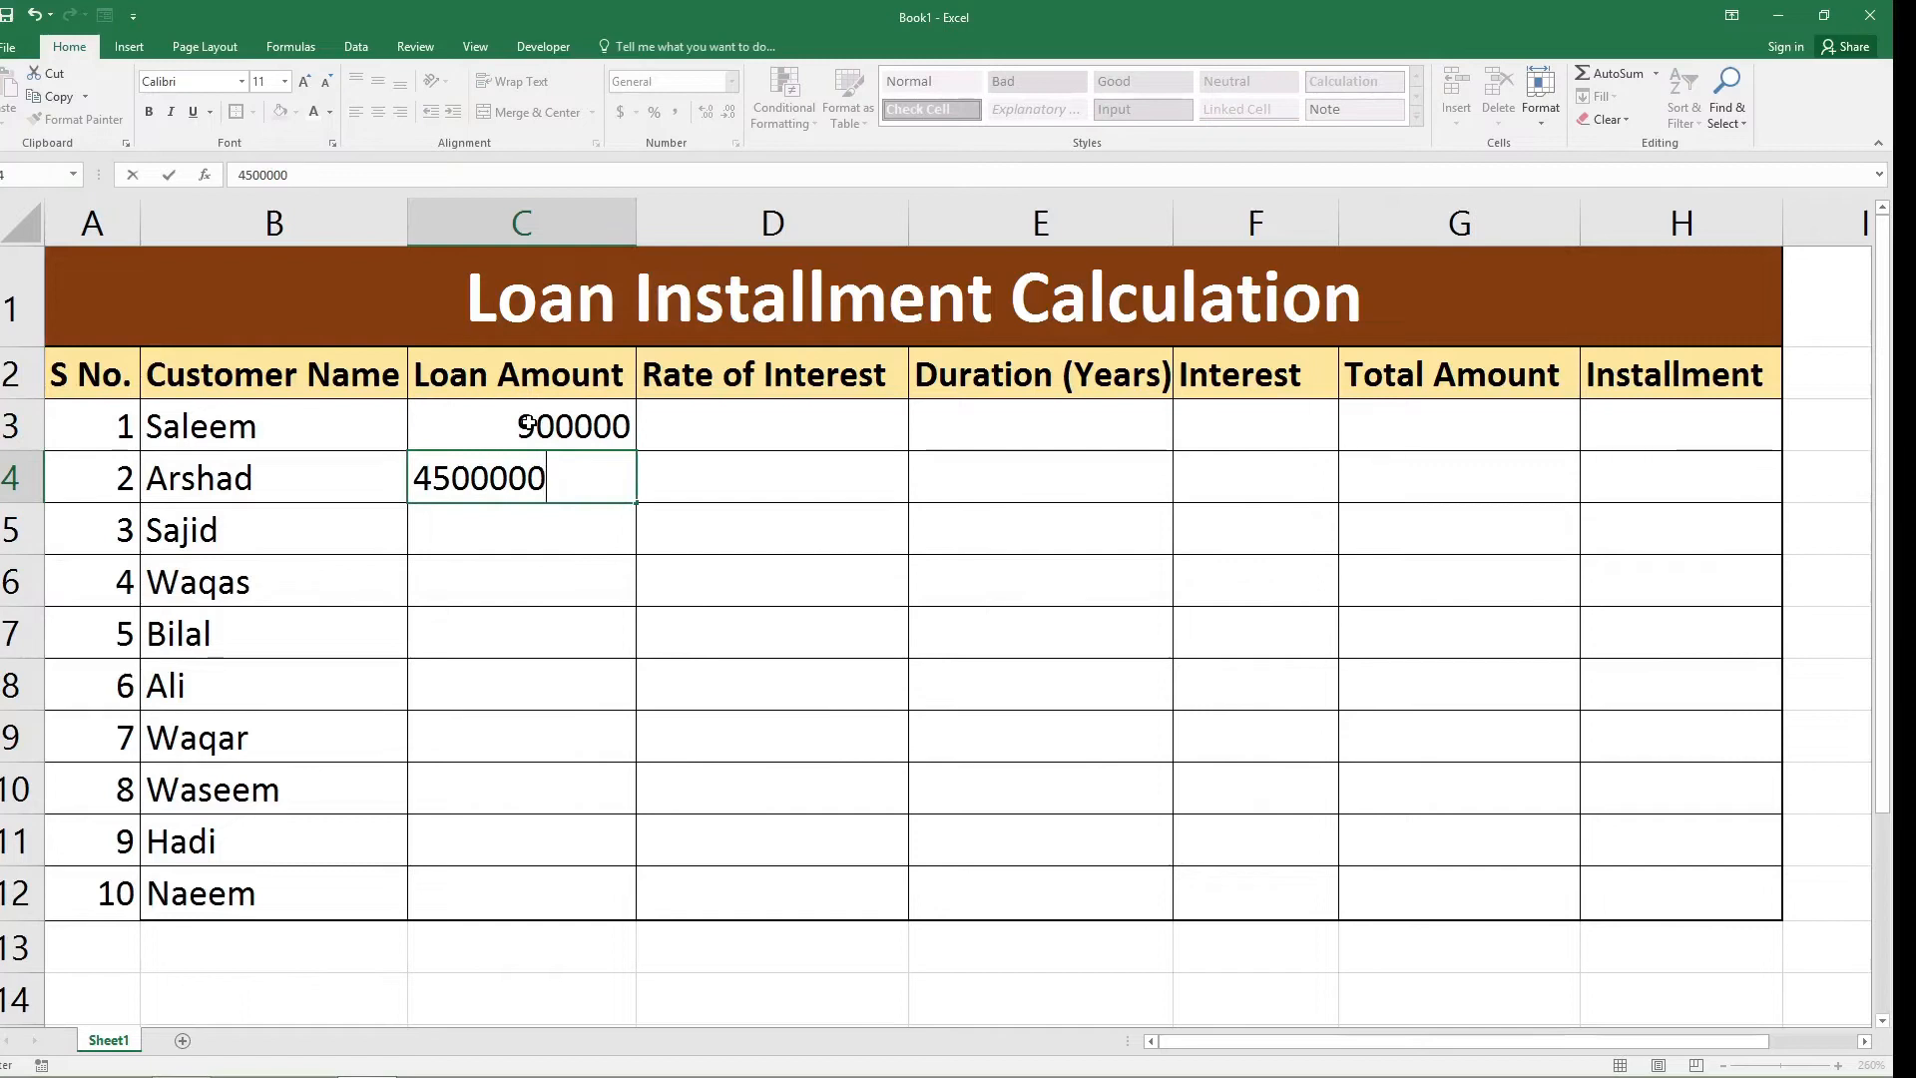
key("Return")
type("3200000")
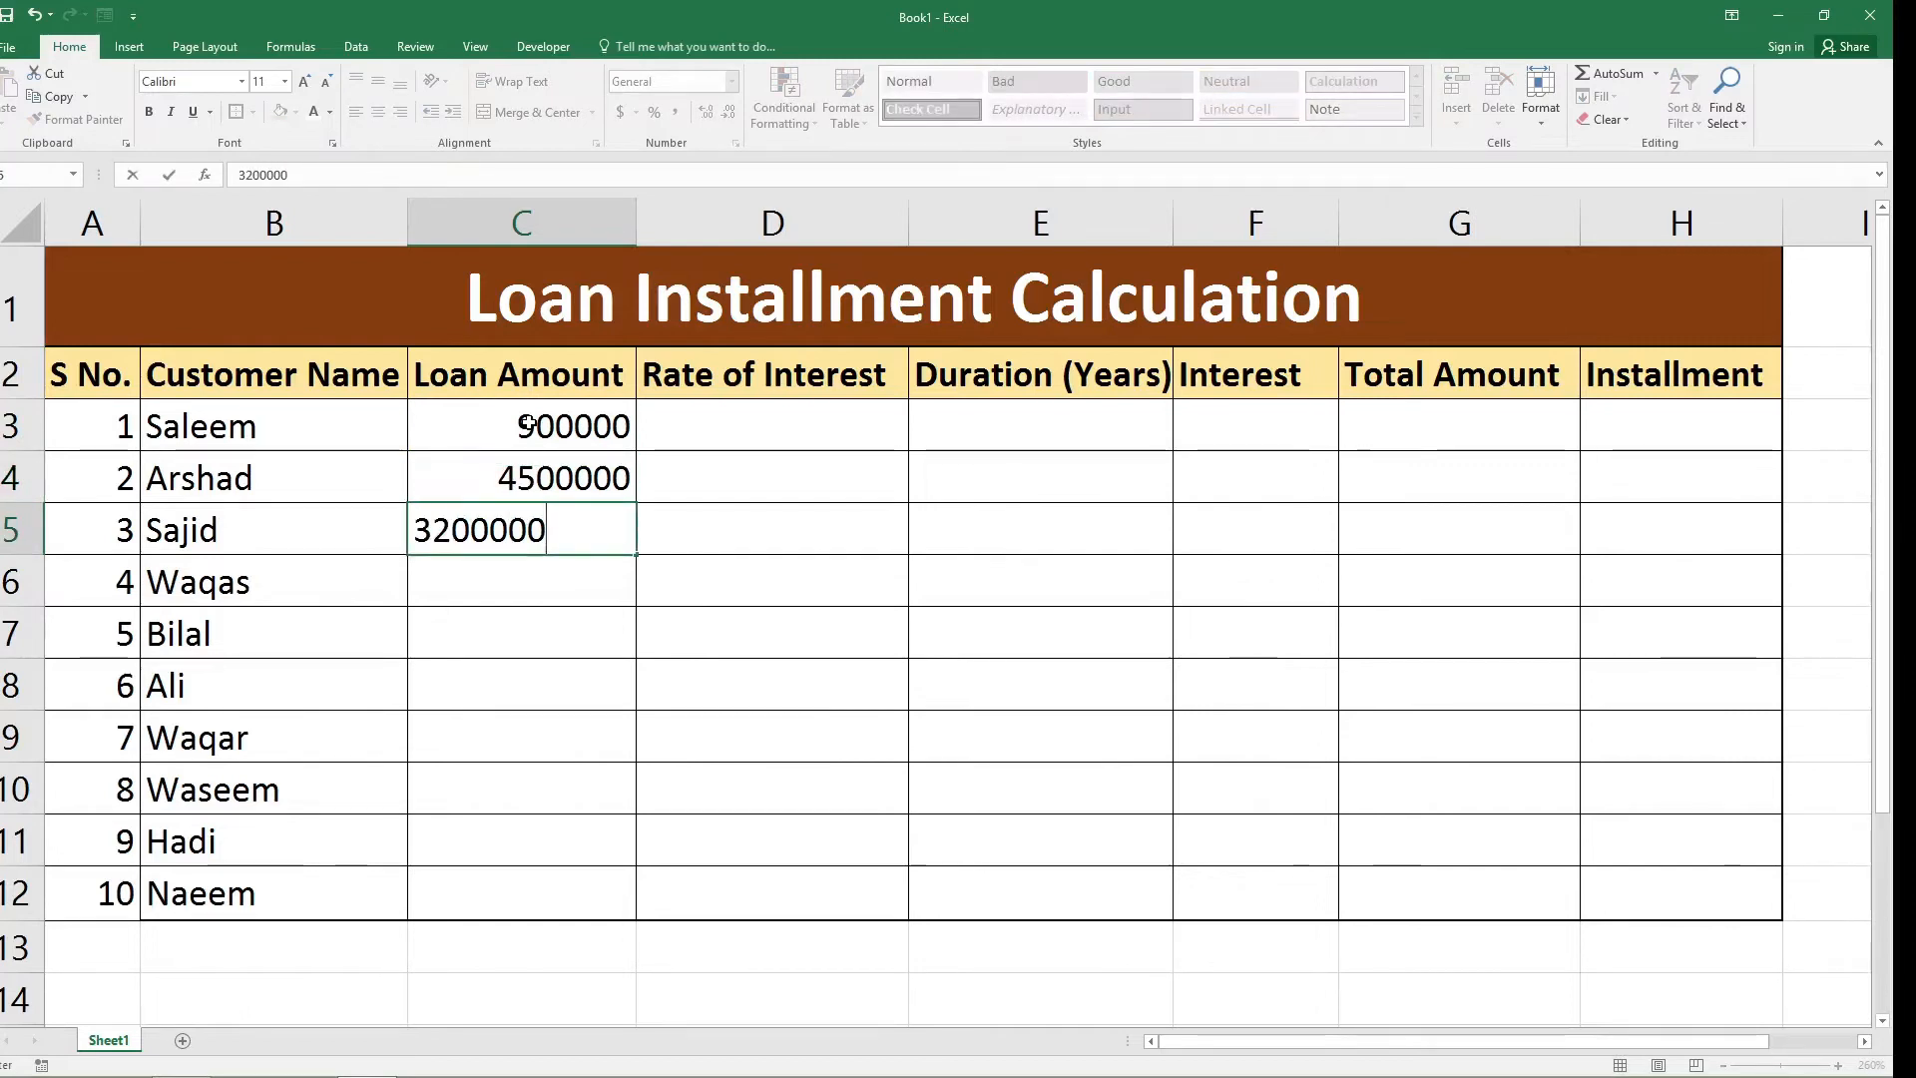
key("Return")
Enter the loan amounts 1200000, 54900, 430000 and 21000 in cells C6 to C9.
type("1200000")
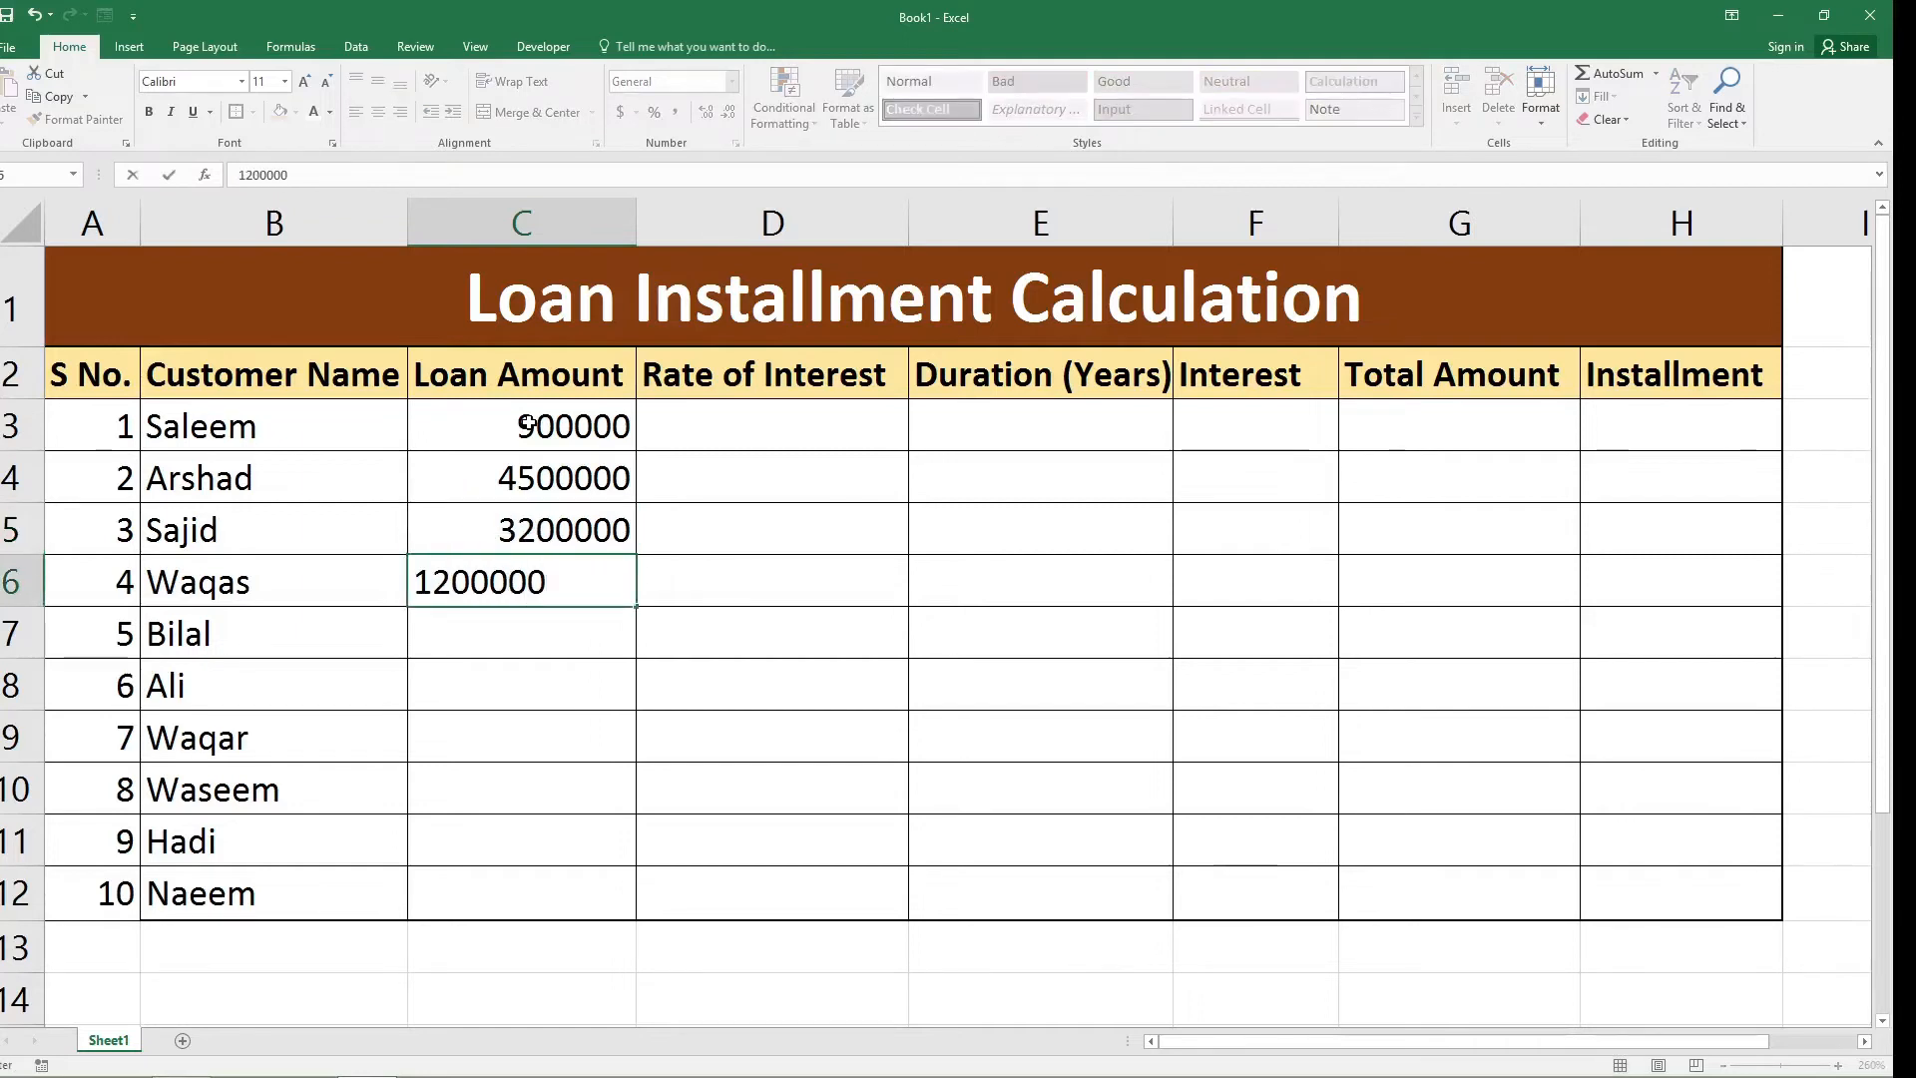
key("Return")
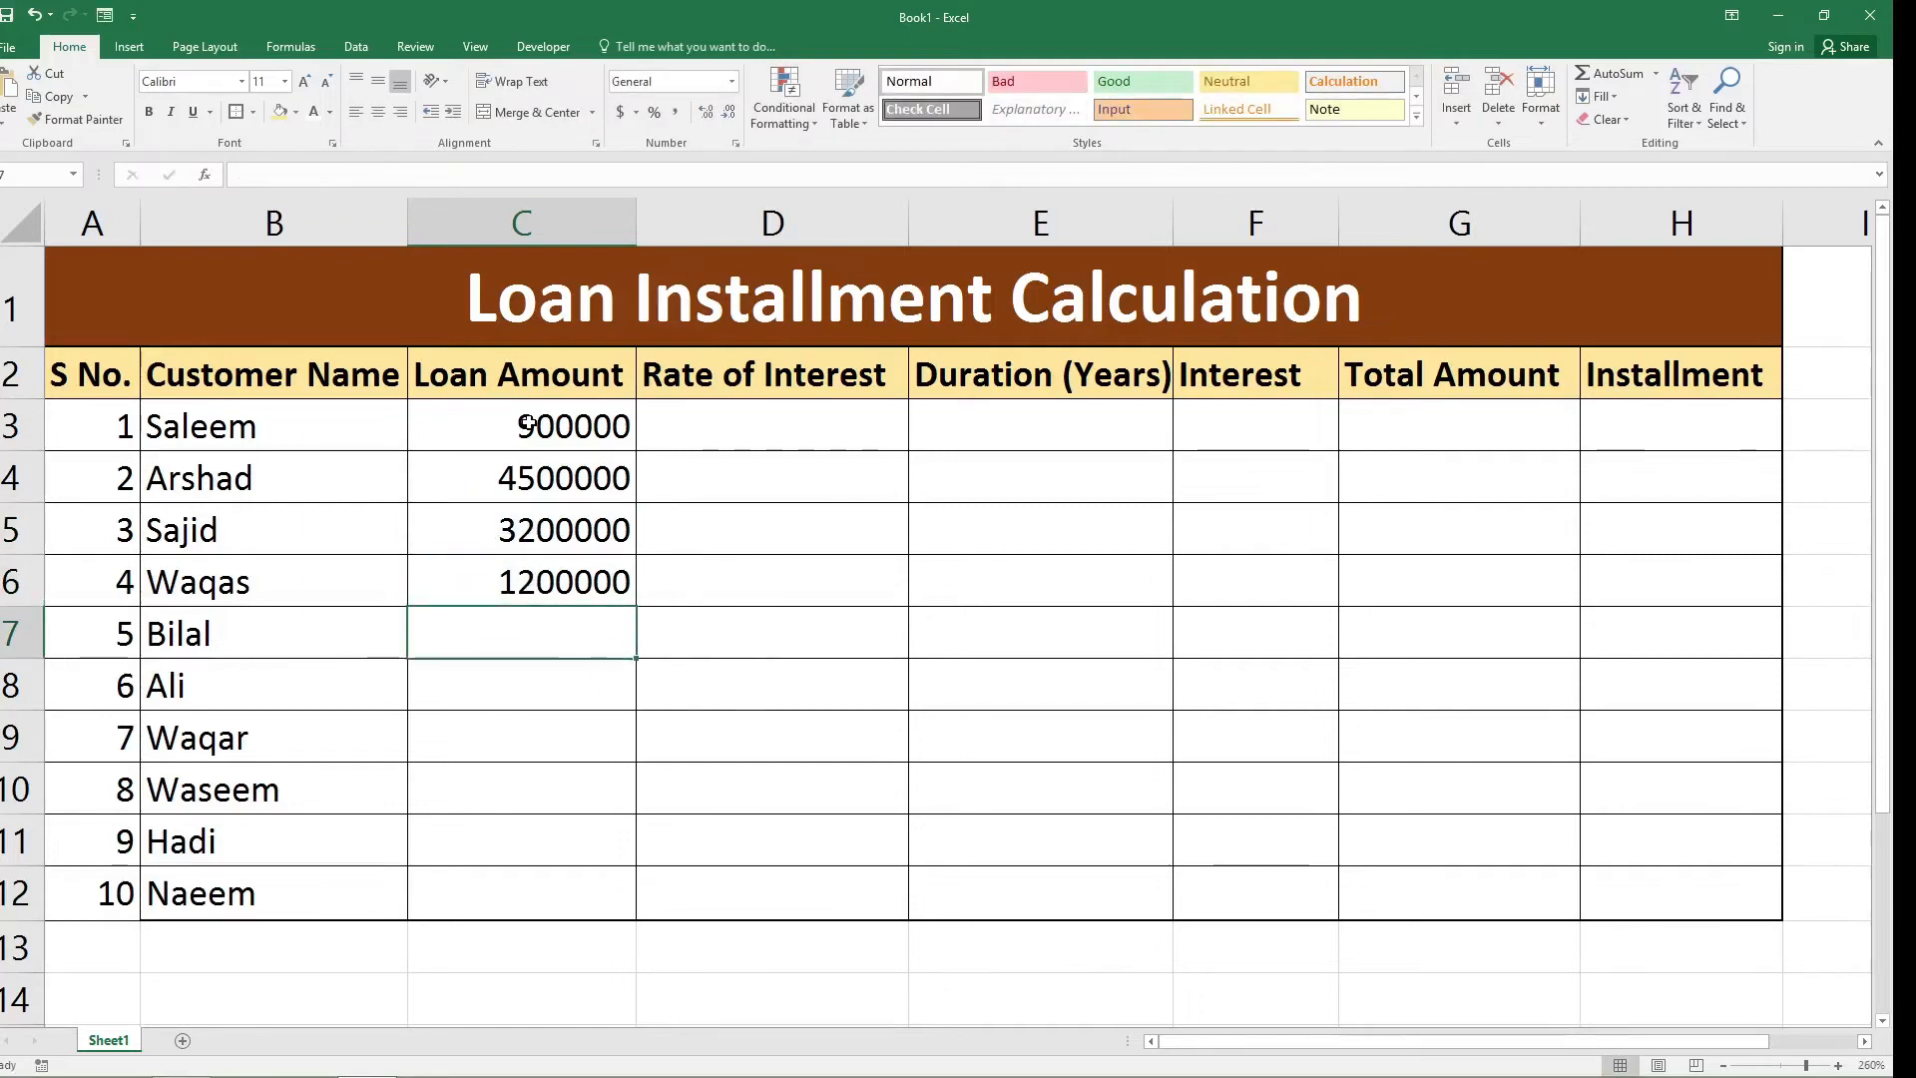
type("54900")
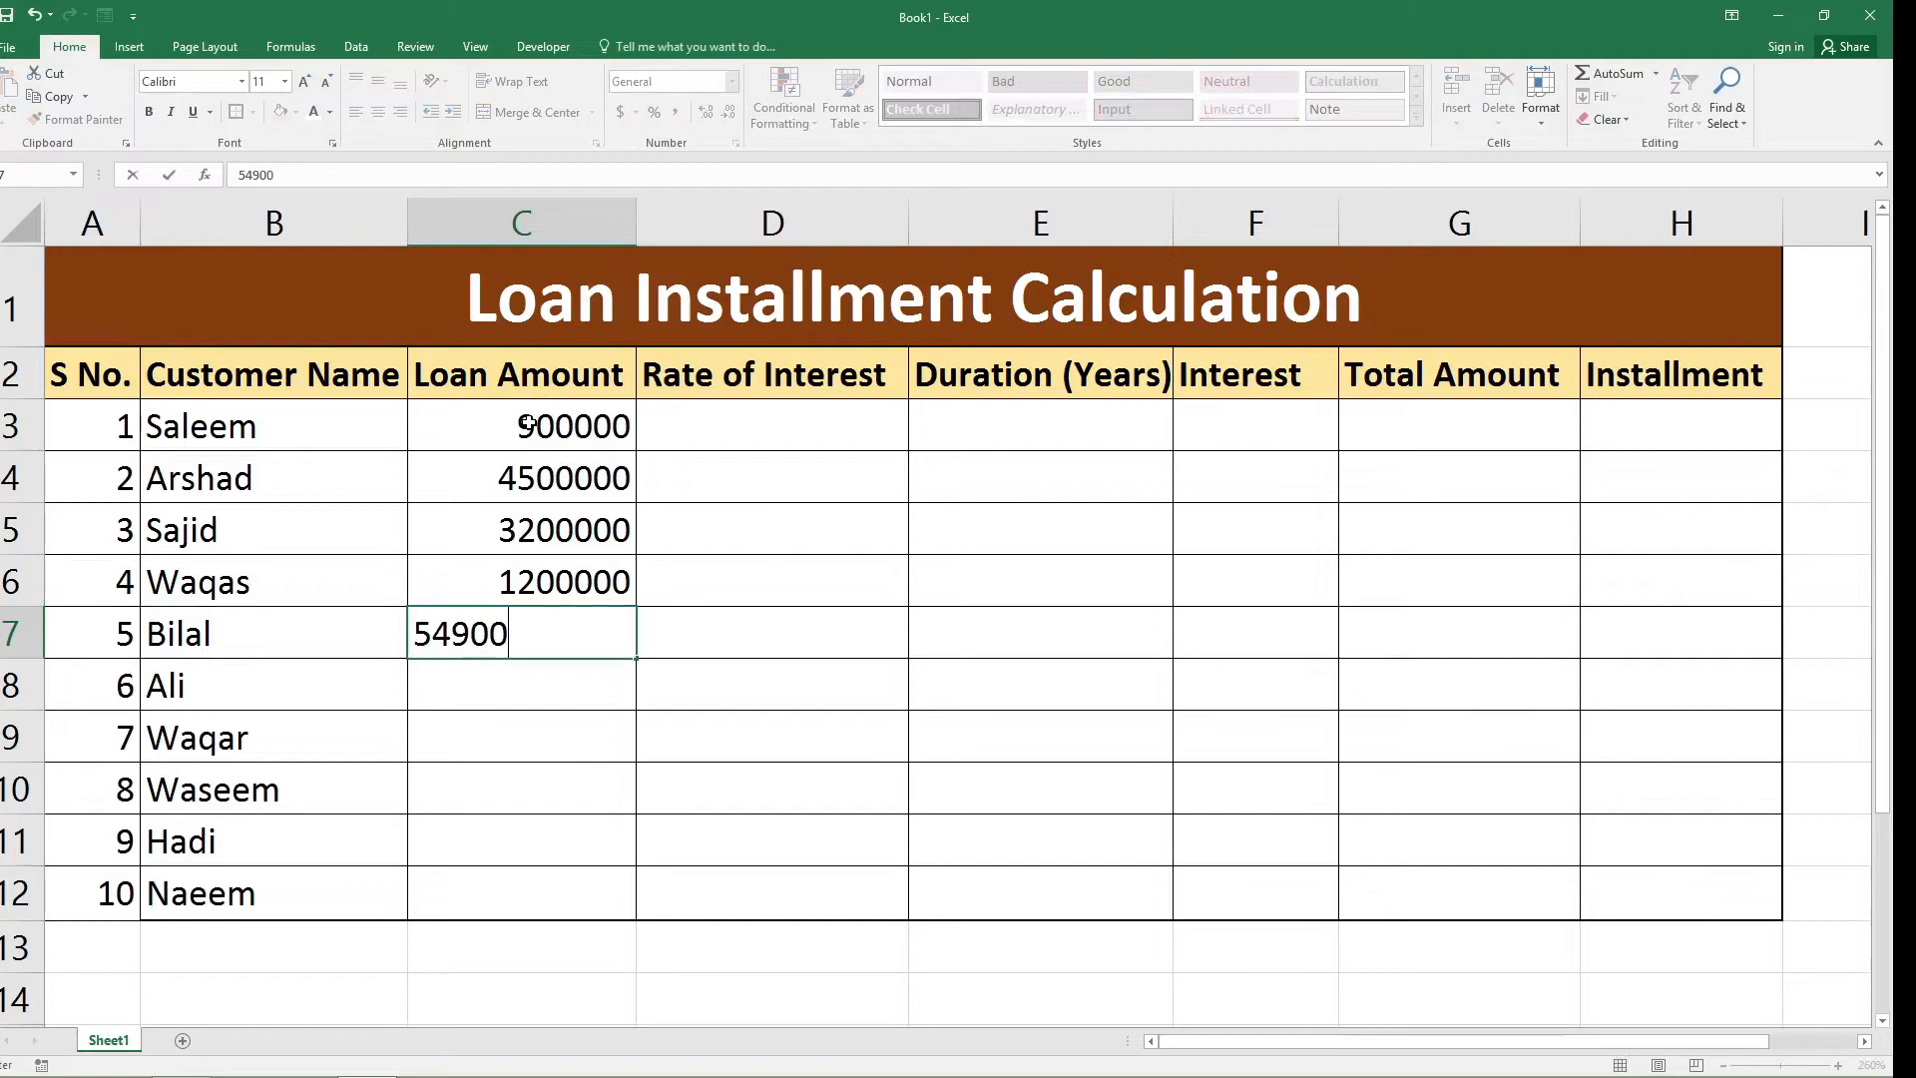
key("Return")
type("43")
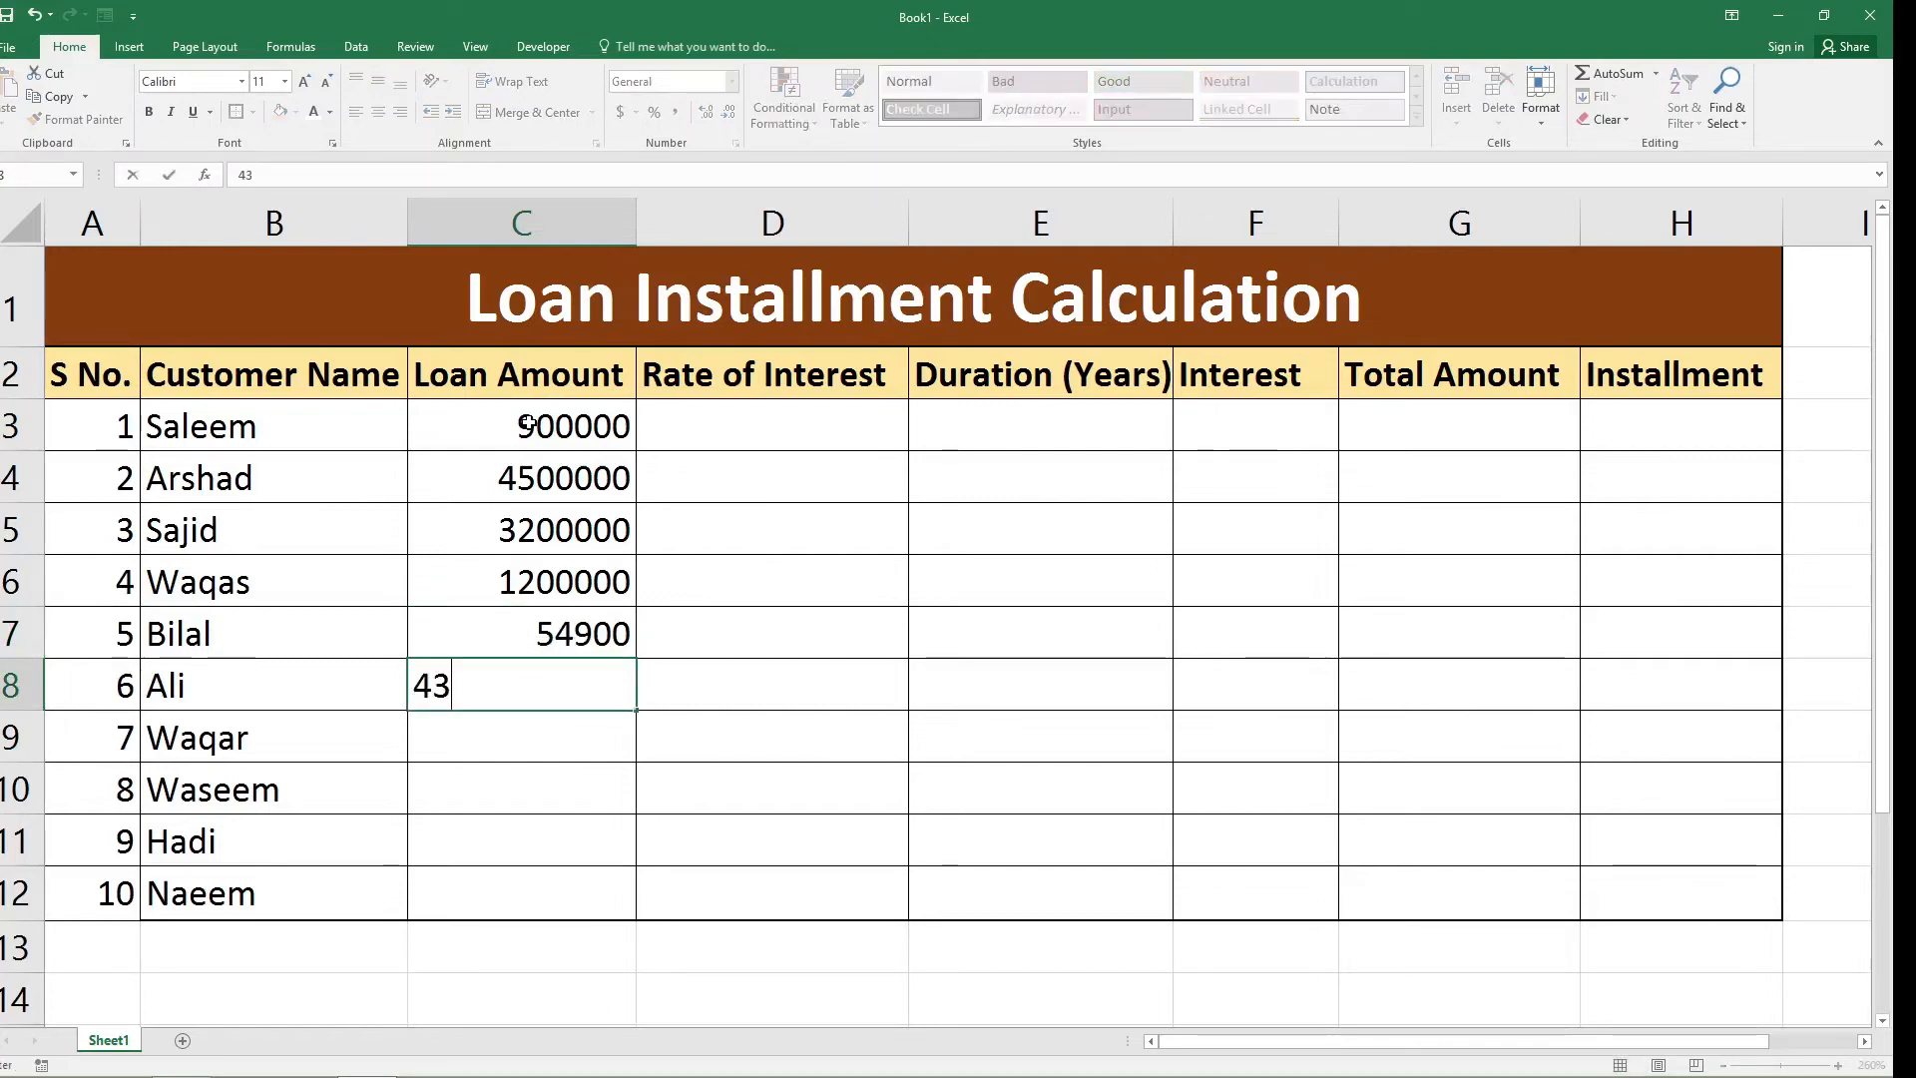
type("0000")
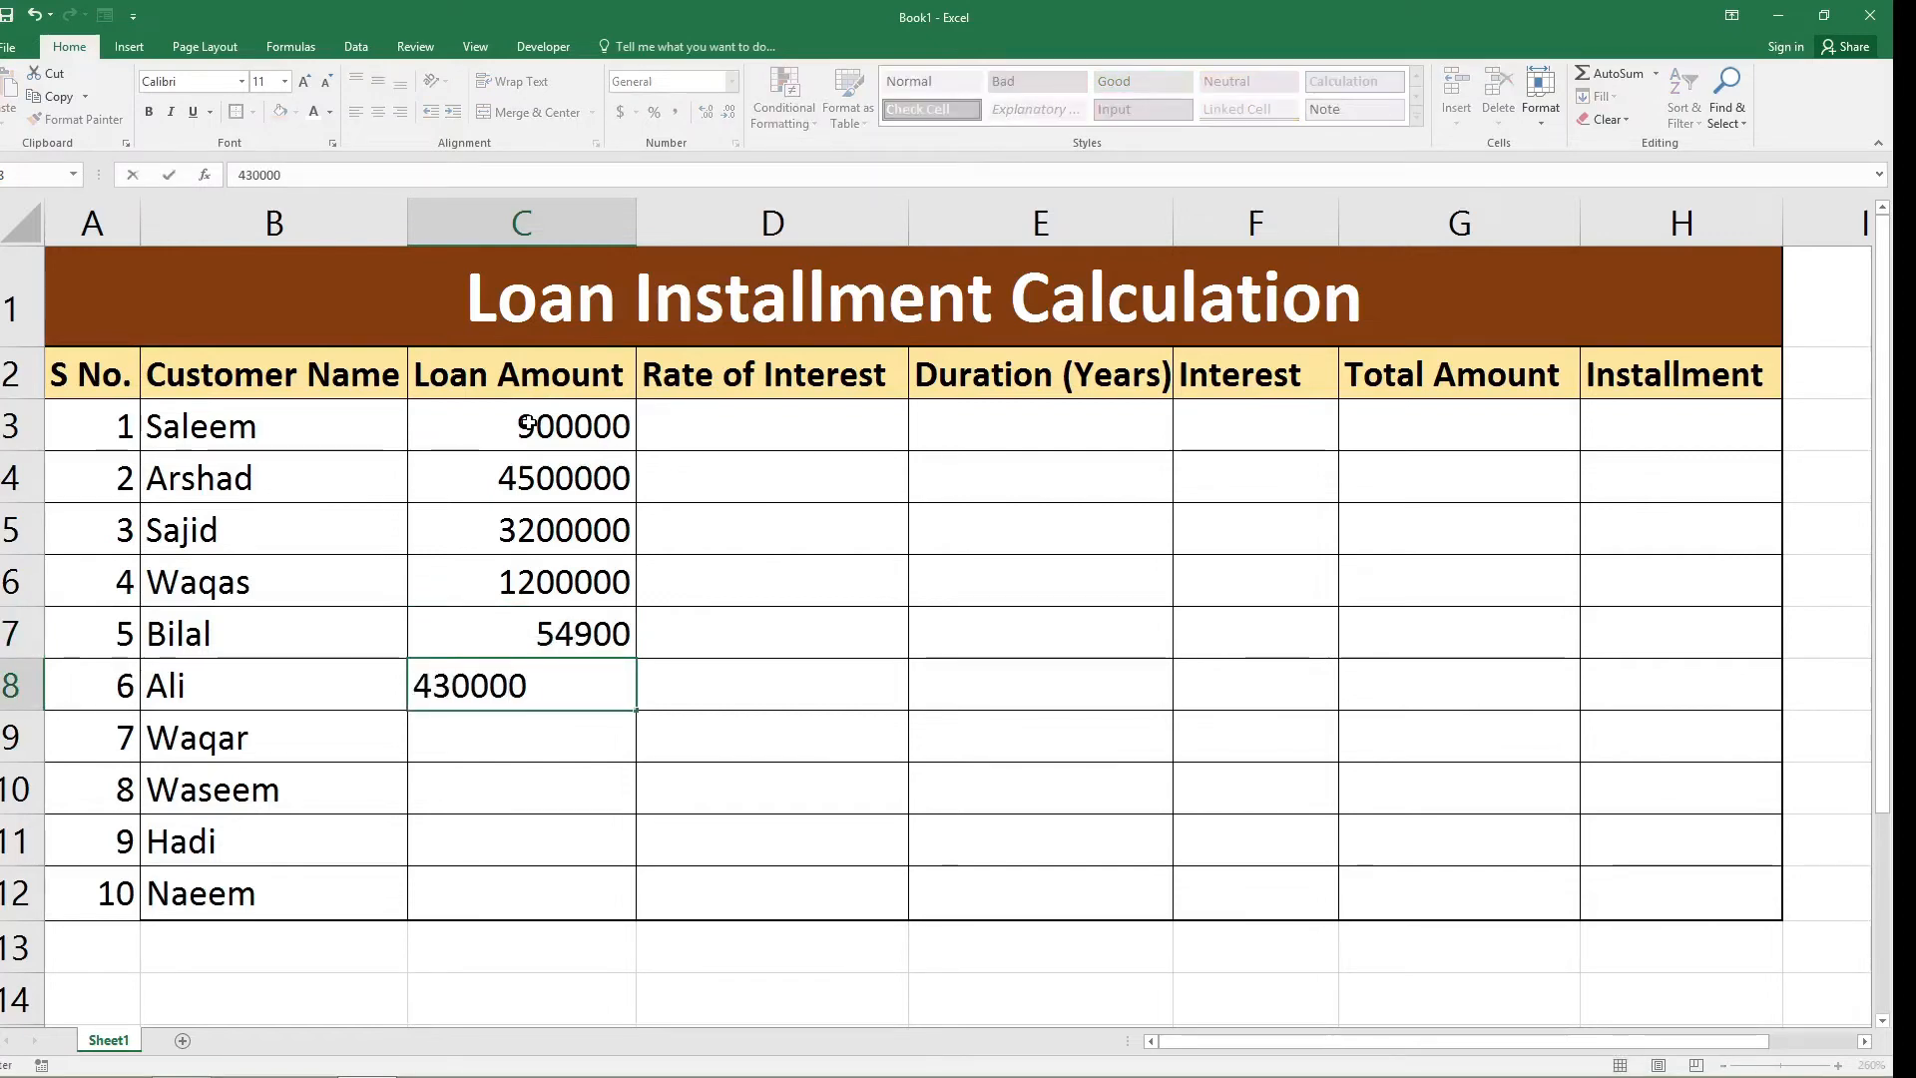
key("Return")
type("21000")
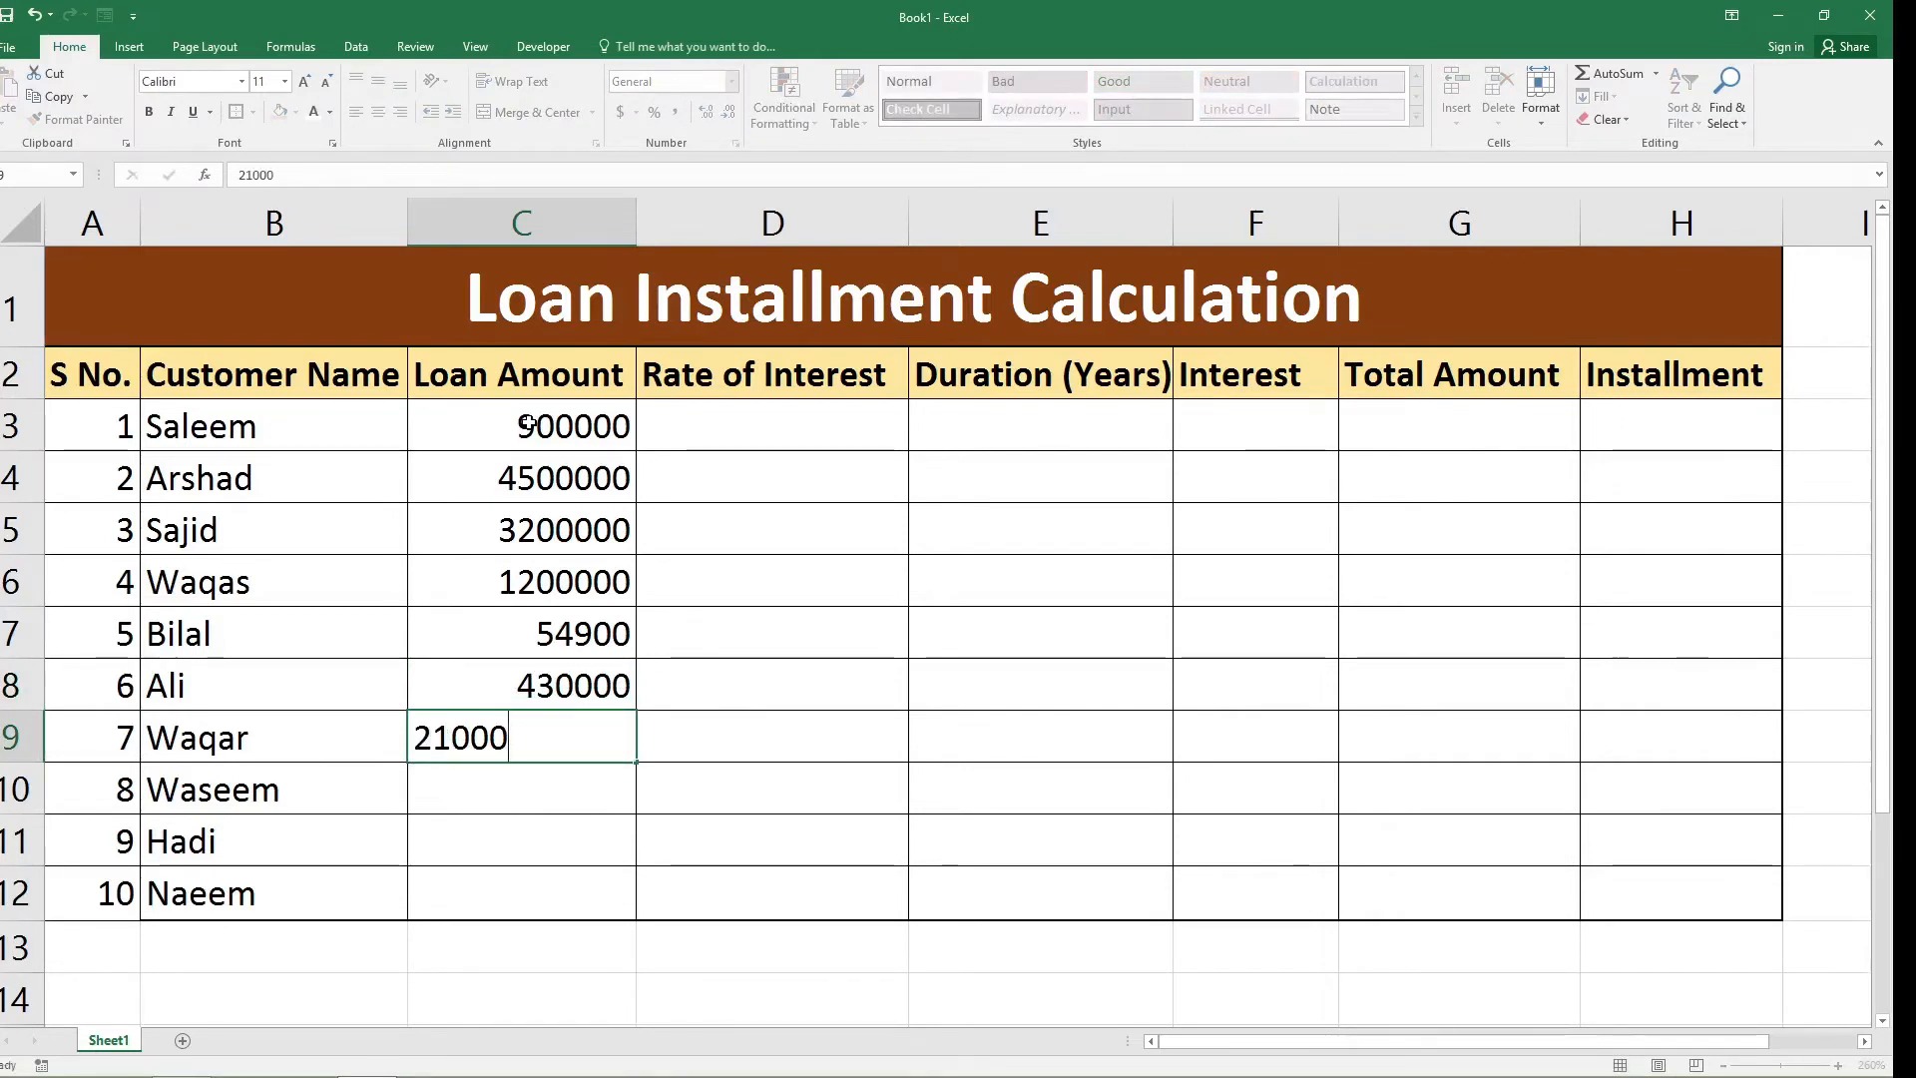
key("Return")
Enter the loan amounts 6000000, 563000 and 720000 in cells C10 to C12.
type("6000000")
key("Return")
type("563000")
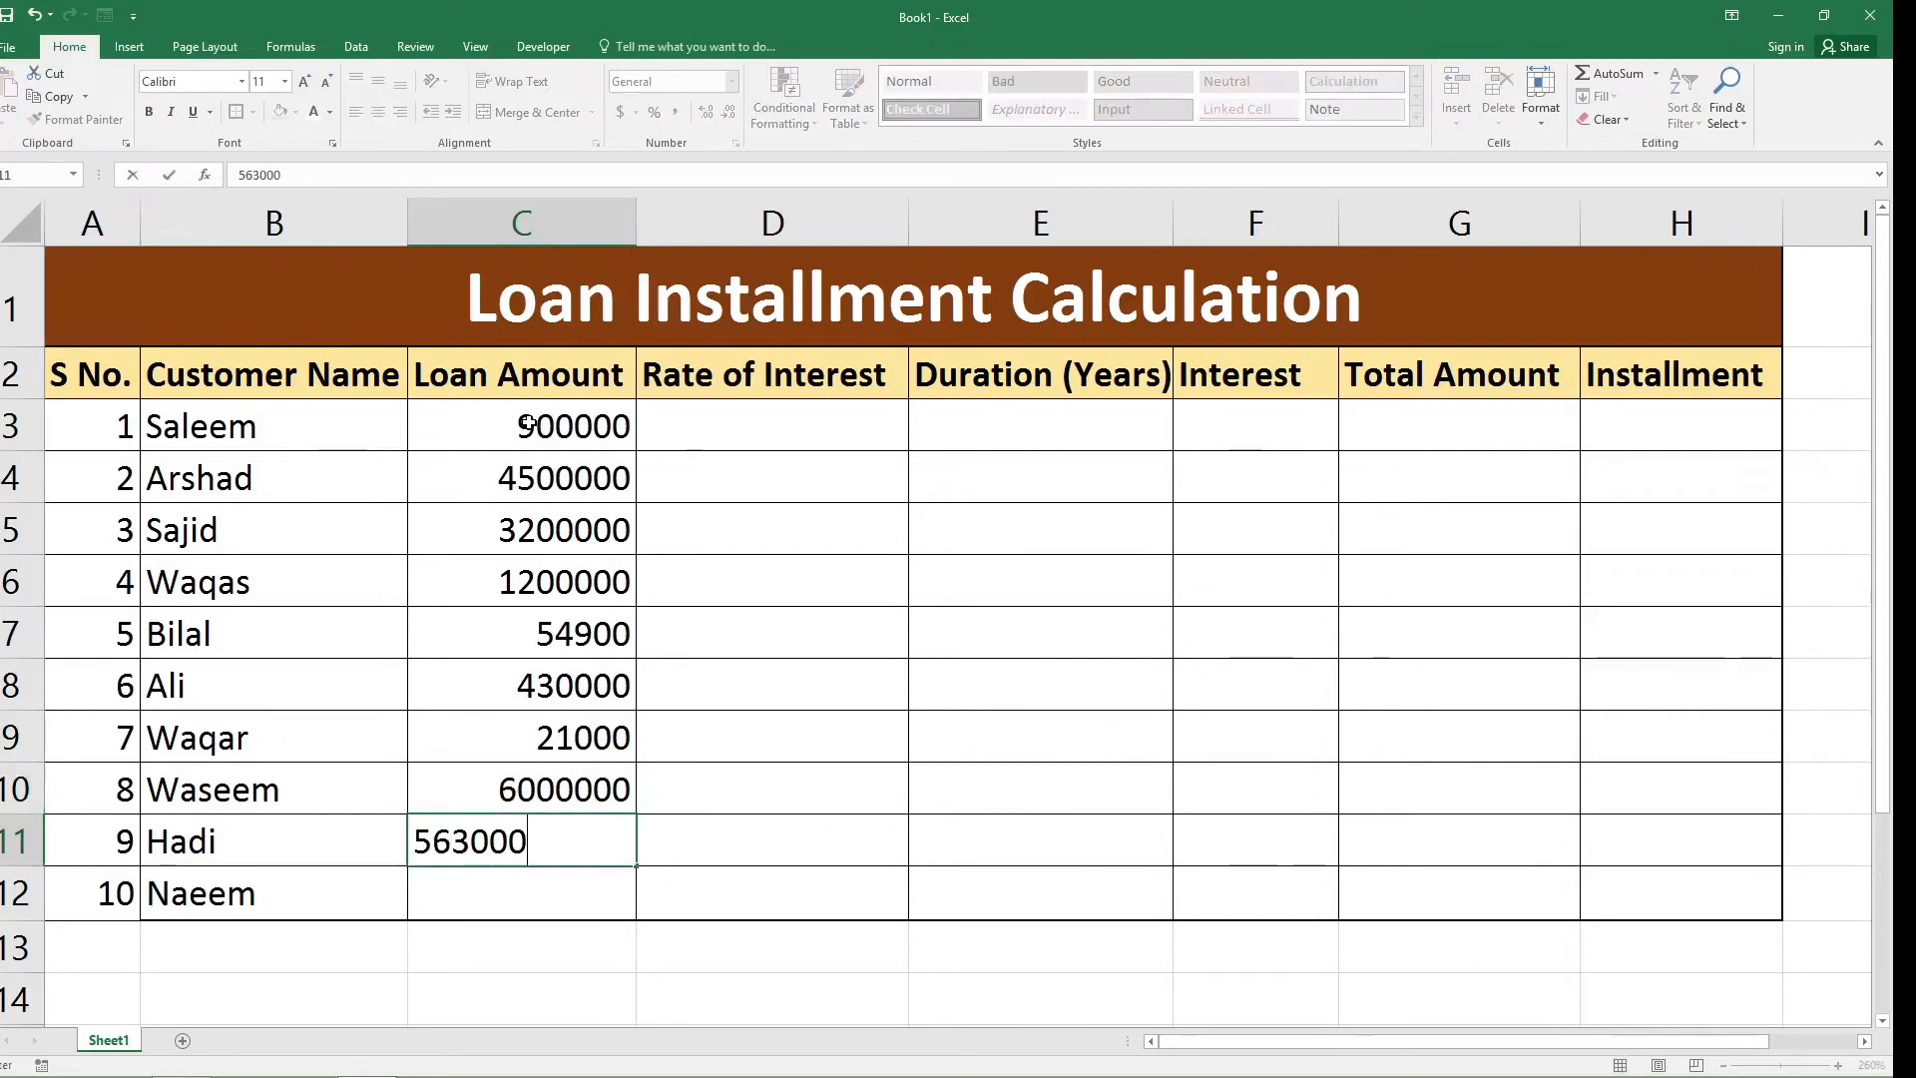
key("Tab")
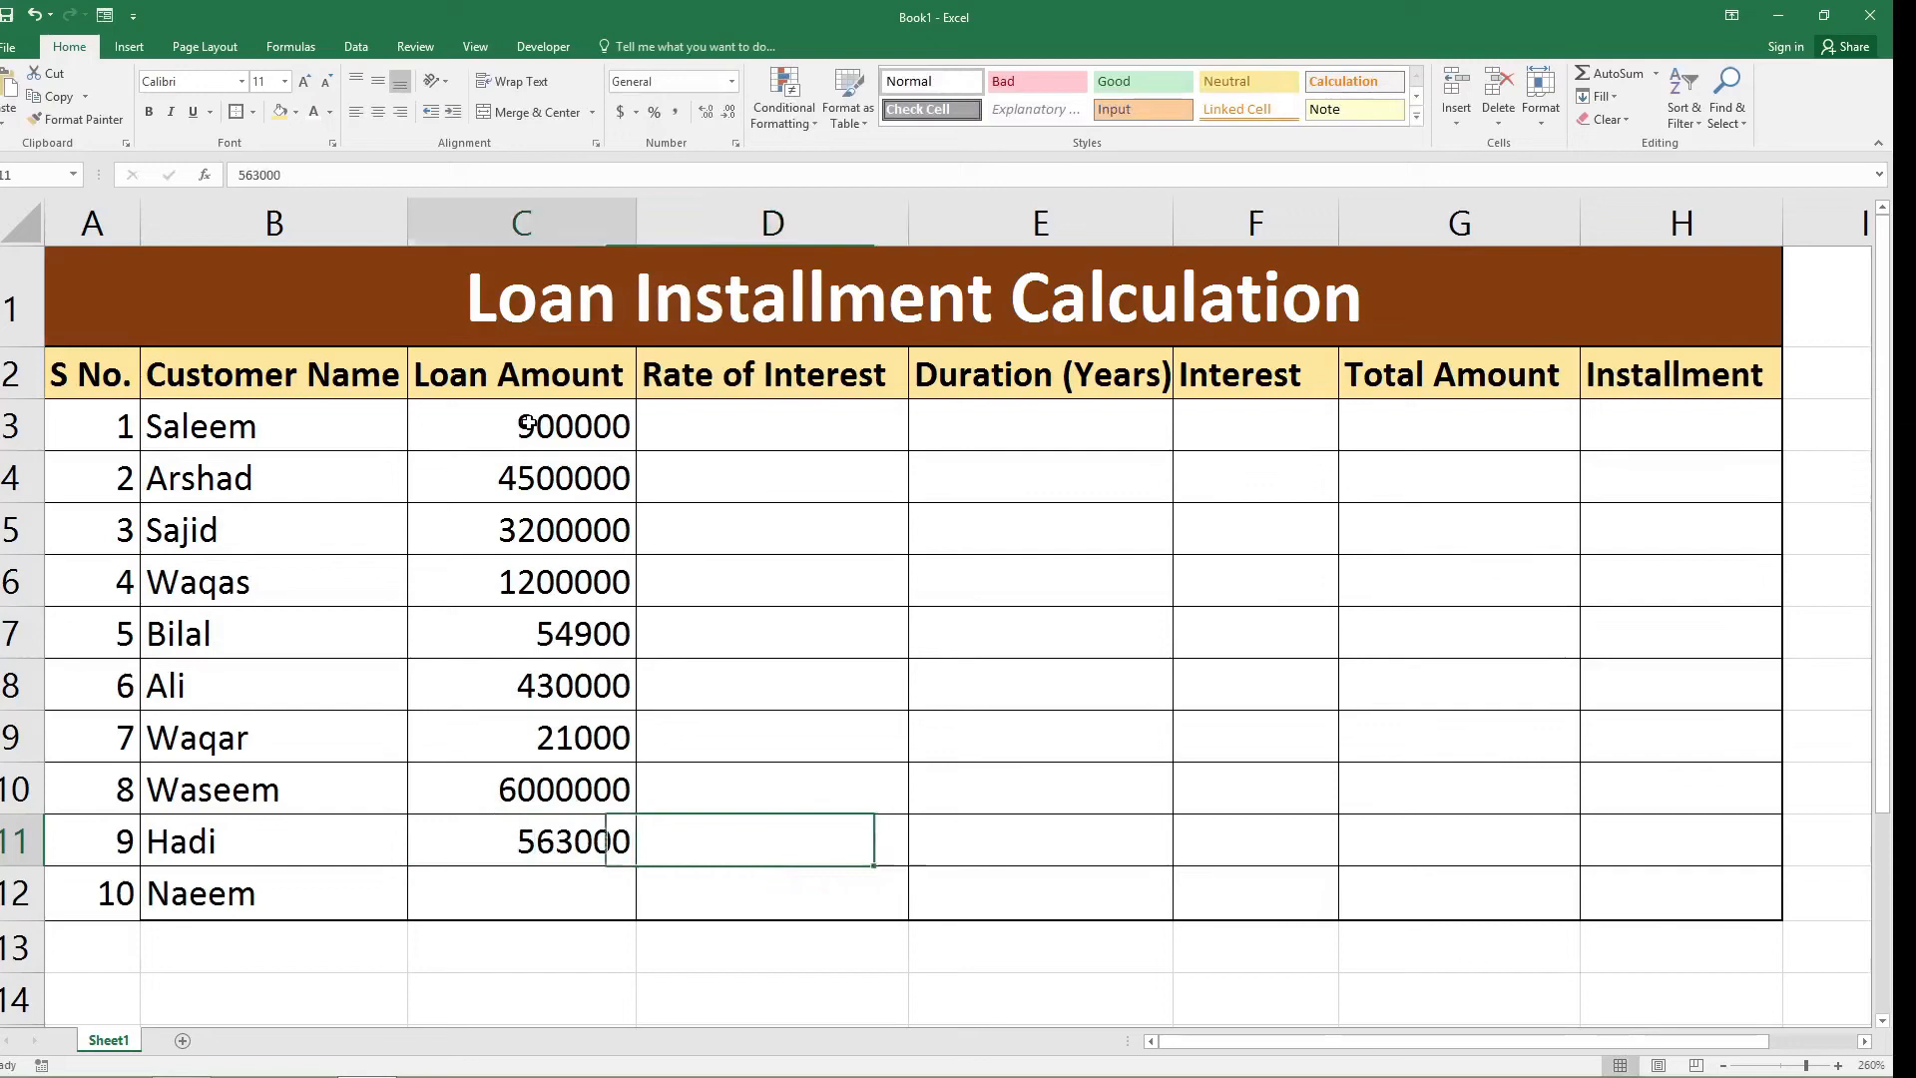
key("Return")
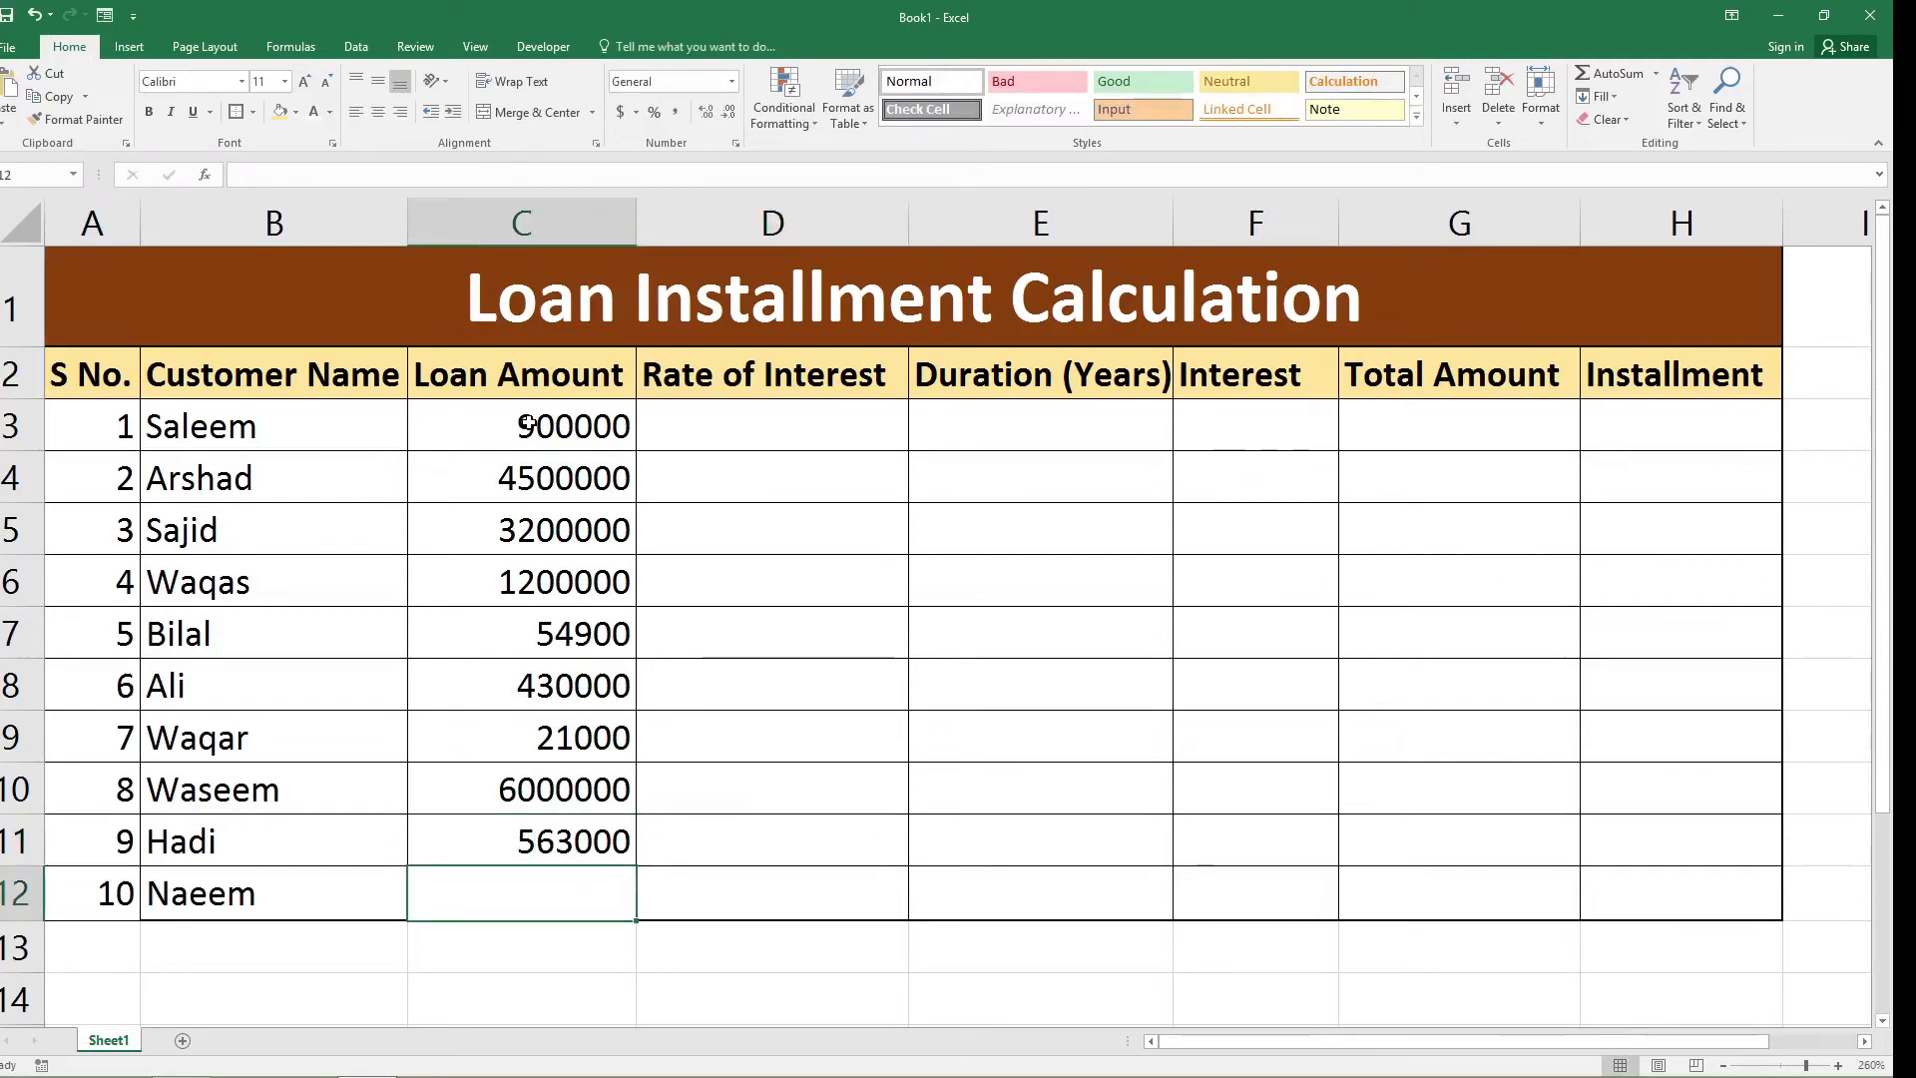
type("720000")
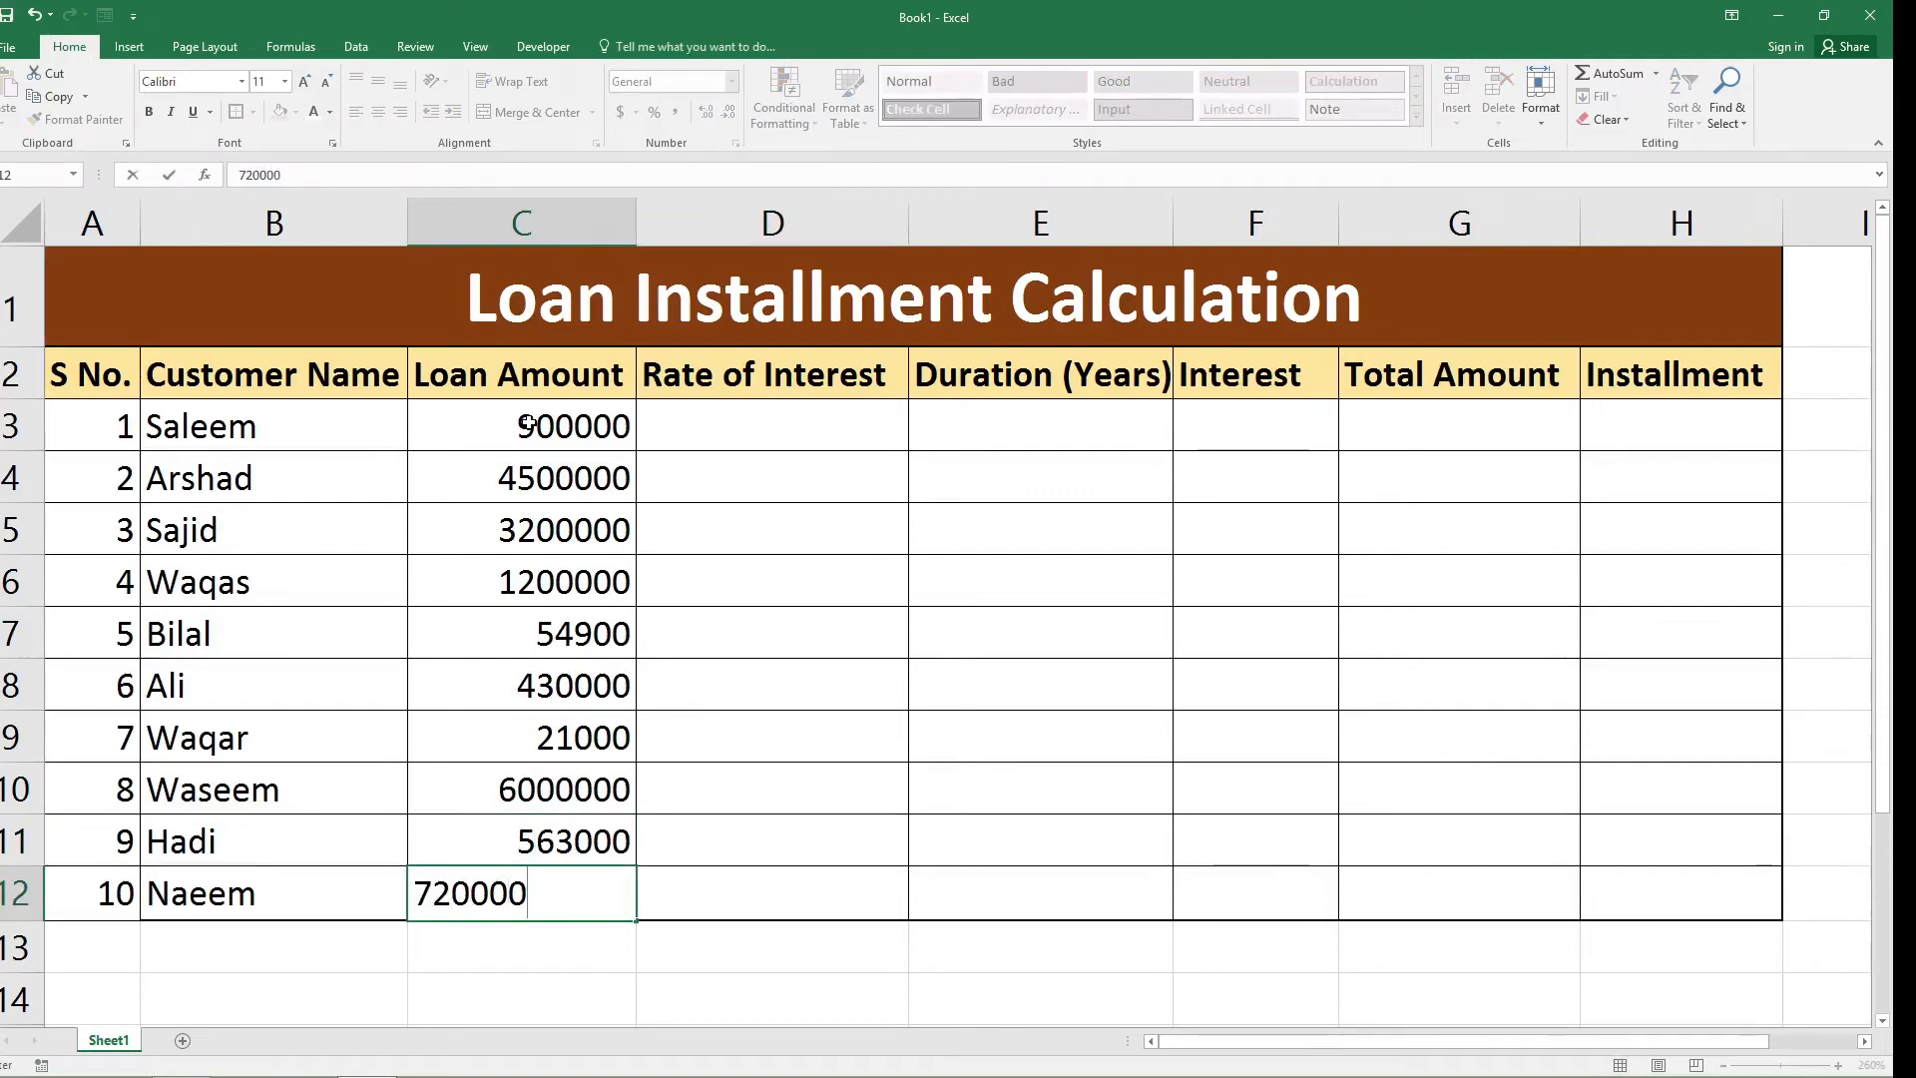
key("Tab")
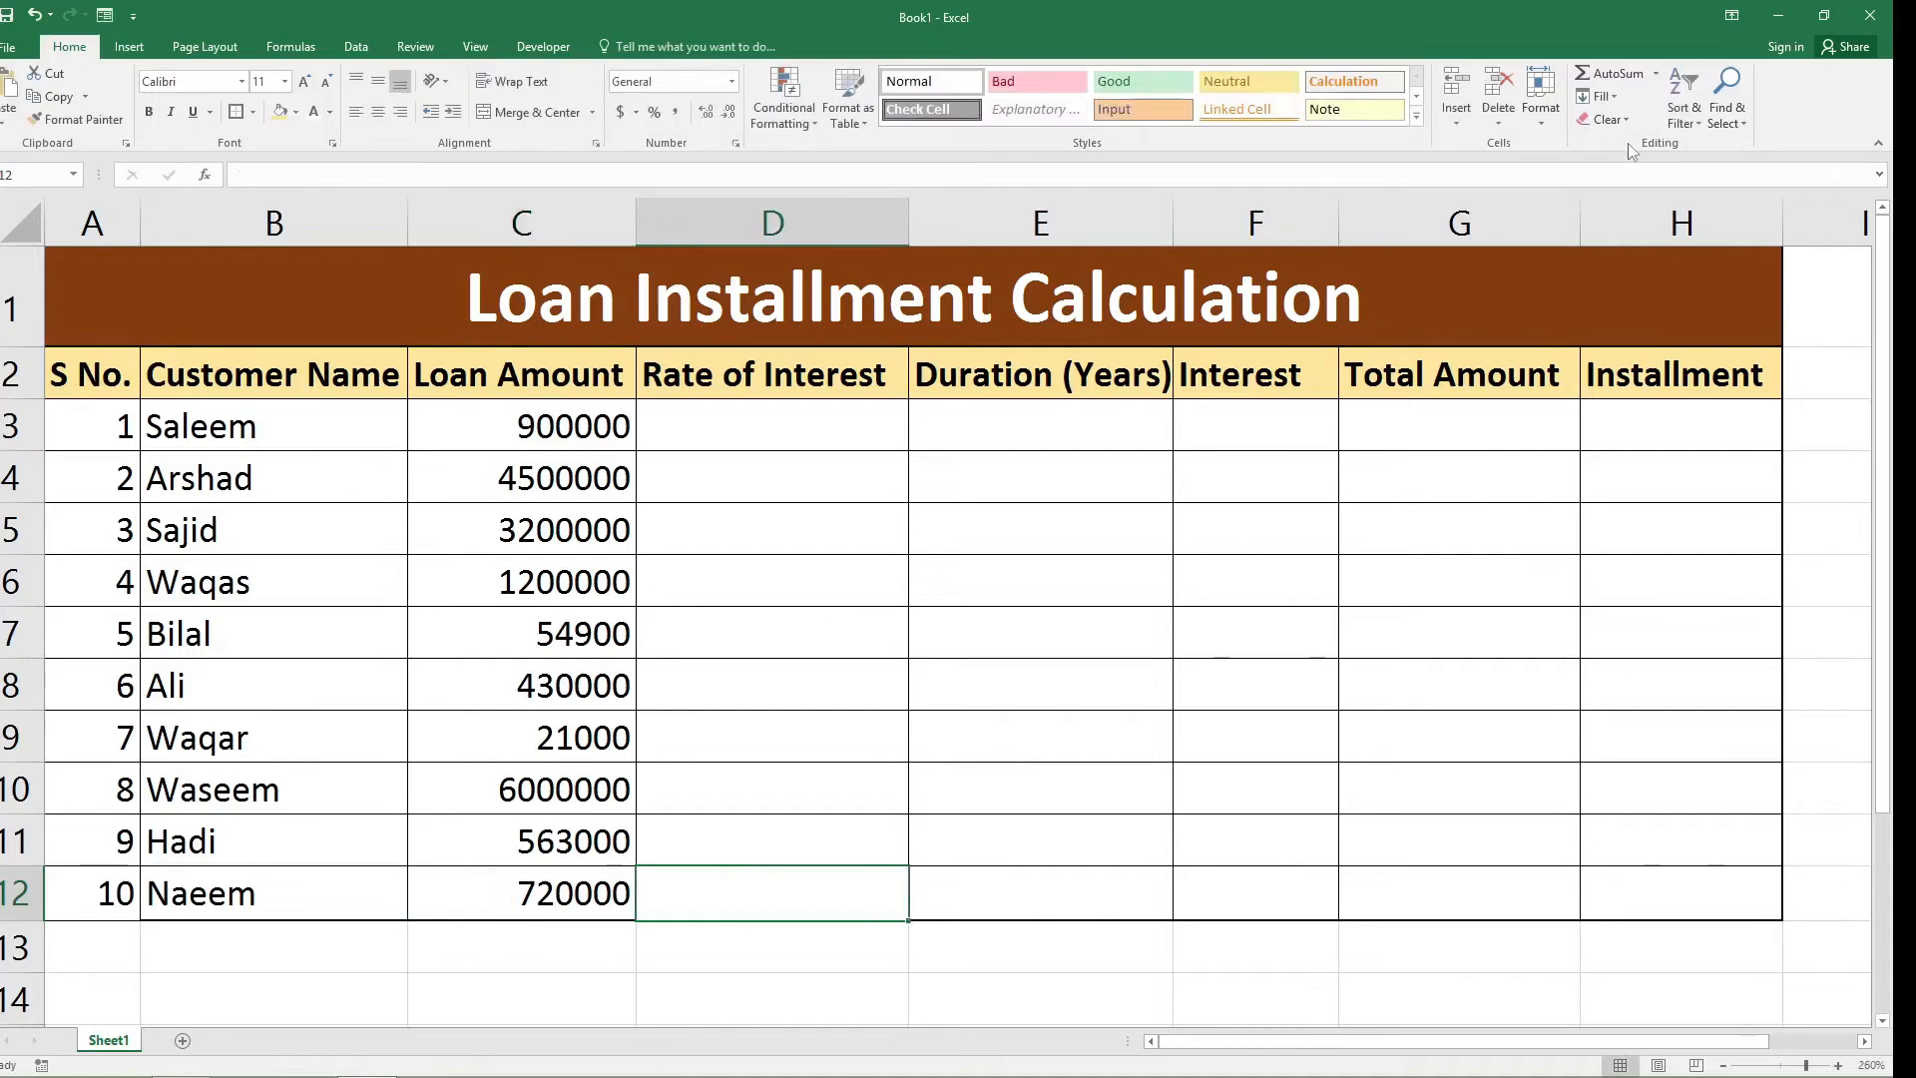
Enter interest rates of 6% and 4% in cells D3 and D4 of the Rate of Interest column.
left_click(840, 417)
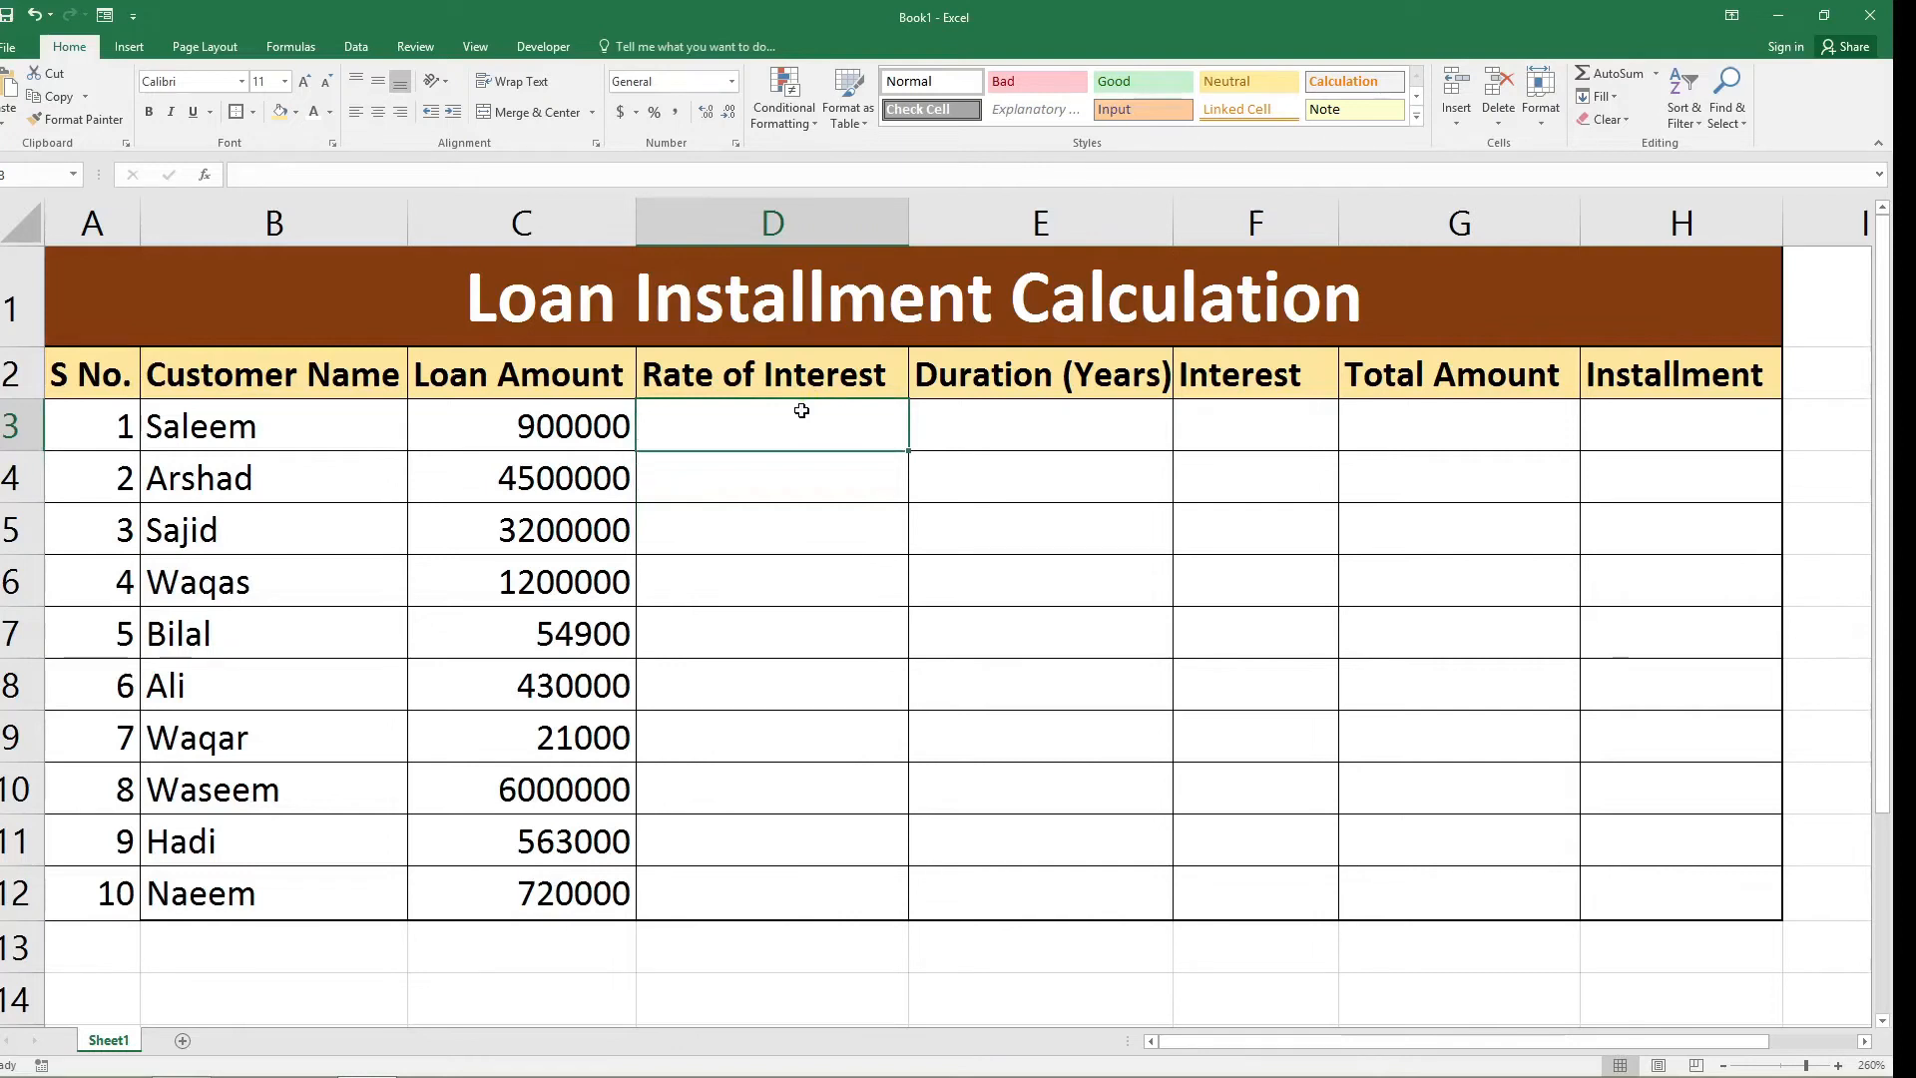
type("6%")
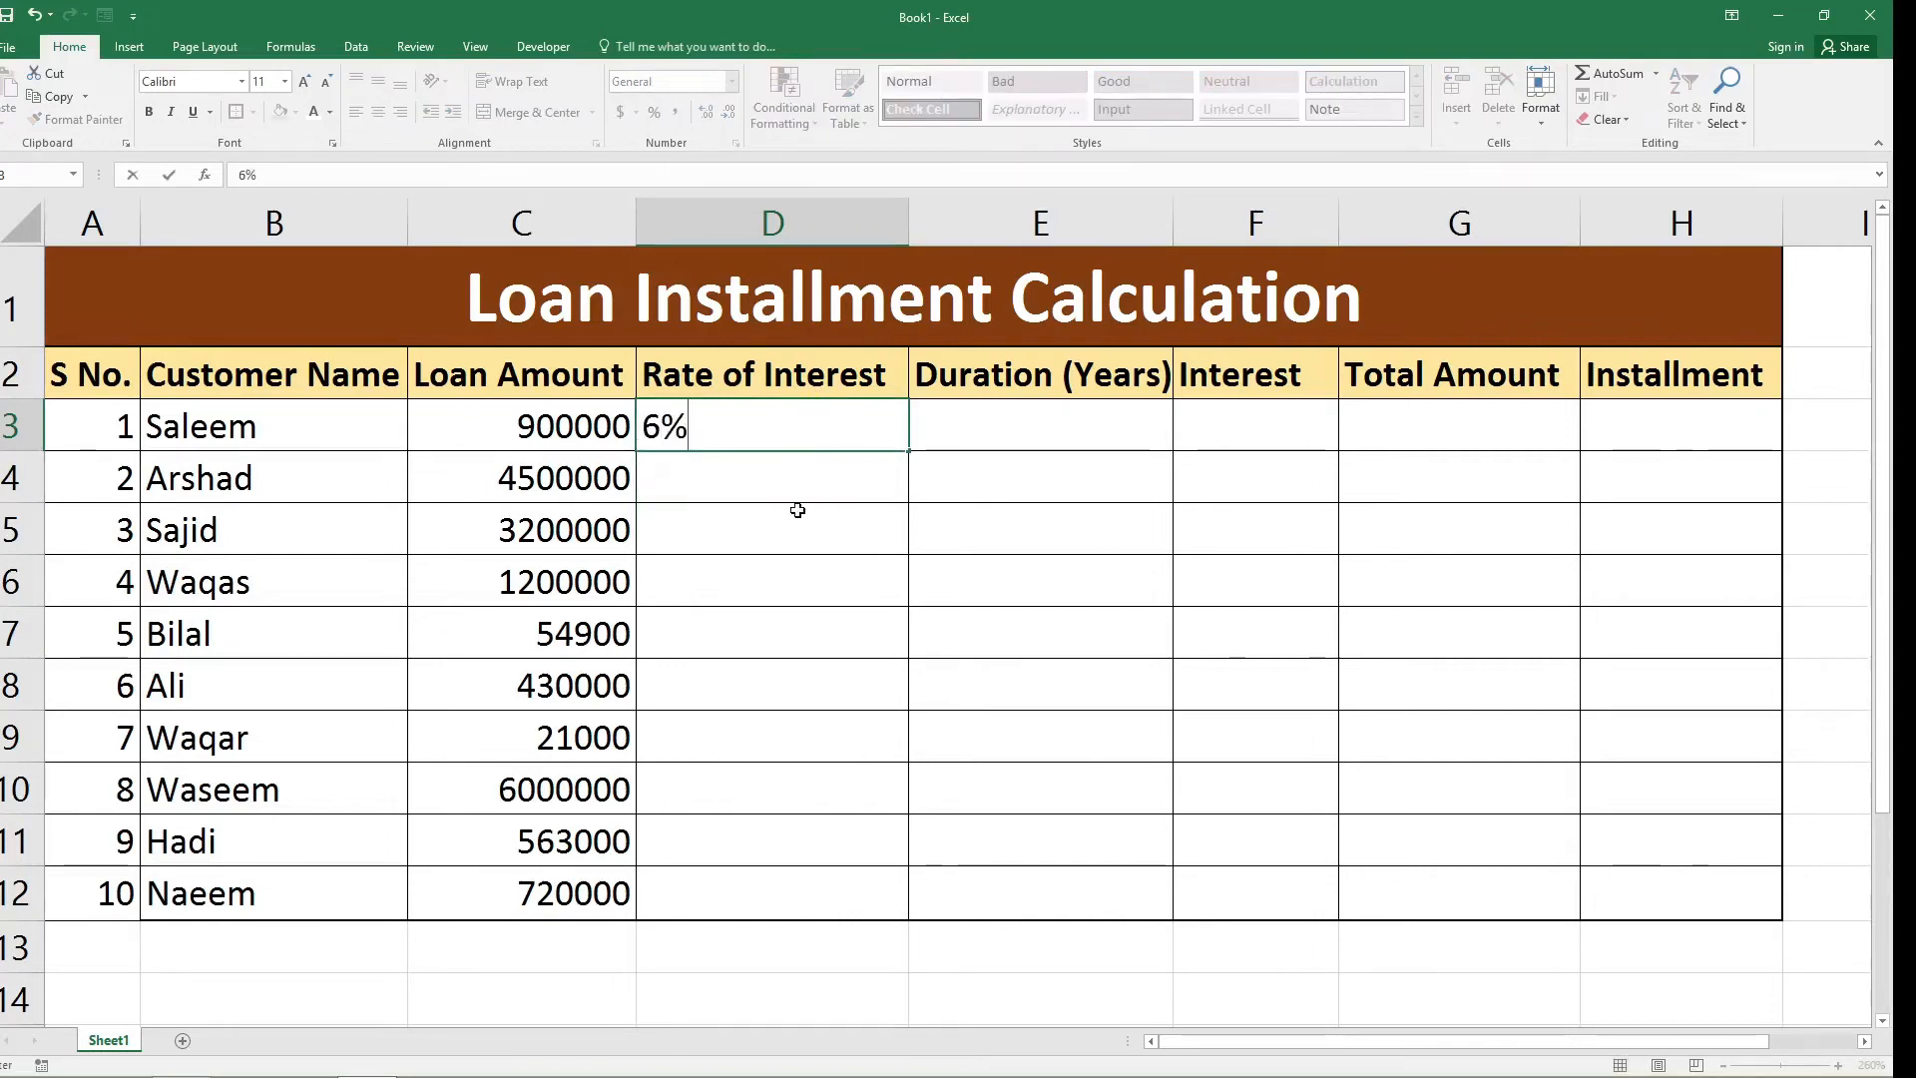
key("Return")
type("4")
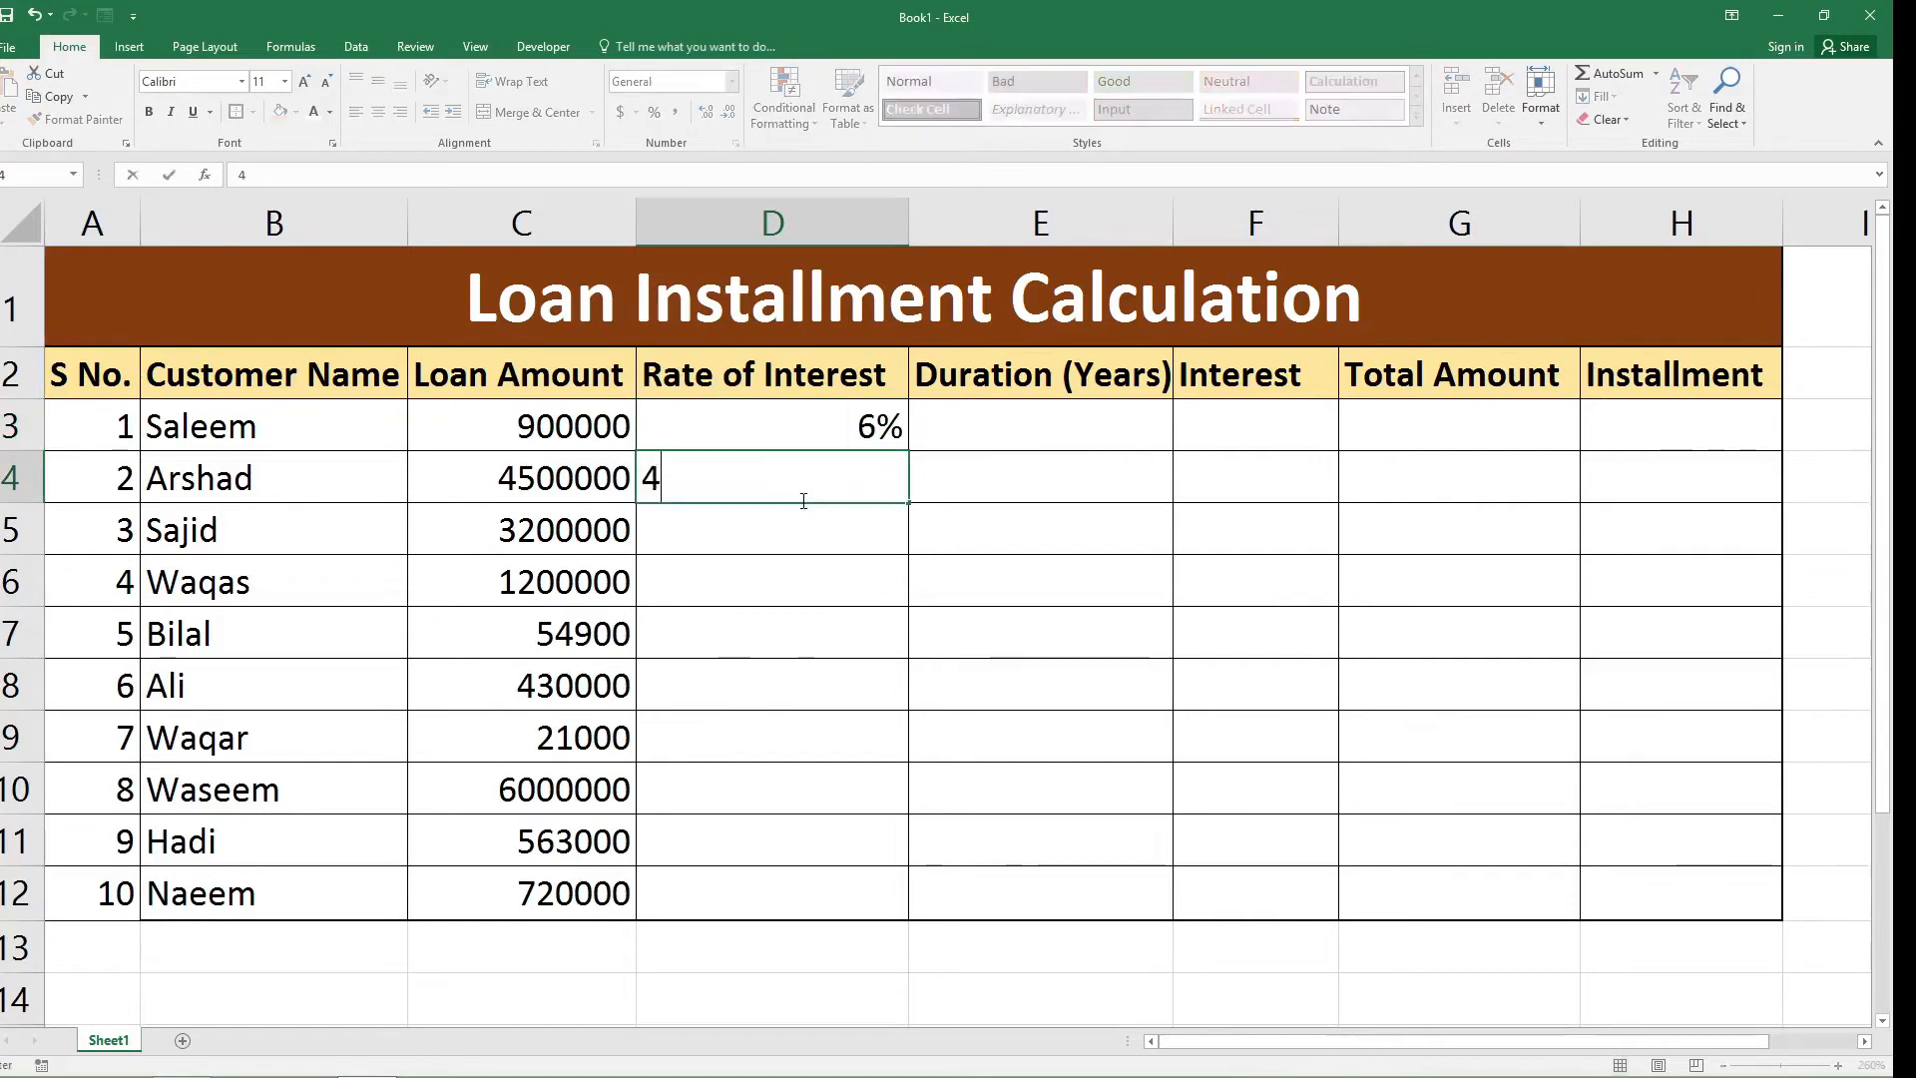
type("%")
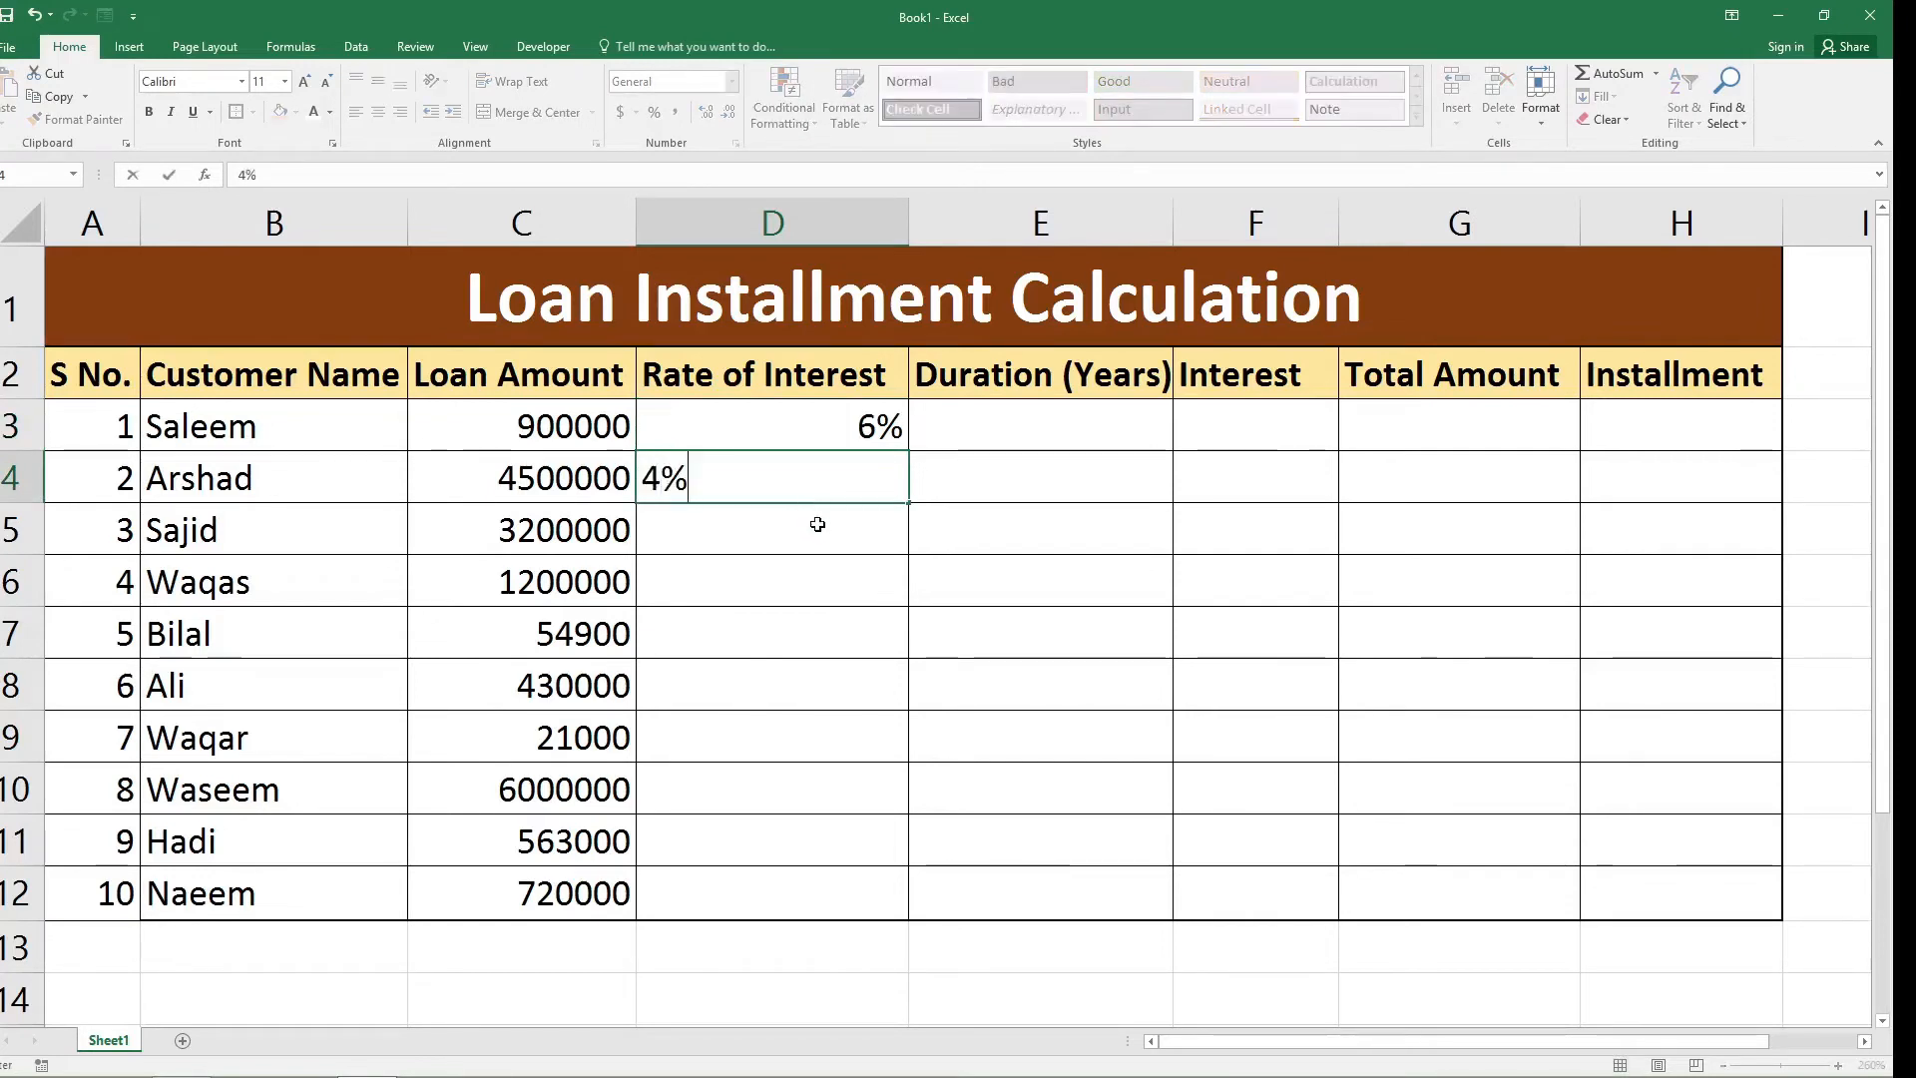
key("Return")
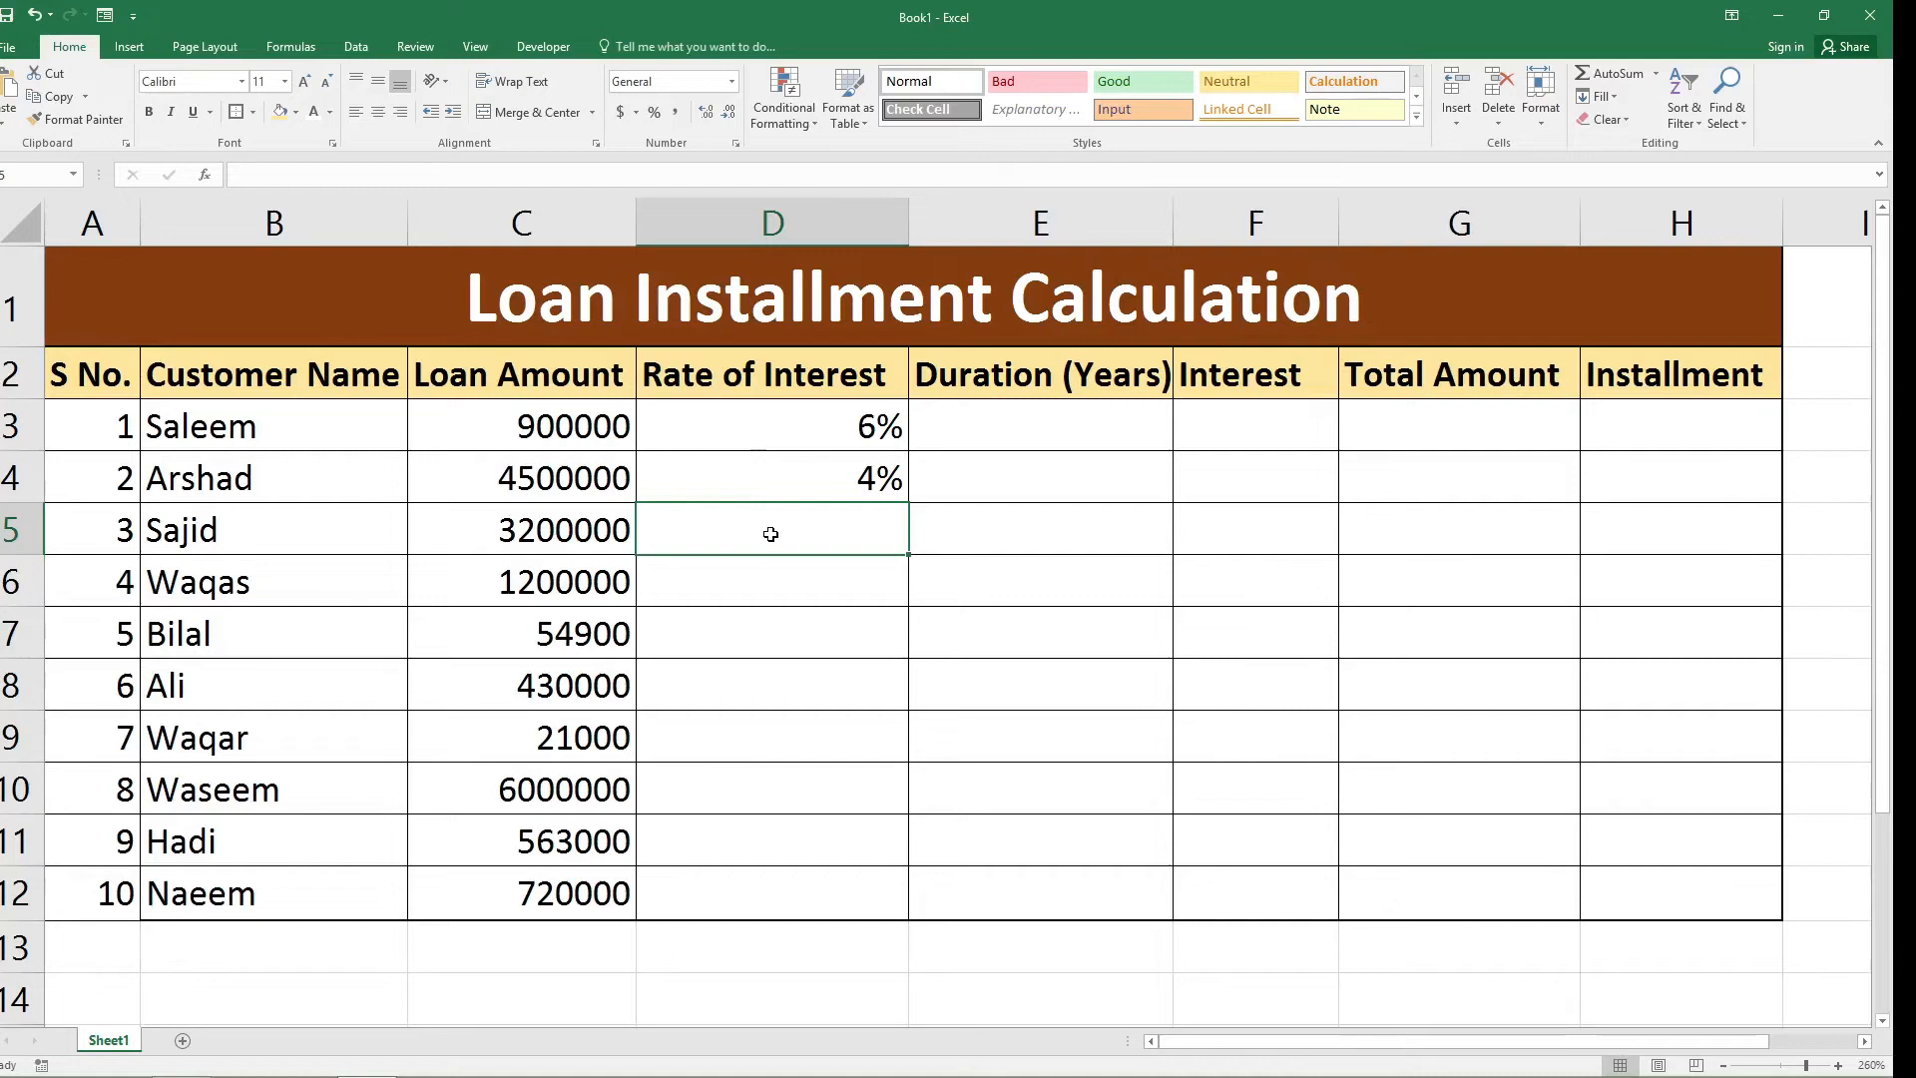
Enter interest rates of 5% and 2% in cells D5 and D6 of the Rate of Interest column.
type("5%")
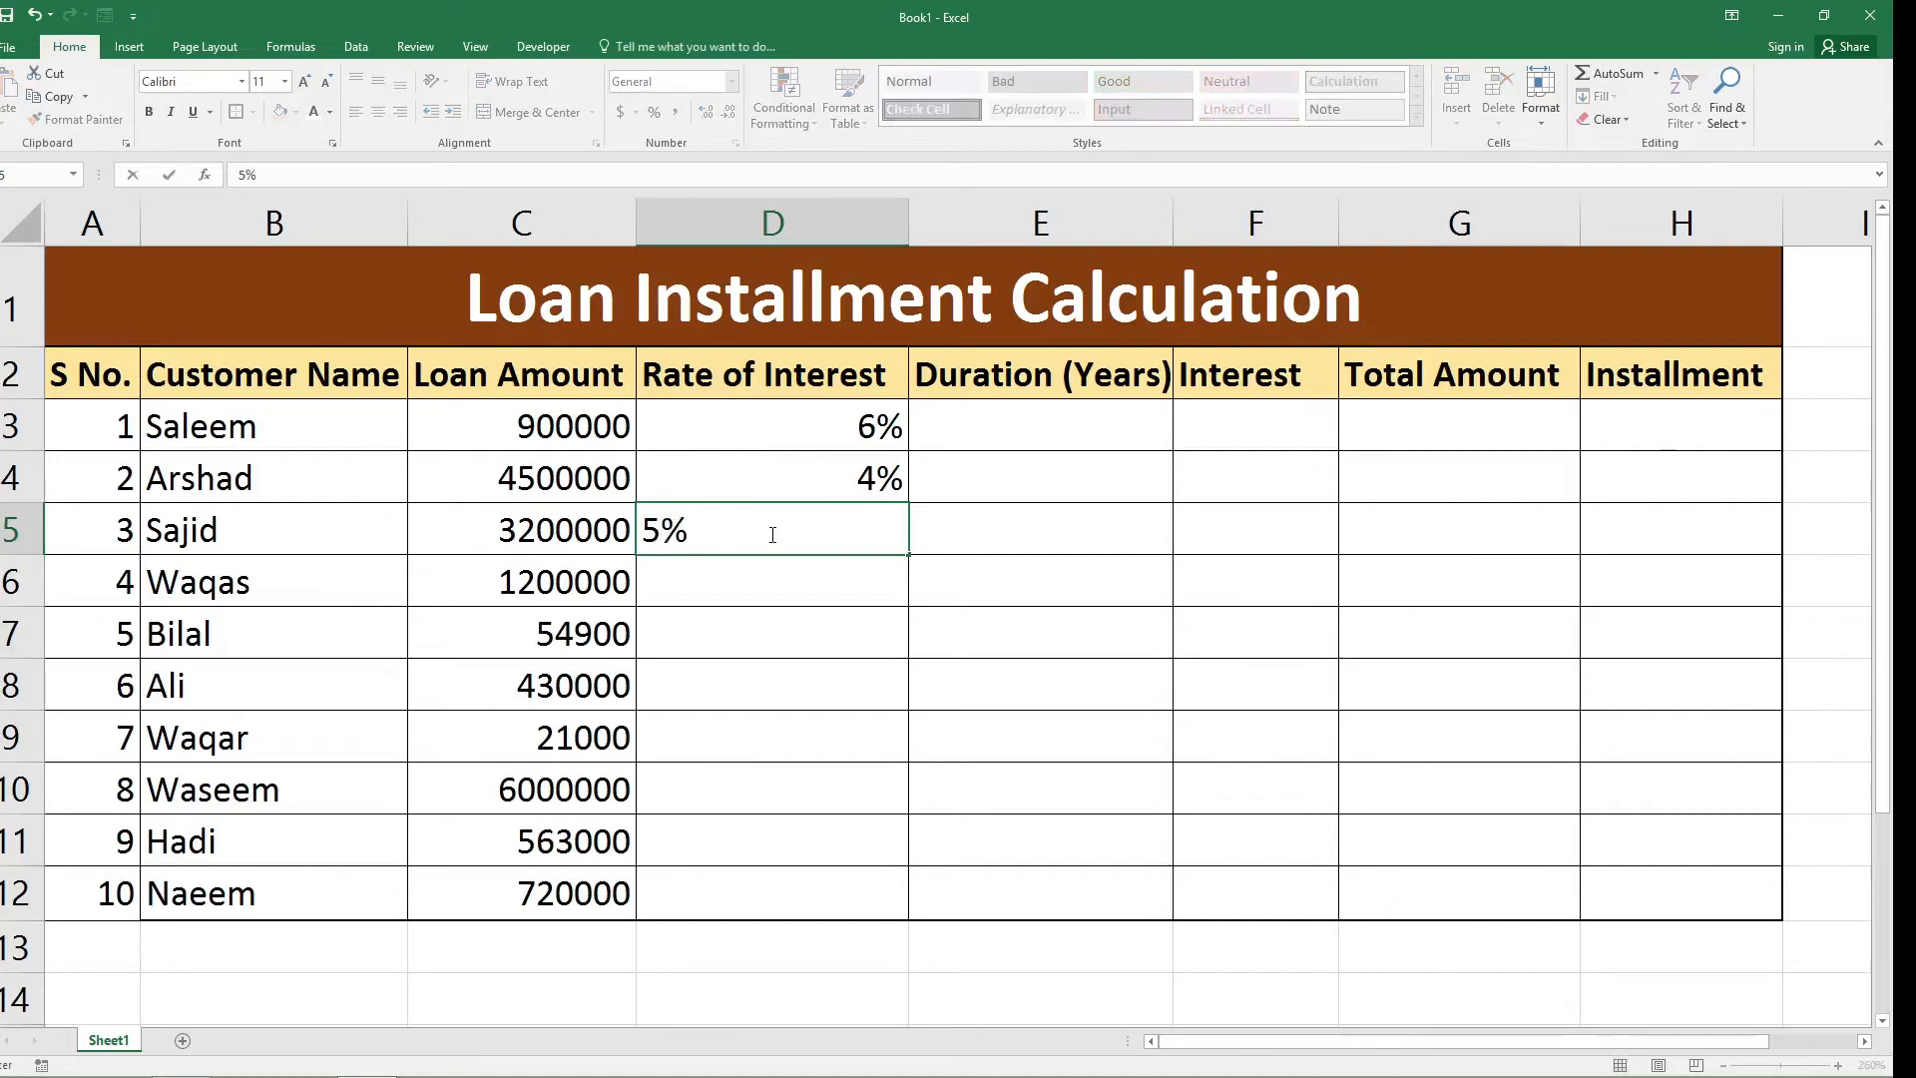
key("Return")
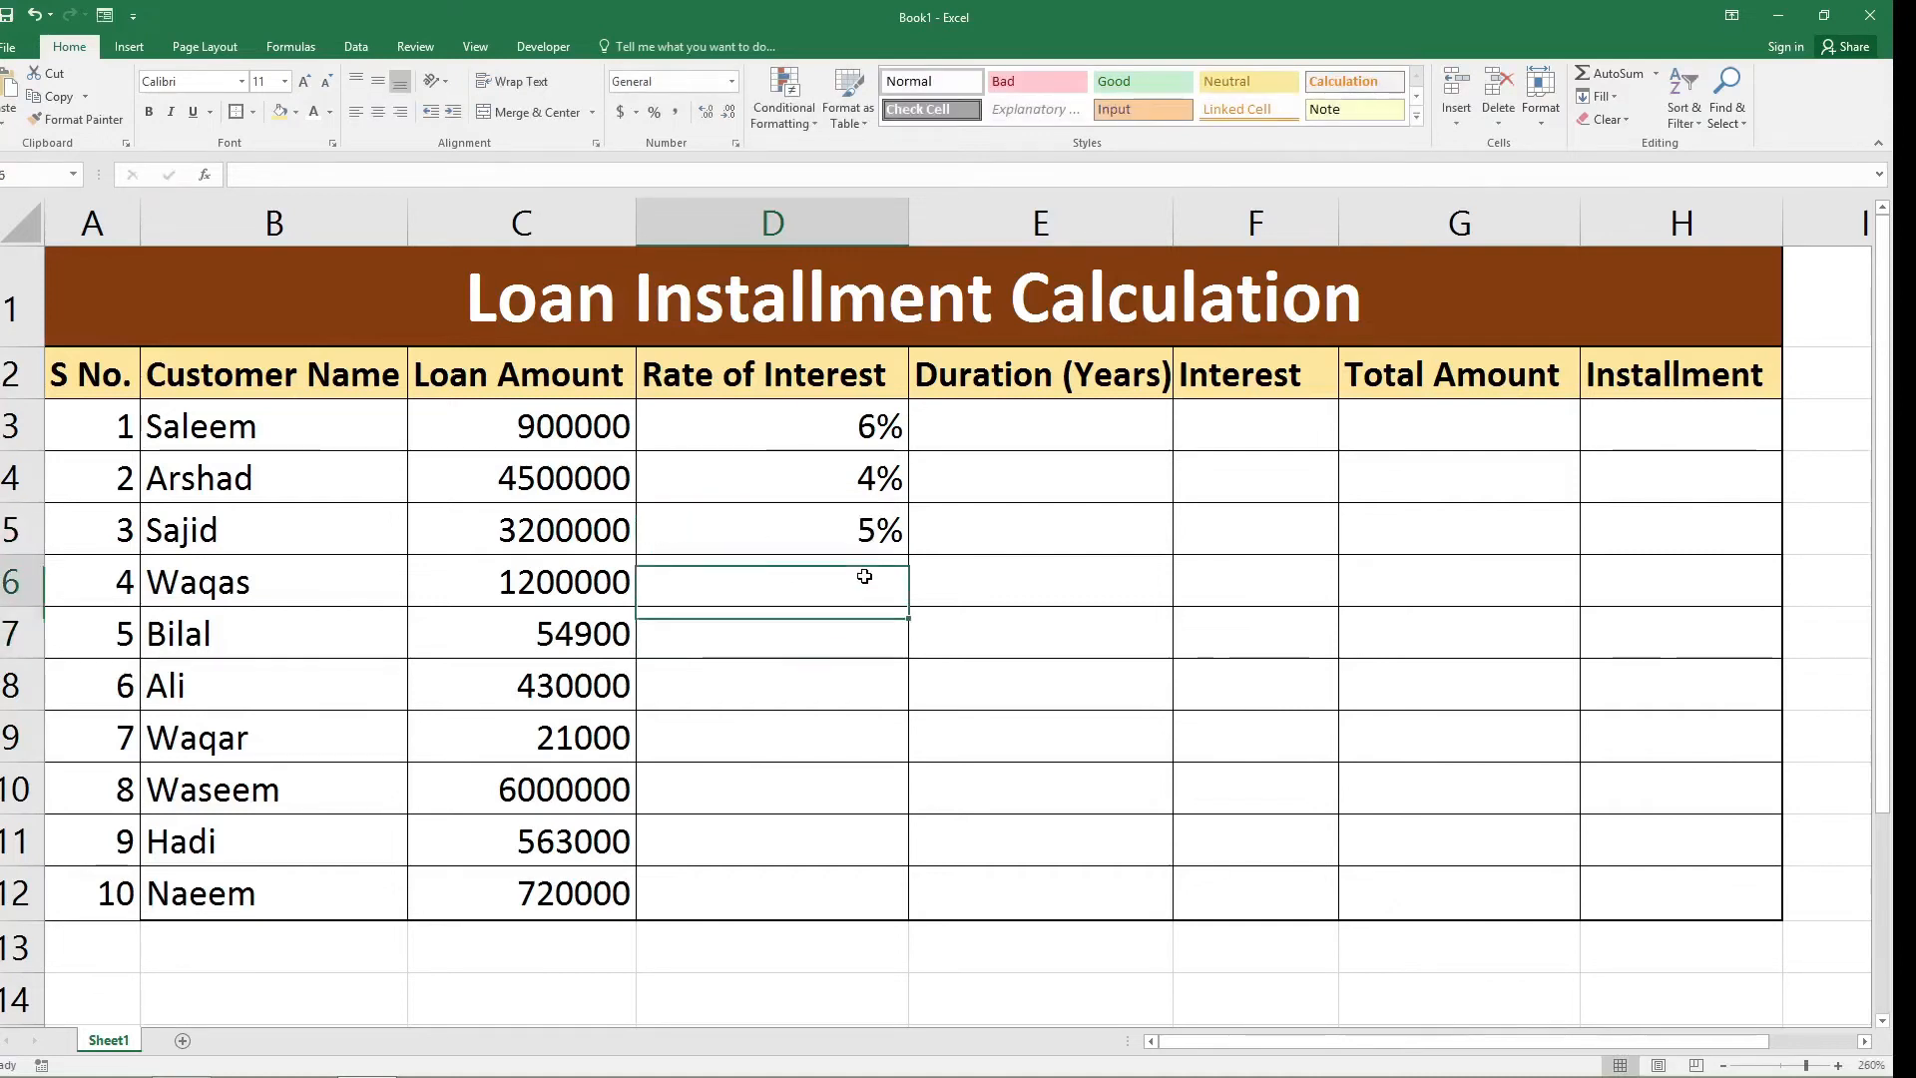
type("2%")
left_click(880, 625)
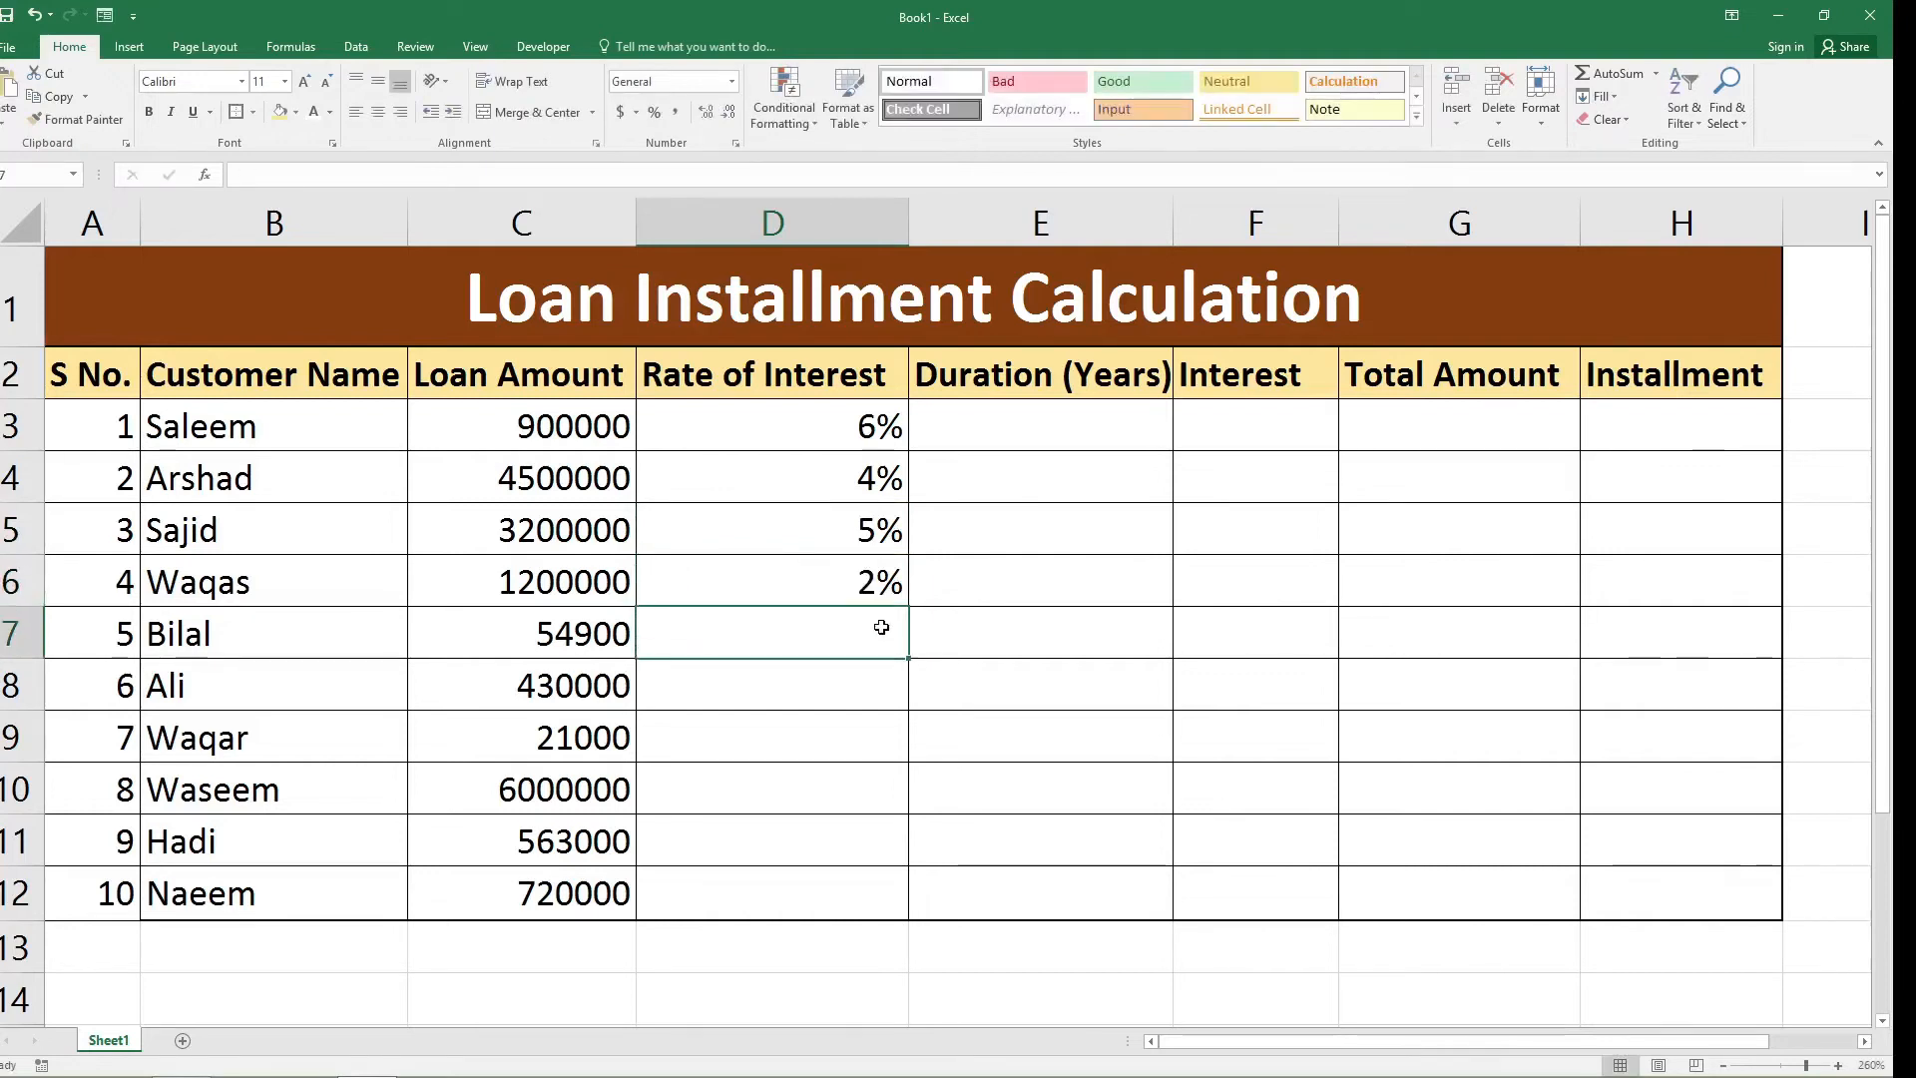
Enter interest rates of 6%, 7% and 1% in cells D7 to D9 of the Rate of Interest column.
type("6%")
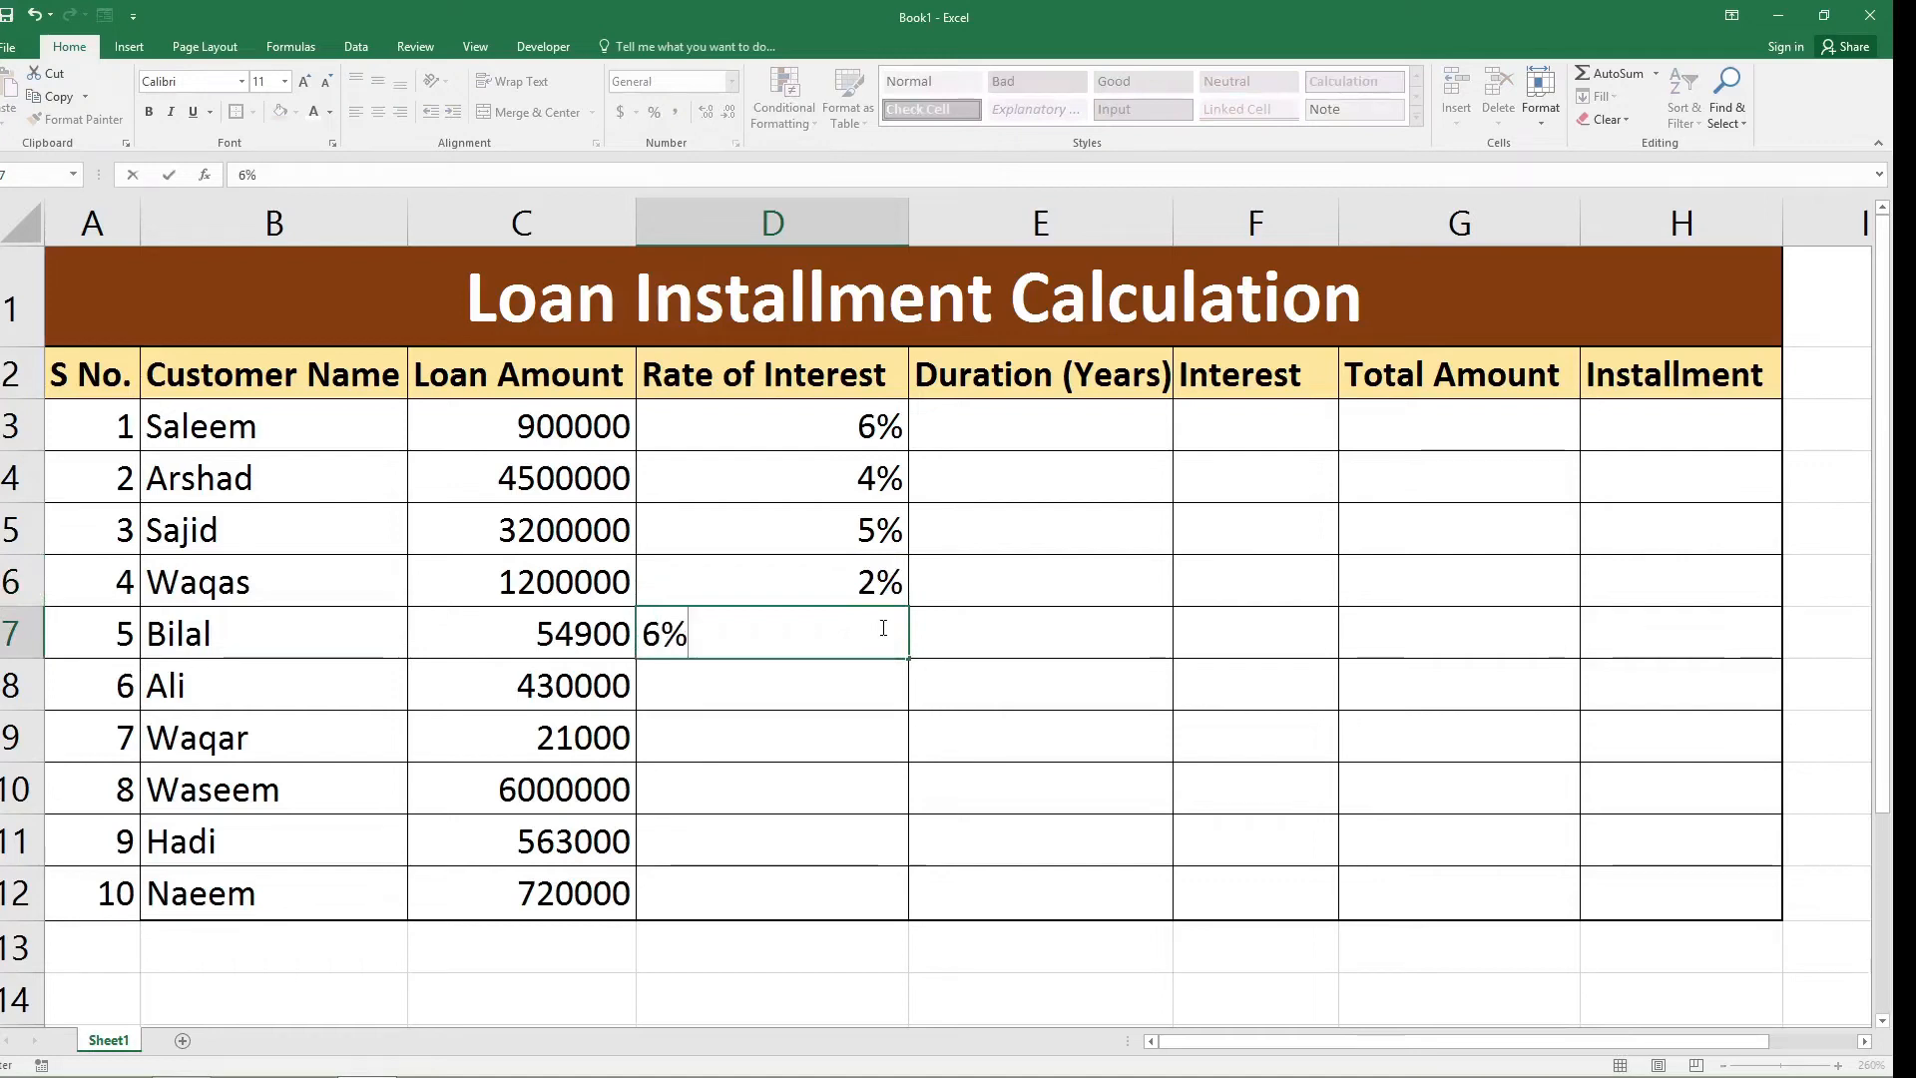
left_click(865, 689)
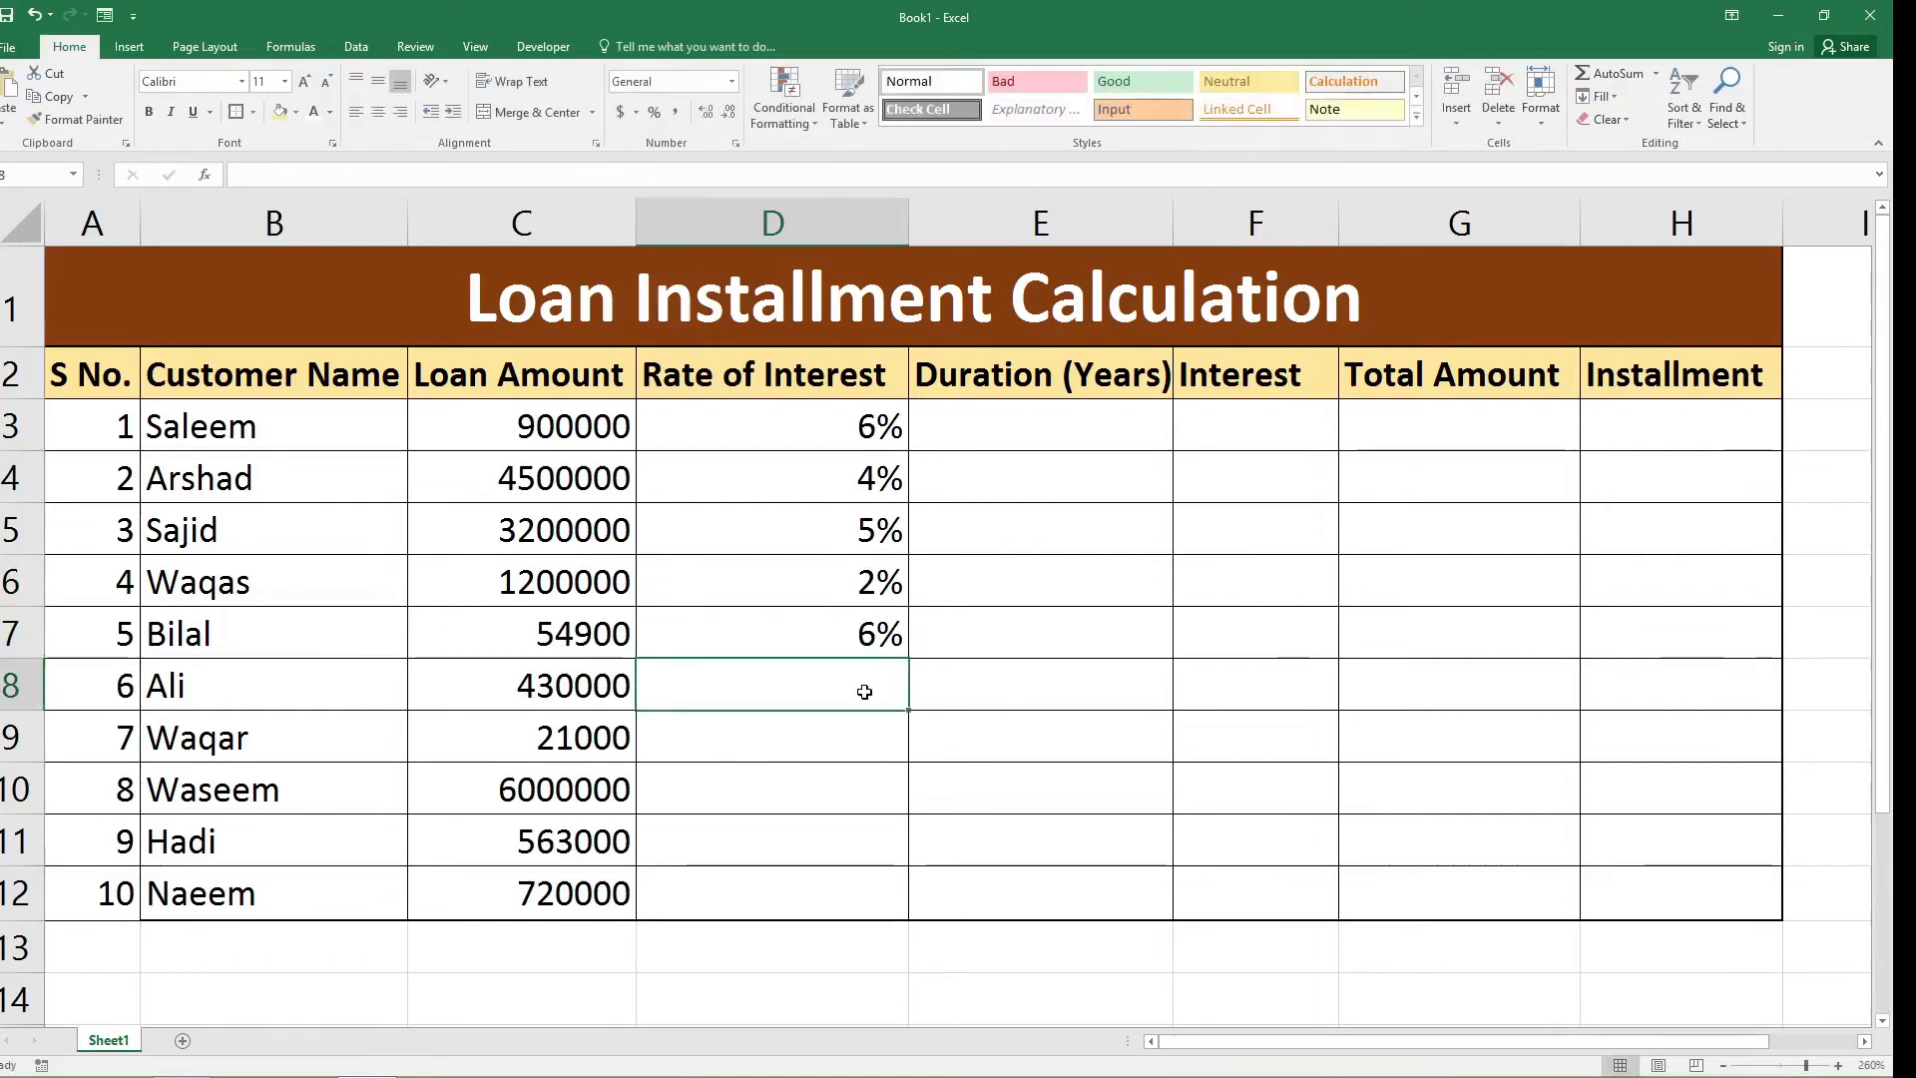
type("7")
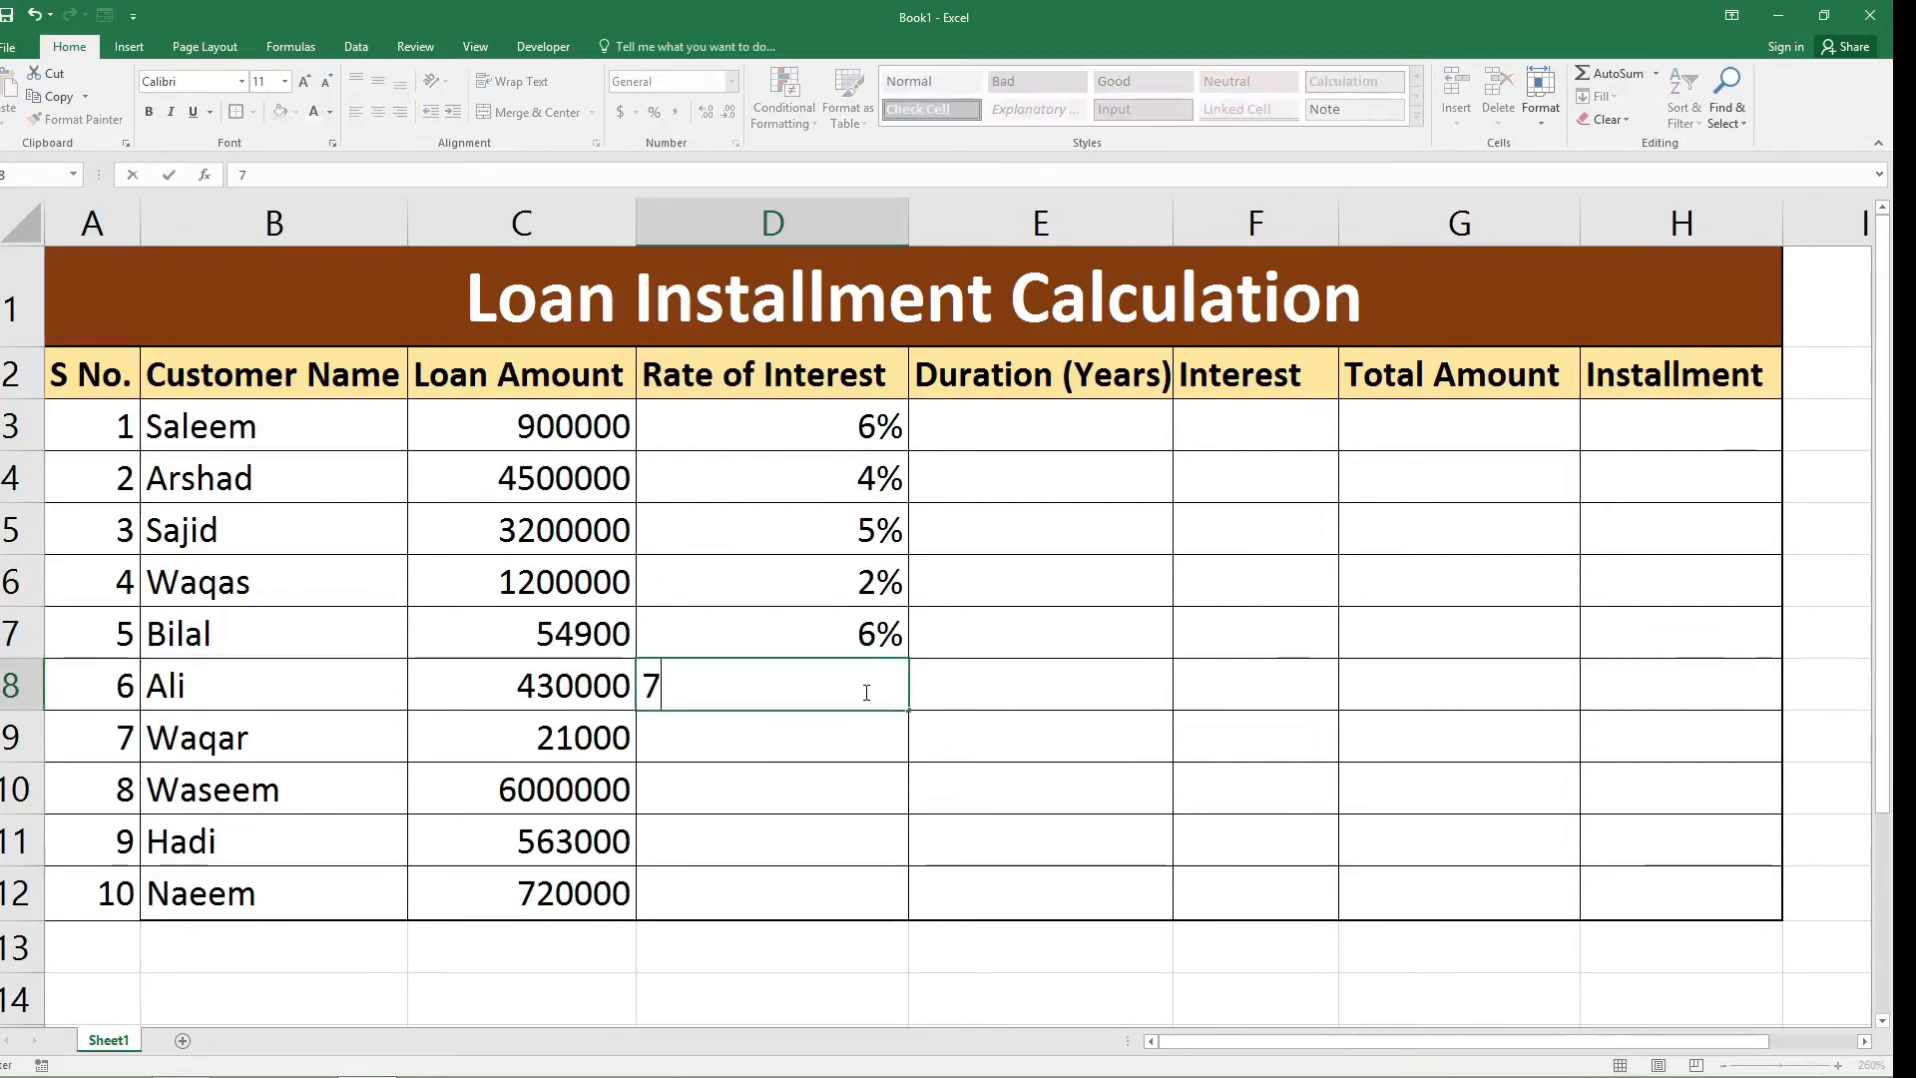
type("%")
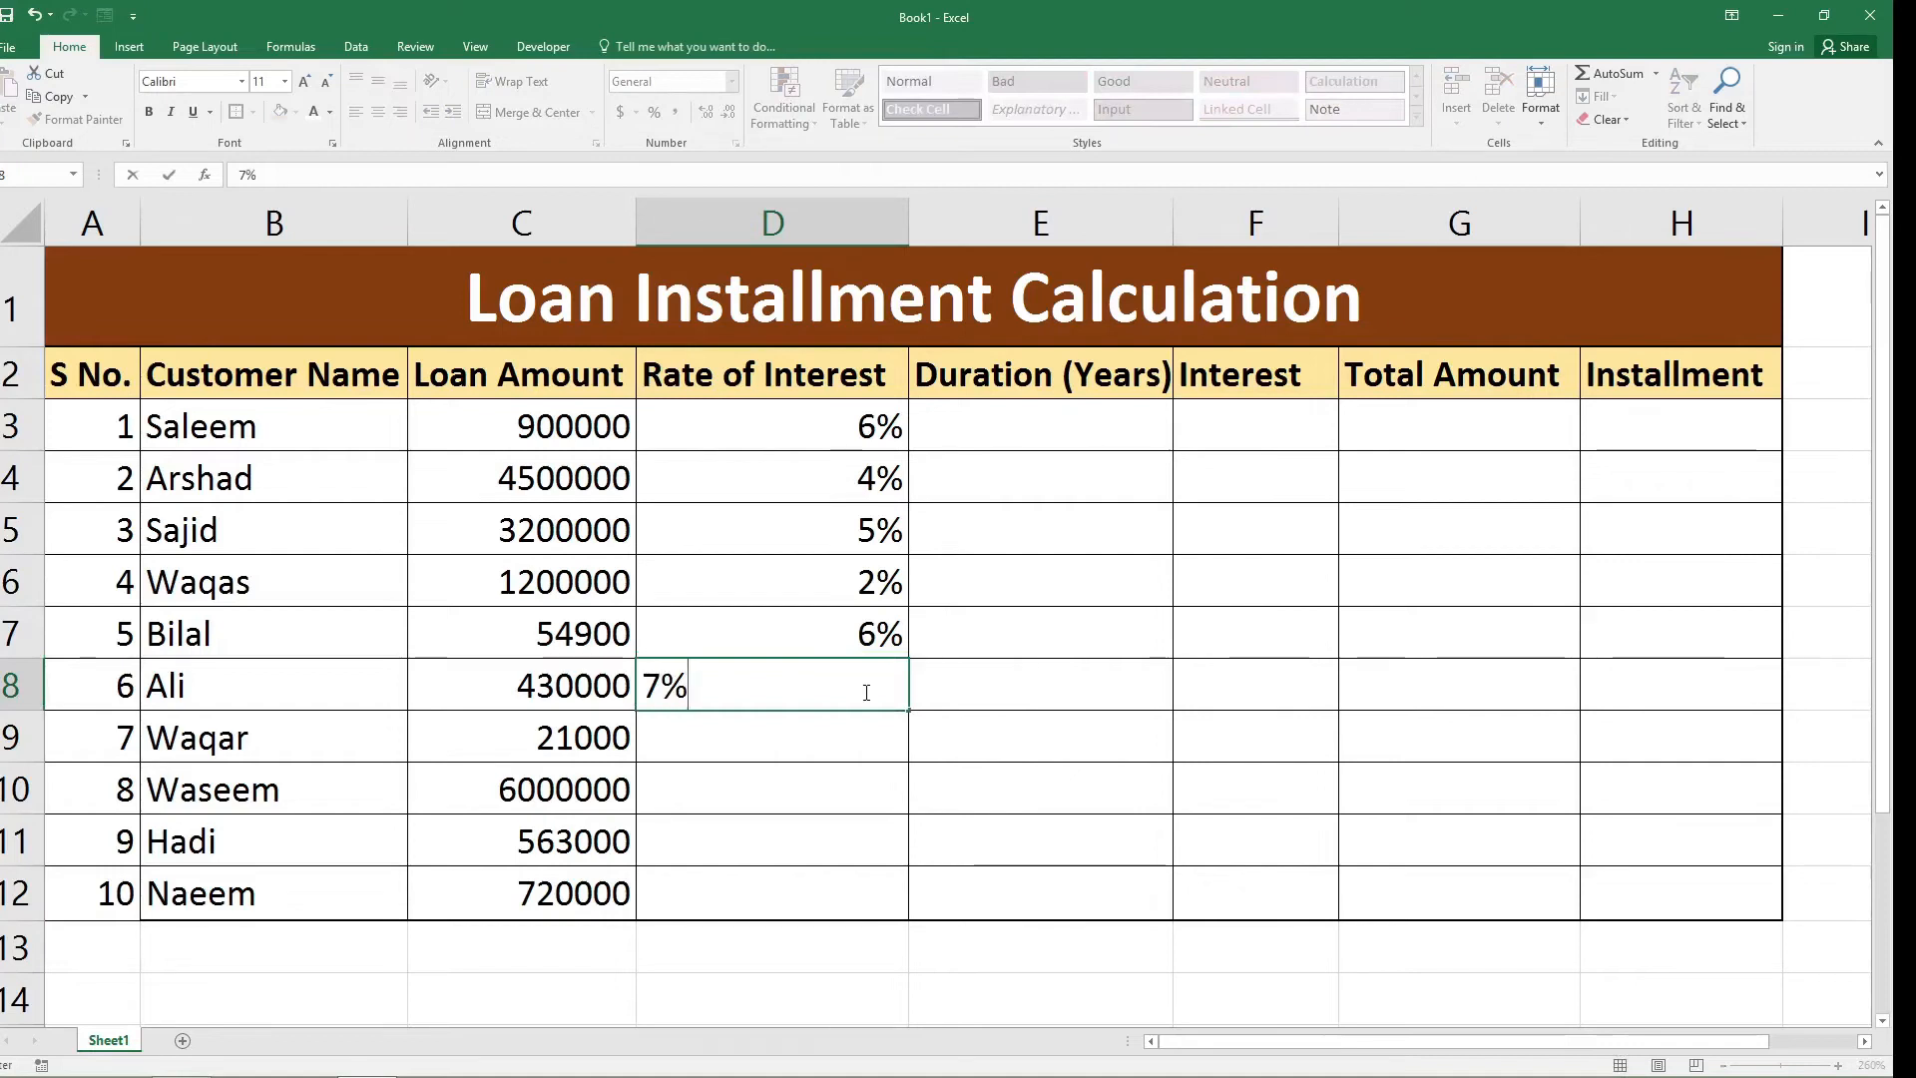
left_click(868, 750)
type("1")
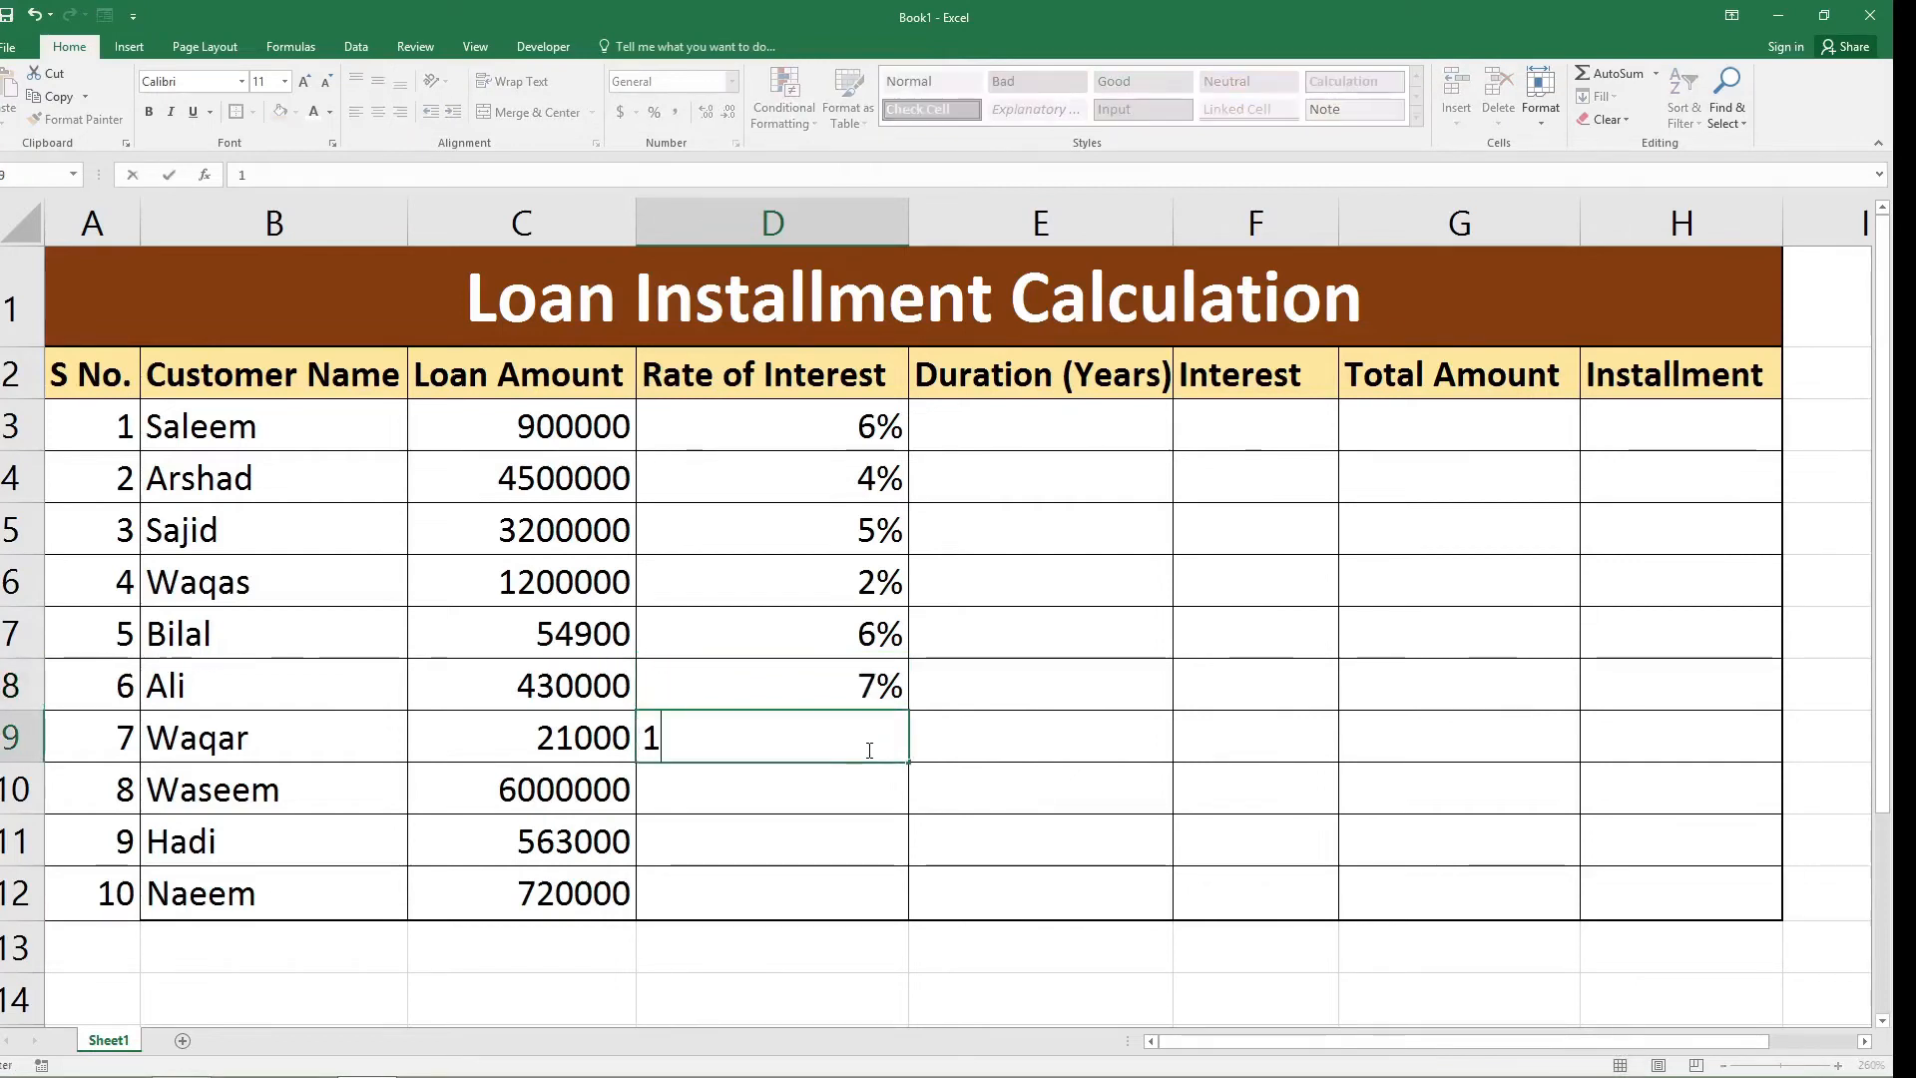
type("%")
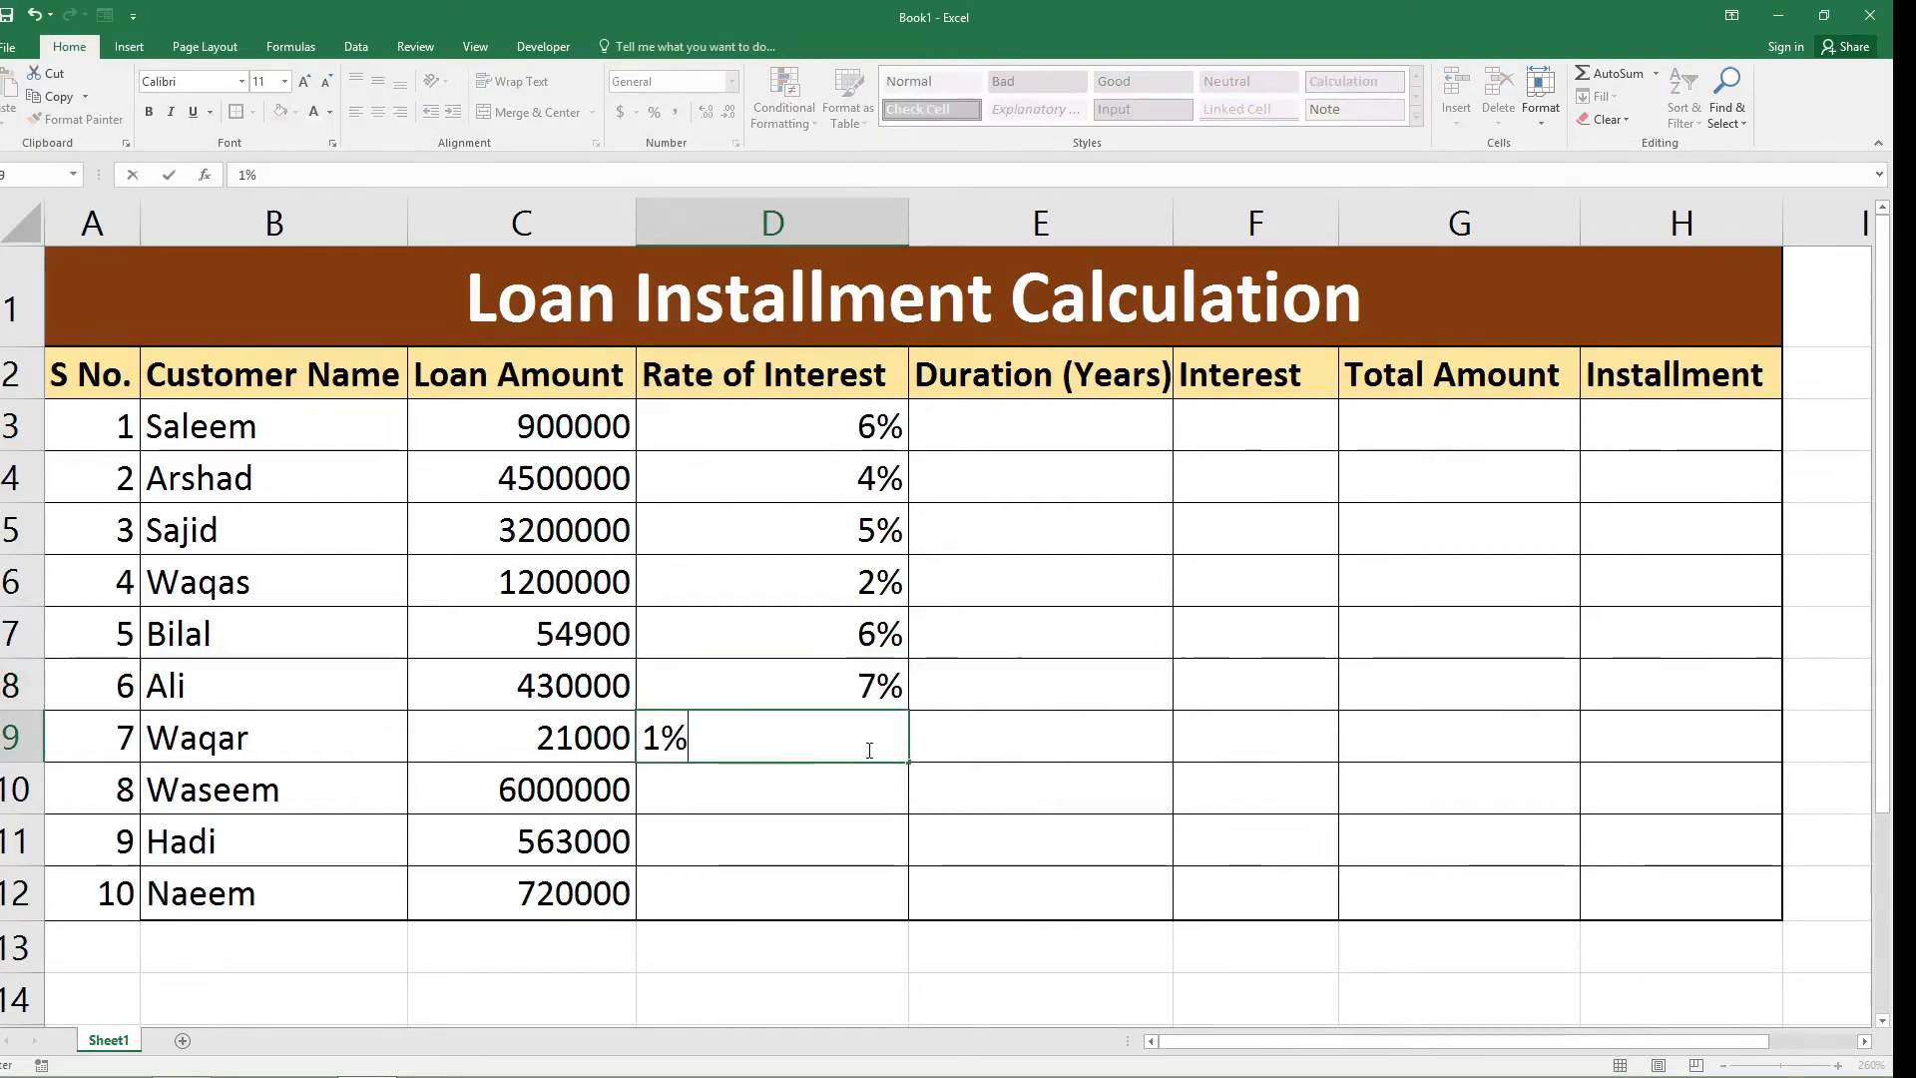
Enter interest rates of 6%, 8% and 4% in cells D10 to D12 of the Rate of Interest column.
left_click(856, 792)
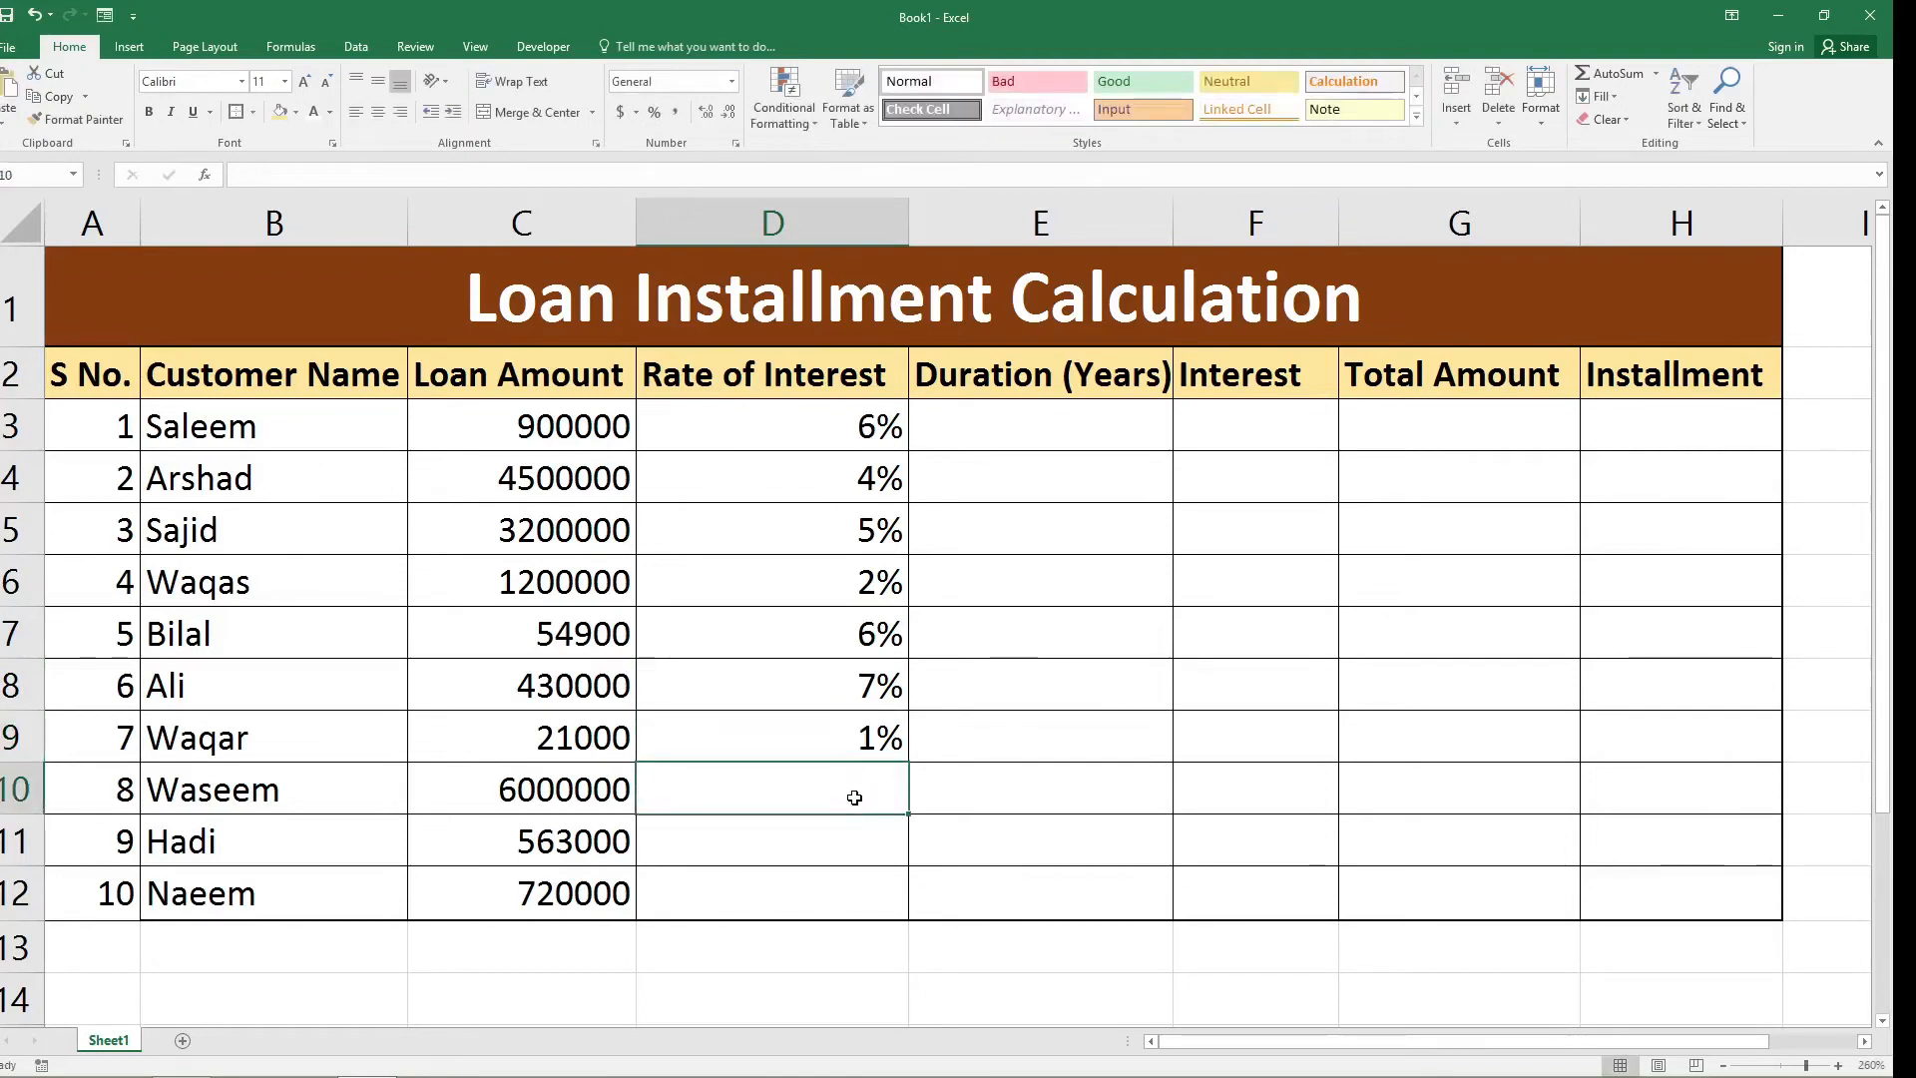
type("6%")
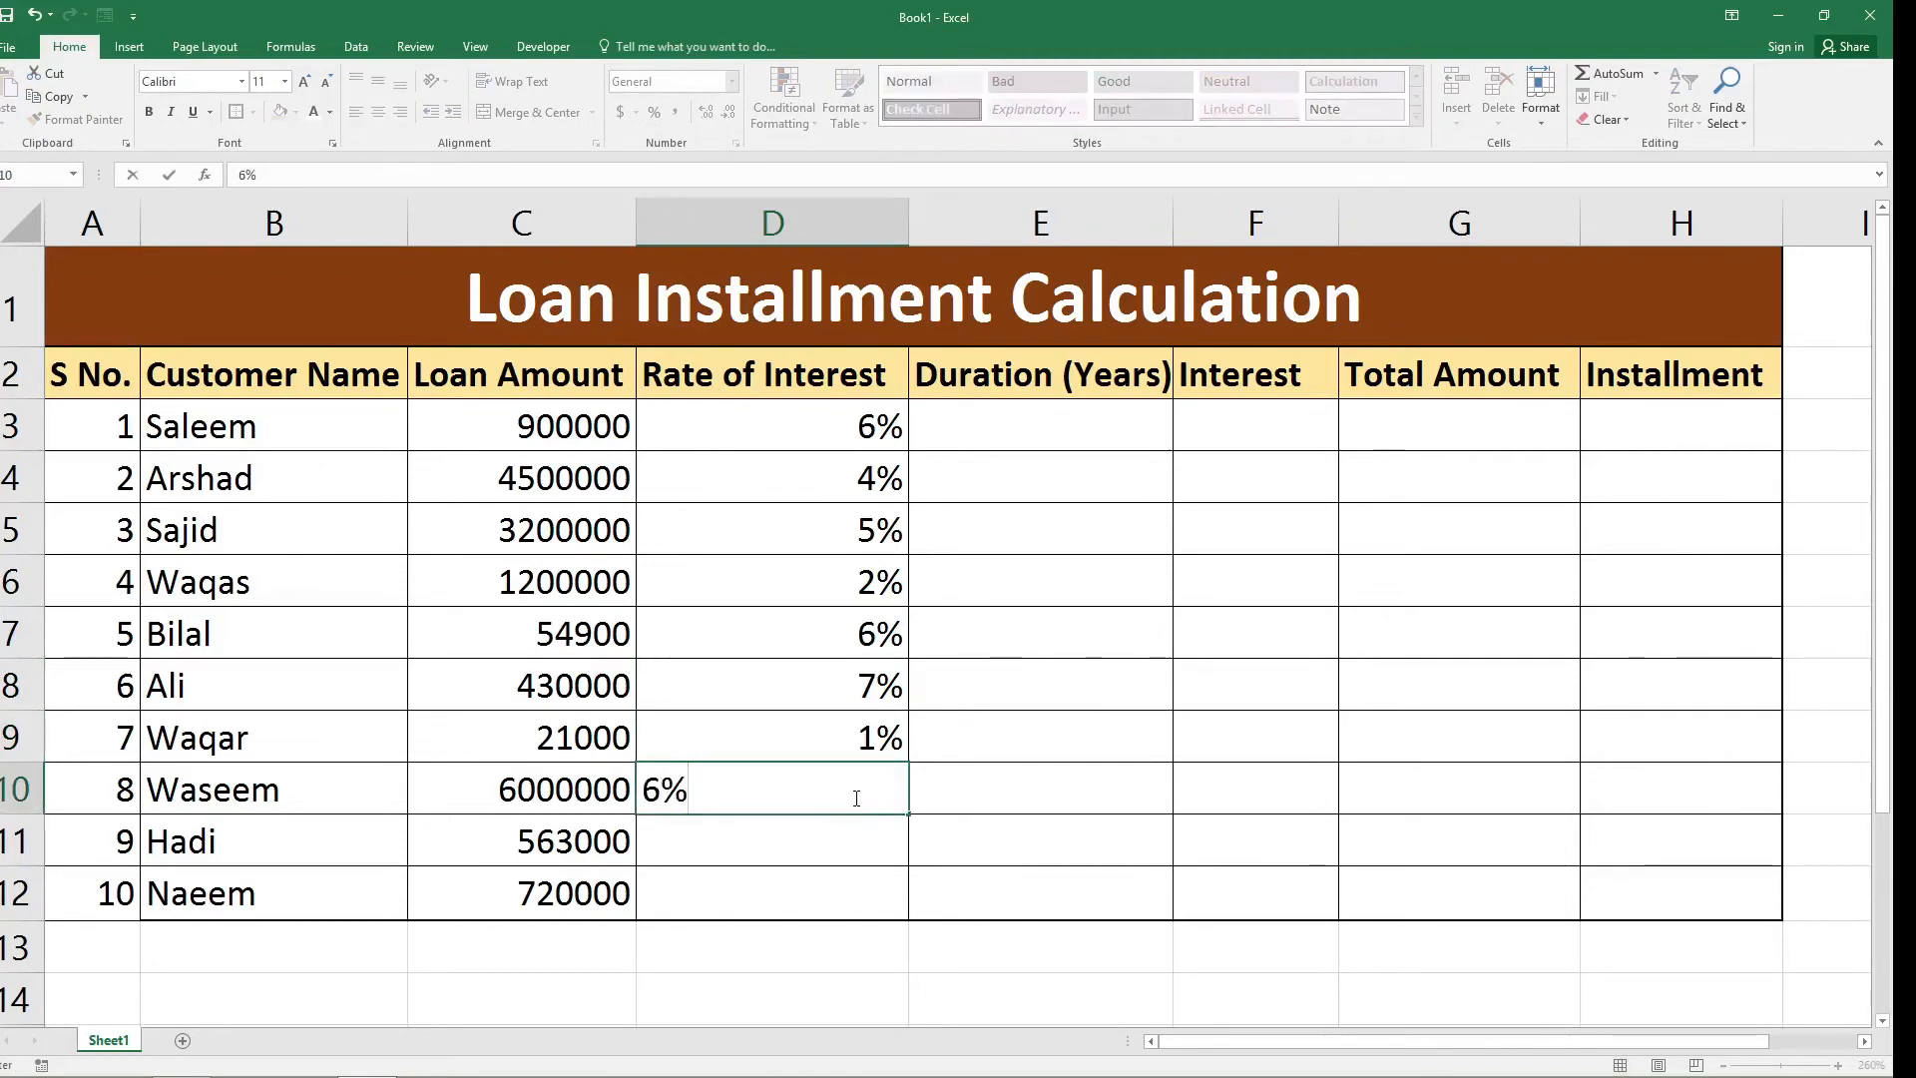
left_click(845, 844)
type("8")
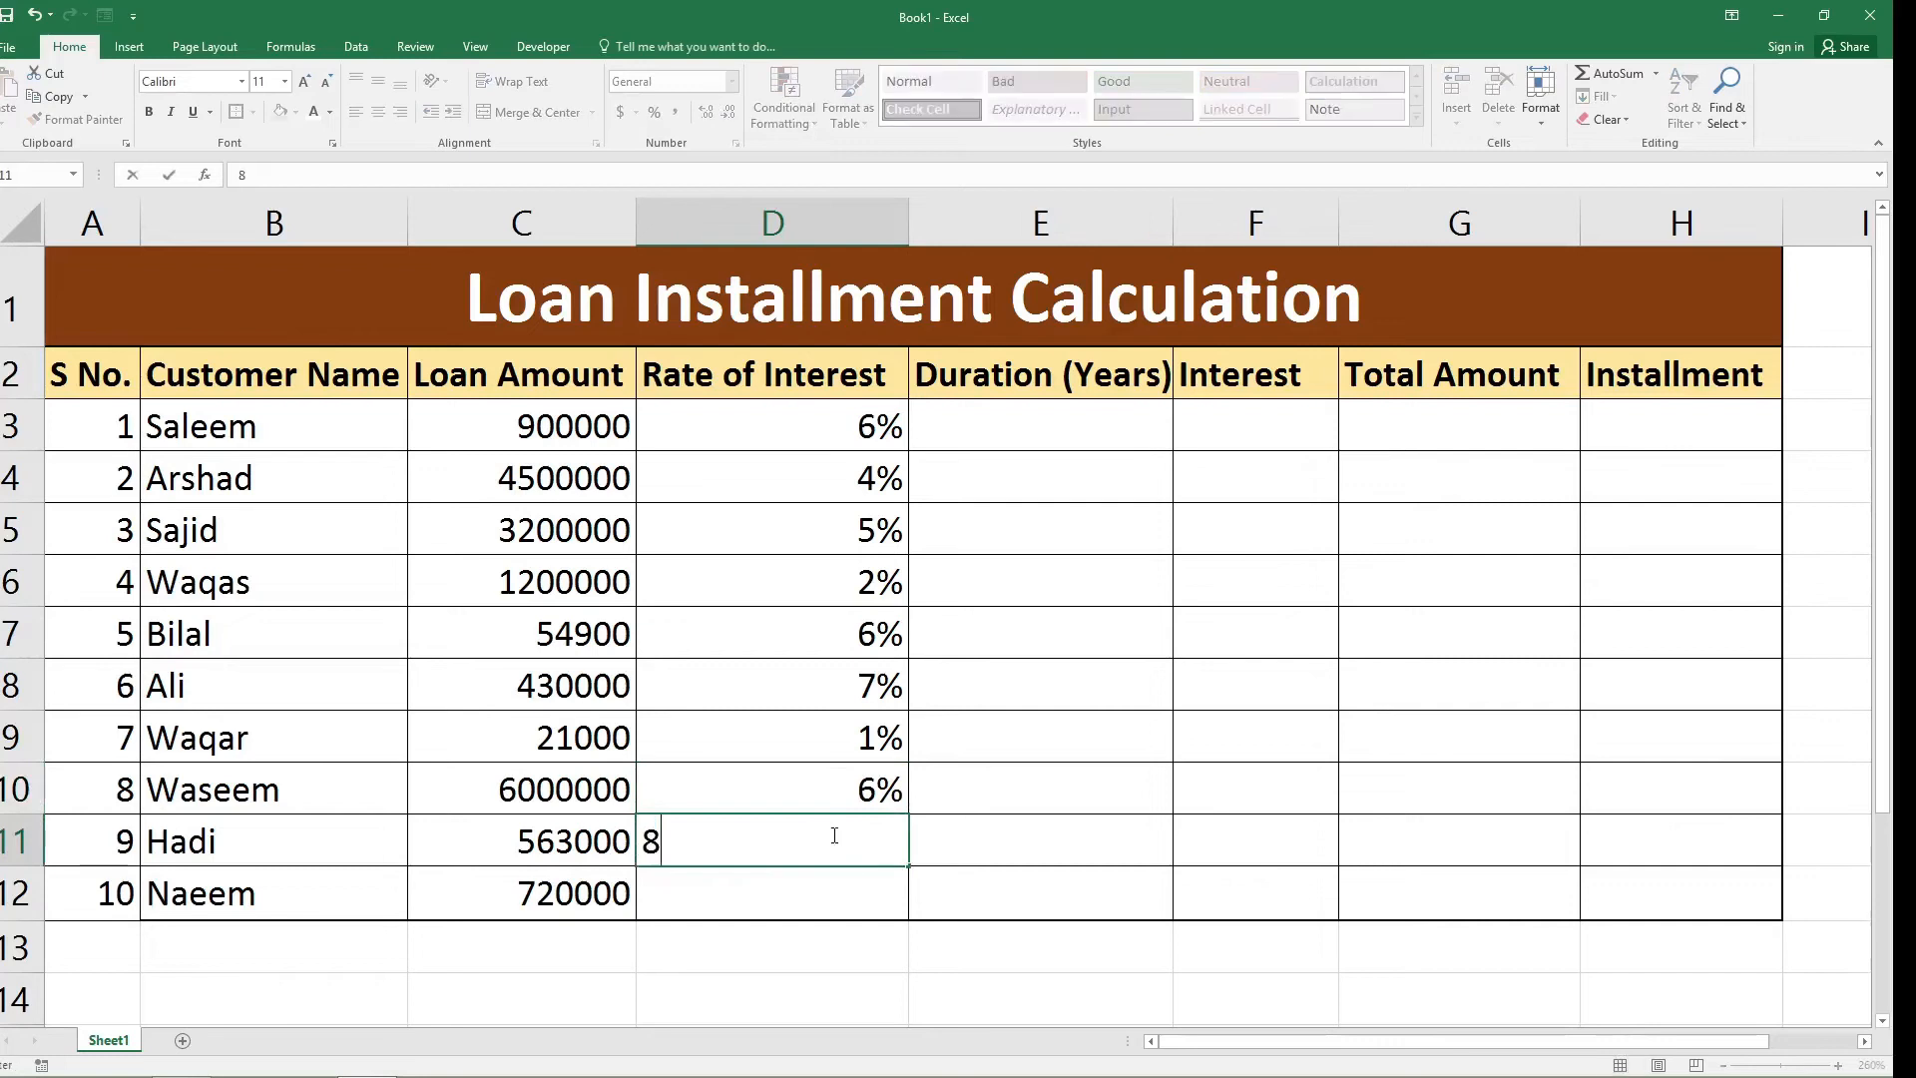
type("%")
left_click(868, 895)
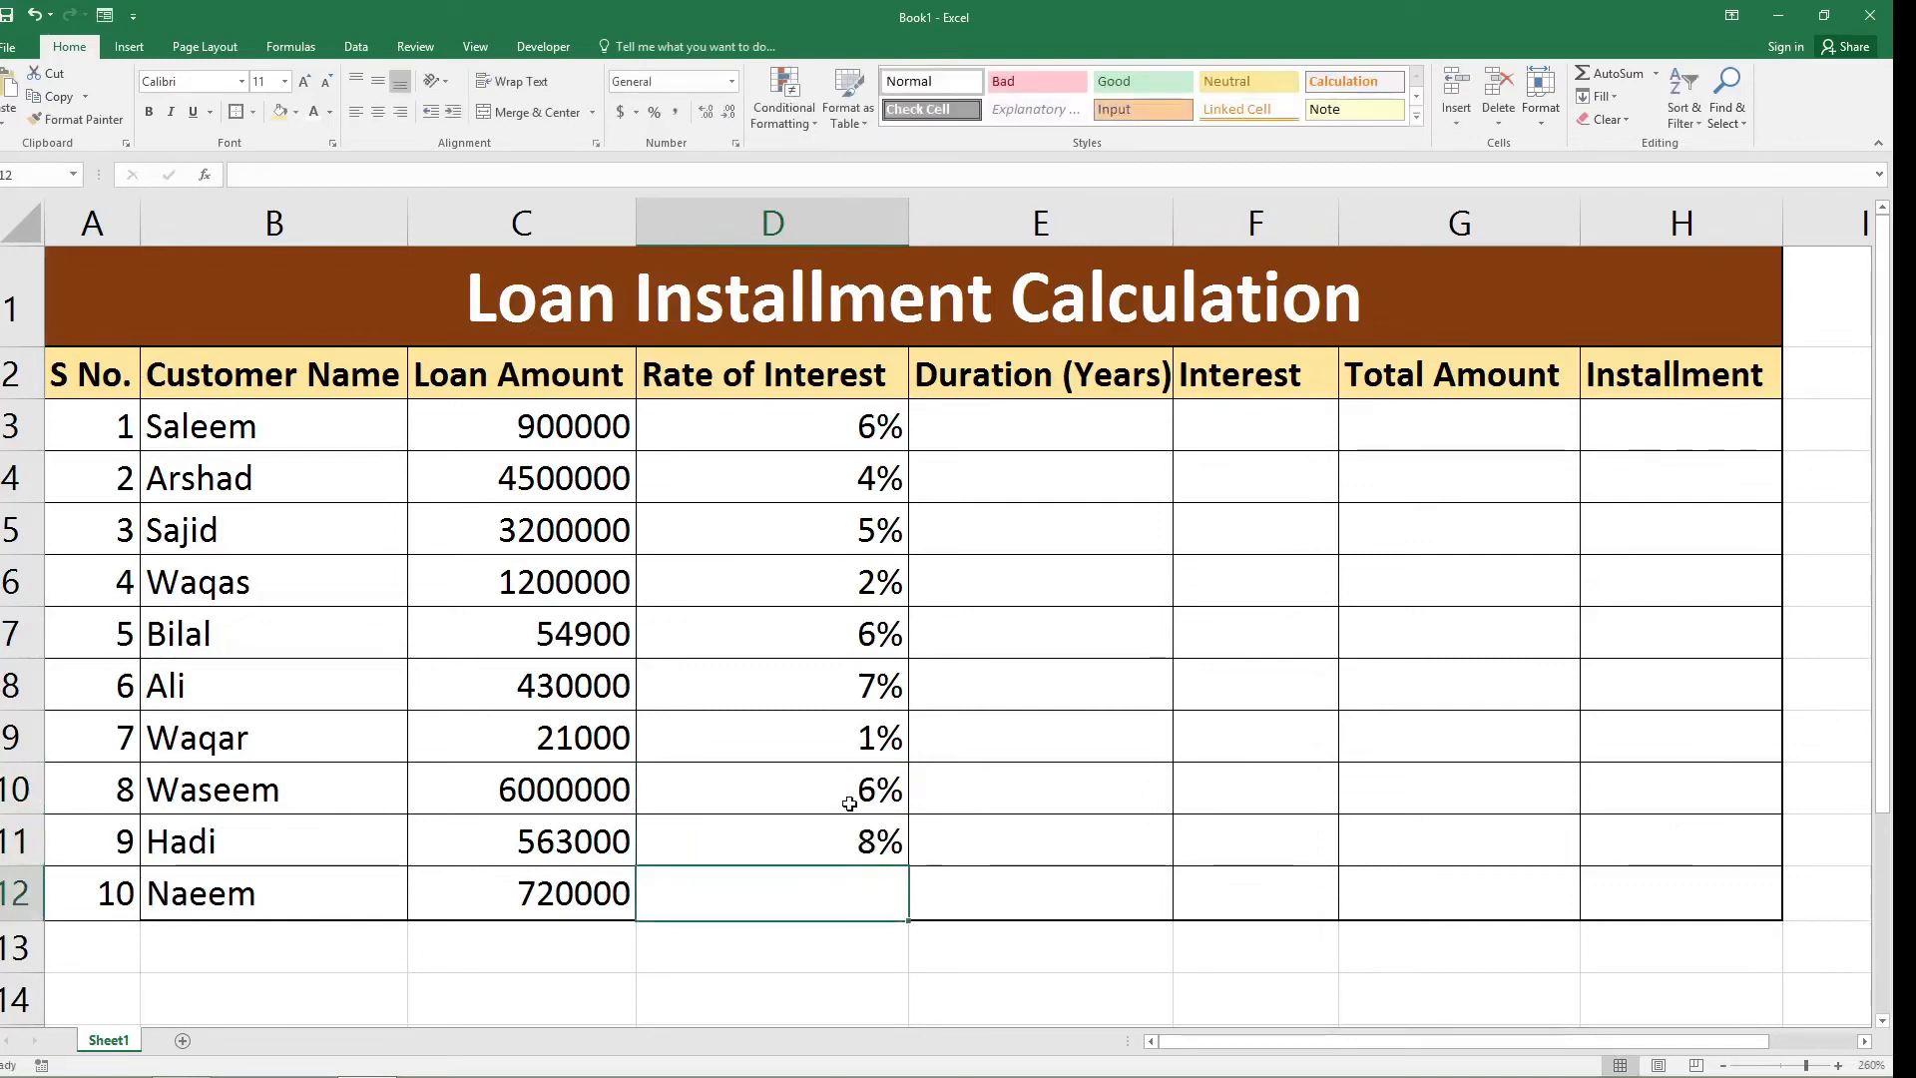
type("4%")
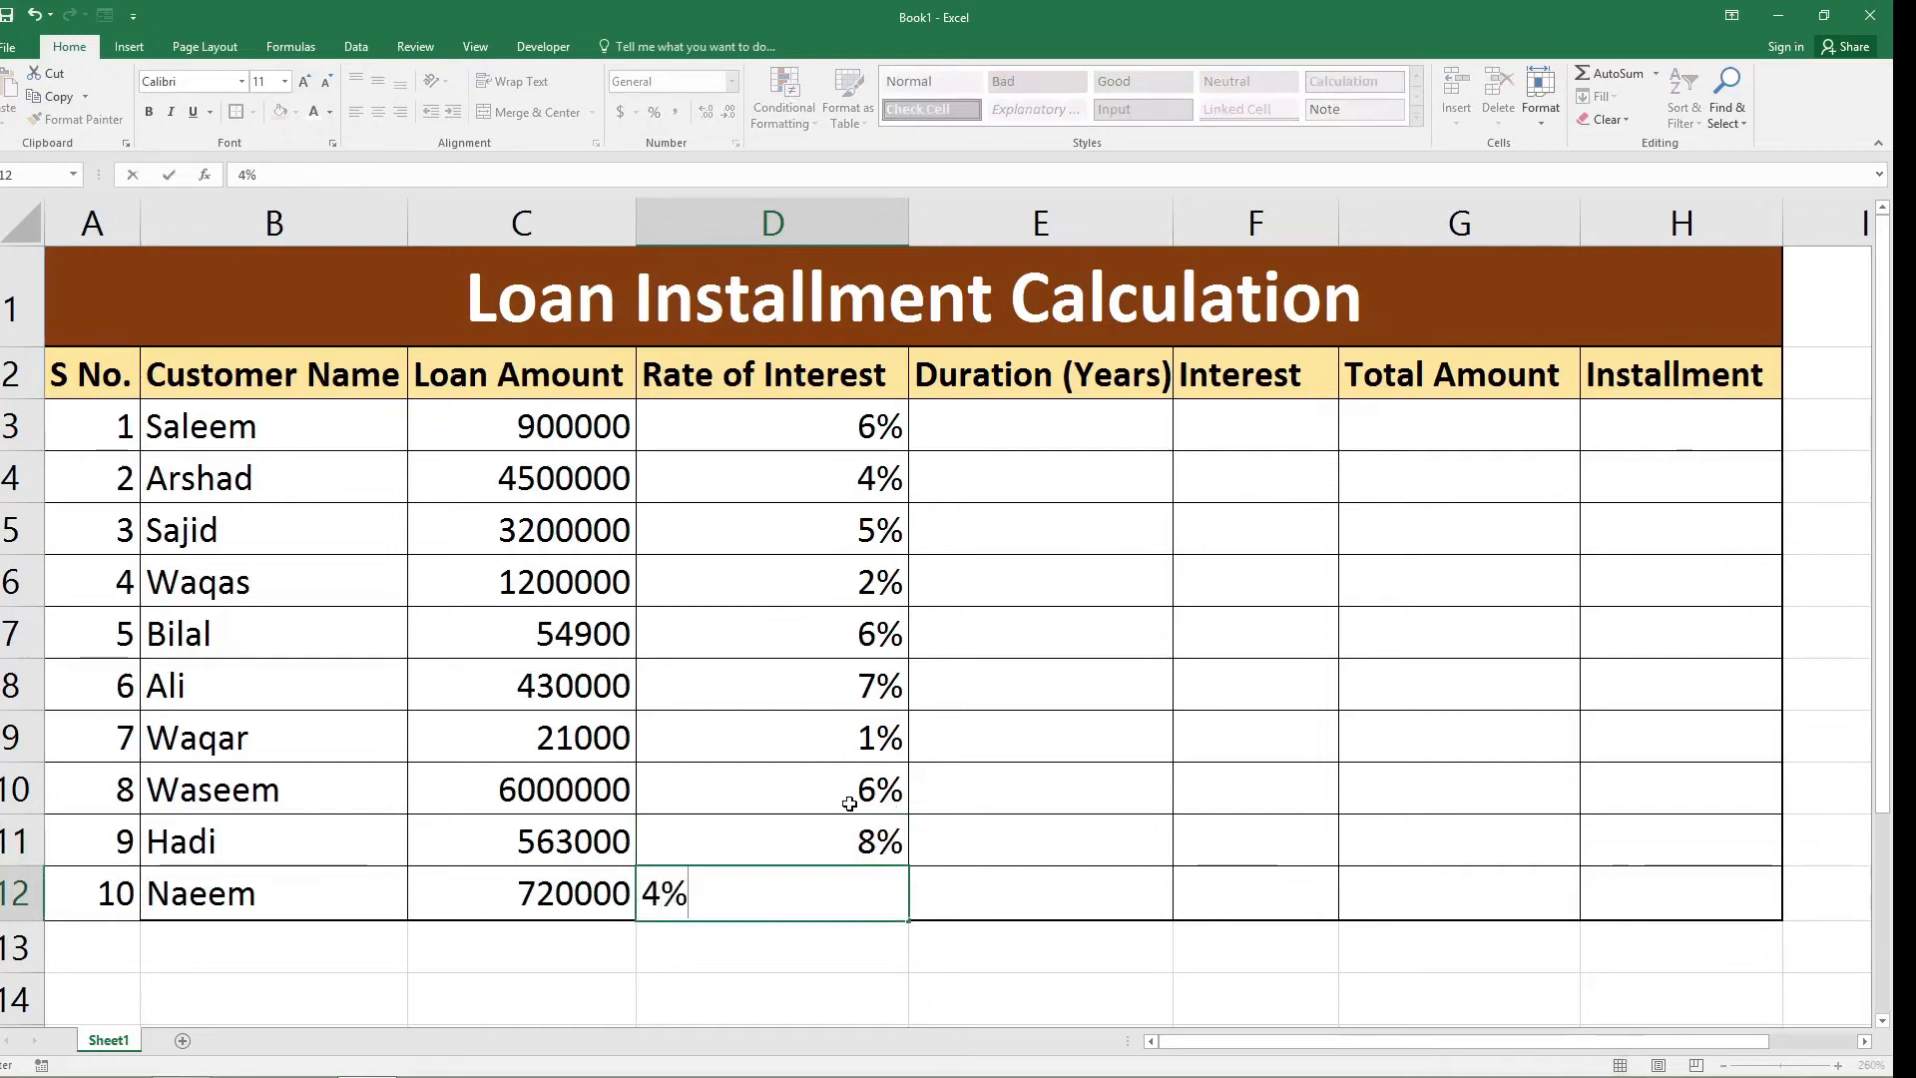
left_click(1113, 417)
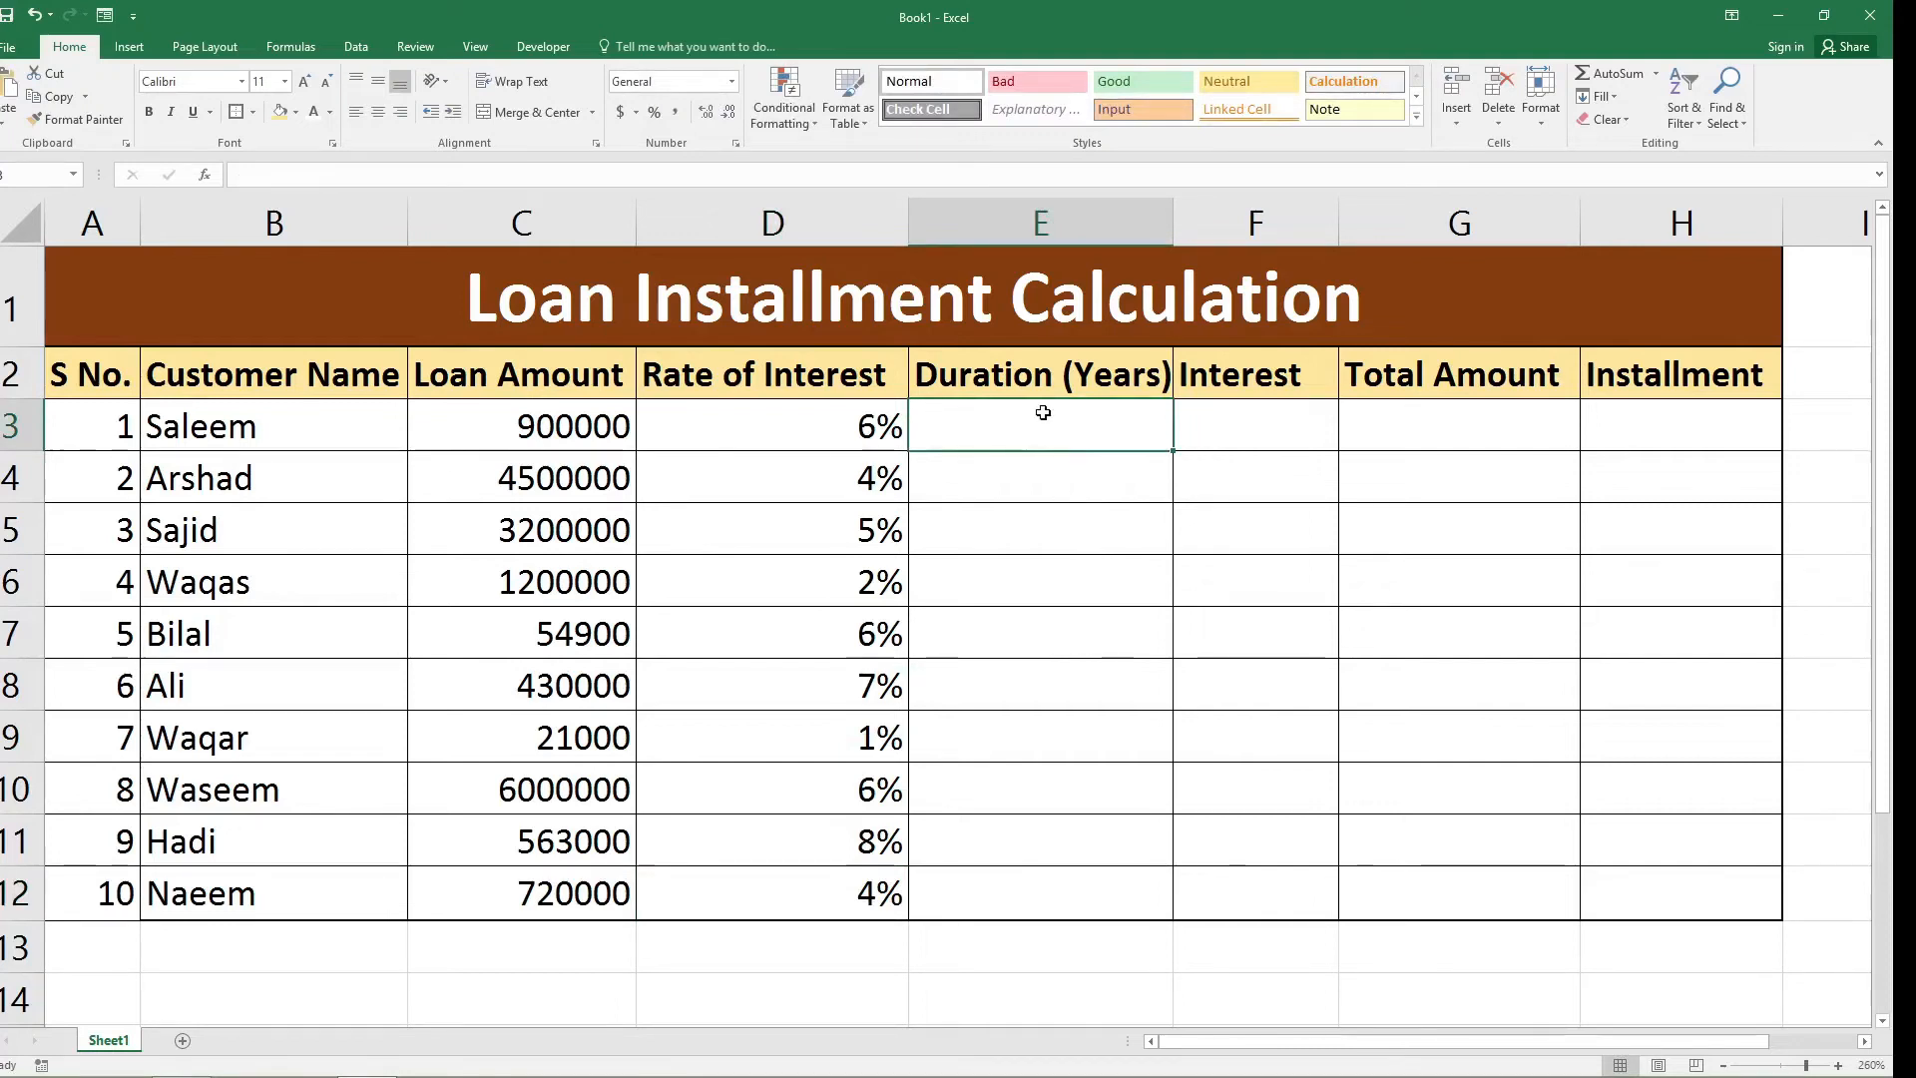
type("3")
key("Return")
Enter loan durations of 2, 7, 5, 4 and 2 years in cells E3 to E7.
left_click(1073, 431)
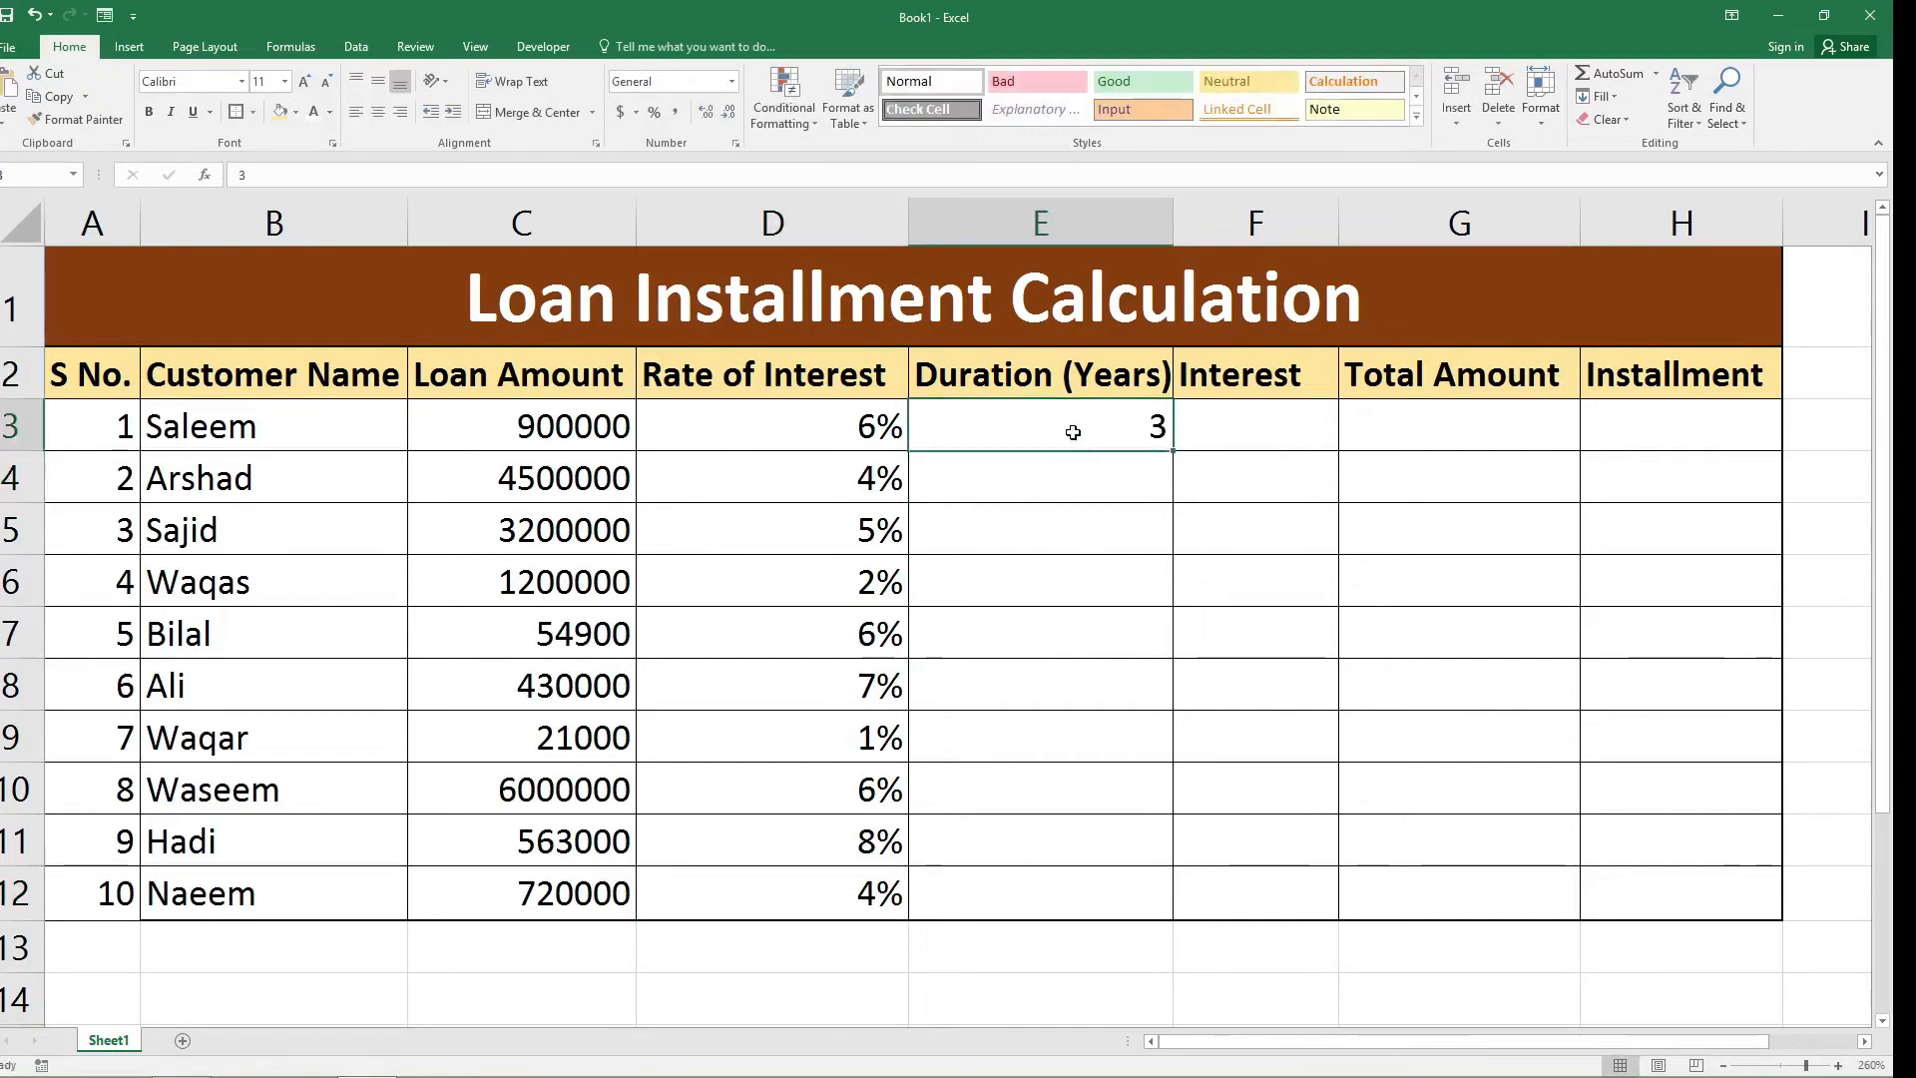
type("2")
key("Return")
type("7")
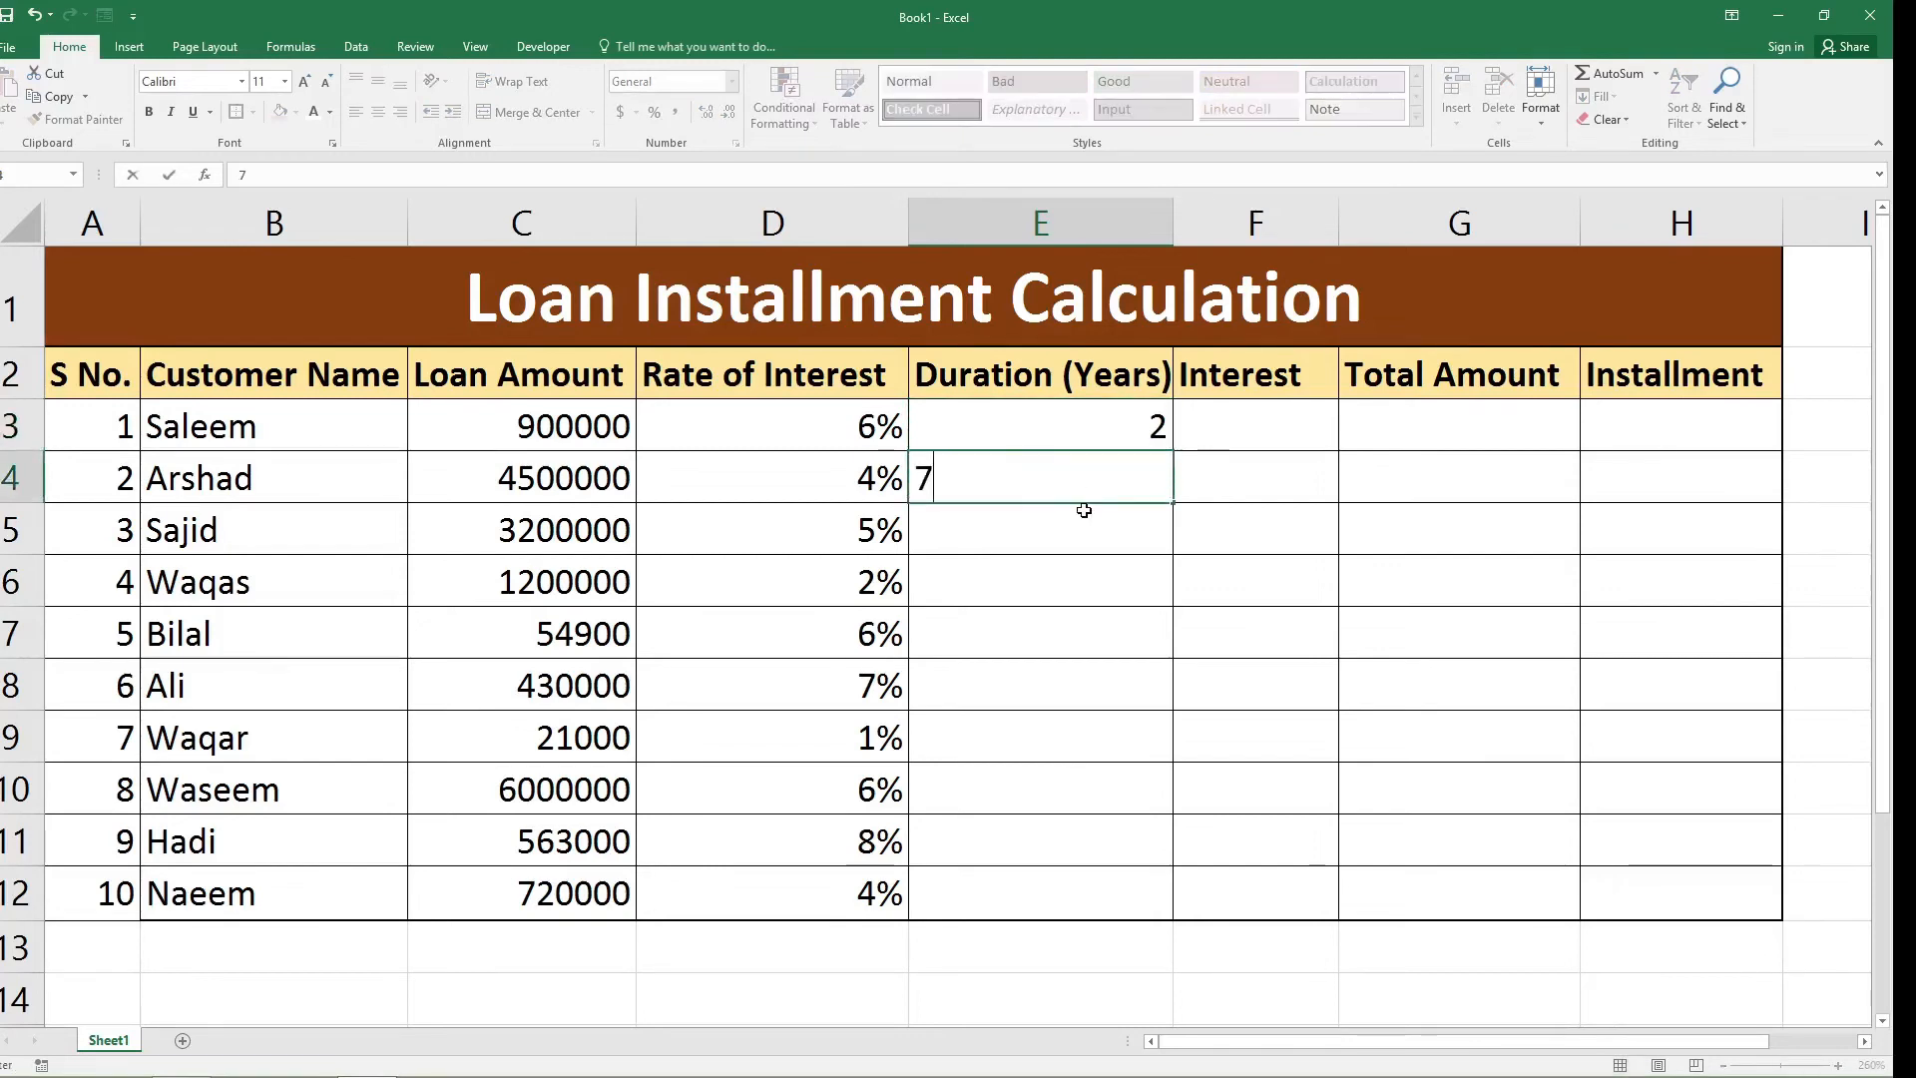
key("Return")
type("5")
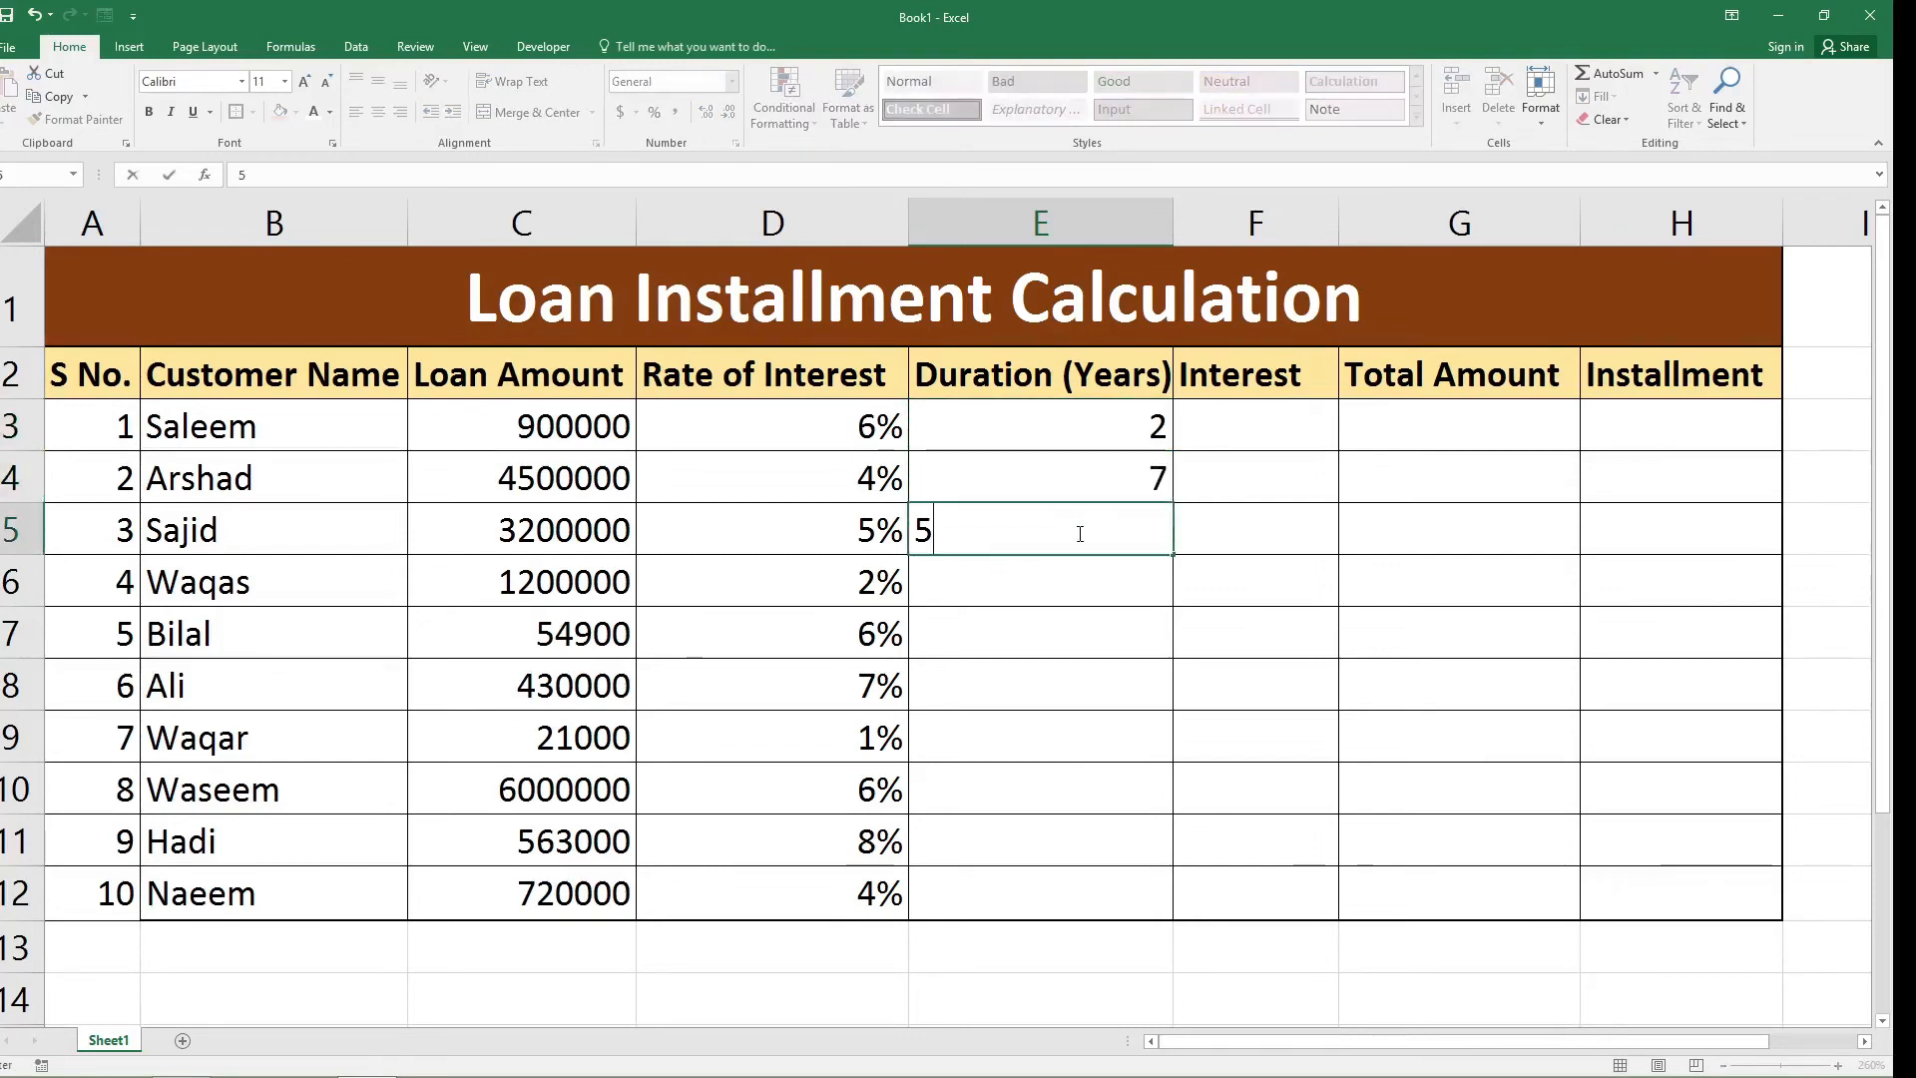
key("Return")
type("4")
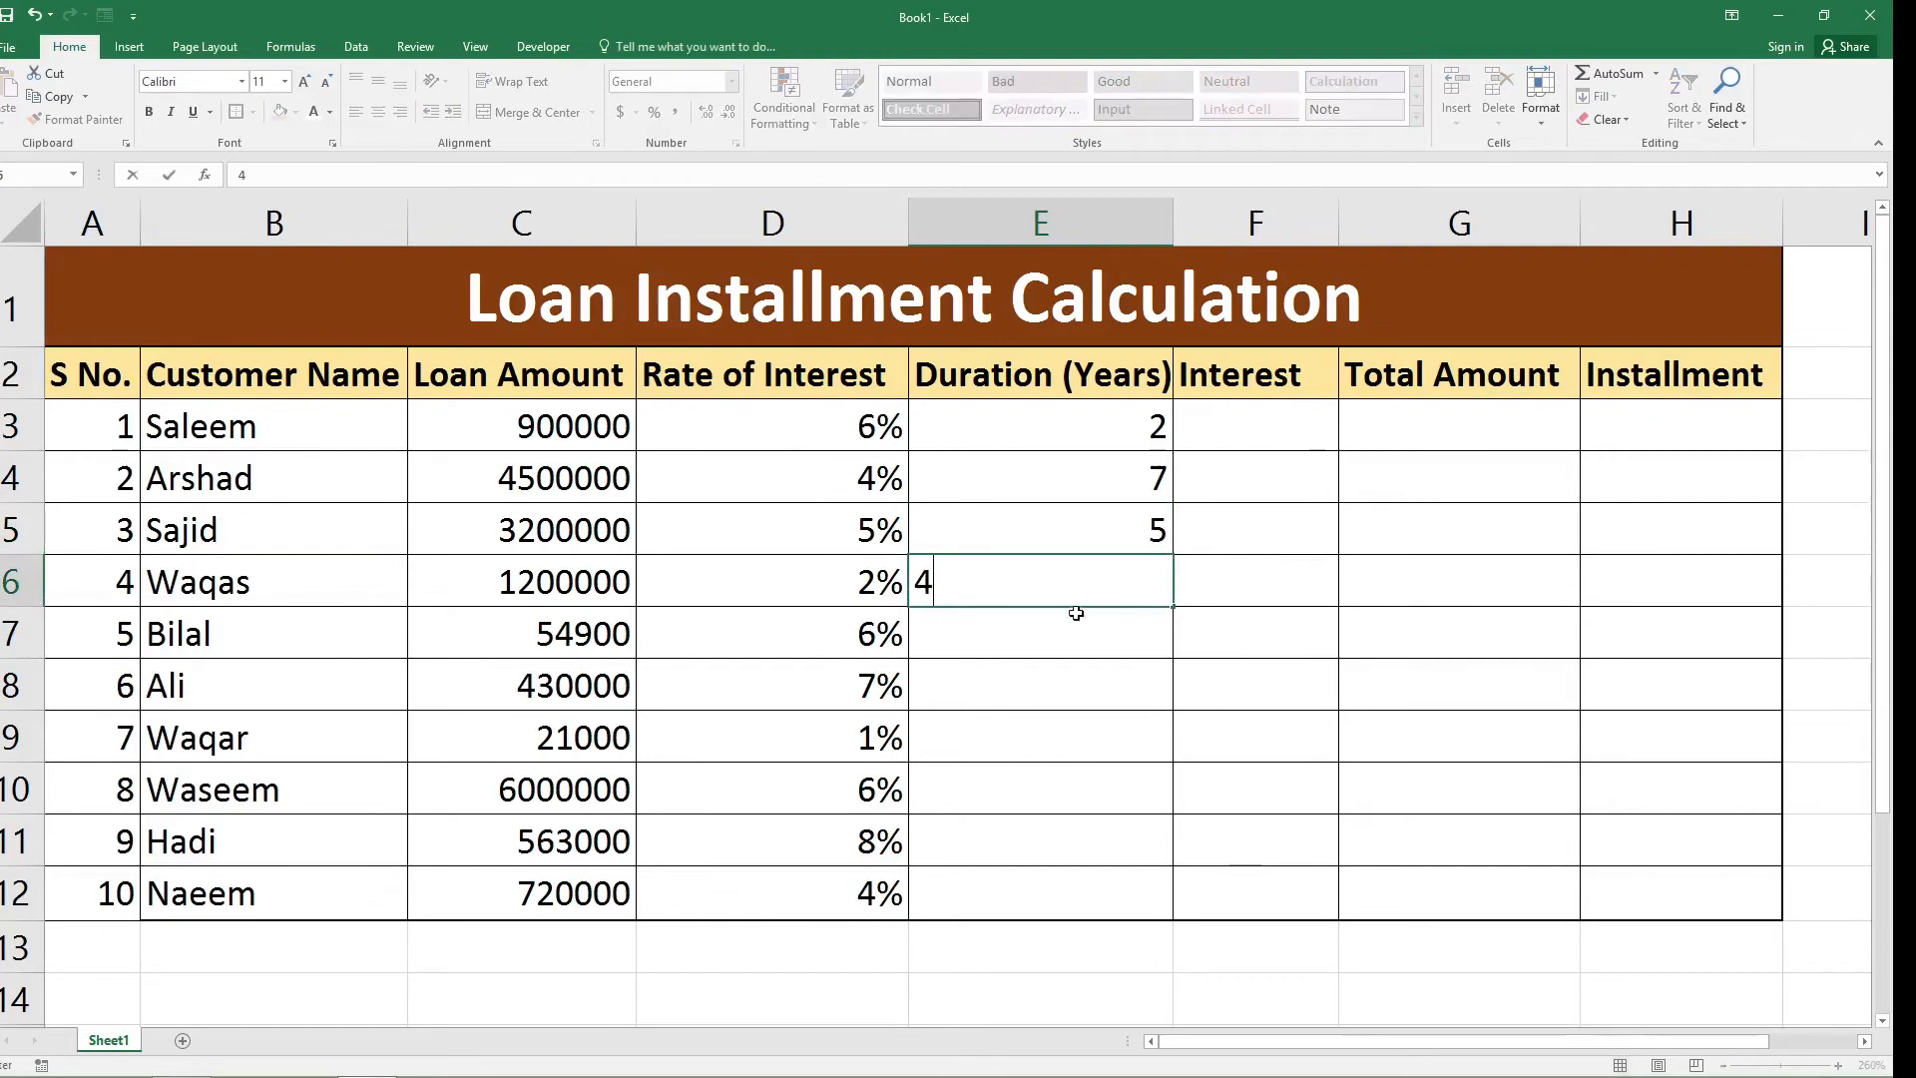
key("Return")
type("2")
Enter loan durations of 4 and 2 years in cells E8 and E9.
left_click(1069, 735)
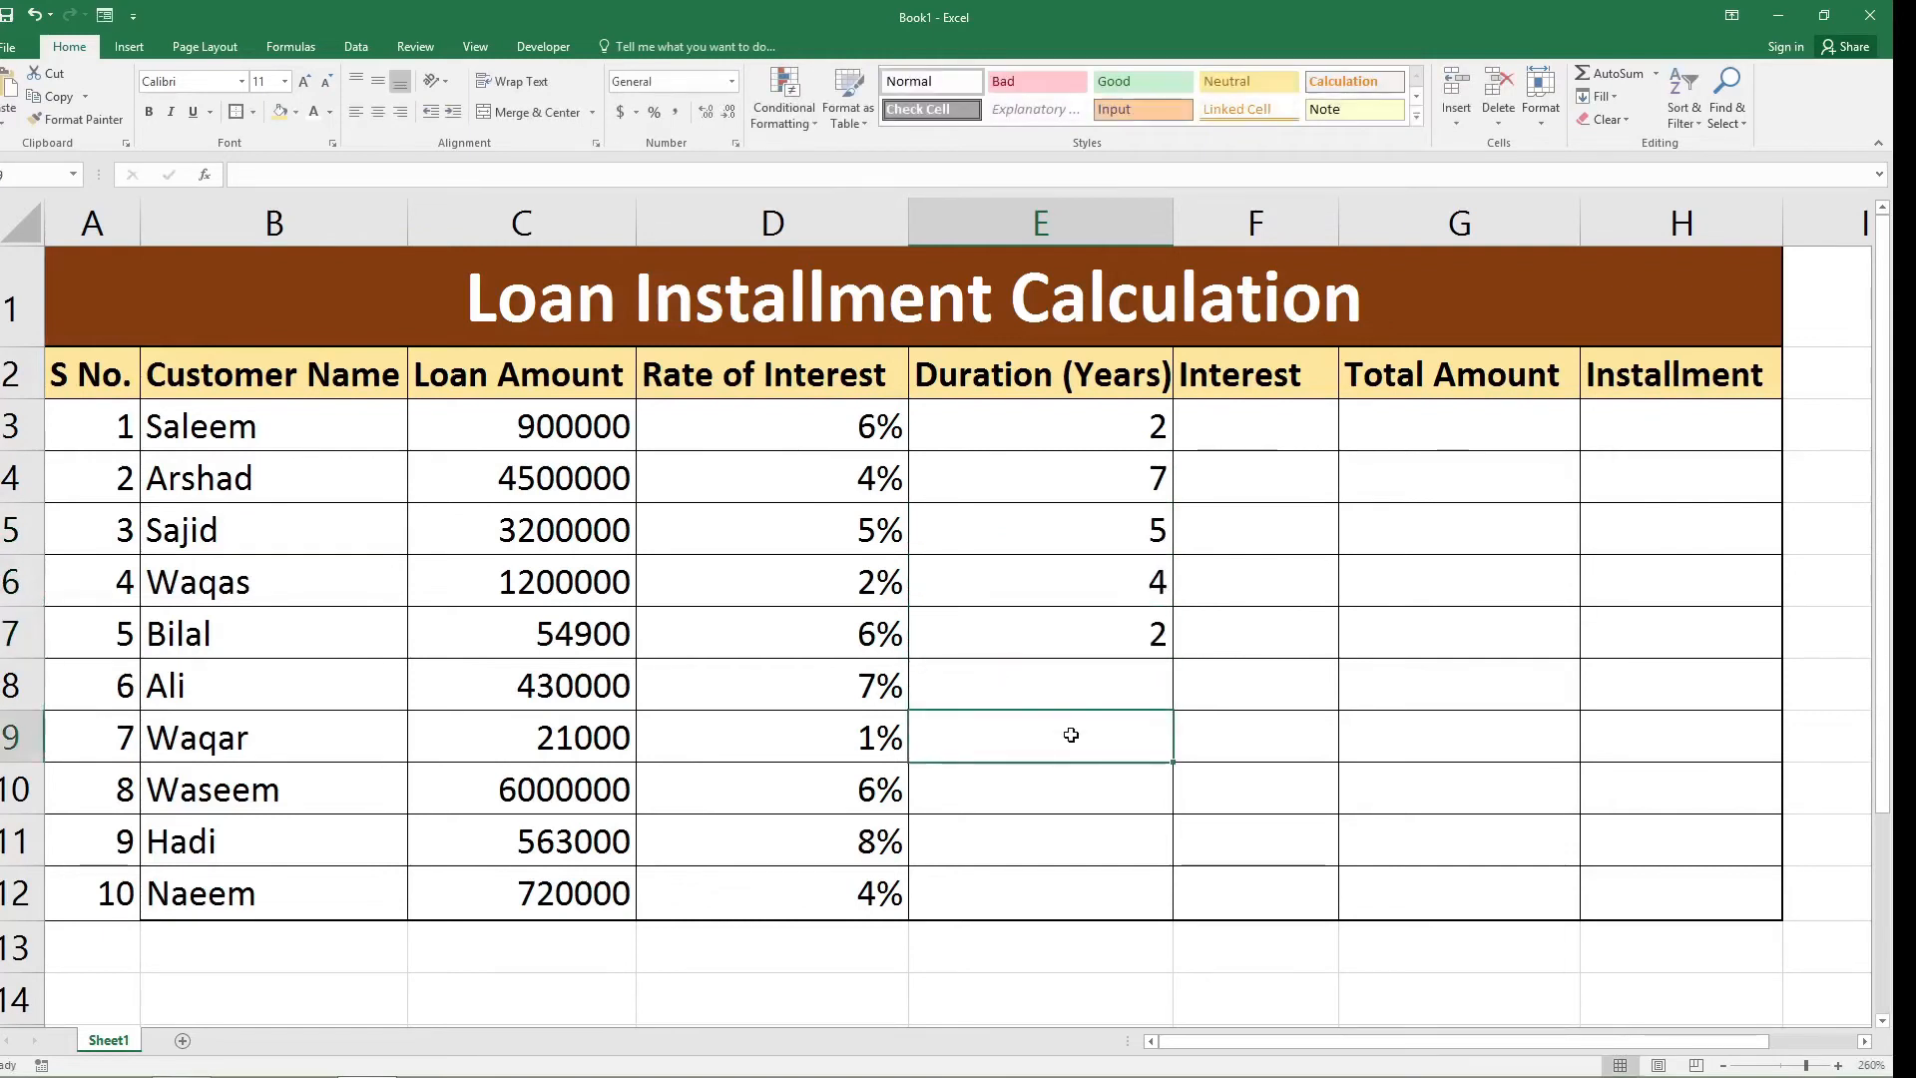
left_click(1090, 688)
type("4")
left_click(1081, 796)
left_click(1082, 738)
type("2")
key("Return")
Enter loan durations of 5, 3 and 1 years in cells E10 to E12.
type("5")
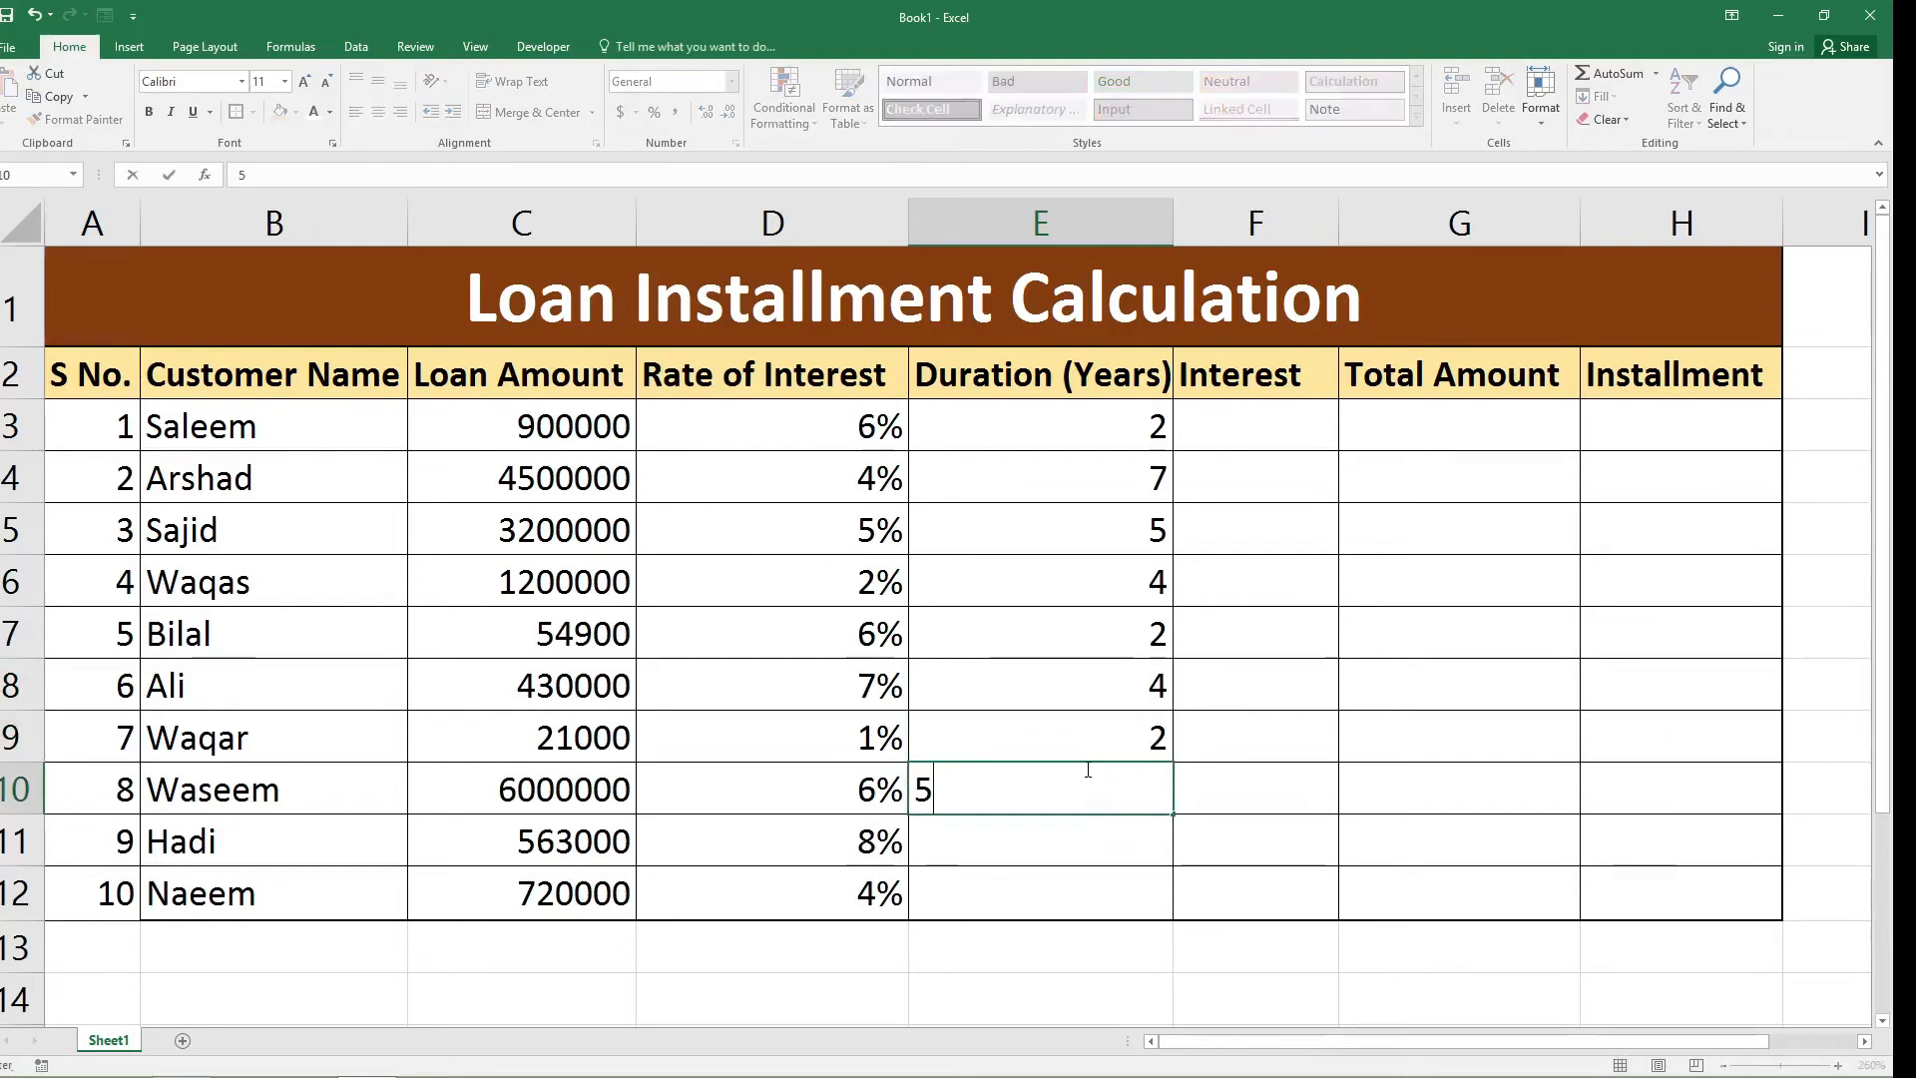
left_click(1082, 835)
type("3")
left_click(1075, 898)
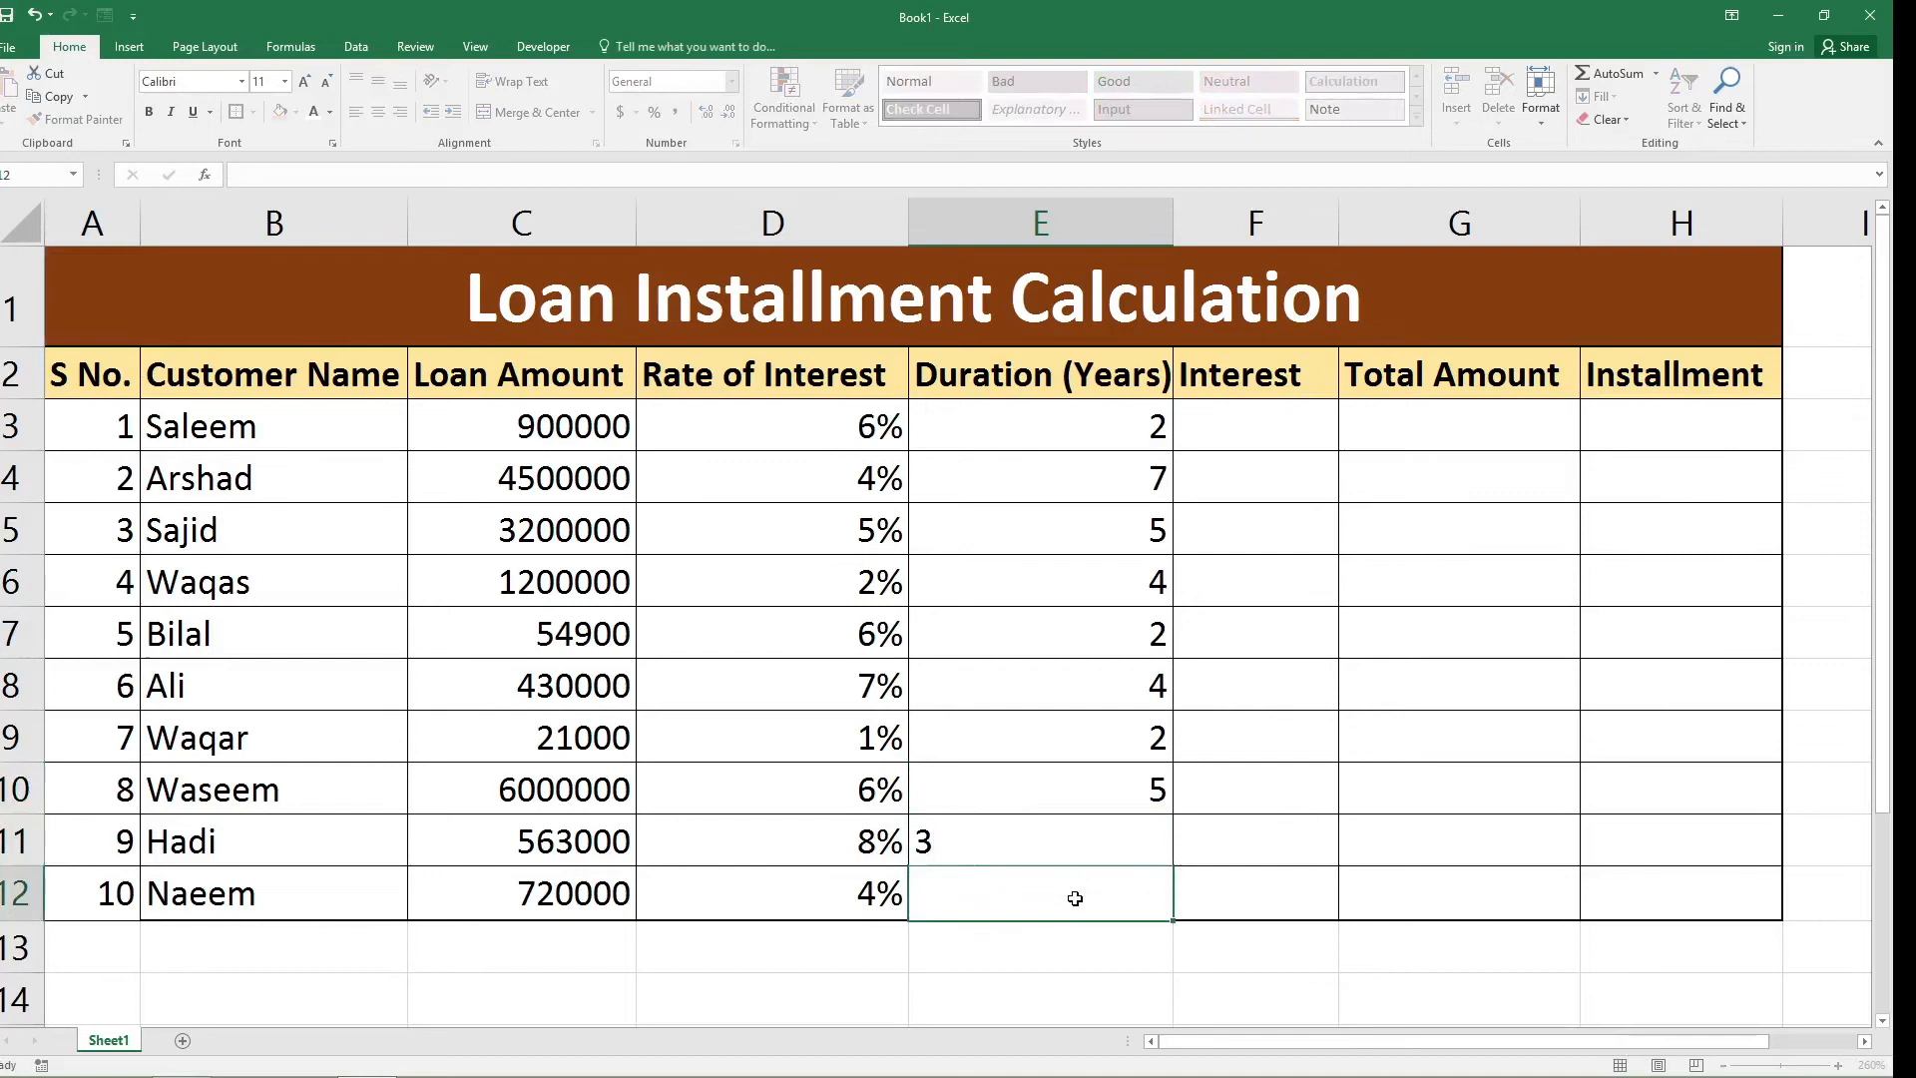
type("1")
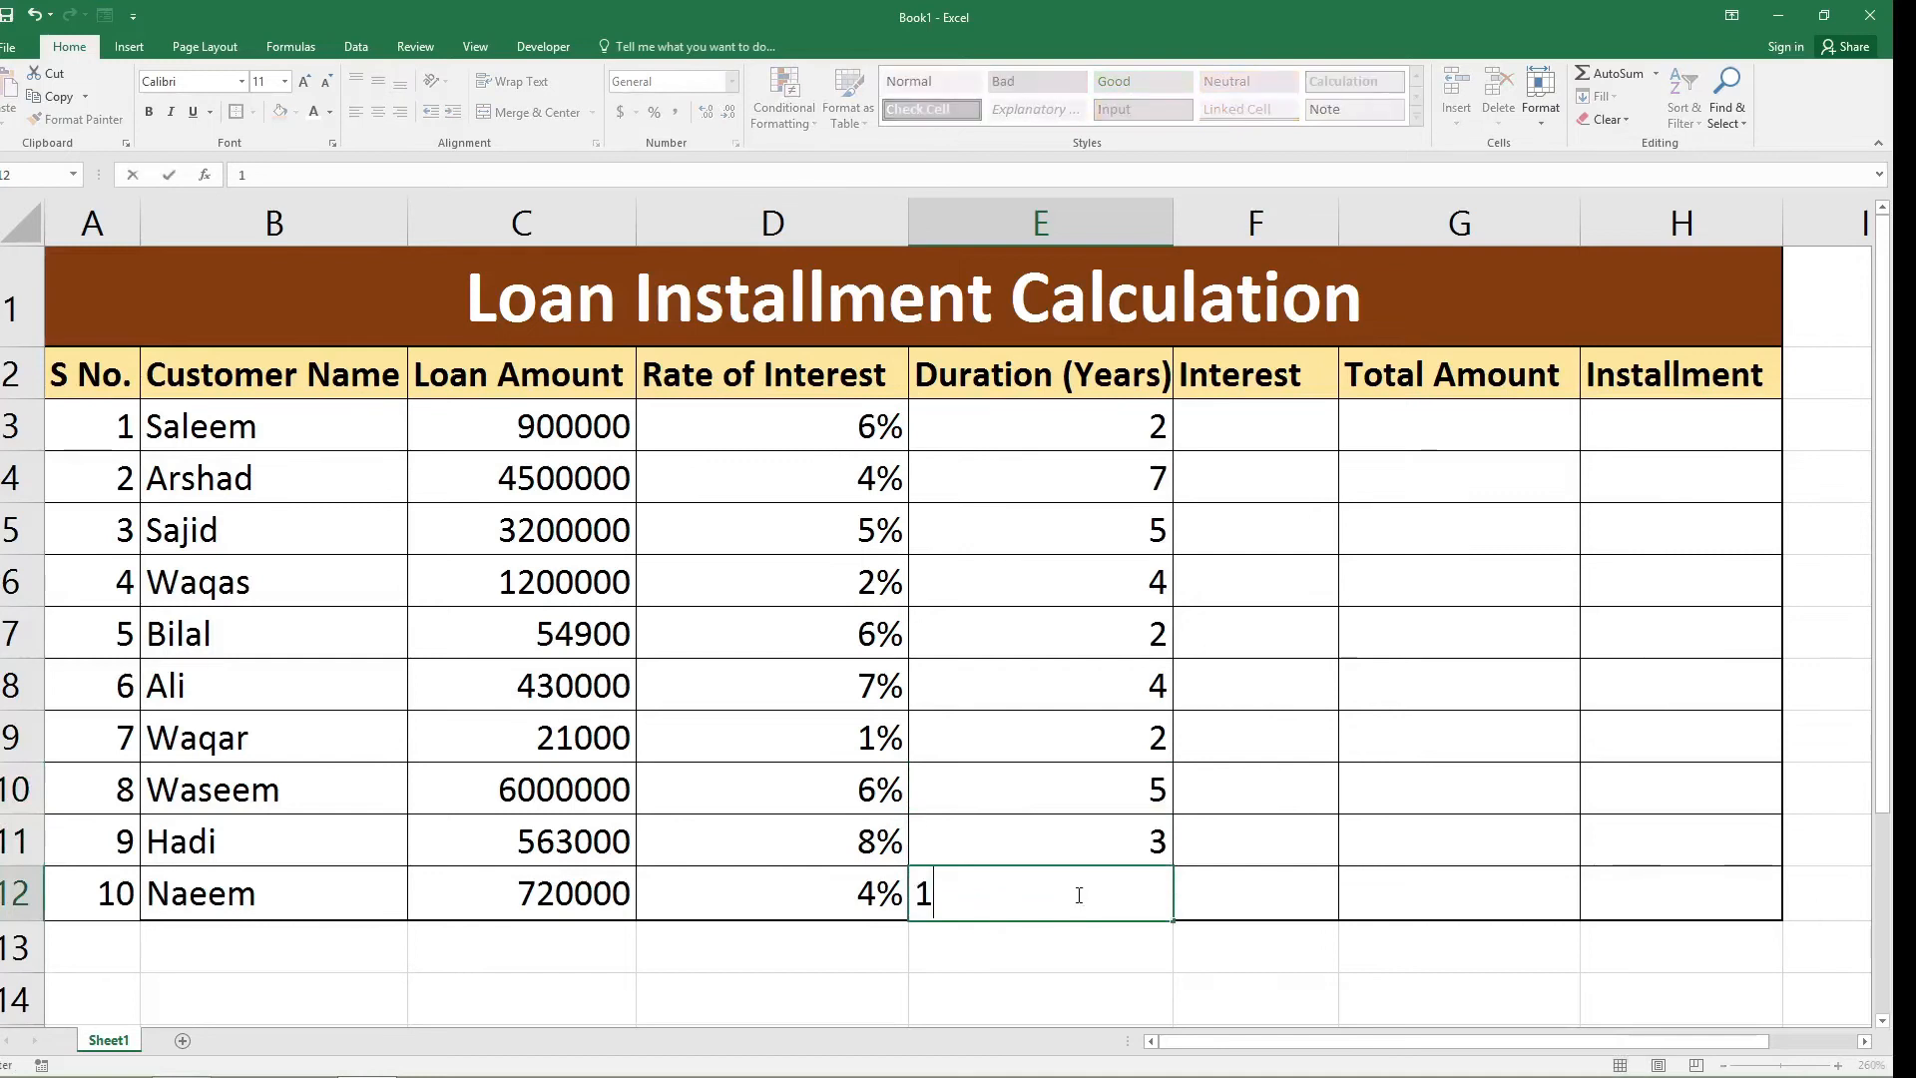
Calculate the interest in F3 with the formula =(C3*D3*E3) and fill it down to F12.
left_click(1260, 428)
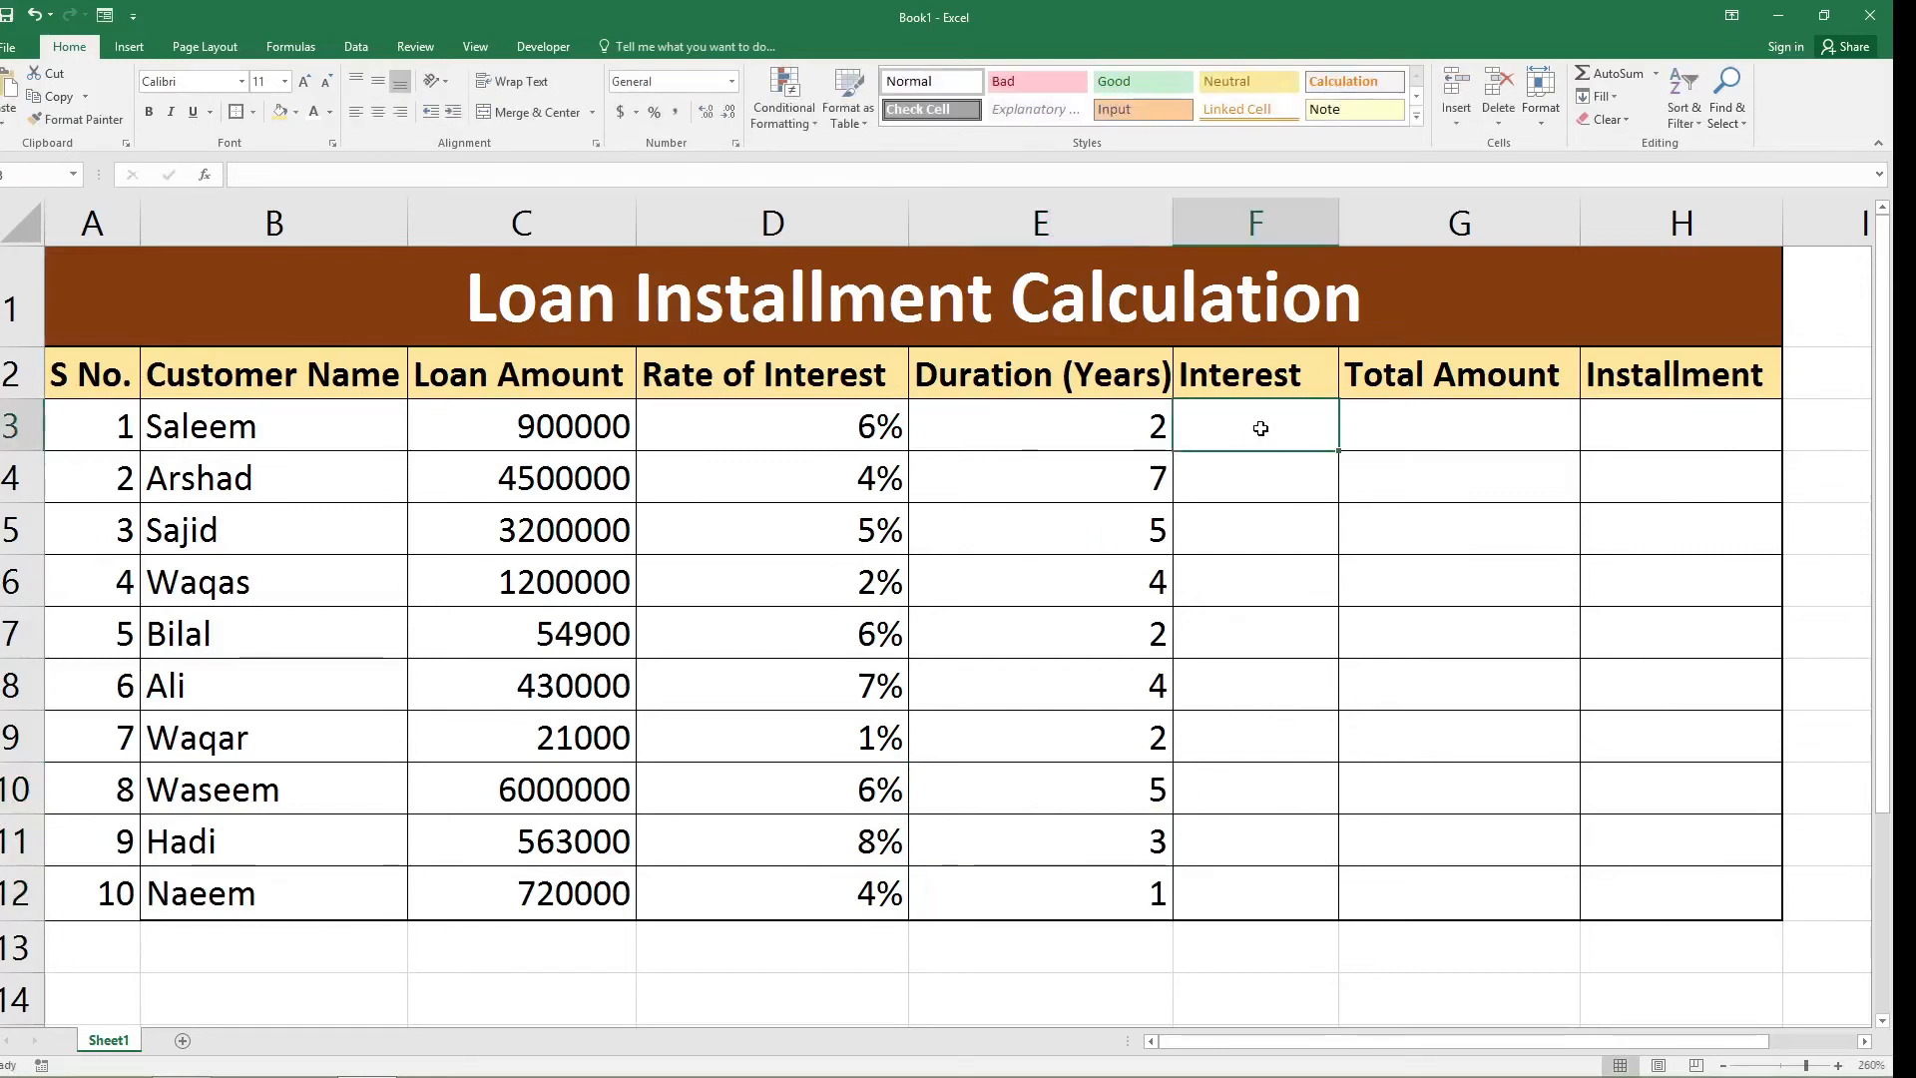
type("=")
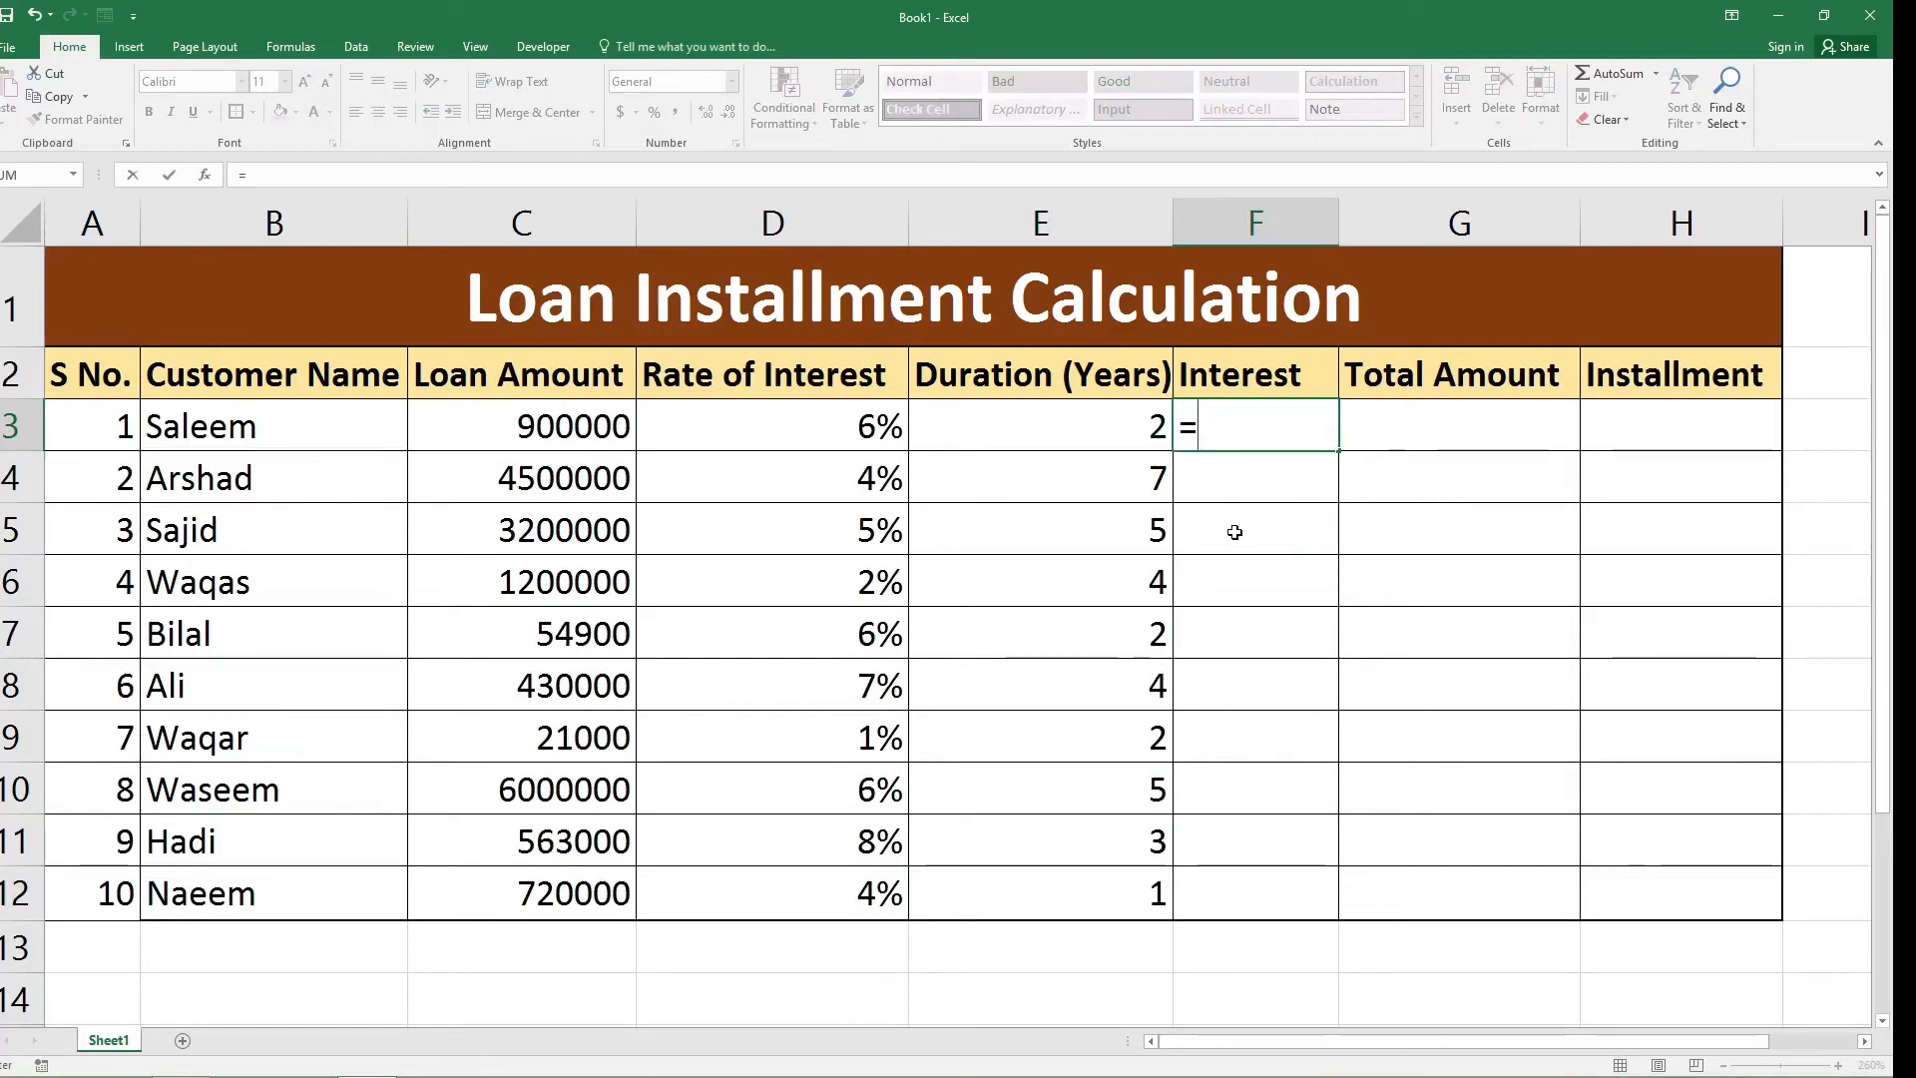
type("(")
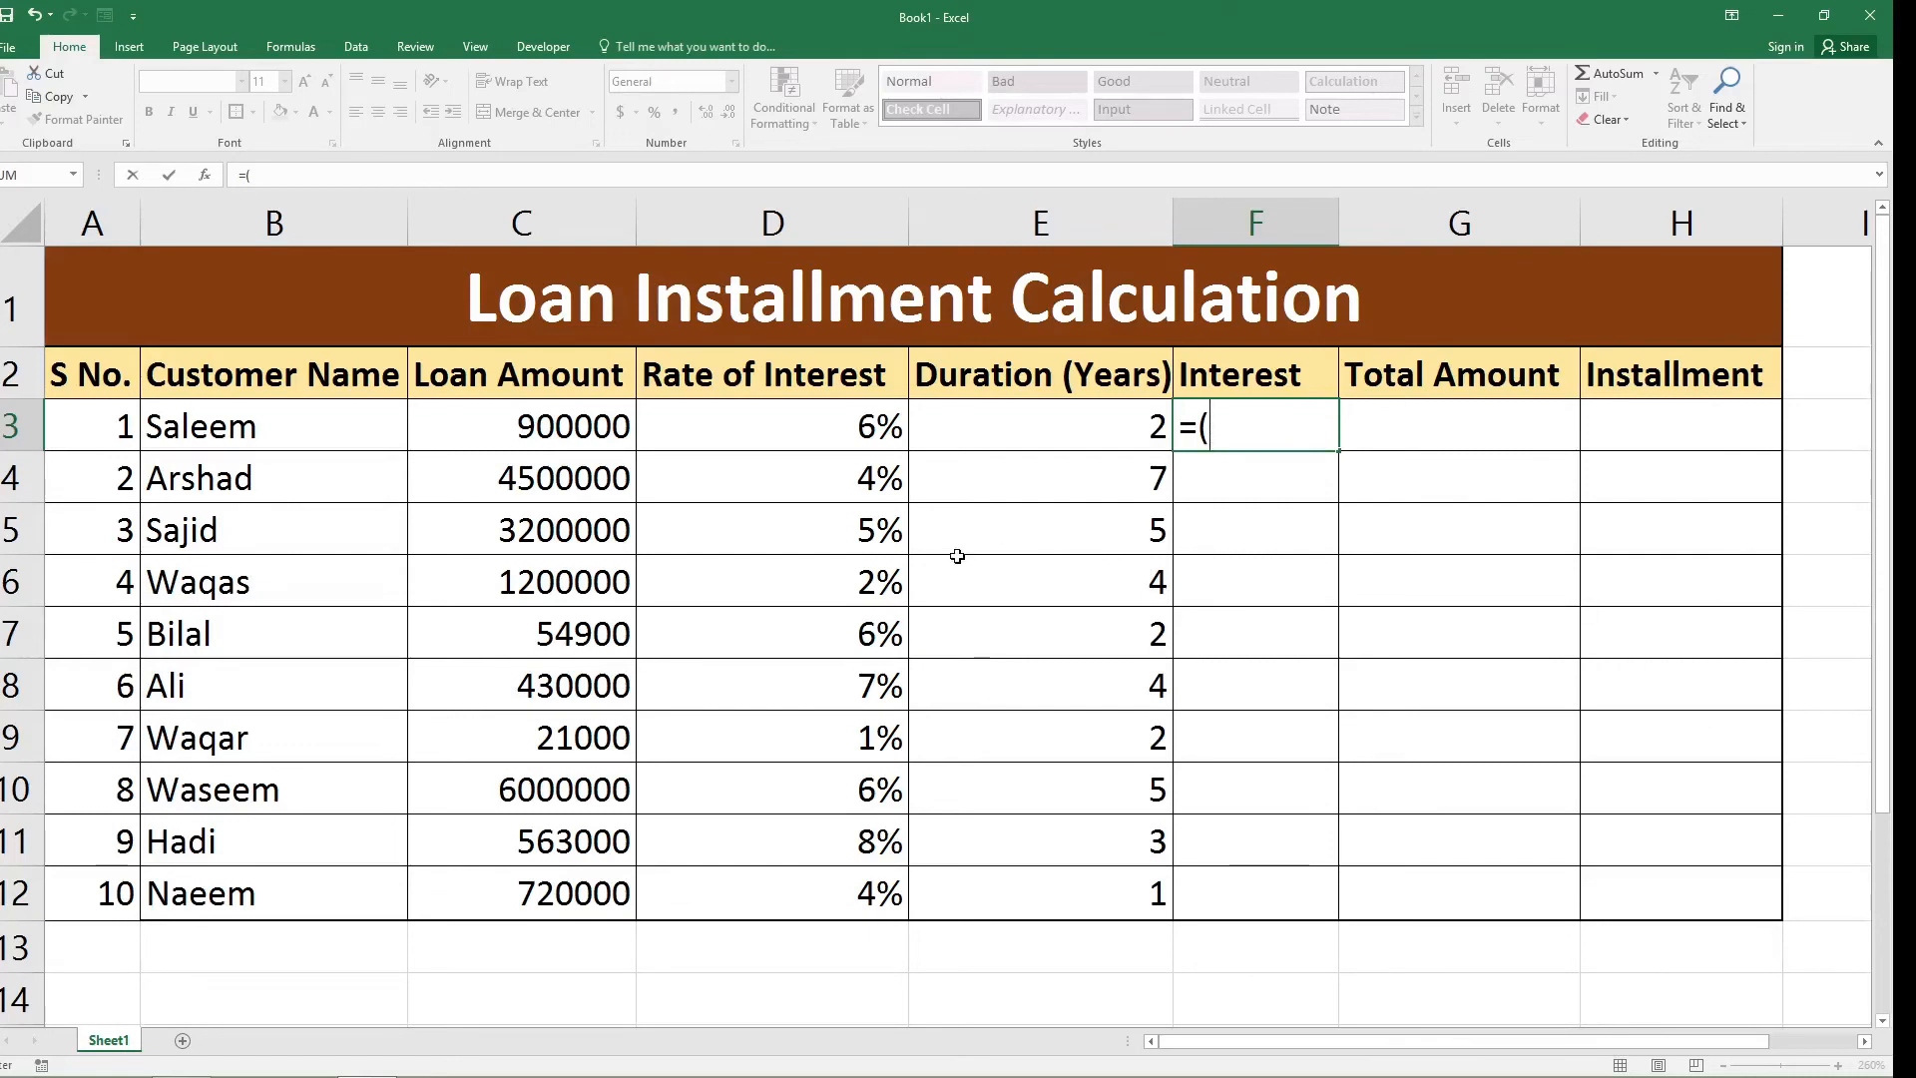
left_click(583, 427)
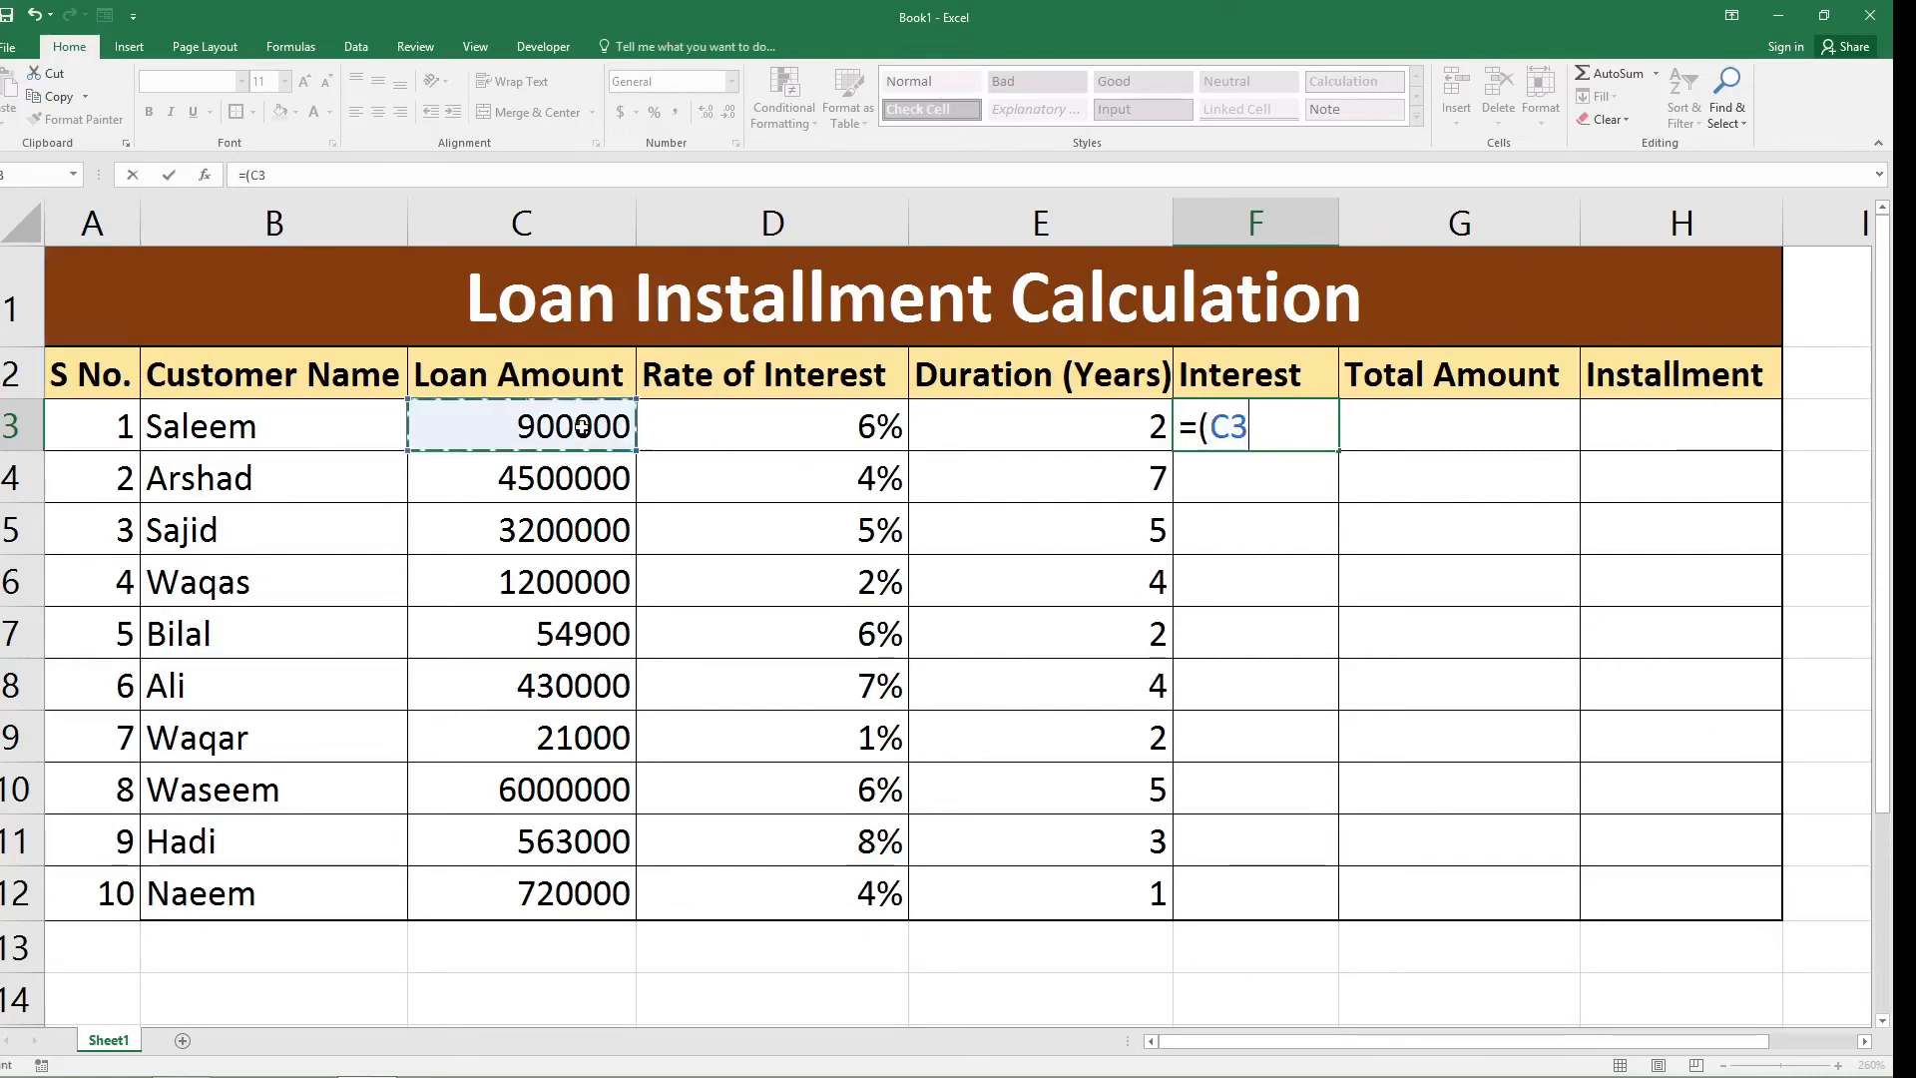
type("*")
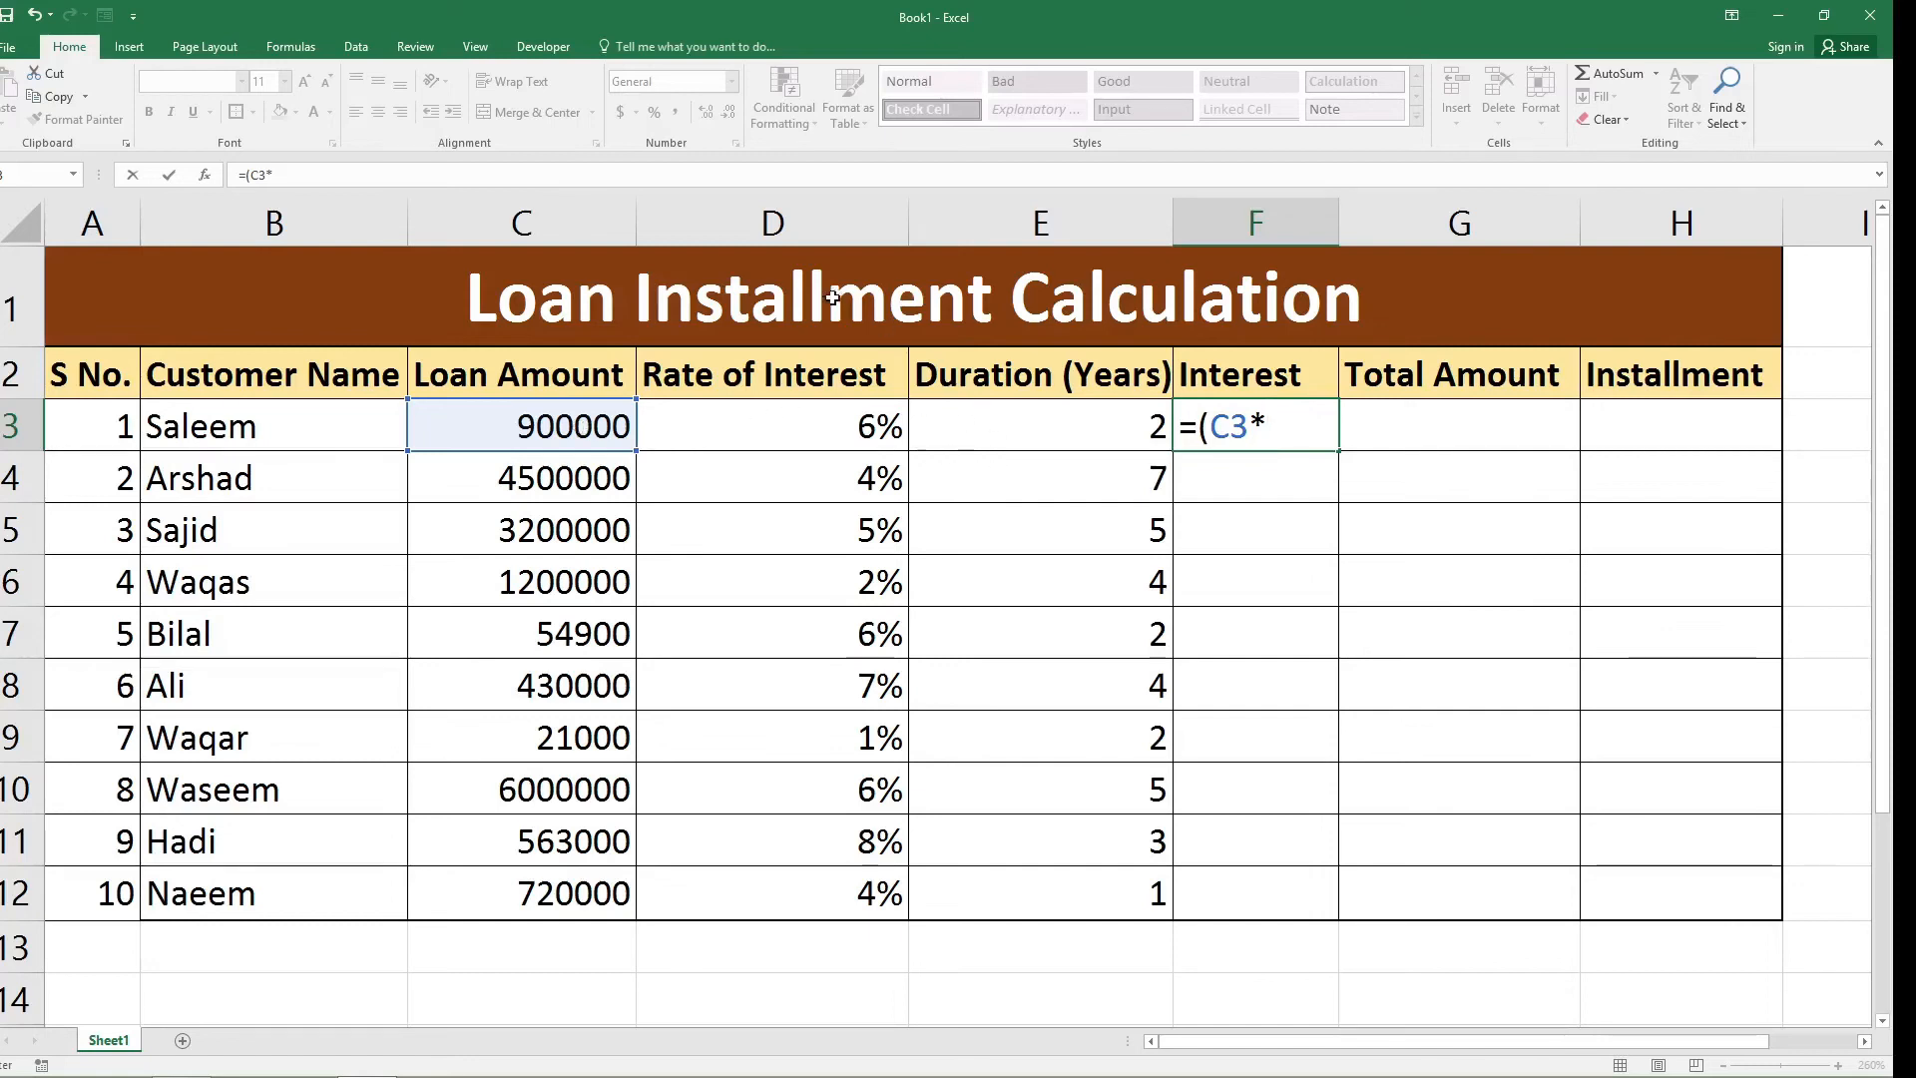
left_click(814, 426)
type("*")
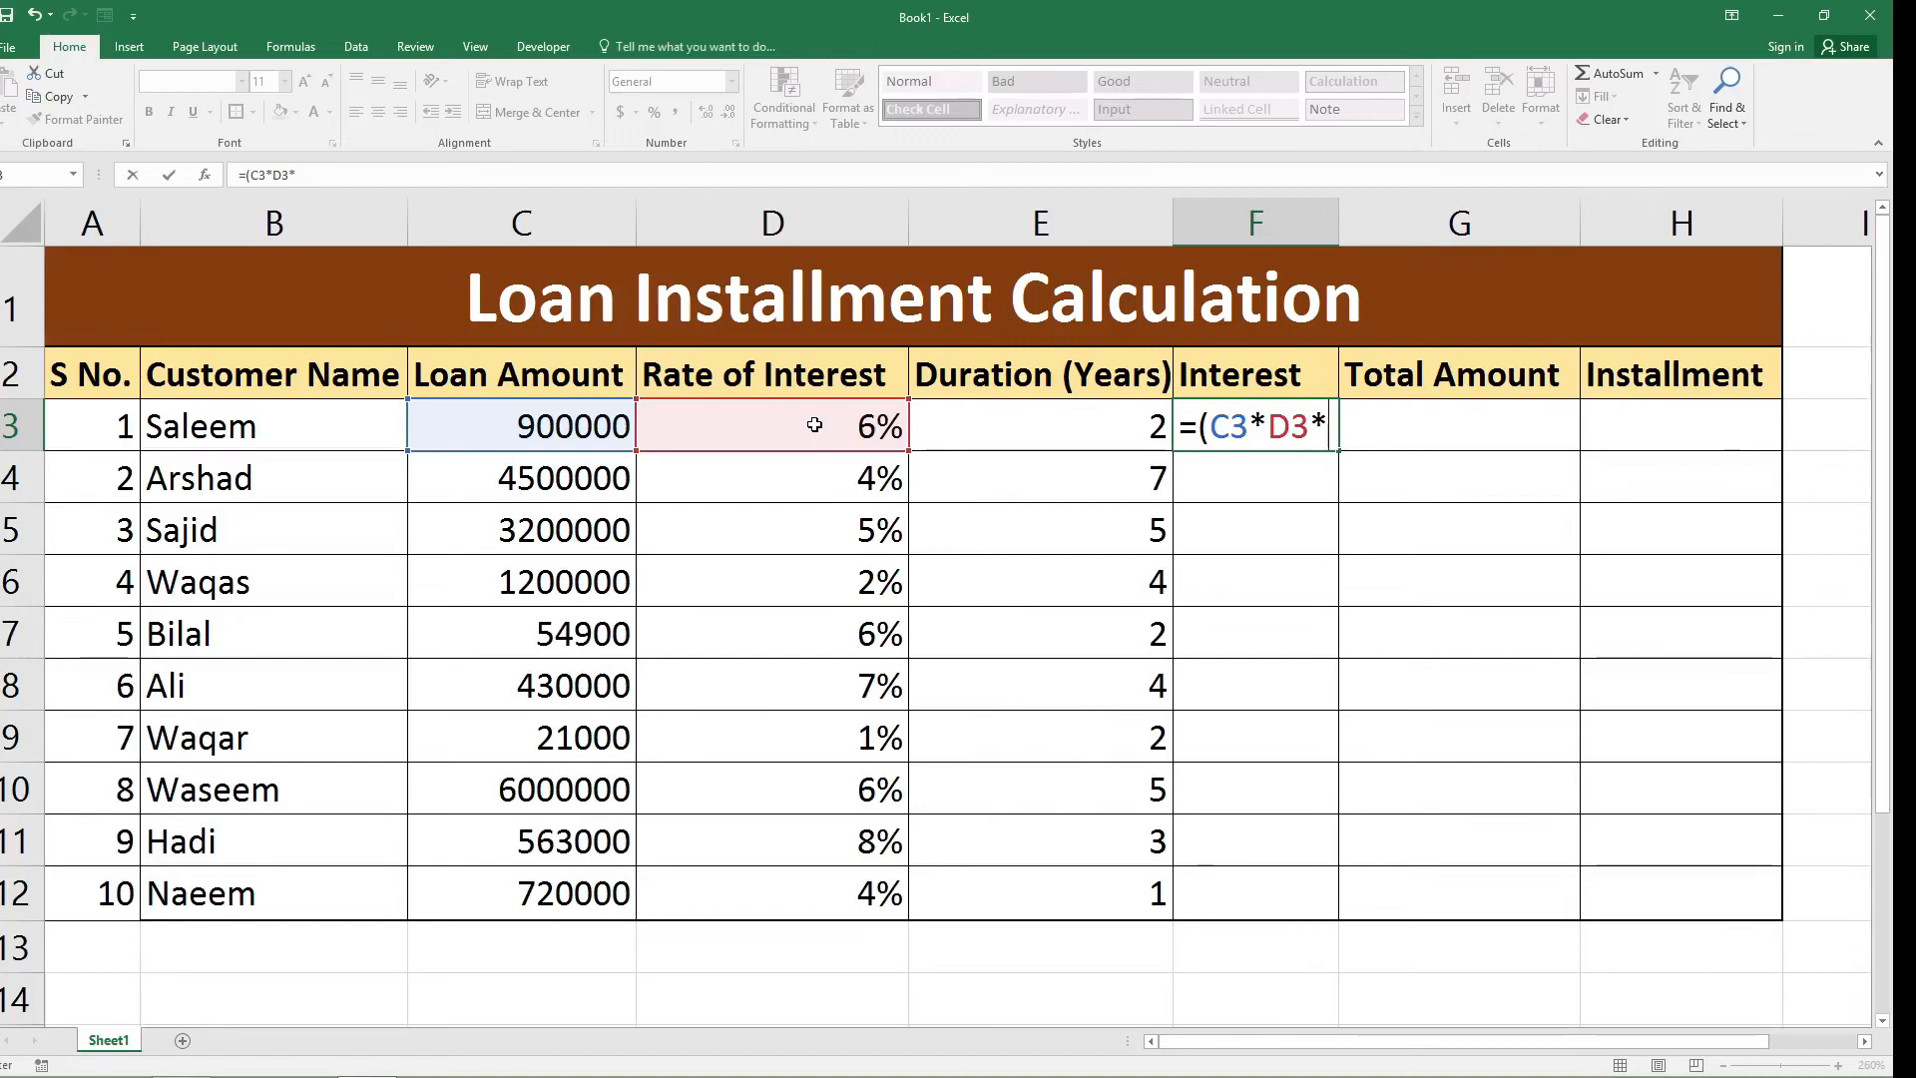
left_click(1017, 428)
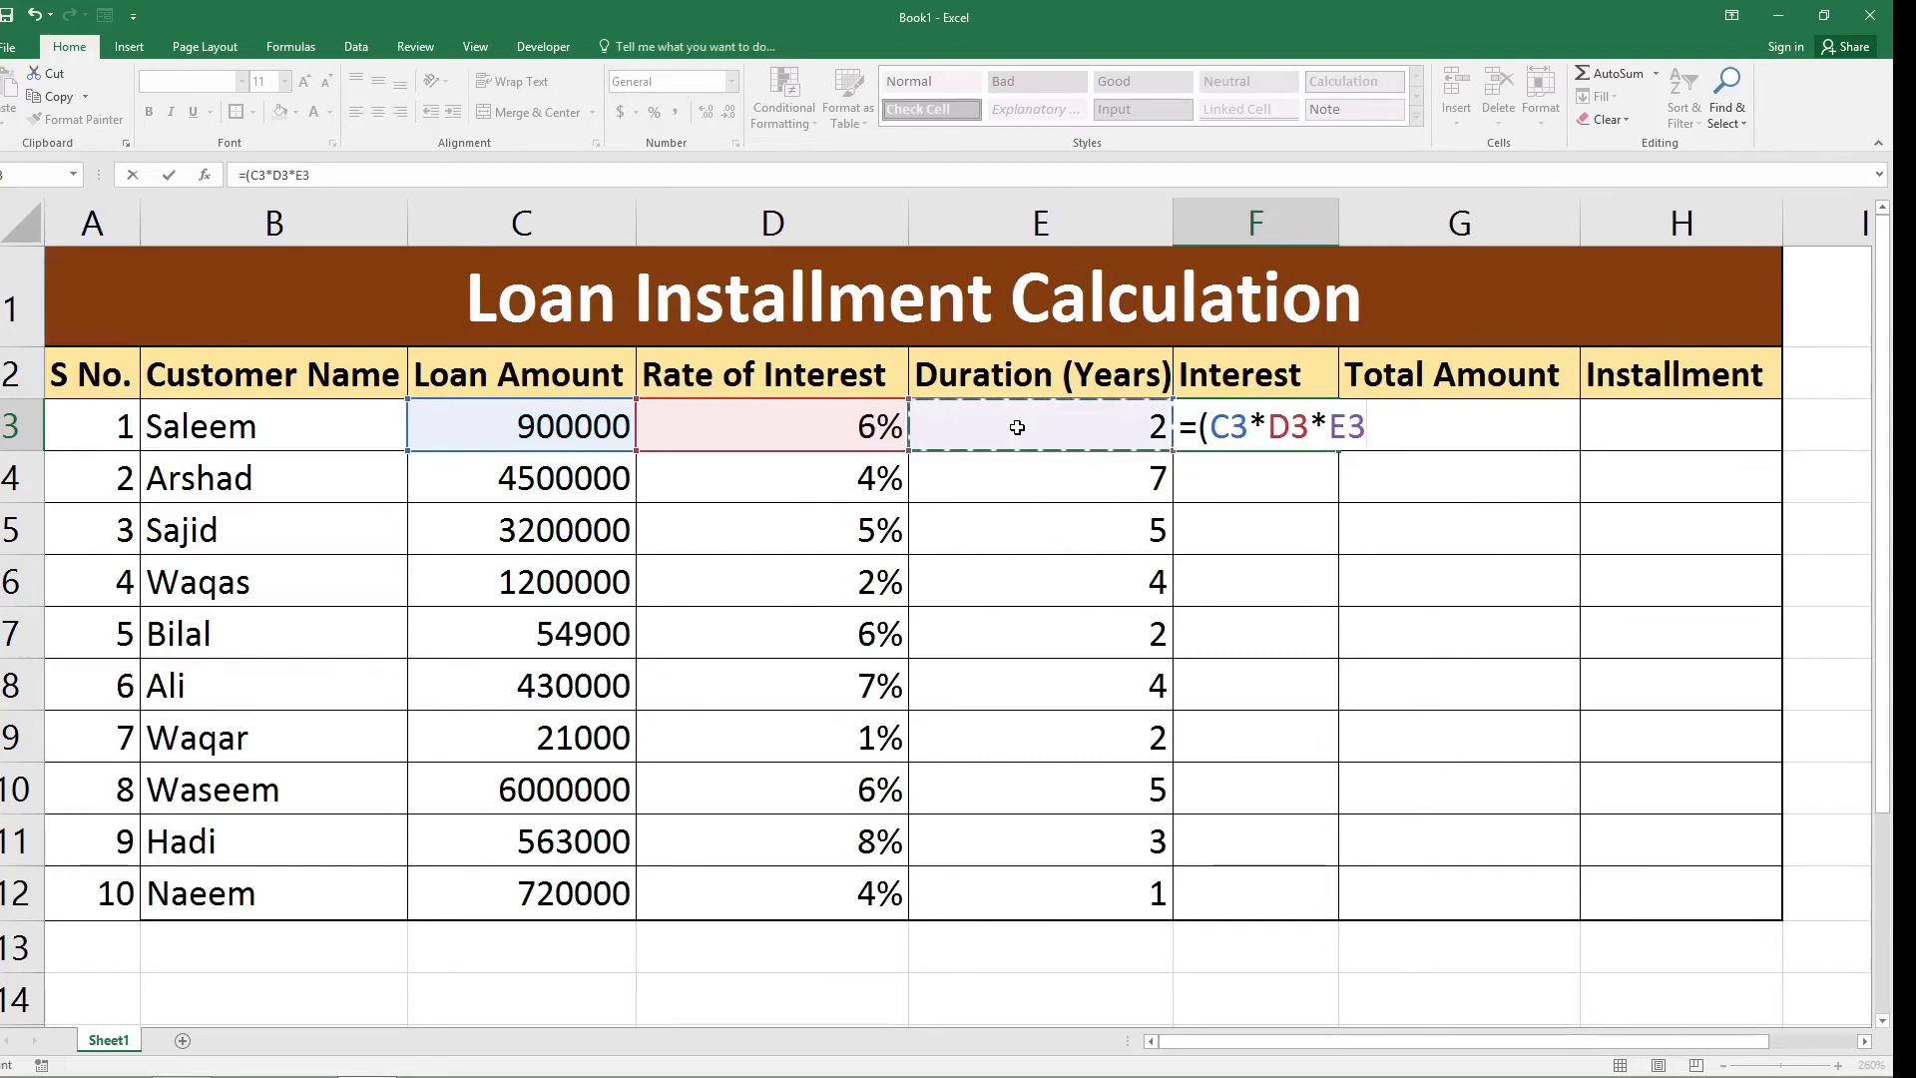
type(")")
key("Return")
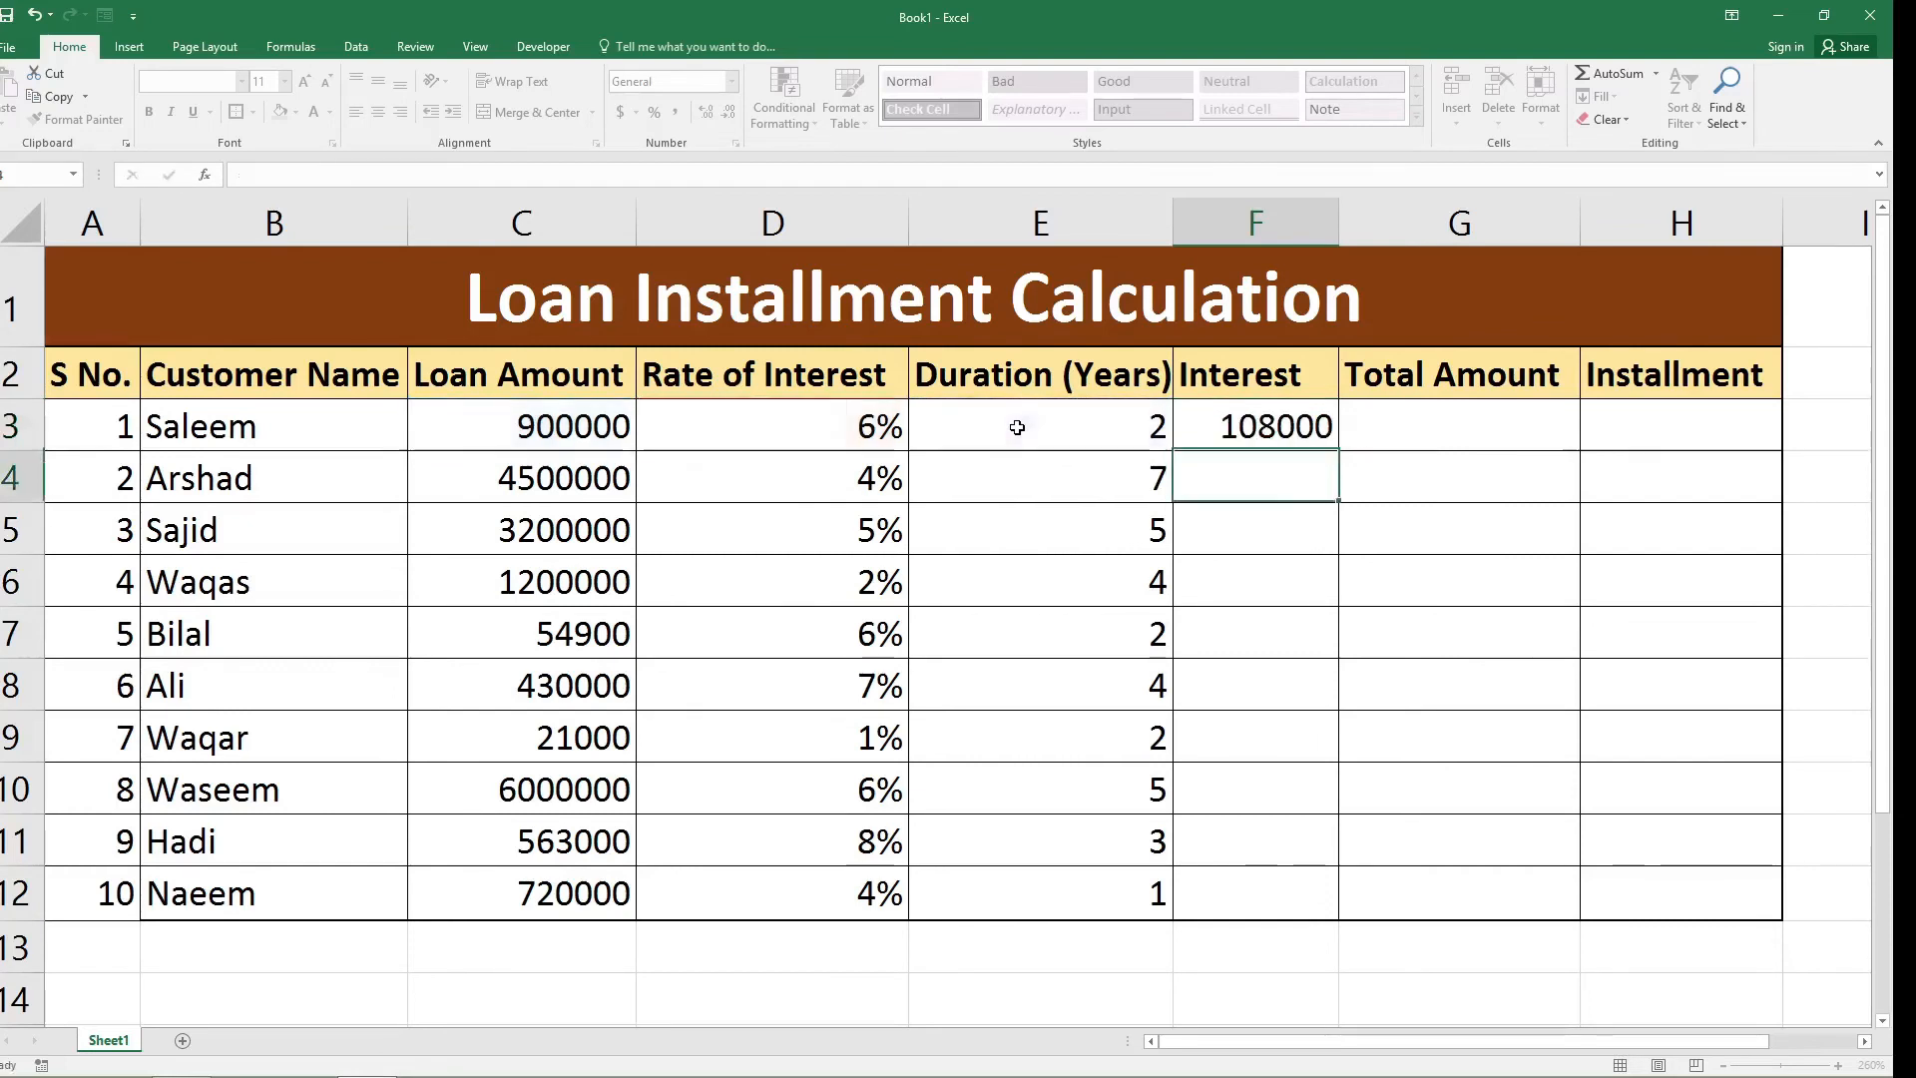
left_click(1263, 429)
left_click_drag(1342, 450, 1316, 904)
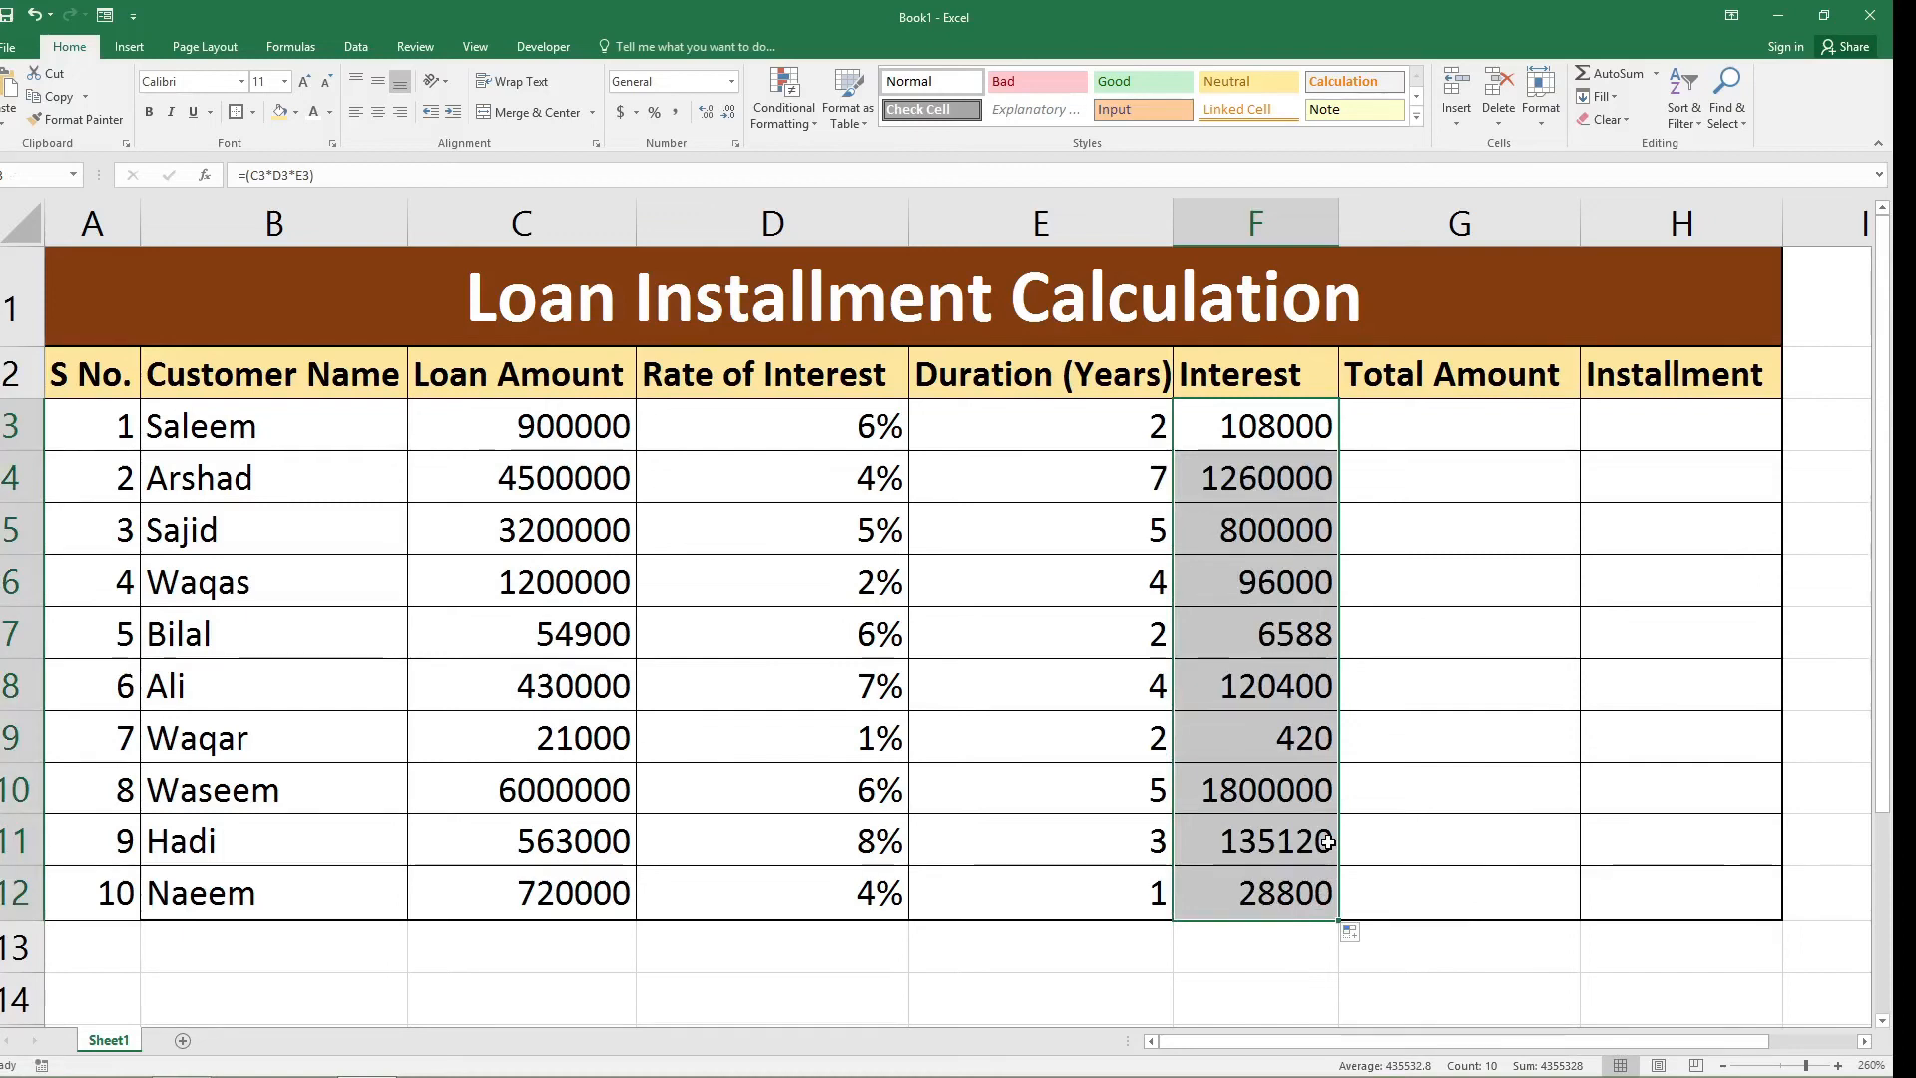
Calculate the first customer's total amount in G3 by adding loan amount and interest with the formula =C3+F3.
left_click(1444, 419)
type("=")
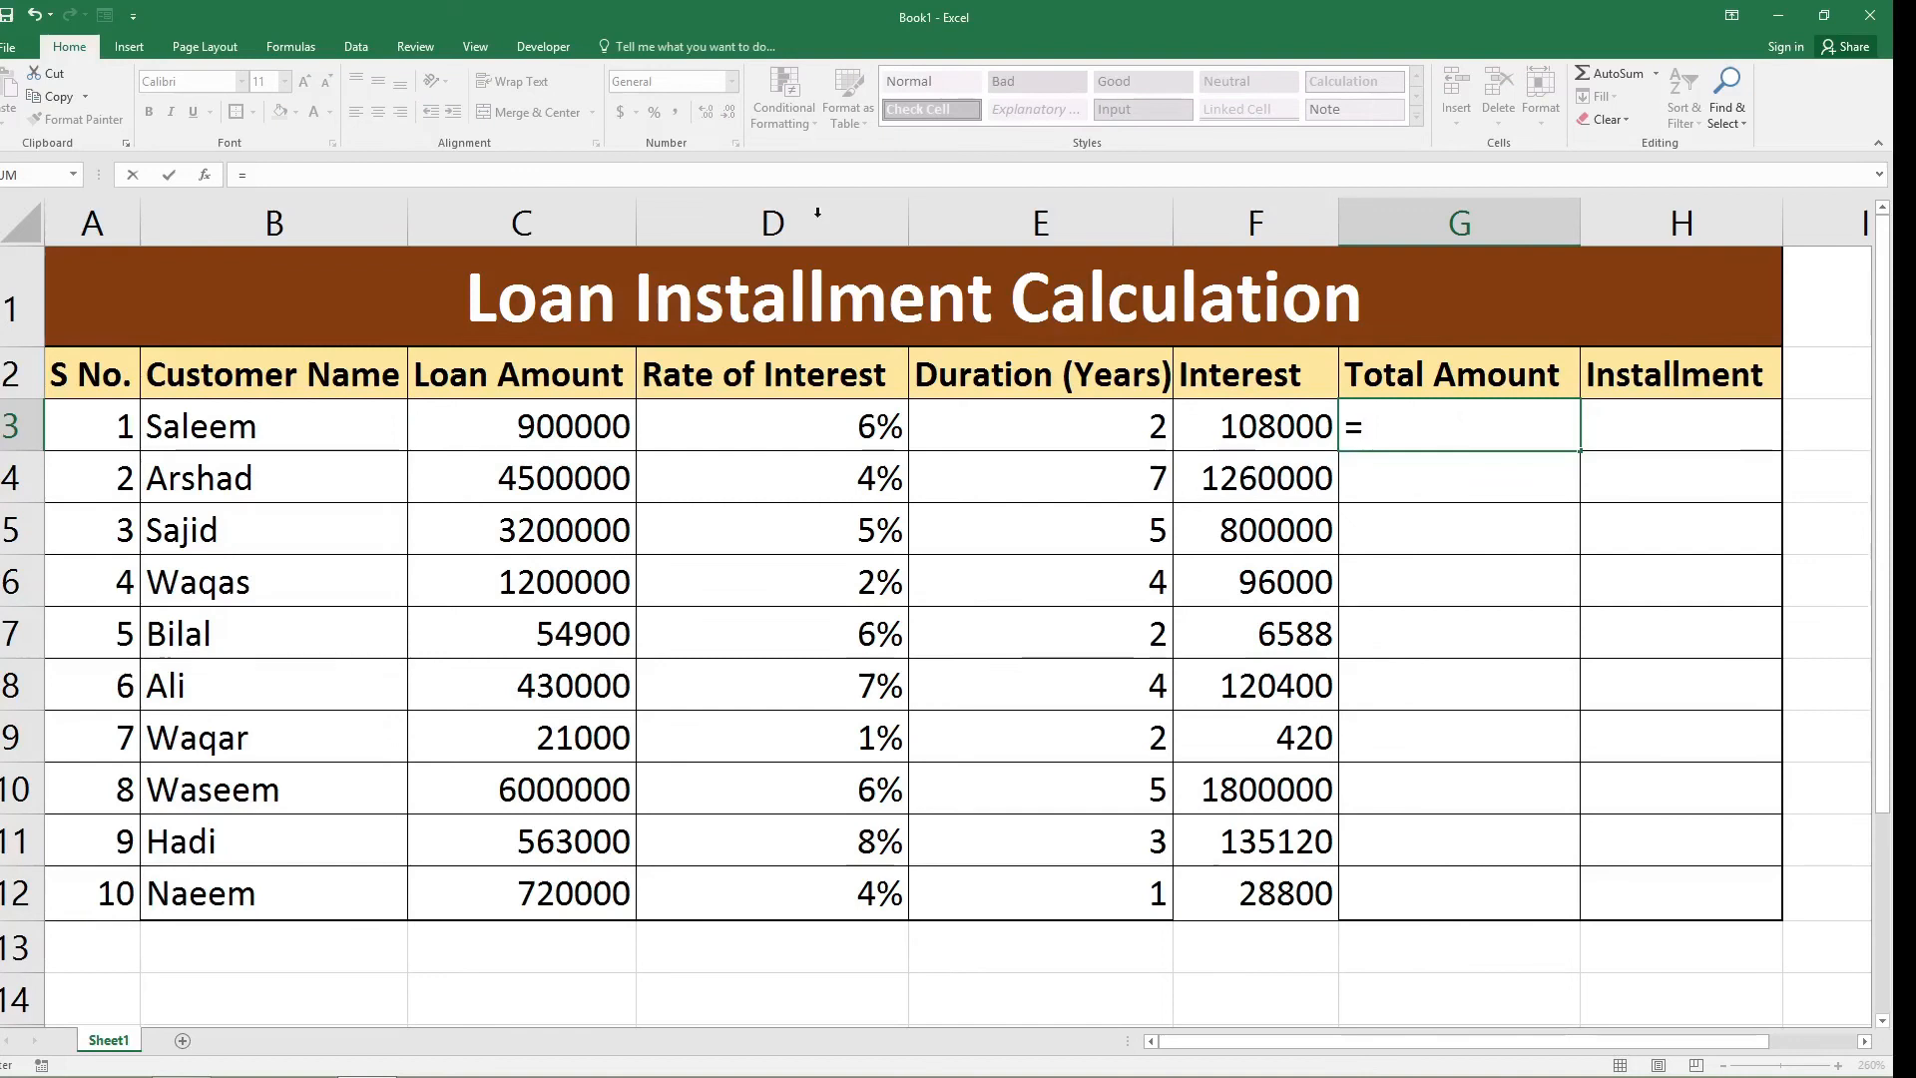
left_click(542, 426)
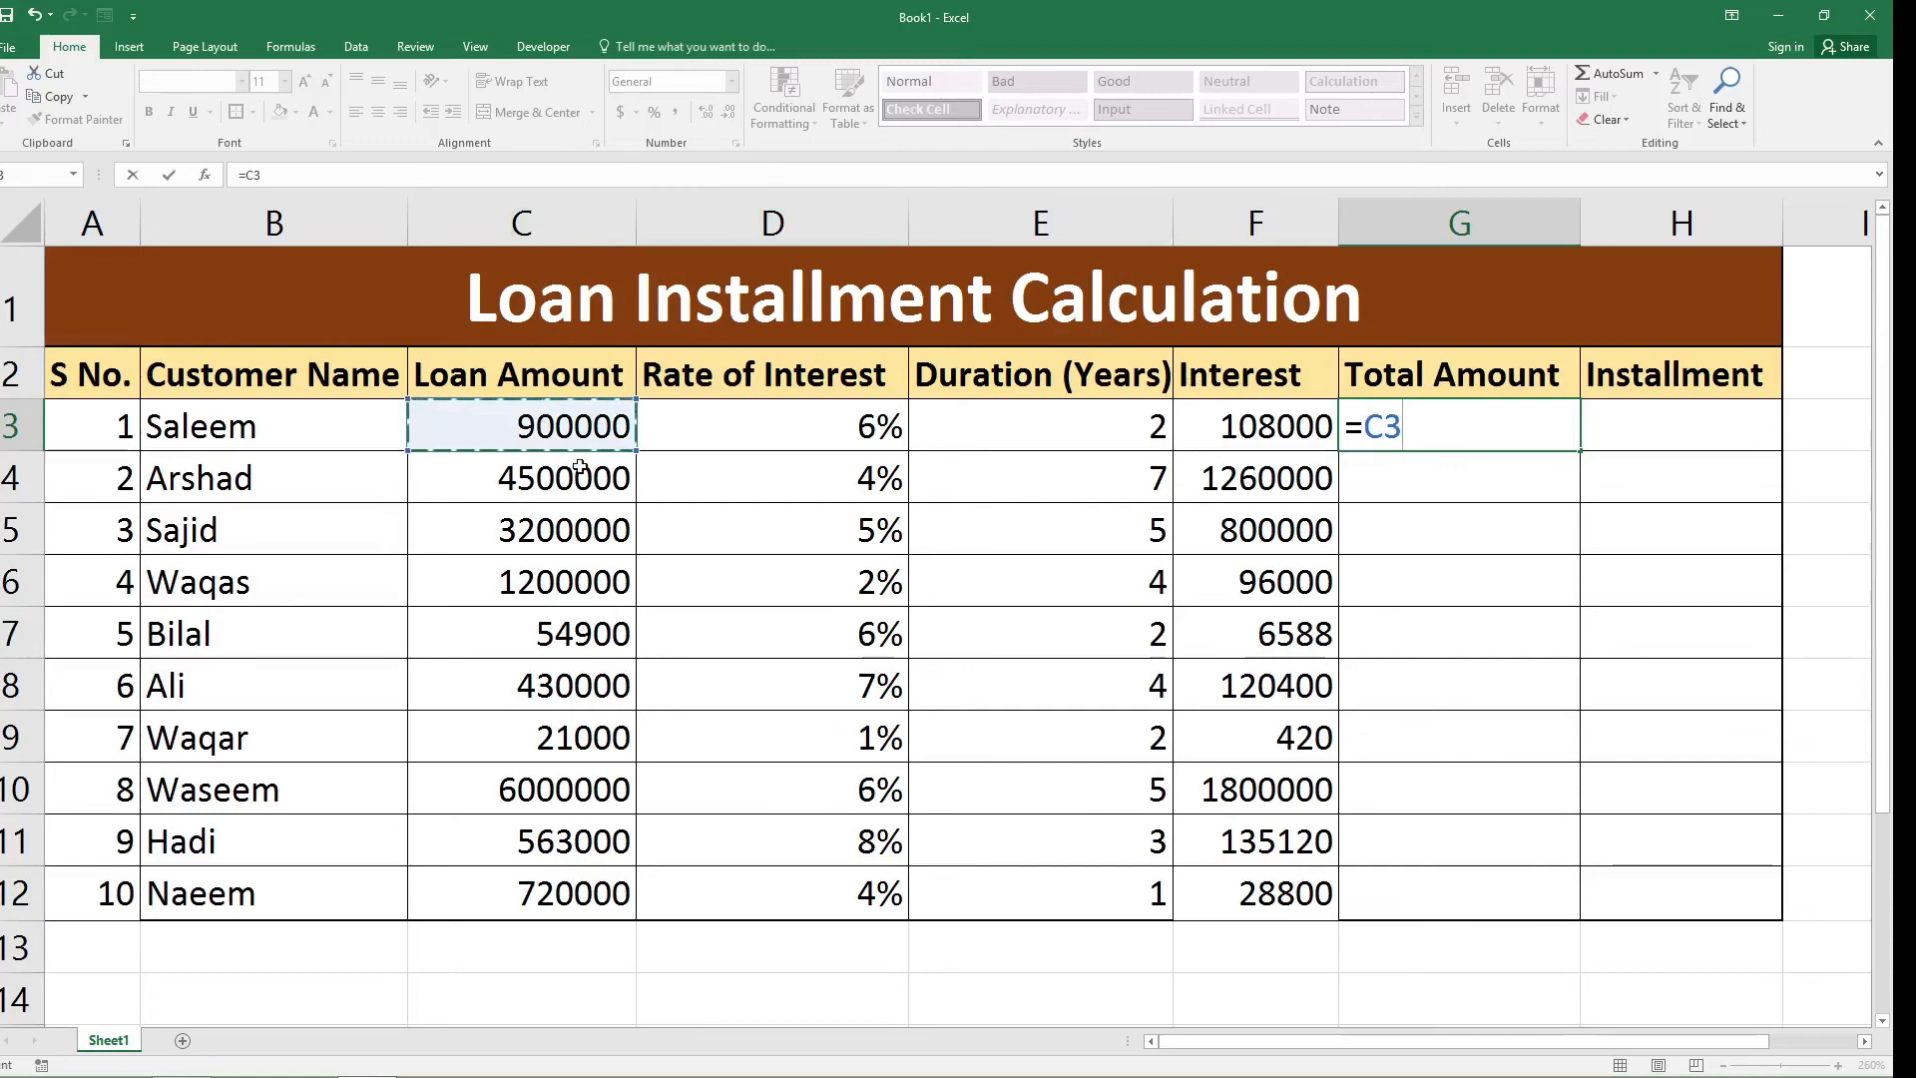
type("+")
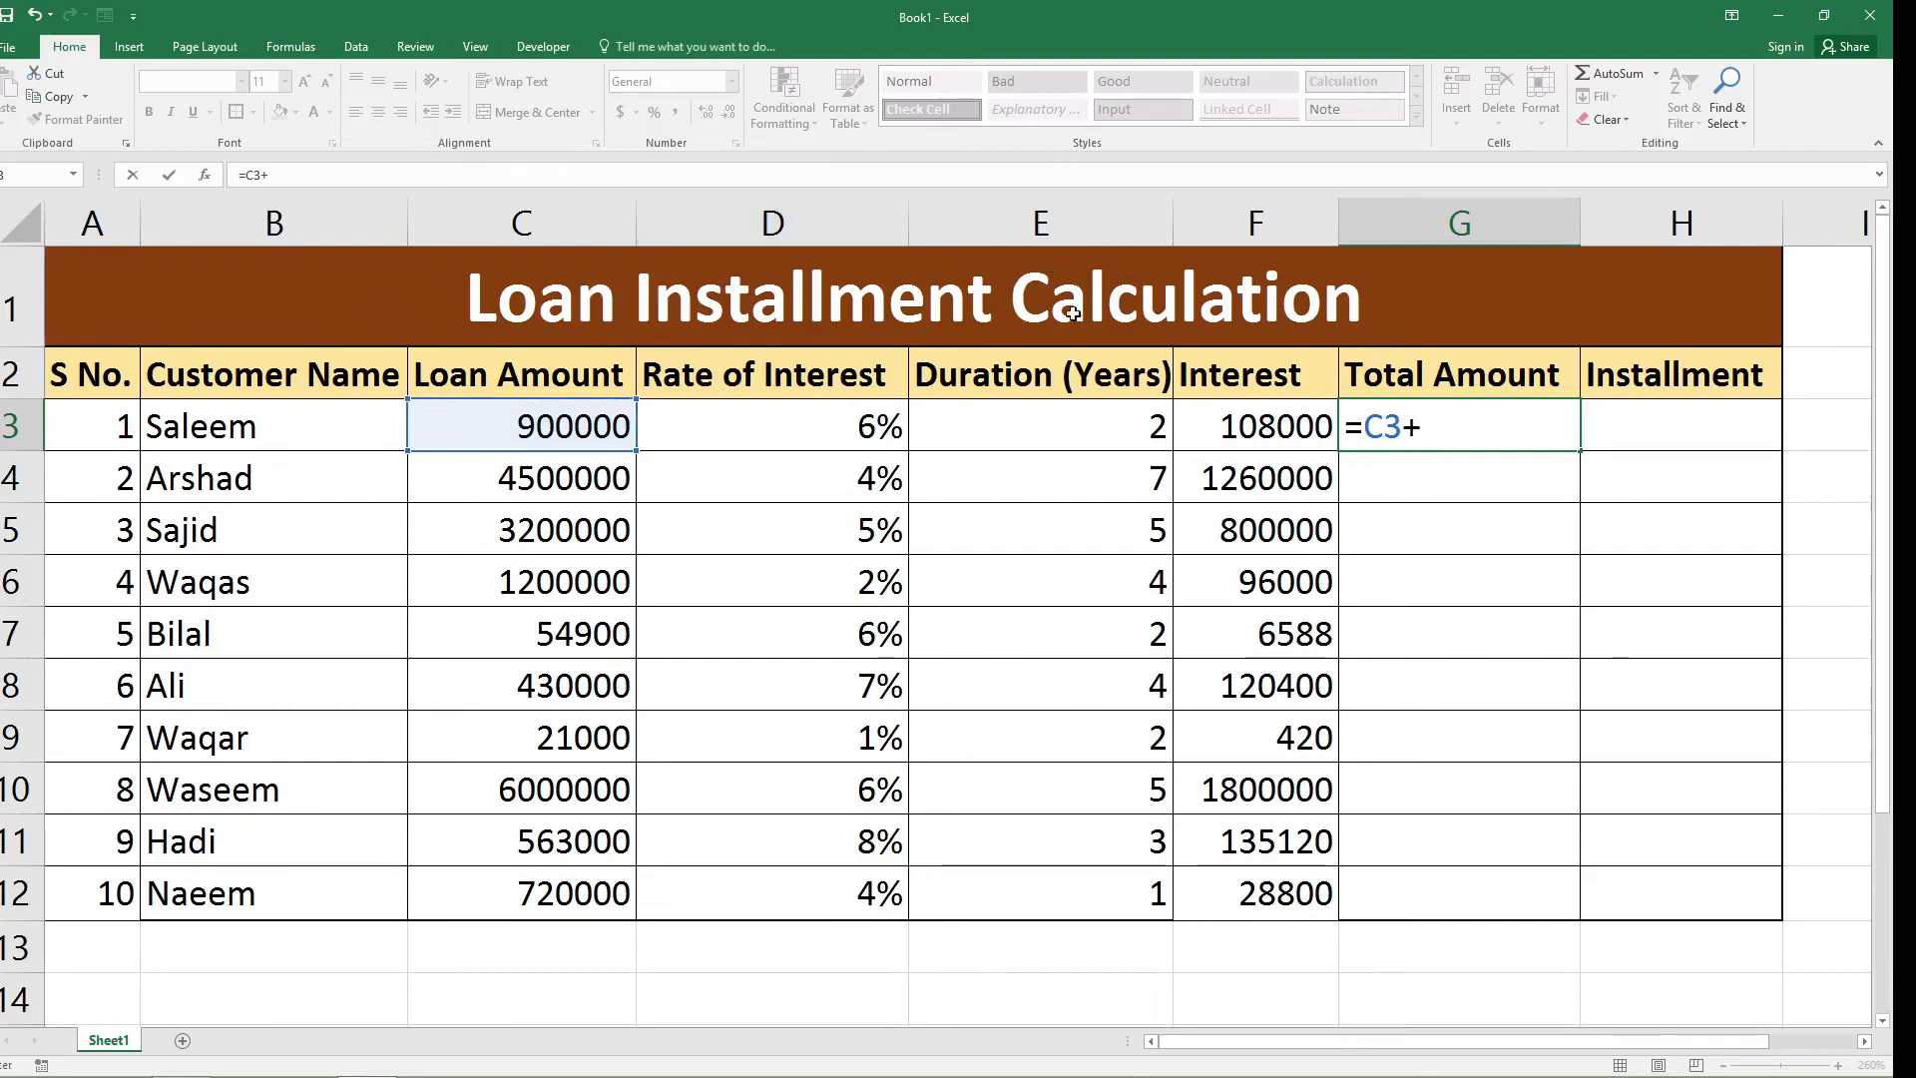
left_click(1250, 439)
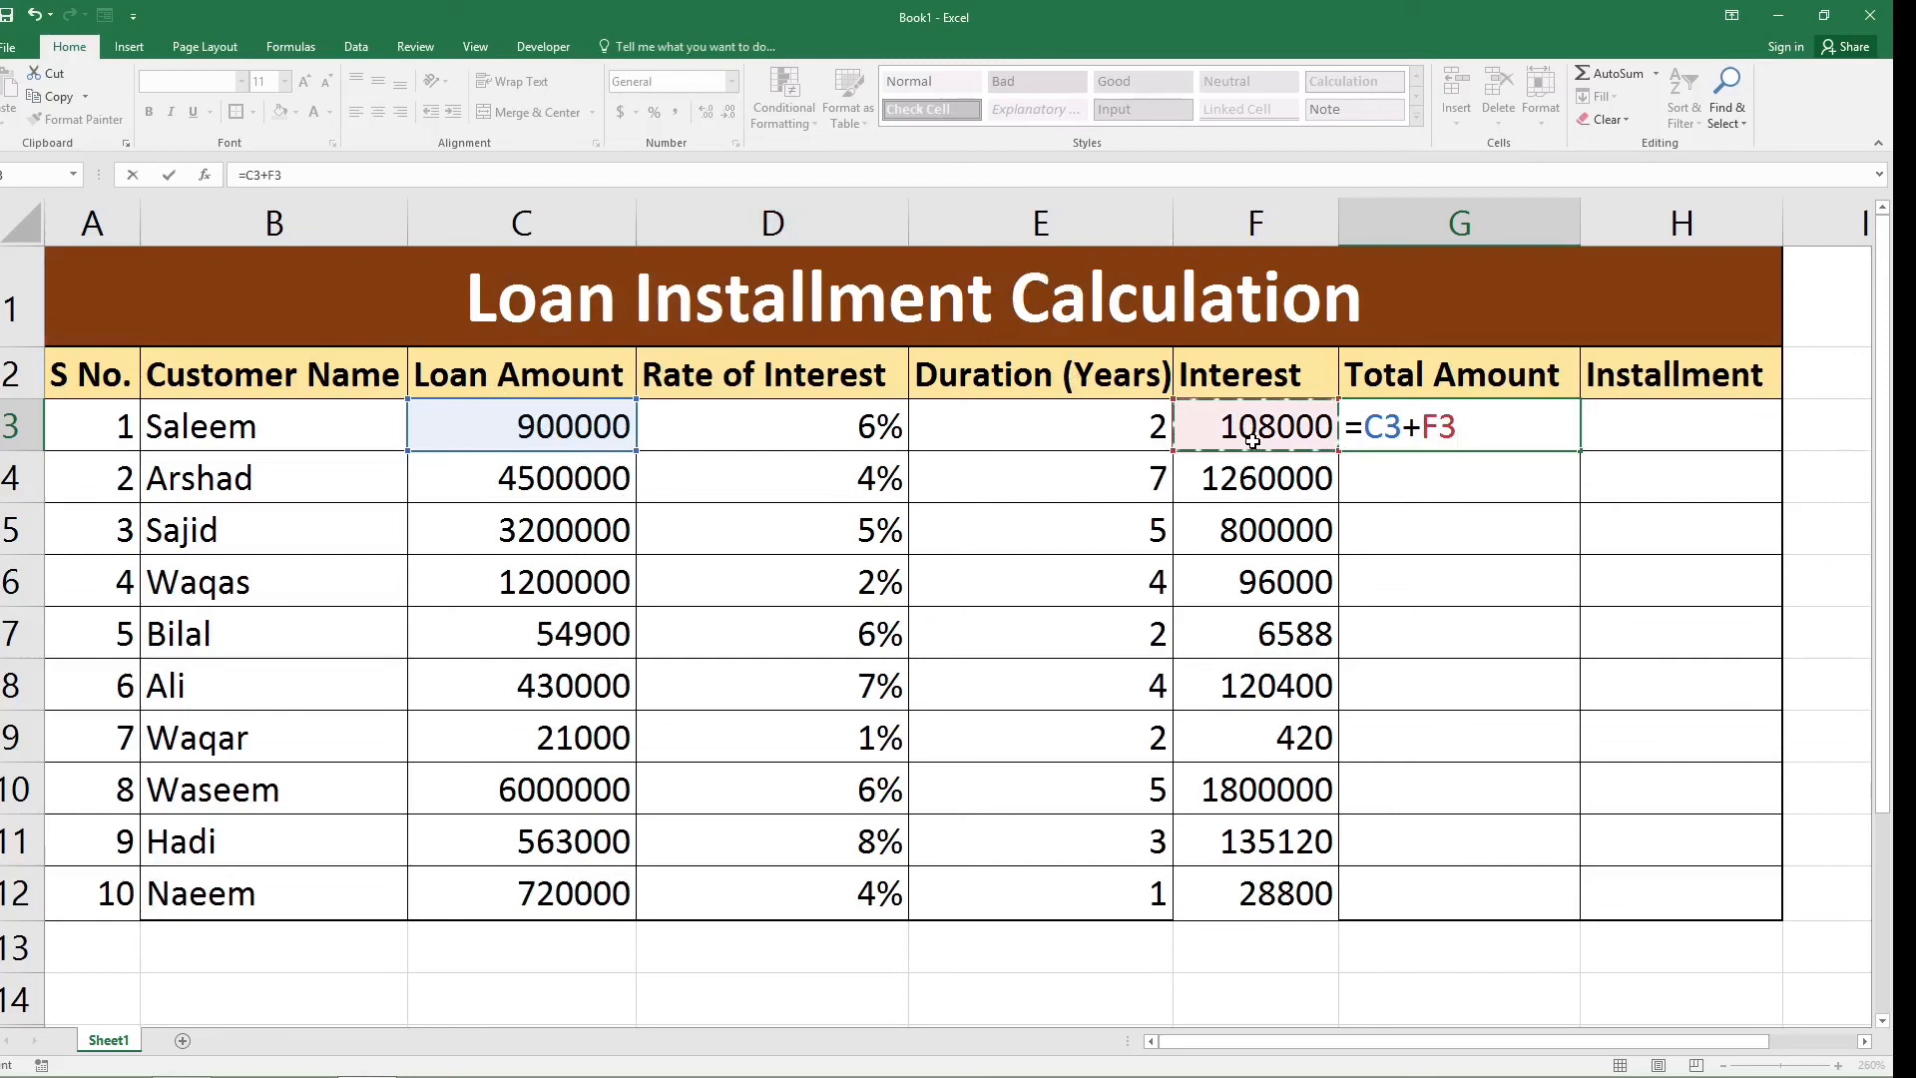
type(")")
key("Return")
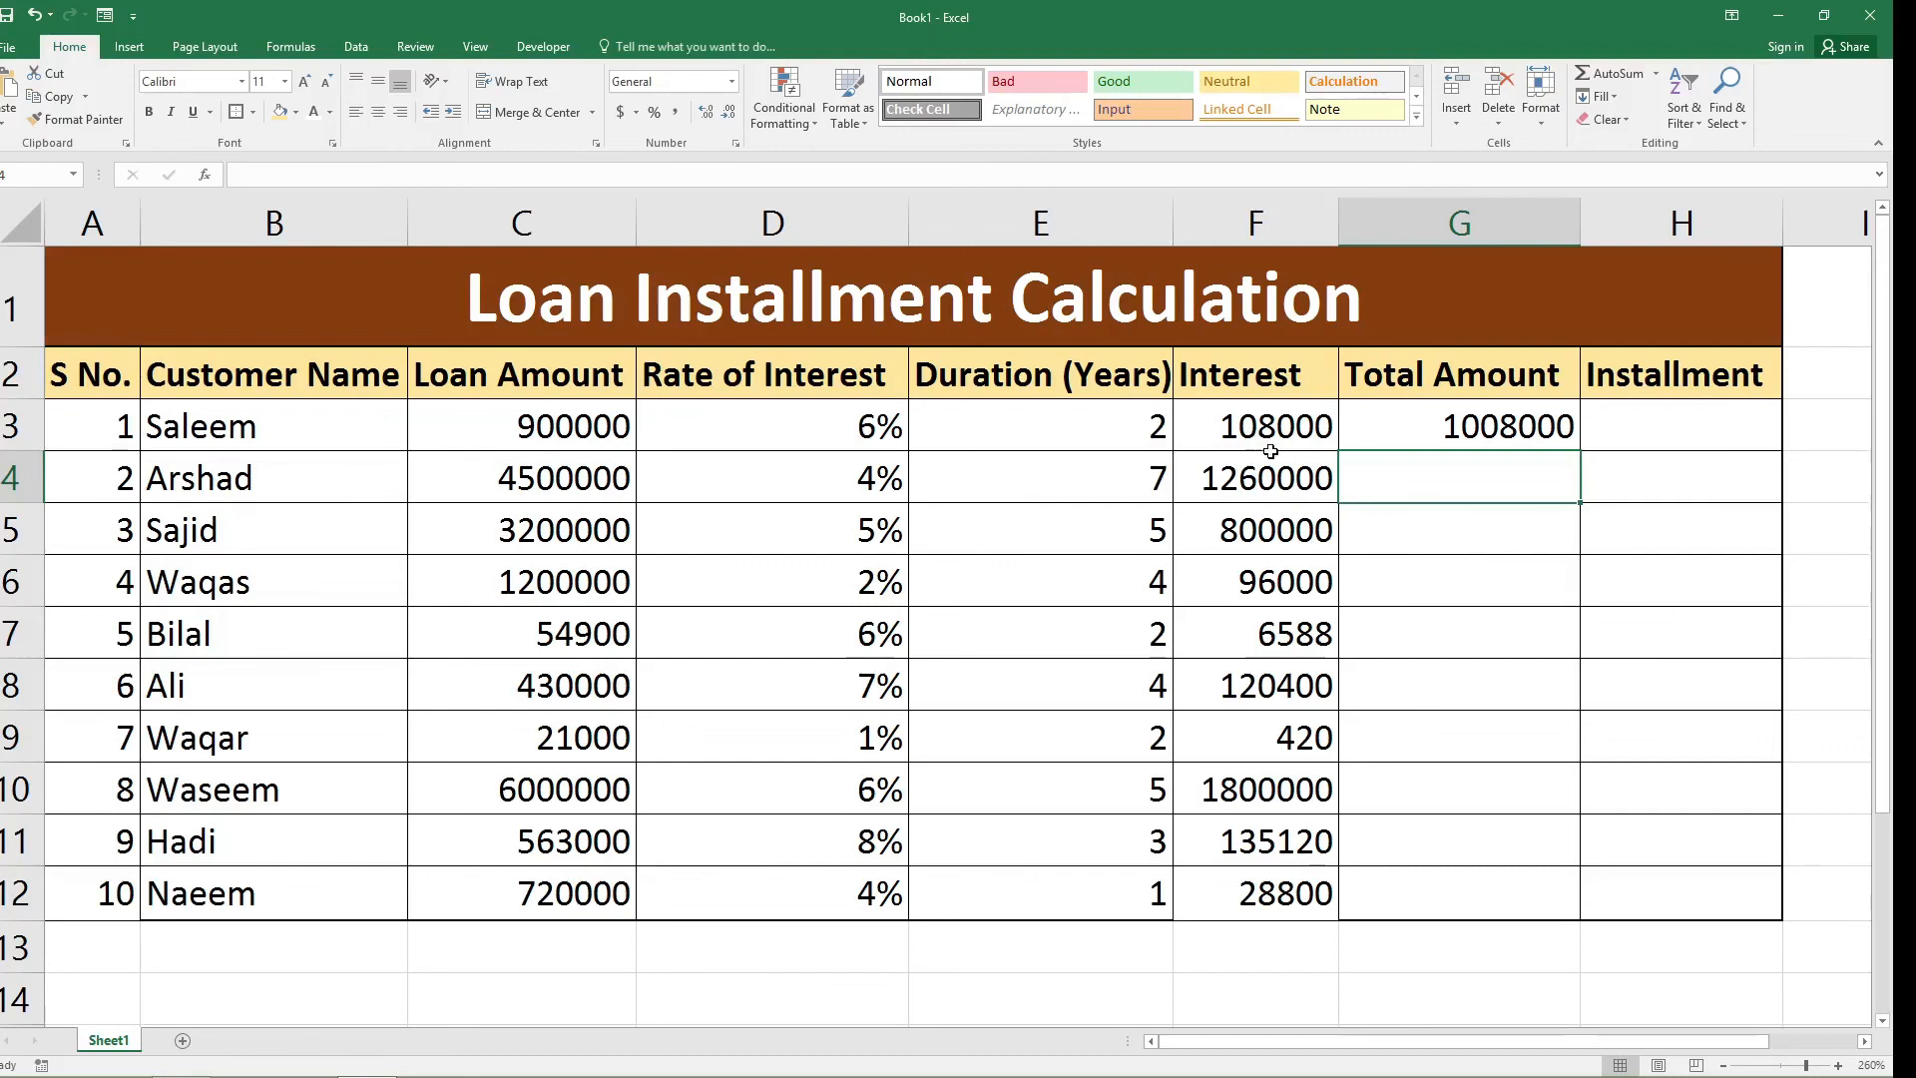
left_click(1447, 439)
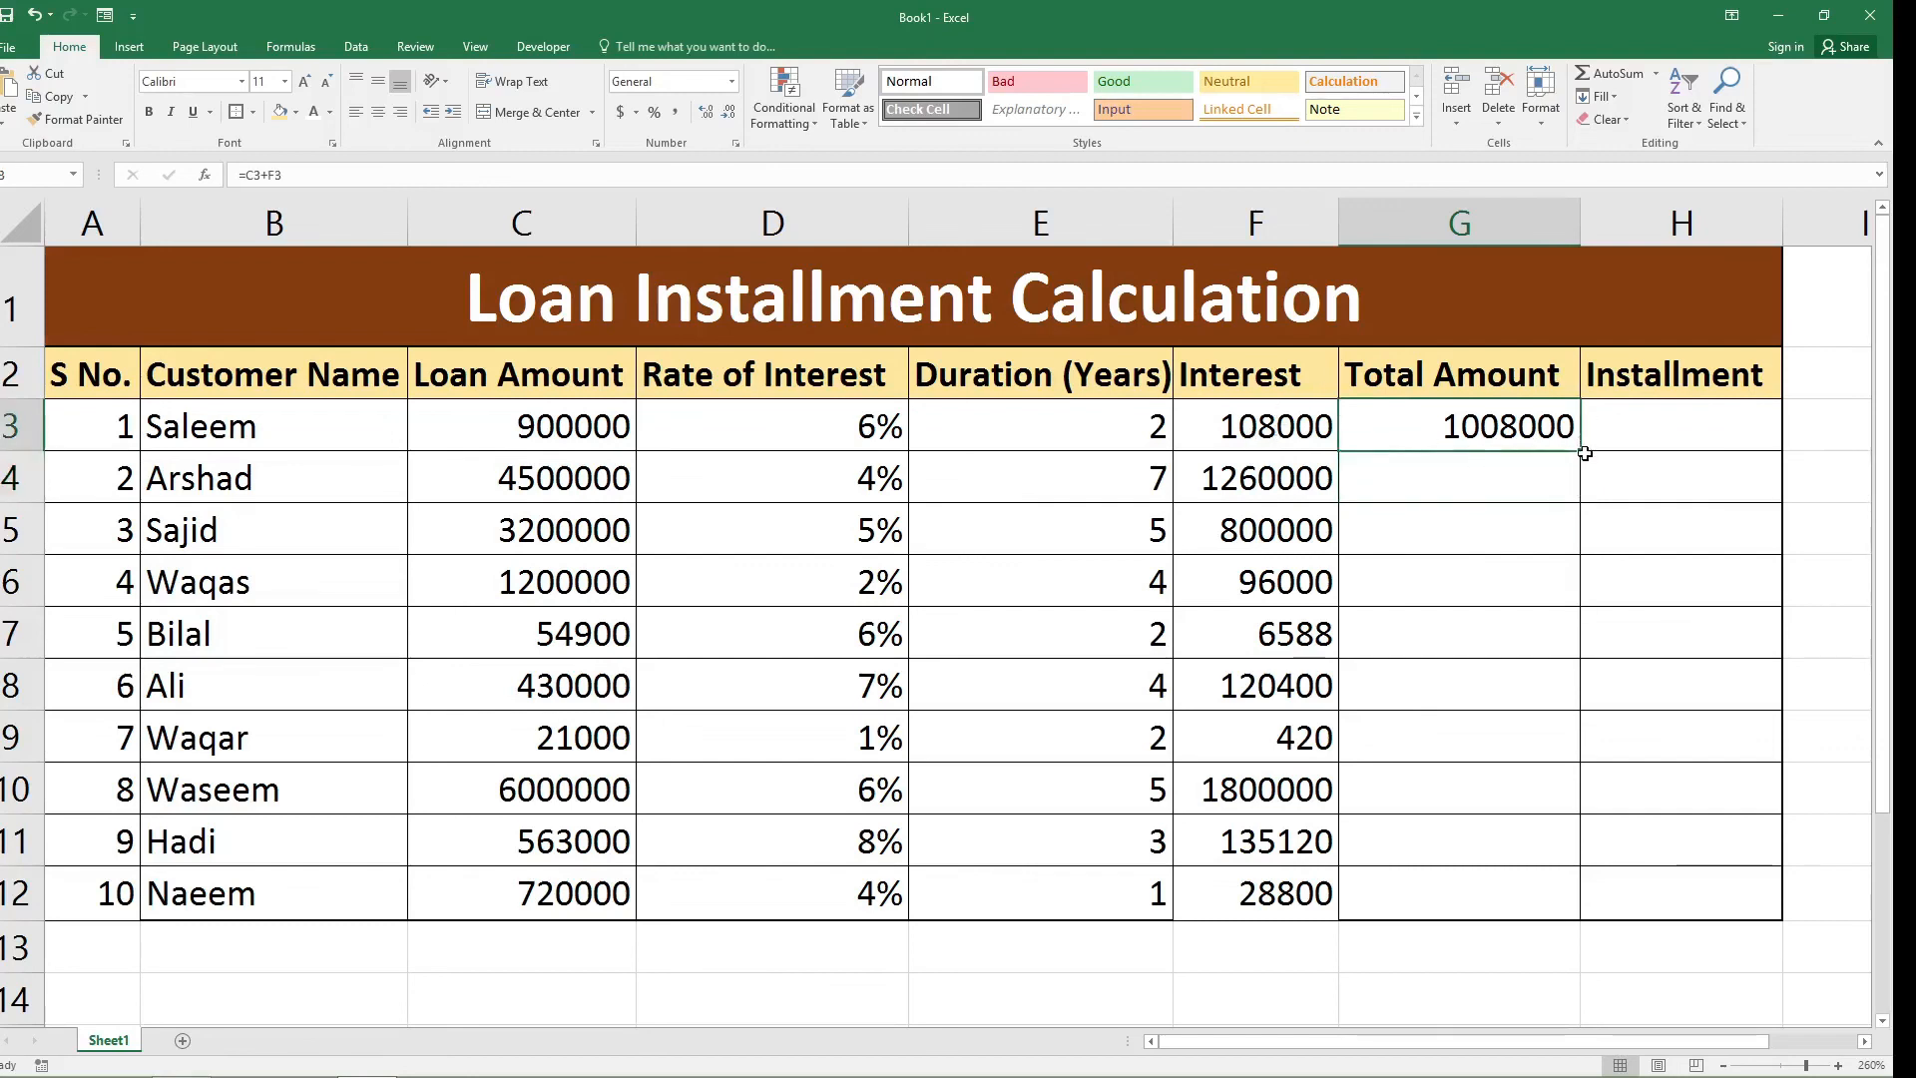
Fill the total amount formula from G3 down to G12 for the remaining customers.
left_click_drag(1585, 454, 1562, 904)
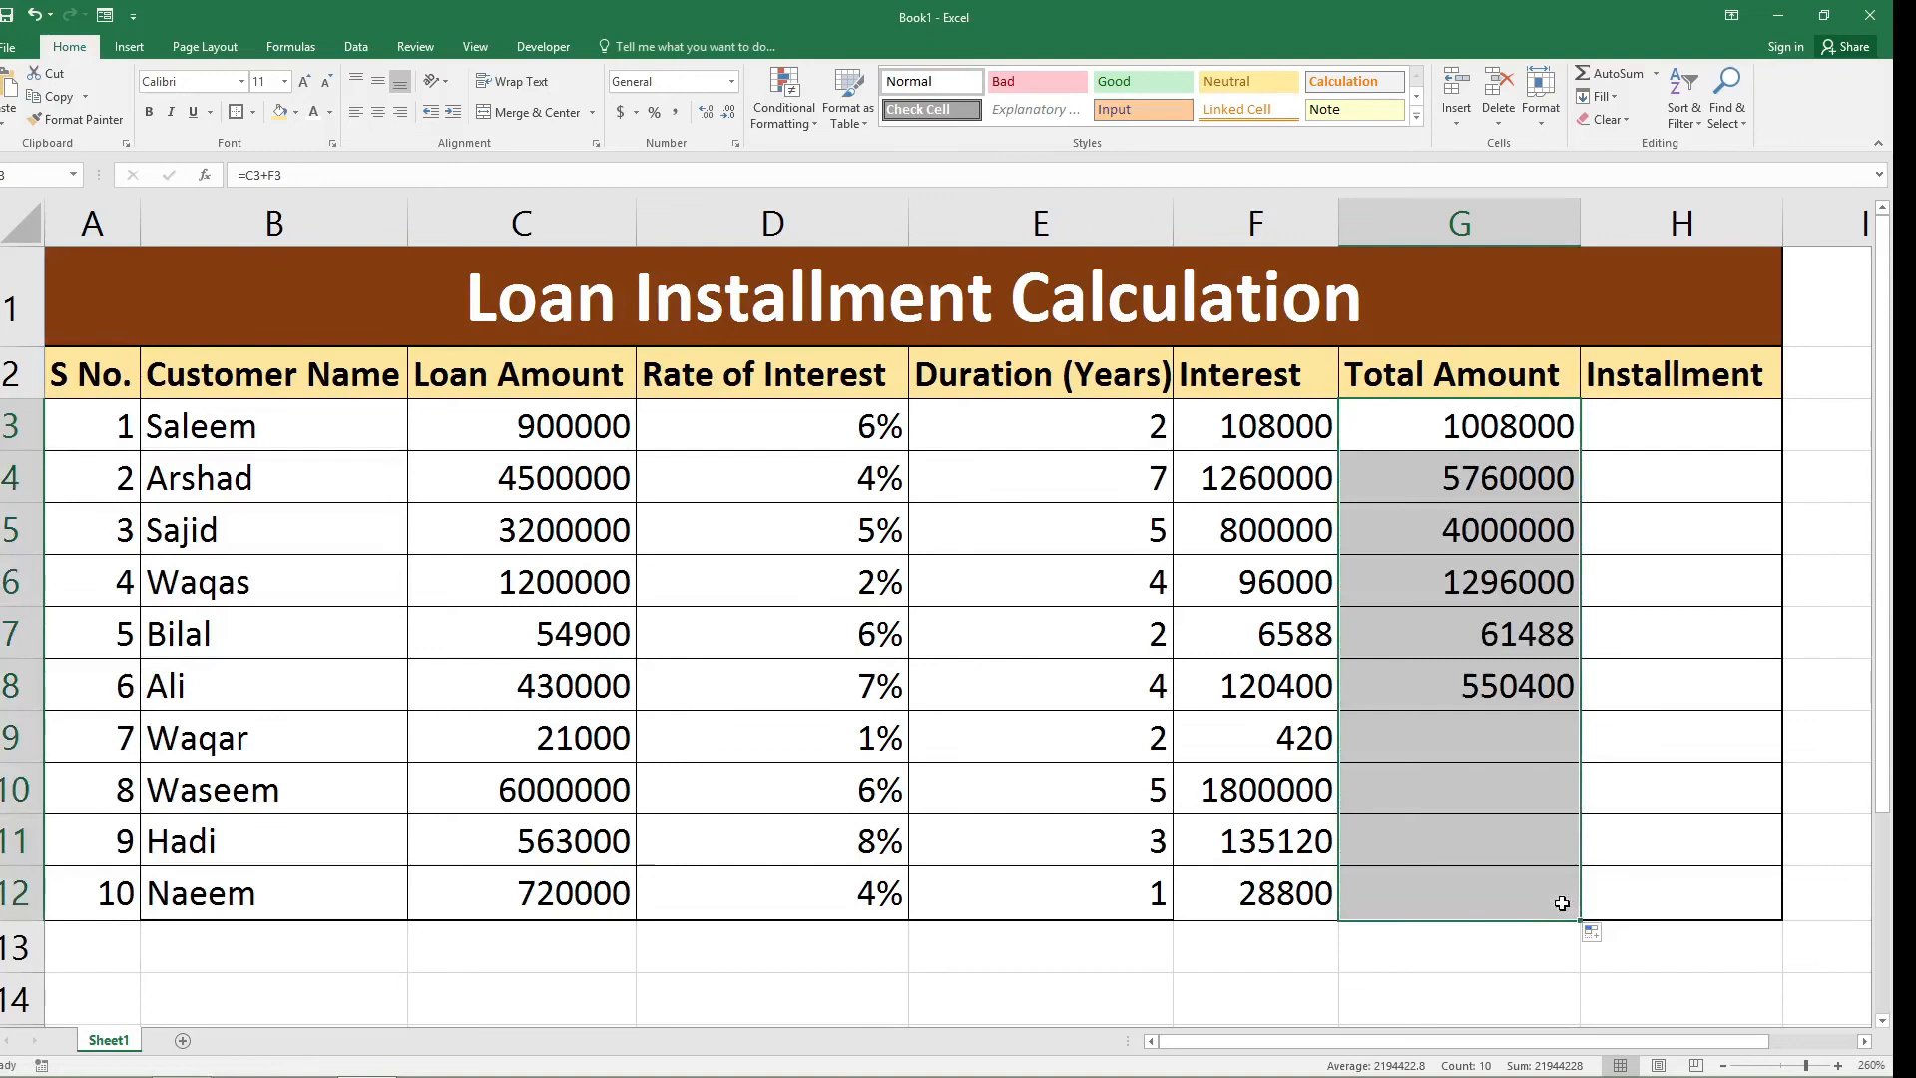
Calculate the monthly installment in H3 with the formula =G3/E3/12 and fill it down to H12.
left_click(1717, 441)
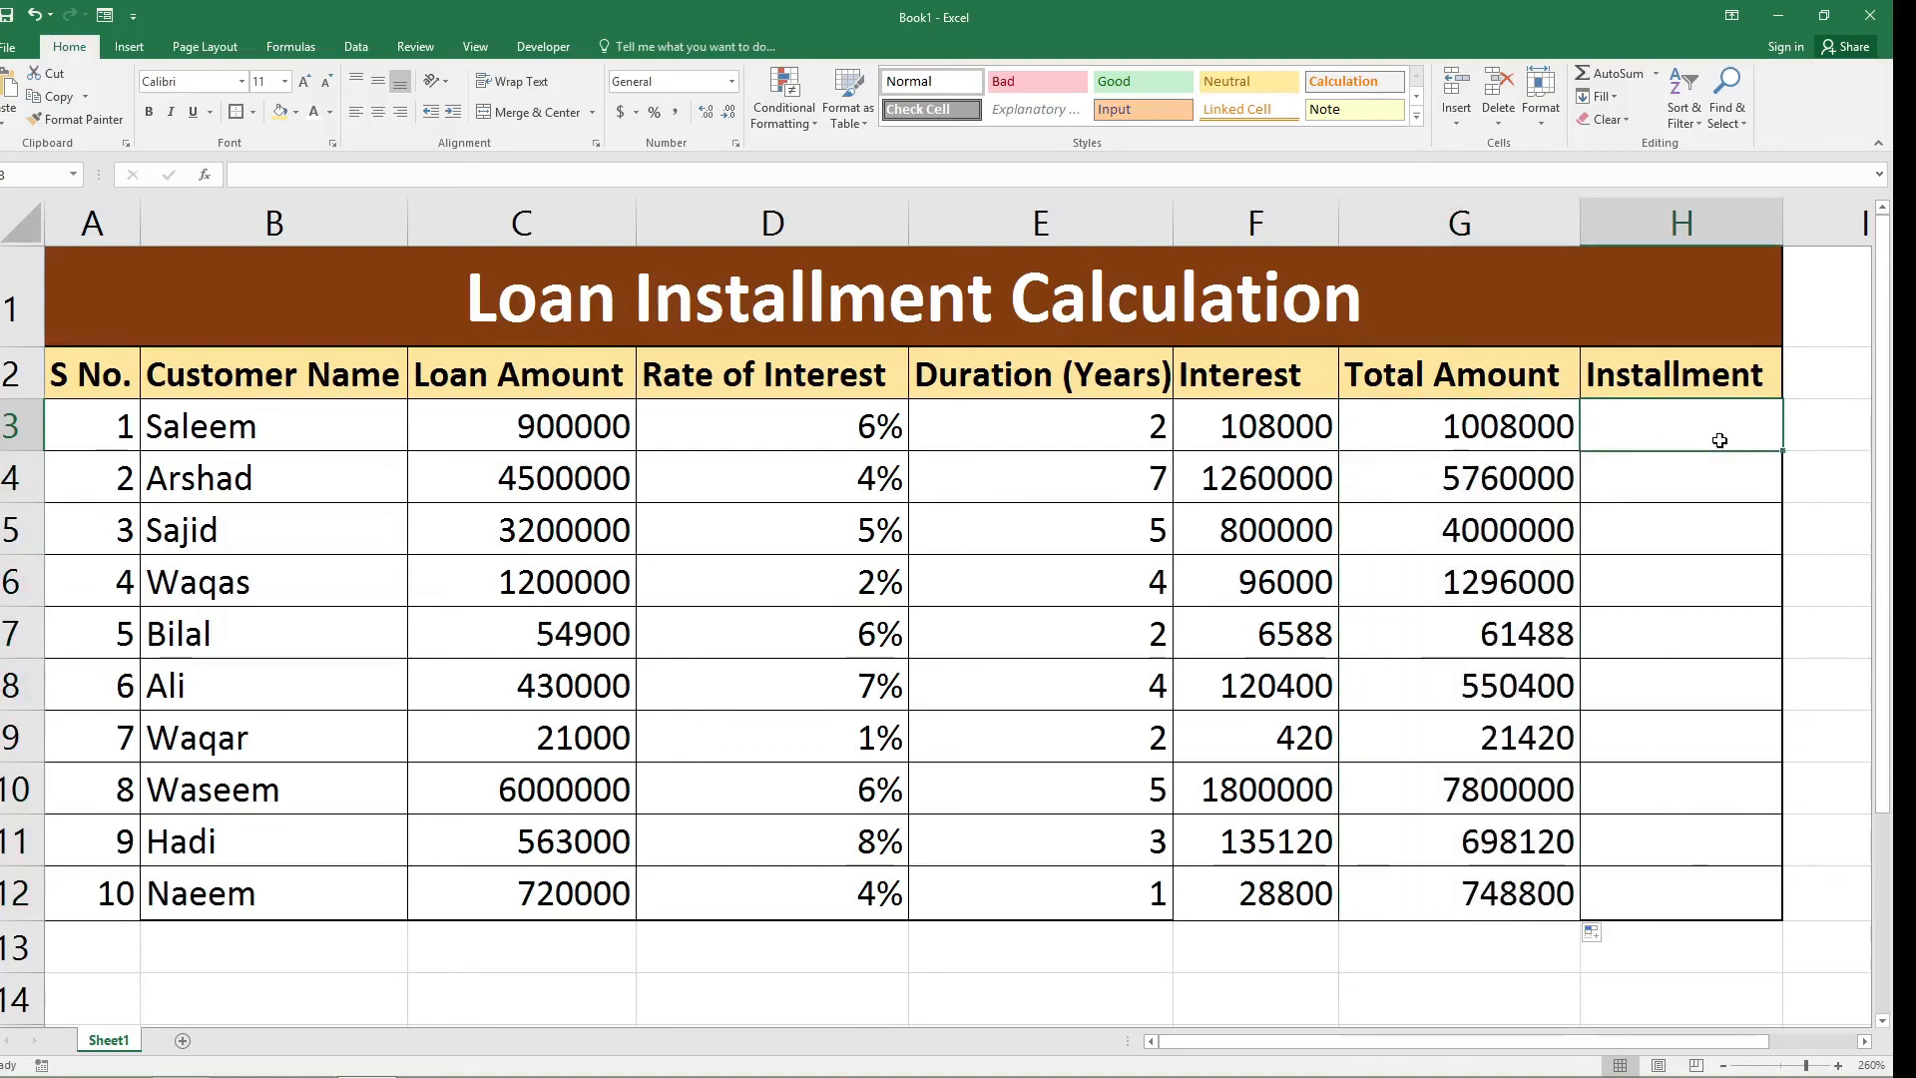
type("=")
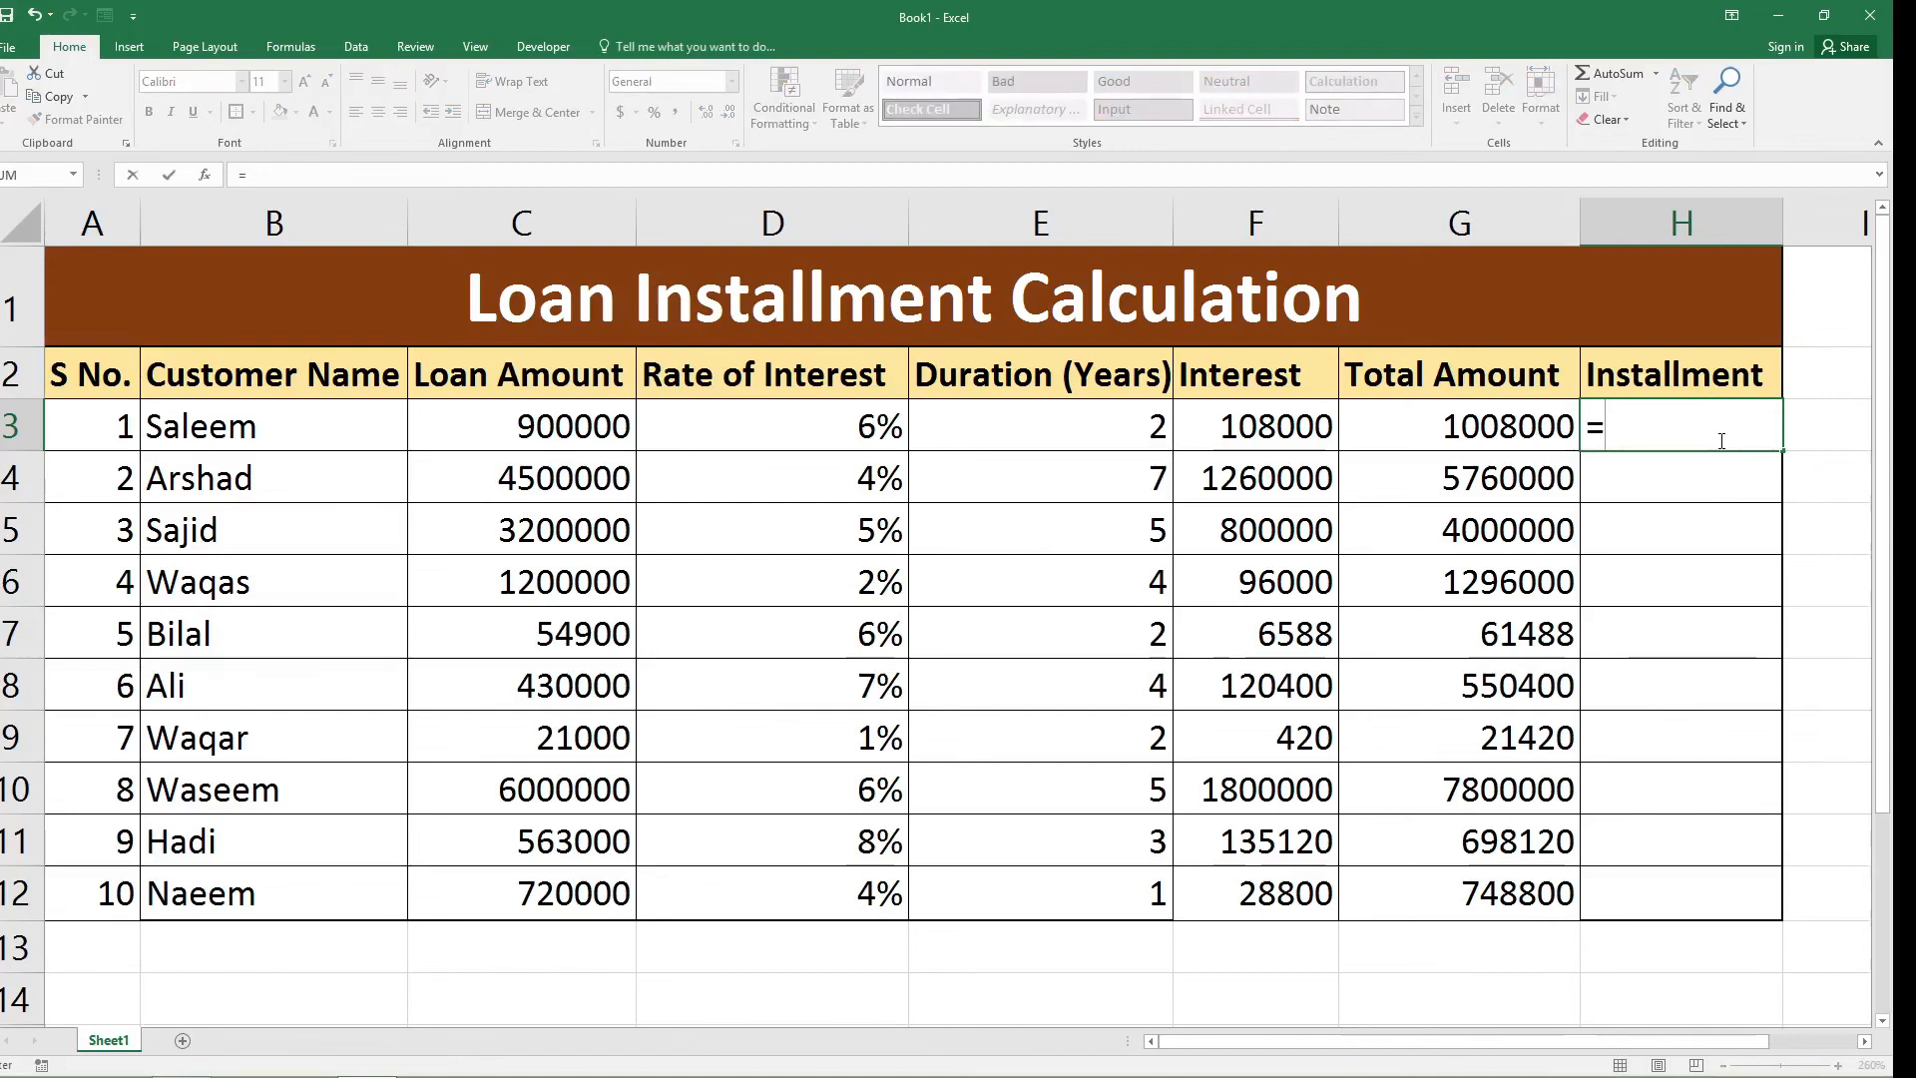
left_click(1476, 427)
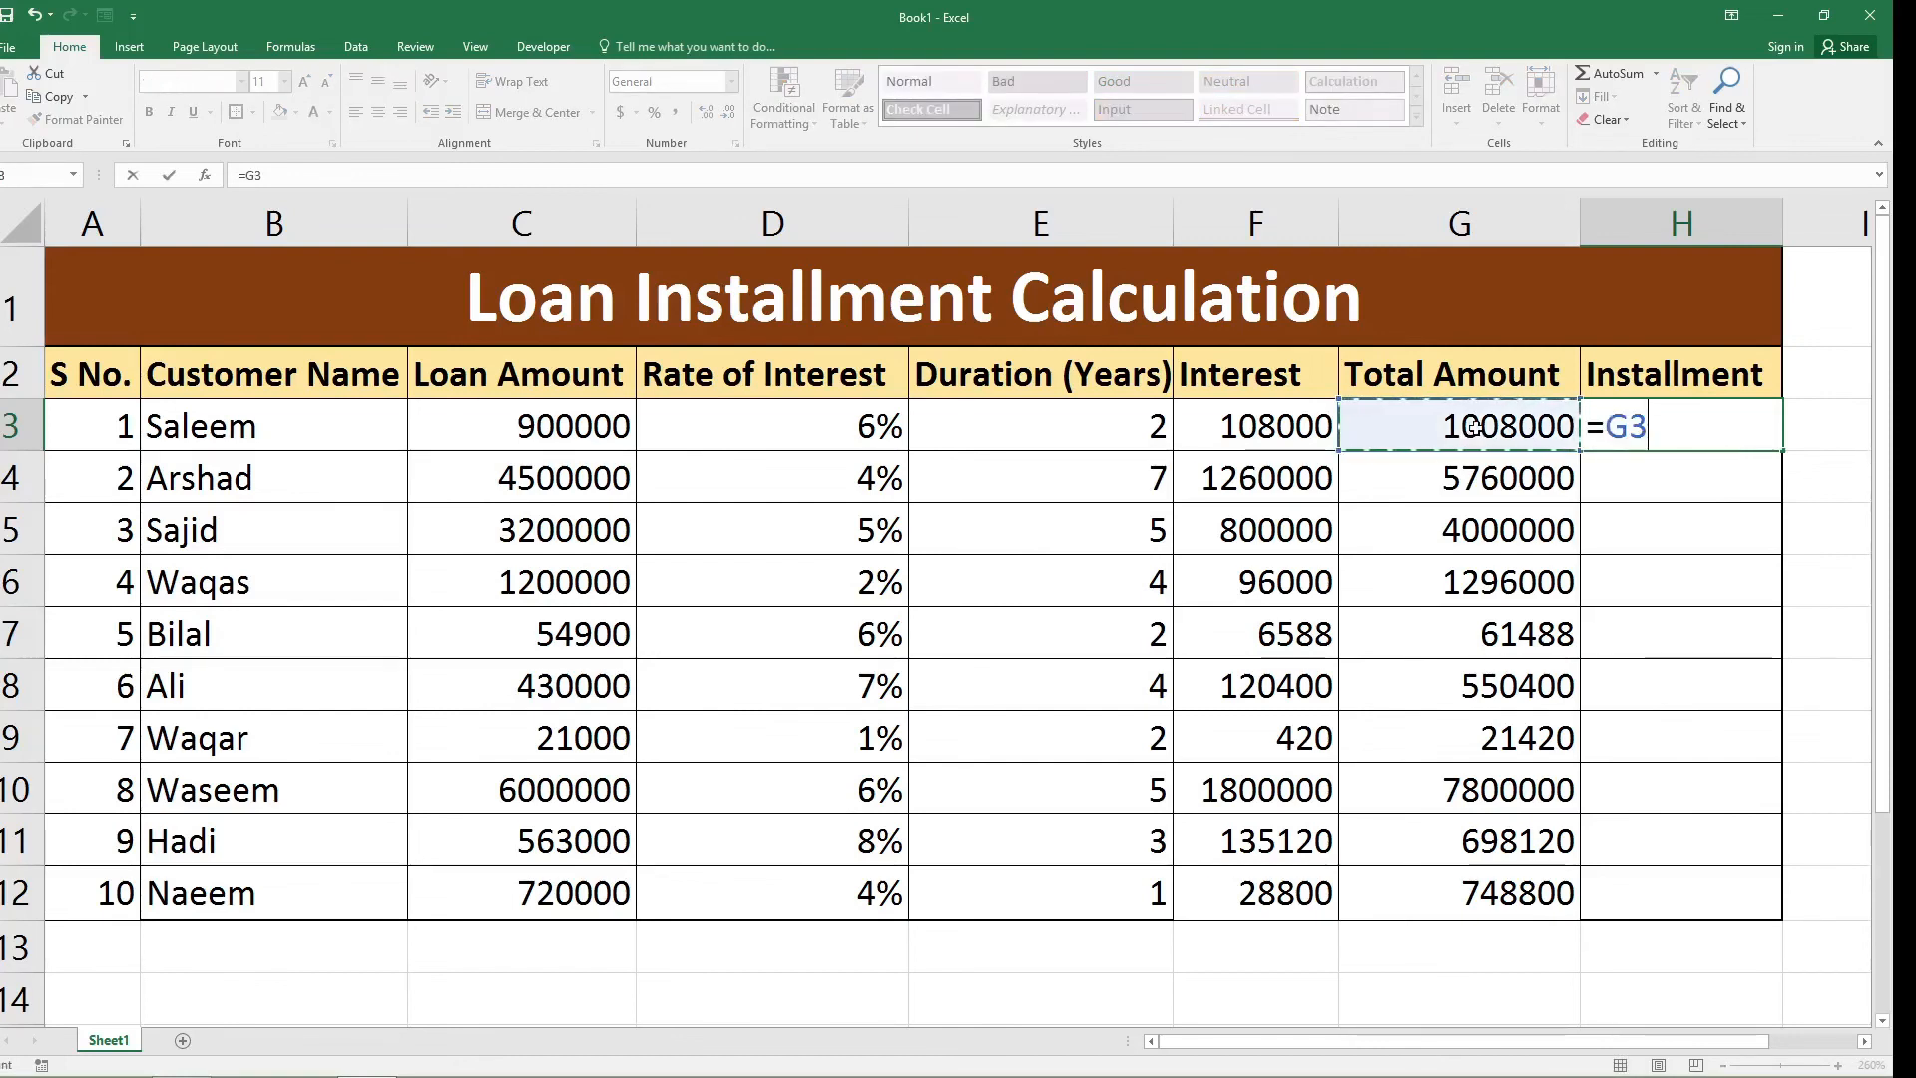
type("/")
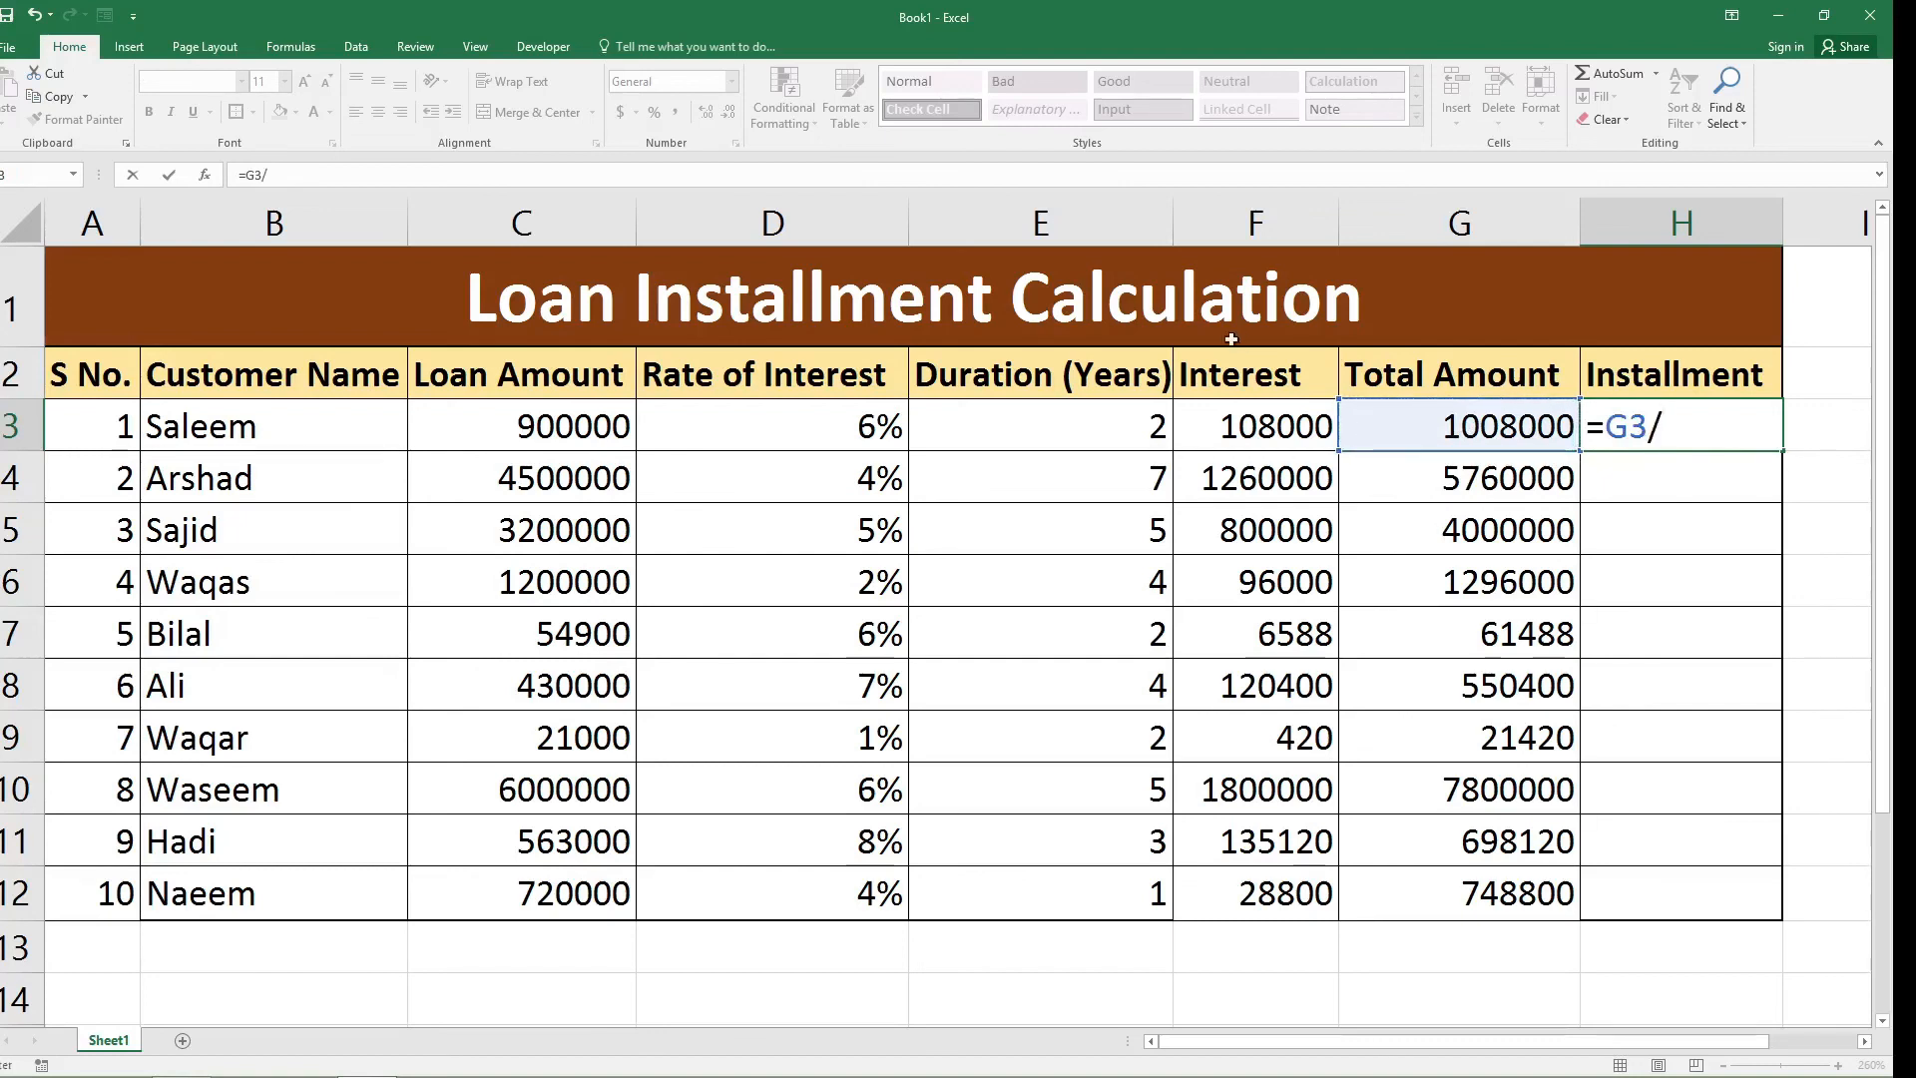
left_click(1110, 424)
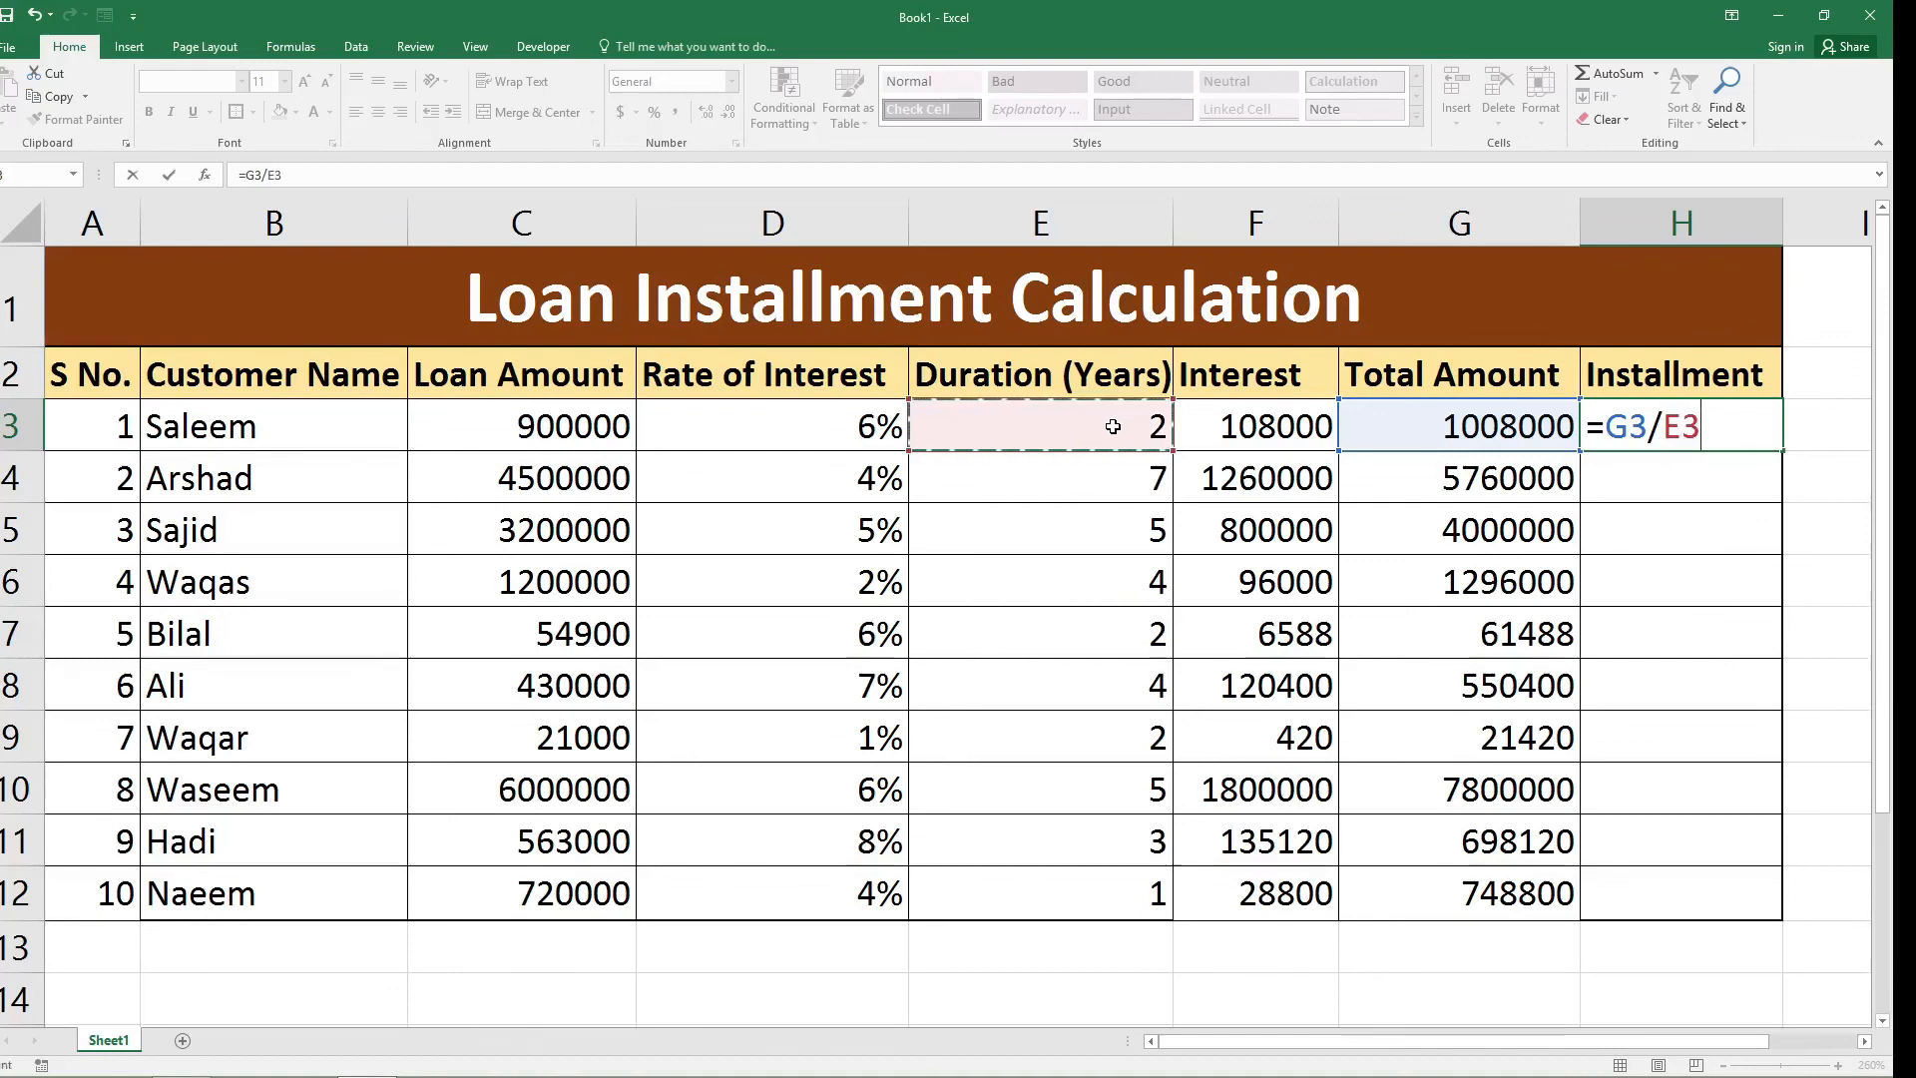
type("/12")
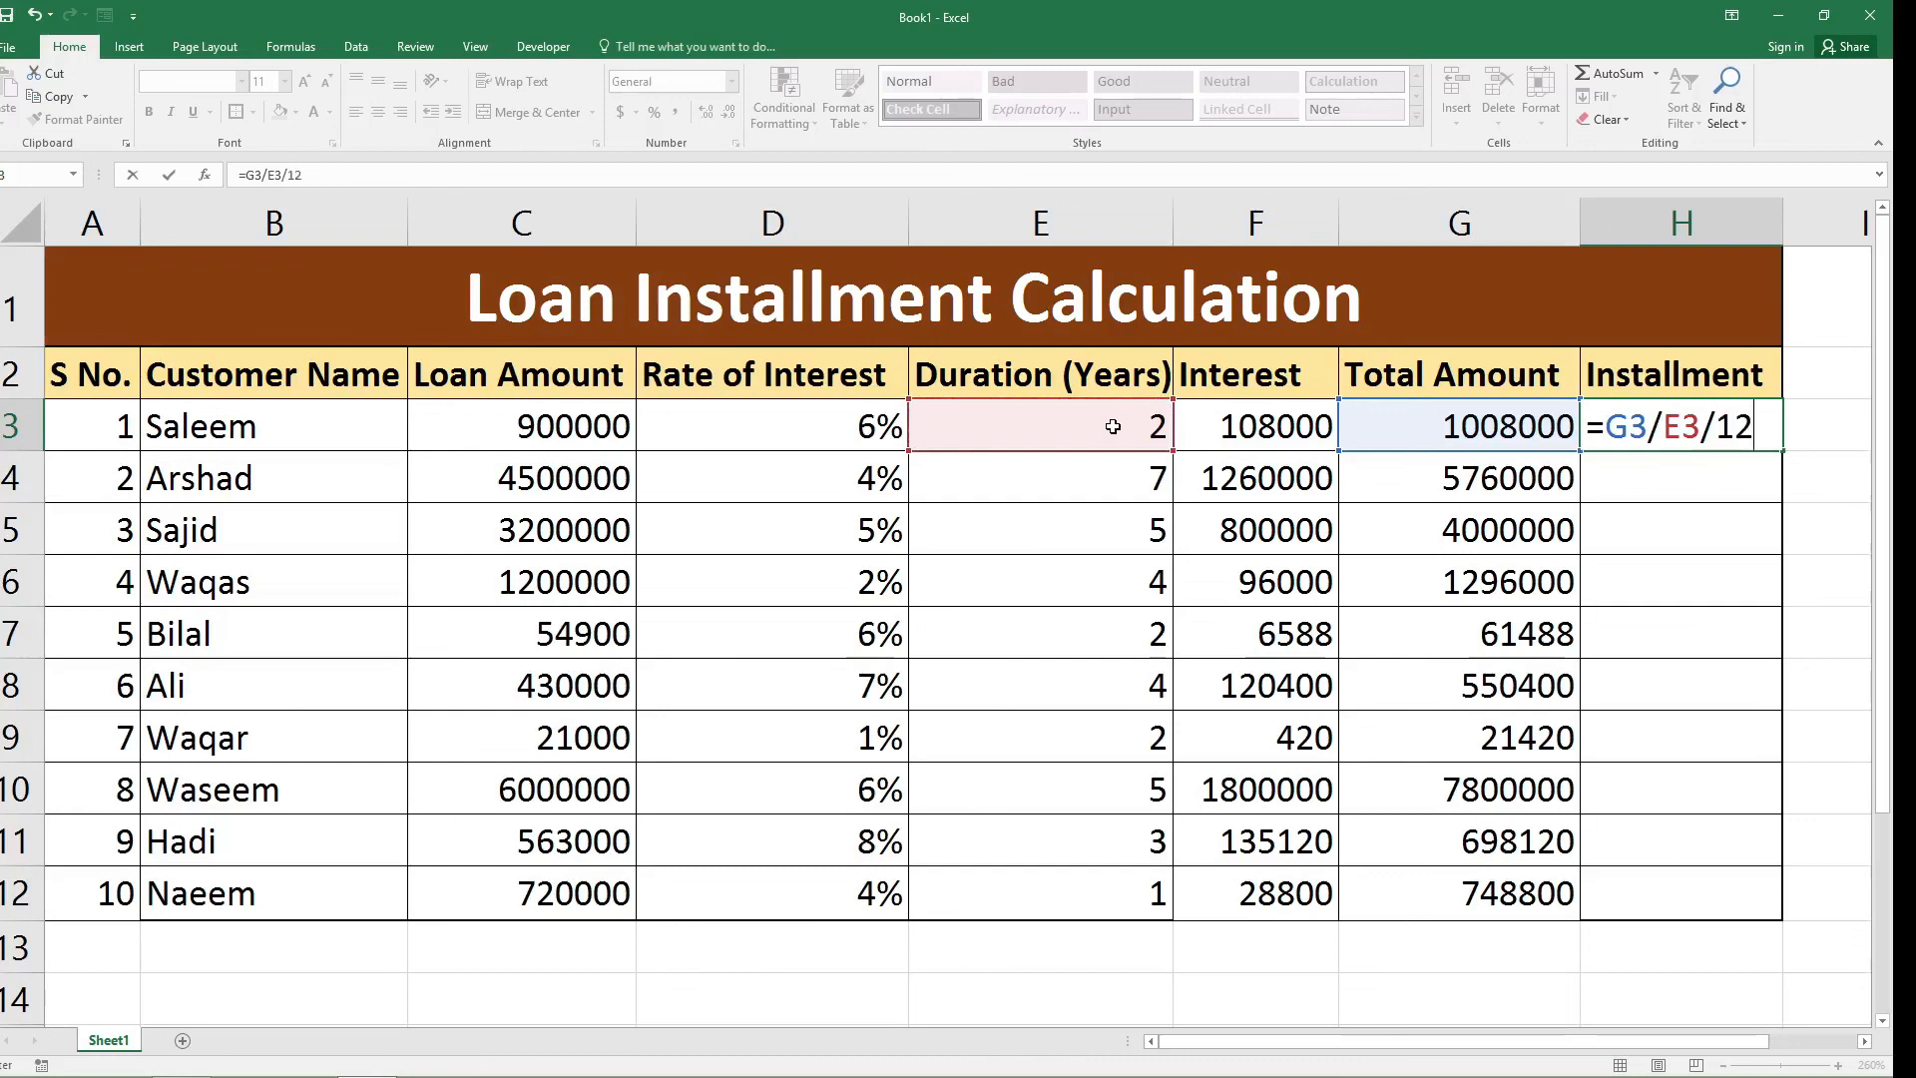
key("Return")
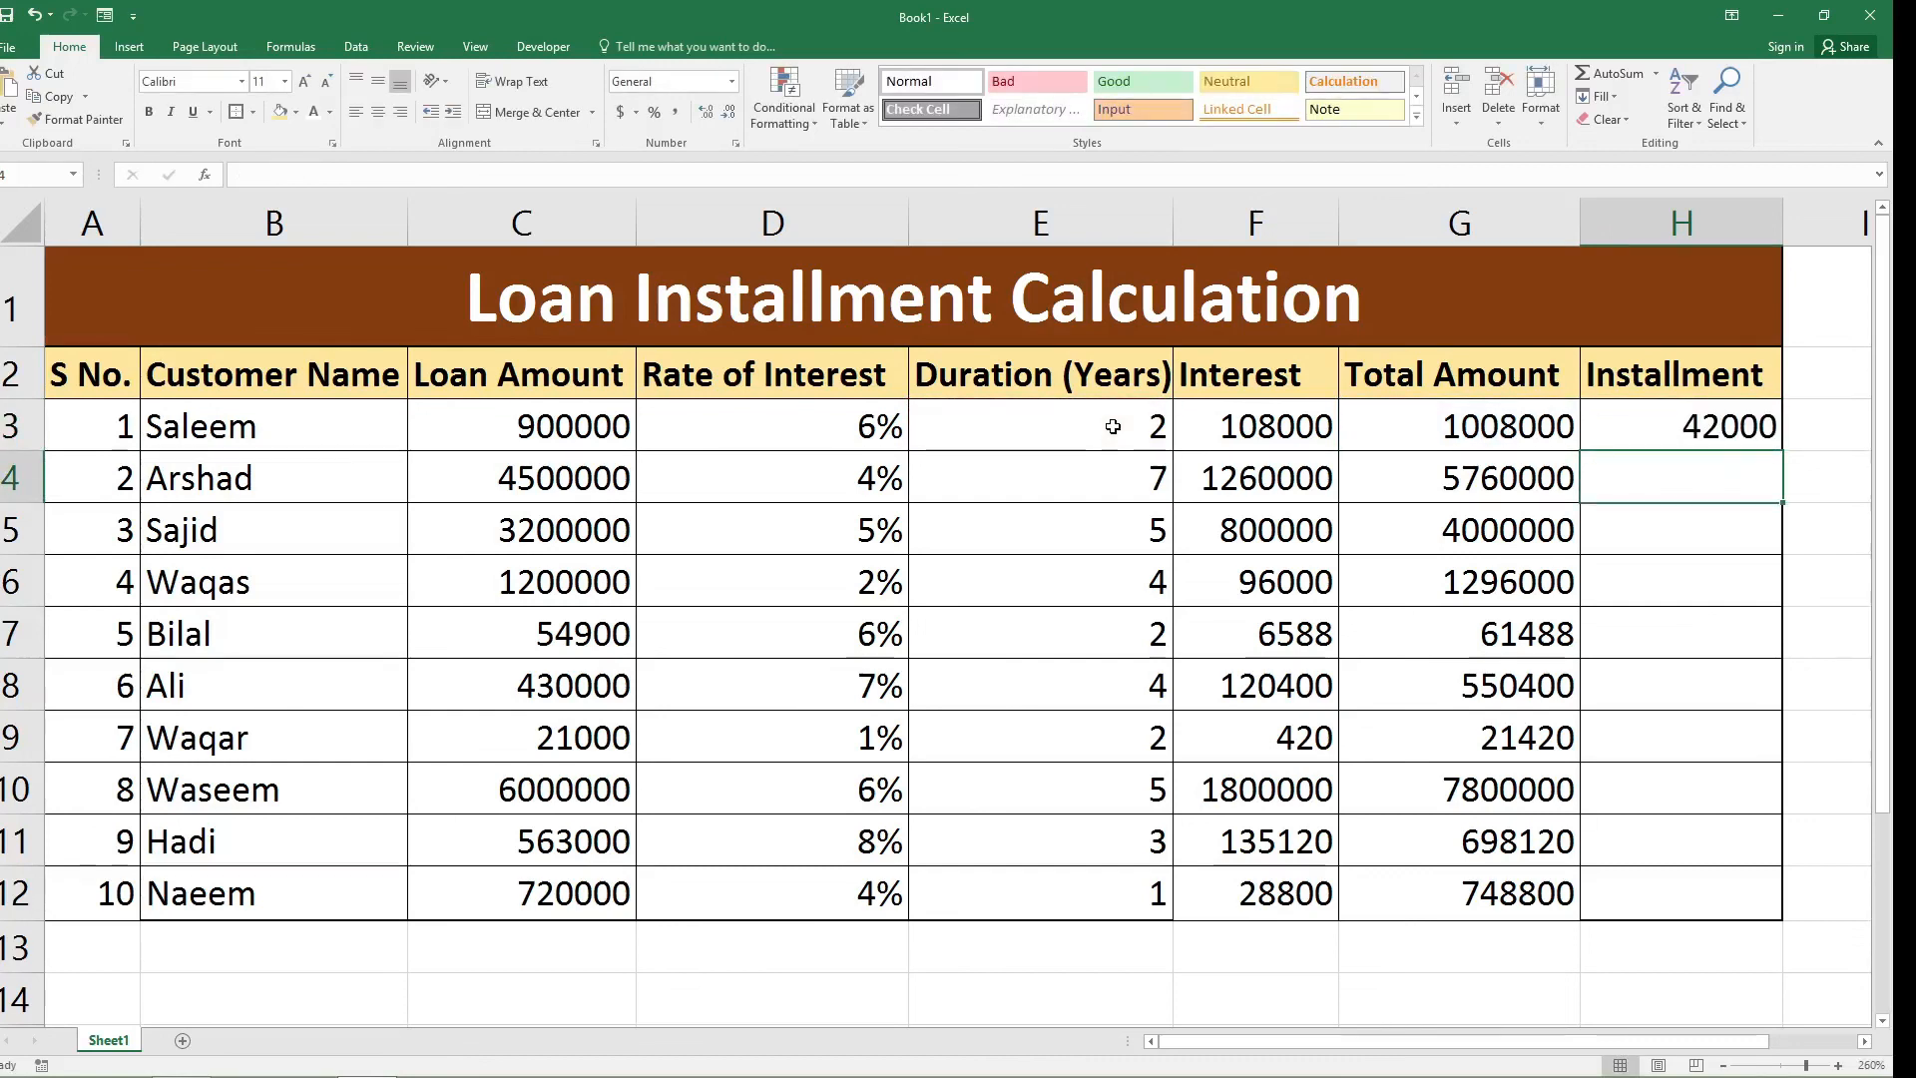
left_click(1649, 430)
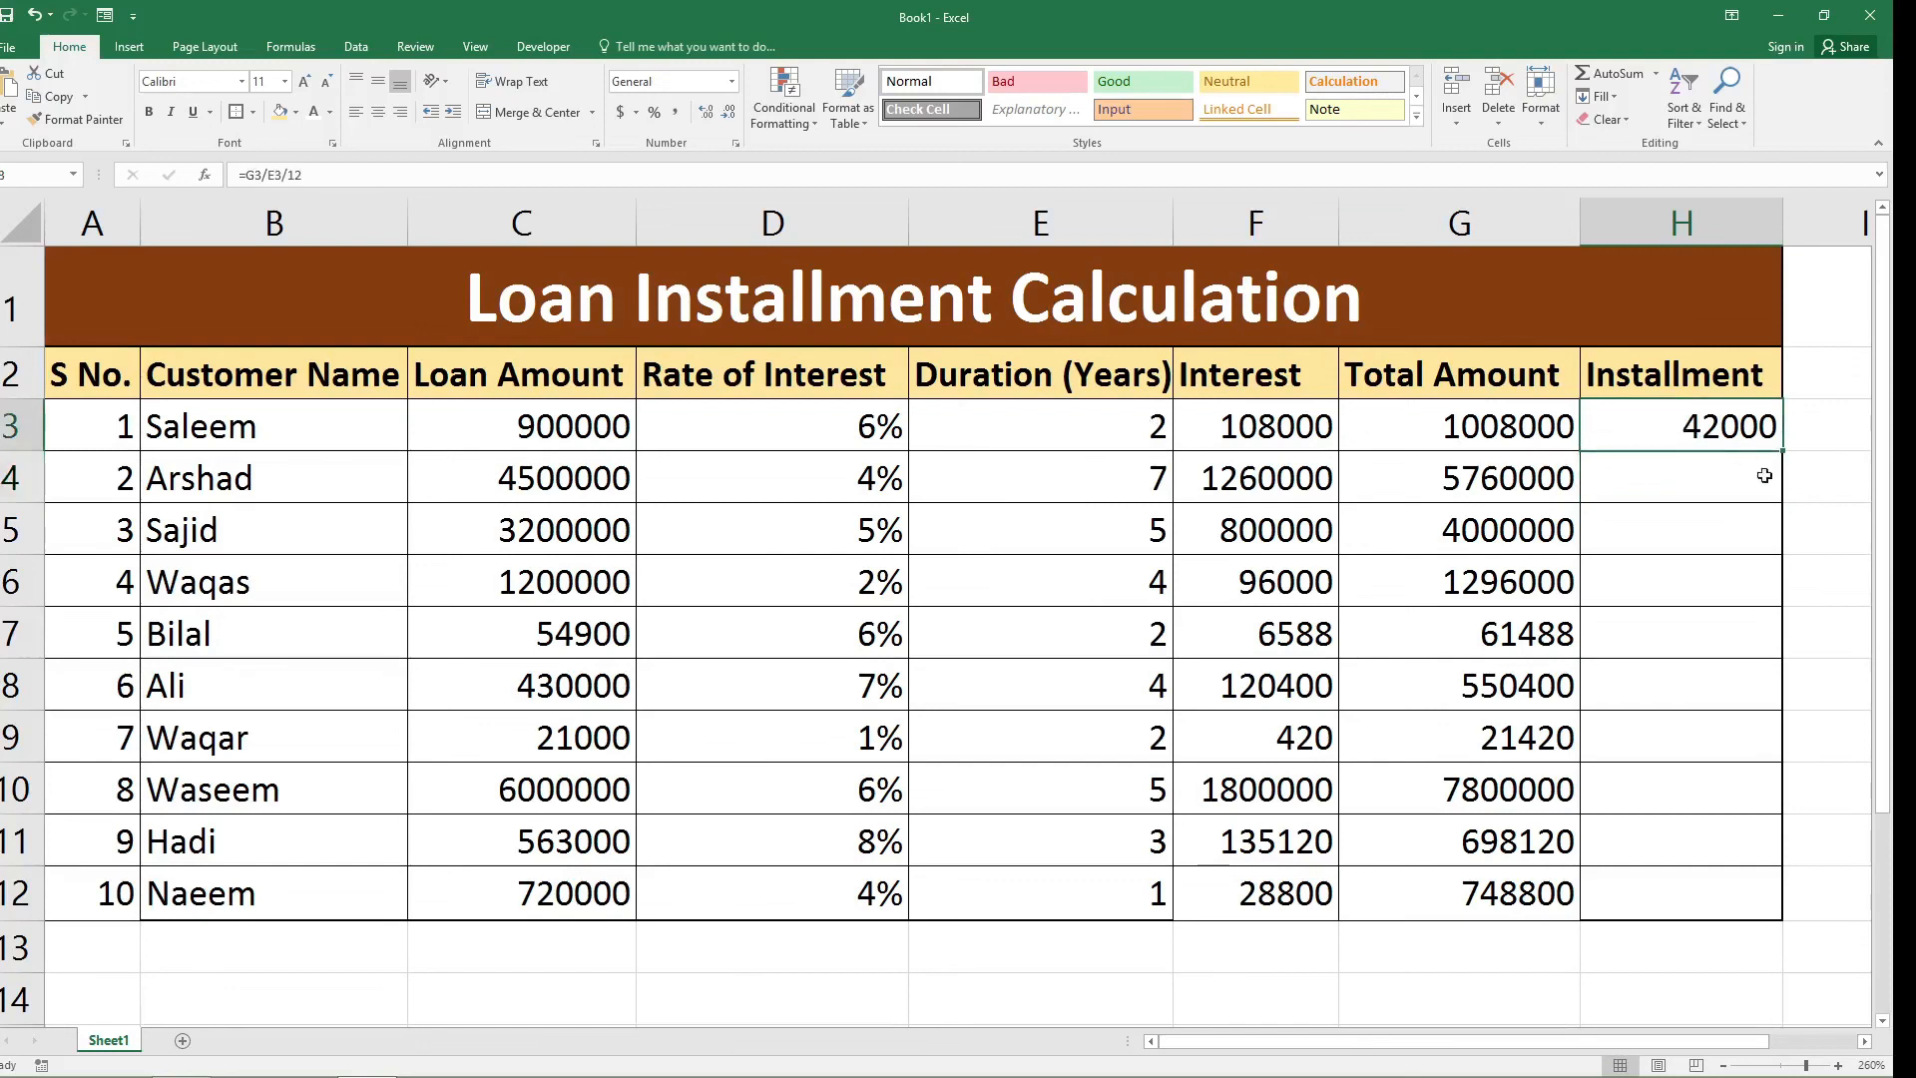
left_click_drag(1785, 454, 1788, 910)
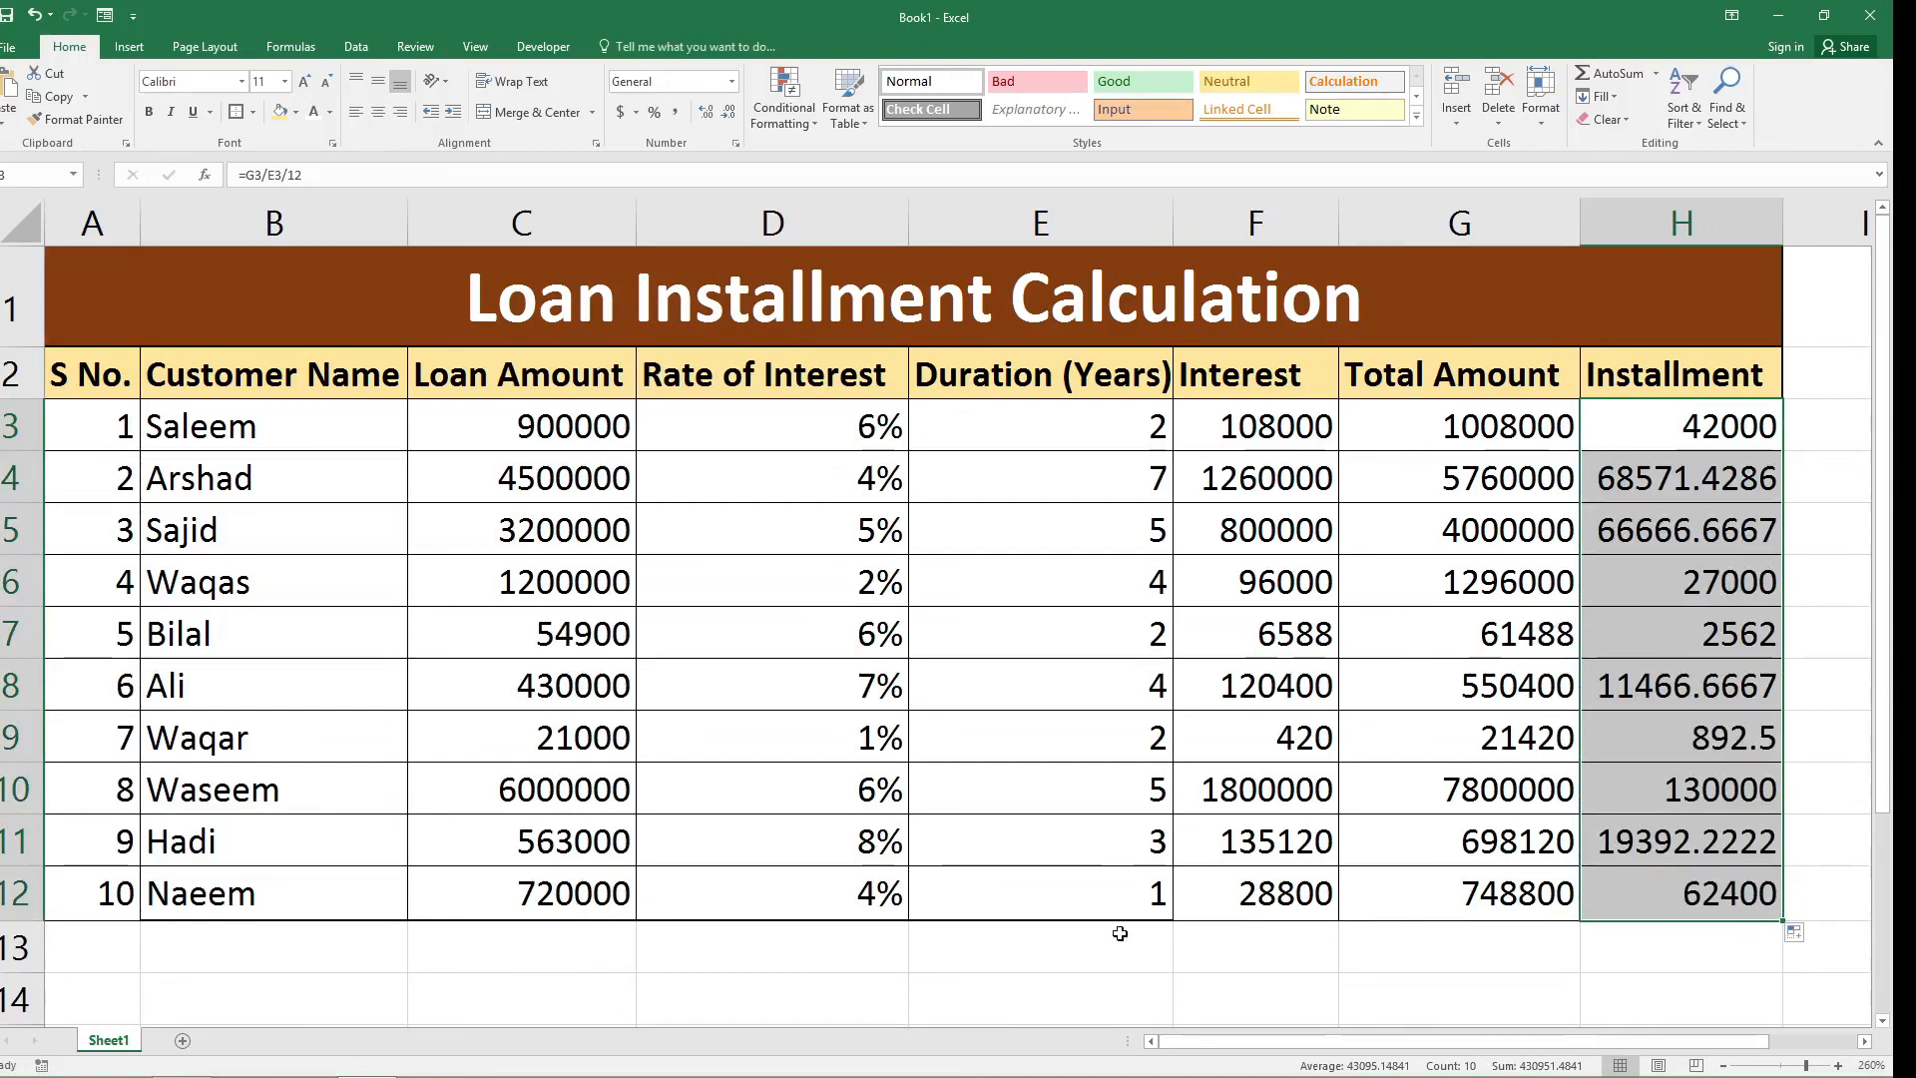
Center the contents of the table range A2:H12 horizontally and make them all bold.
left_click(1120, 933)
left_click_drag(62, 361, 1752, 910)
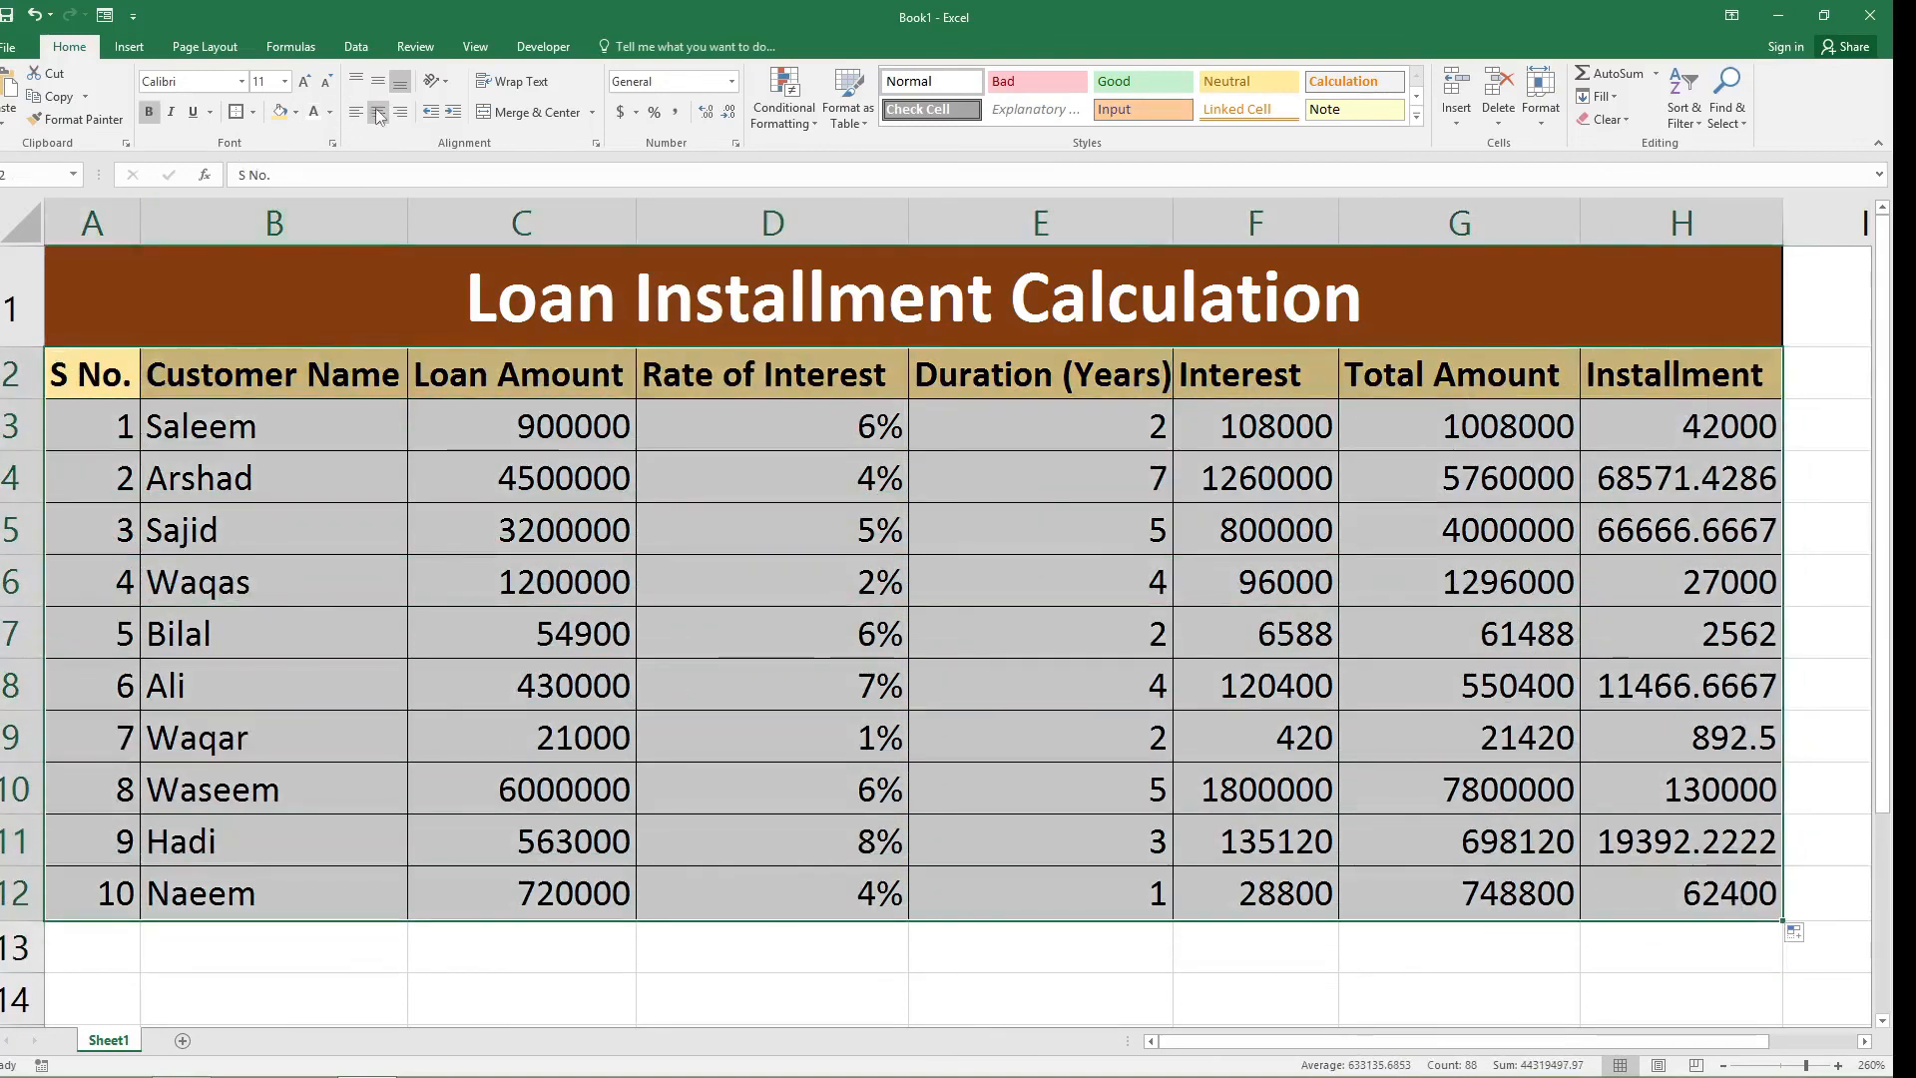
left_click(379, 116)
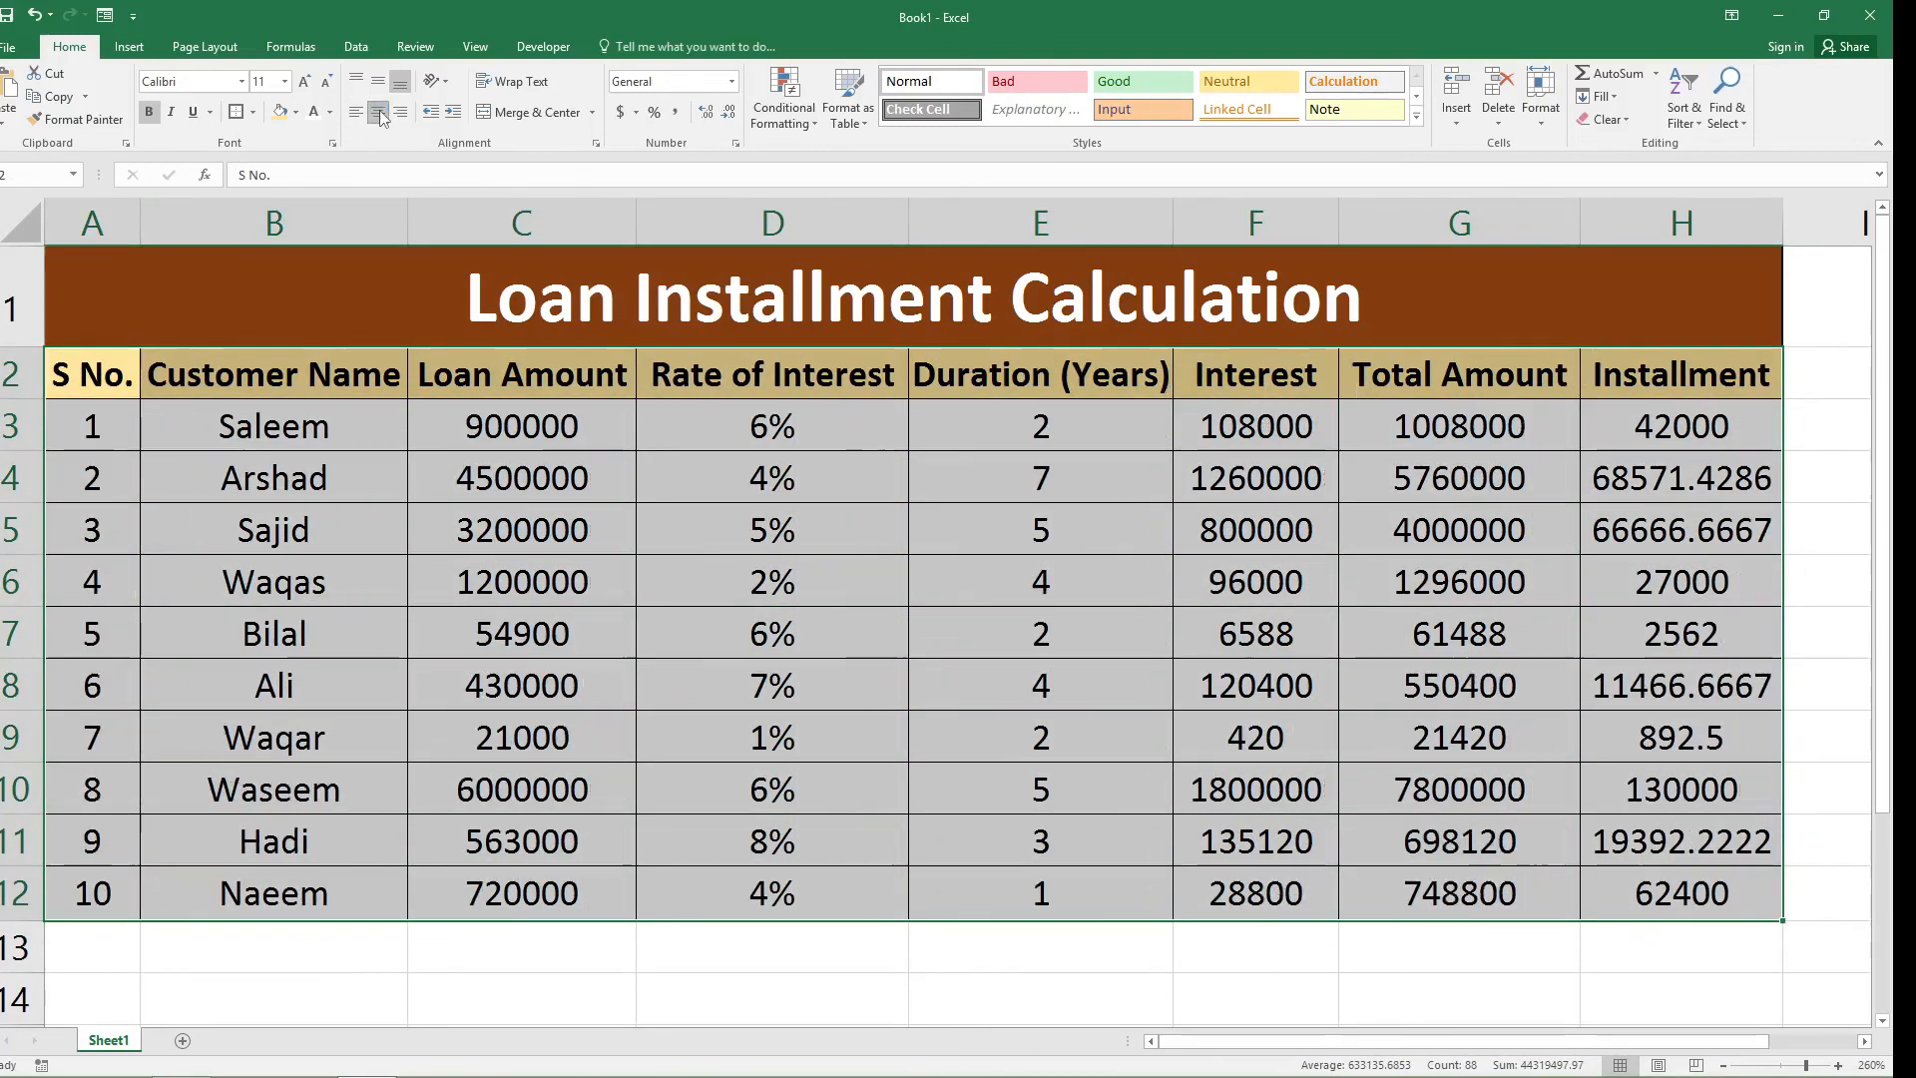
left_click(151, 114)
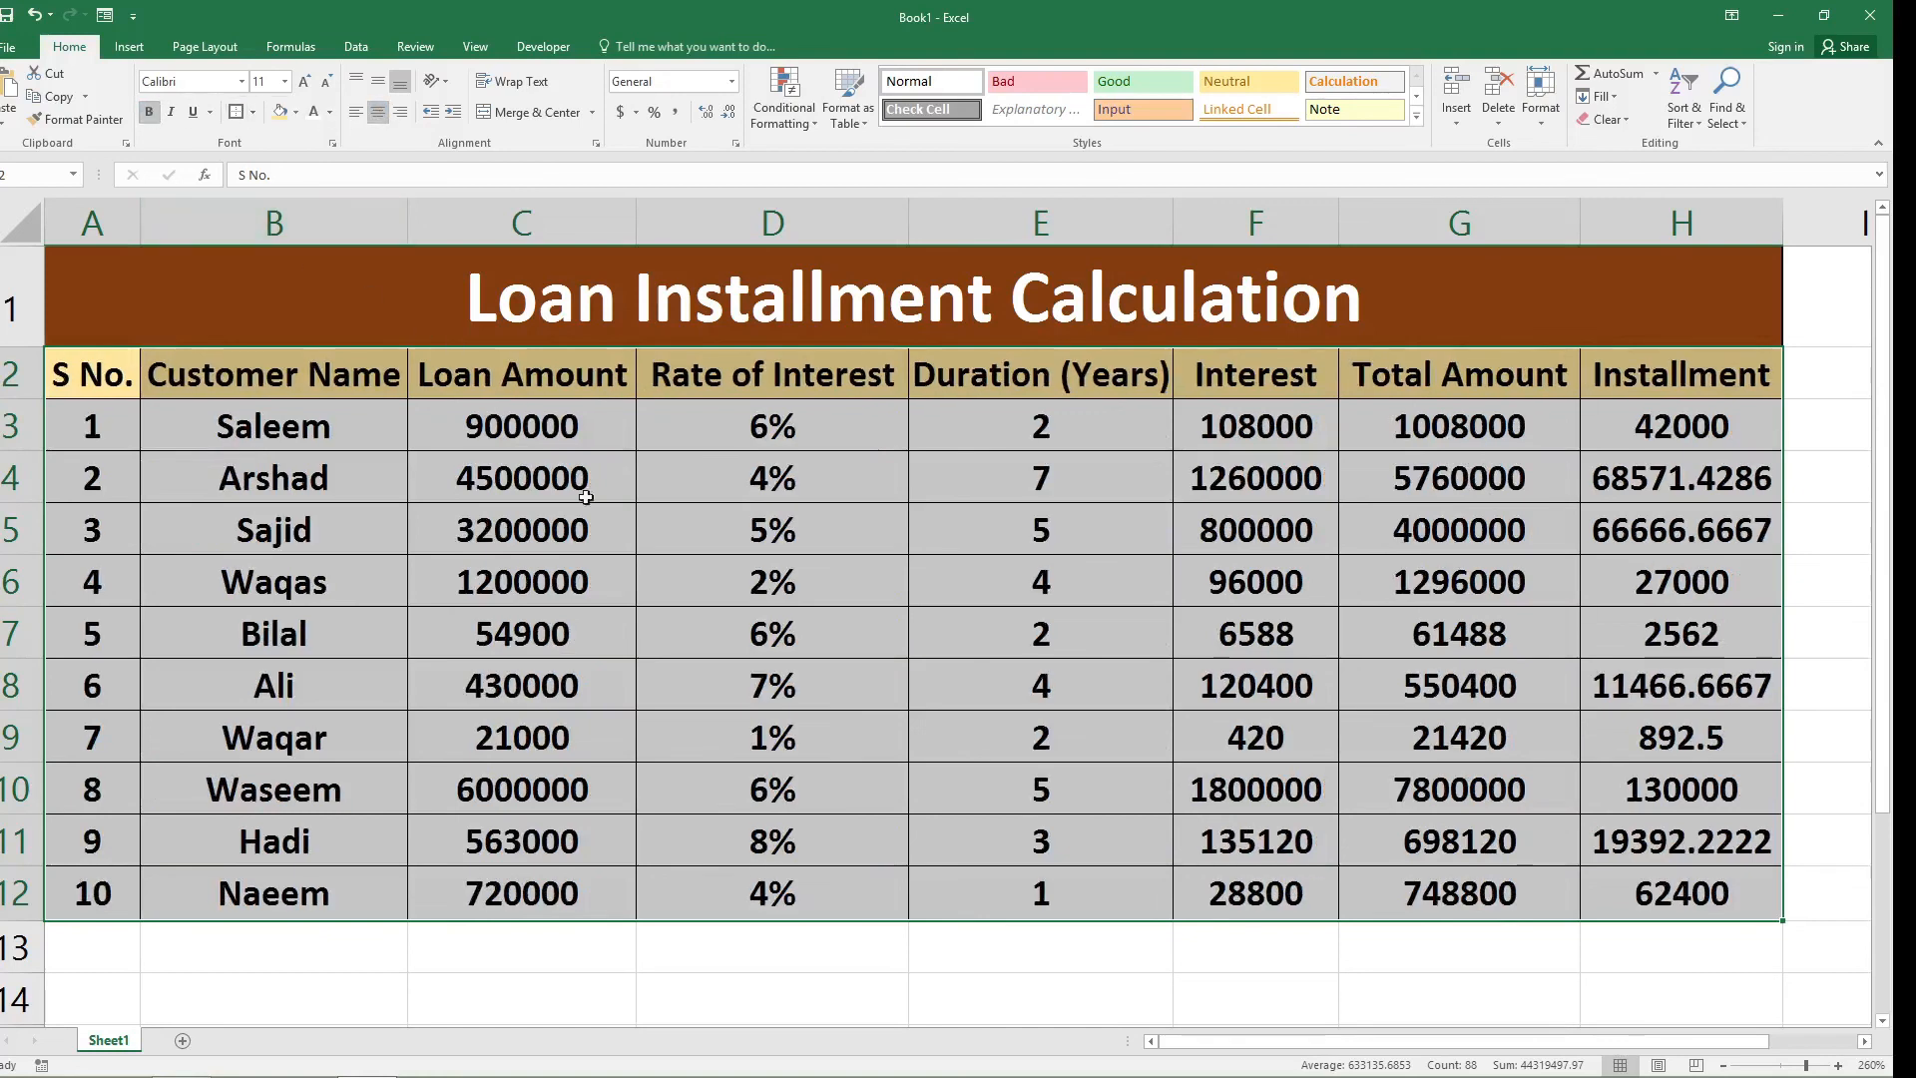
left_click(804, 978)
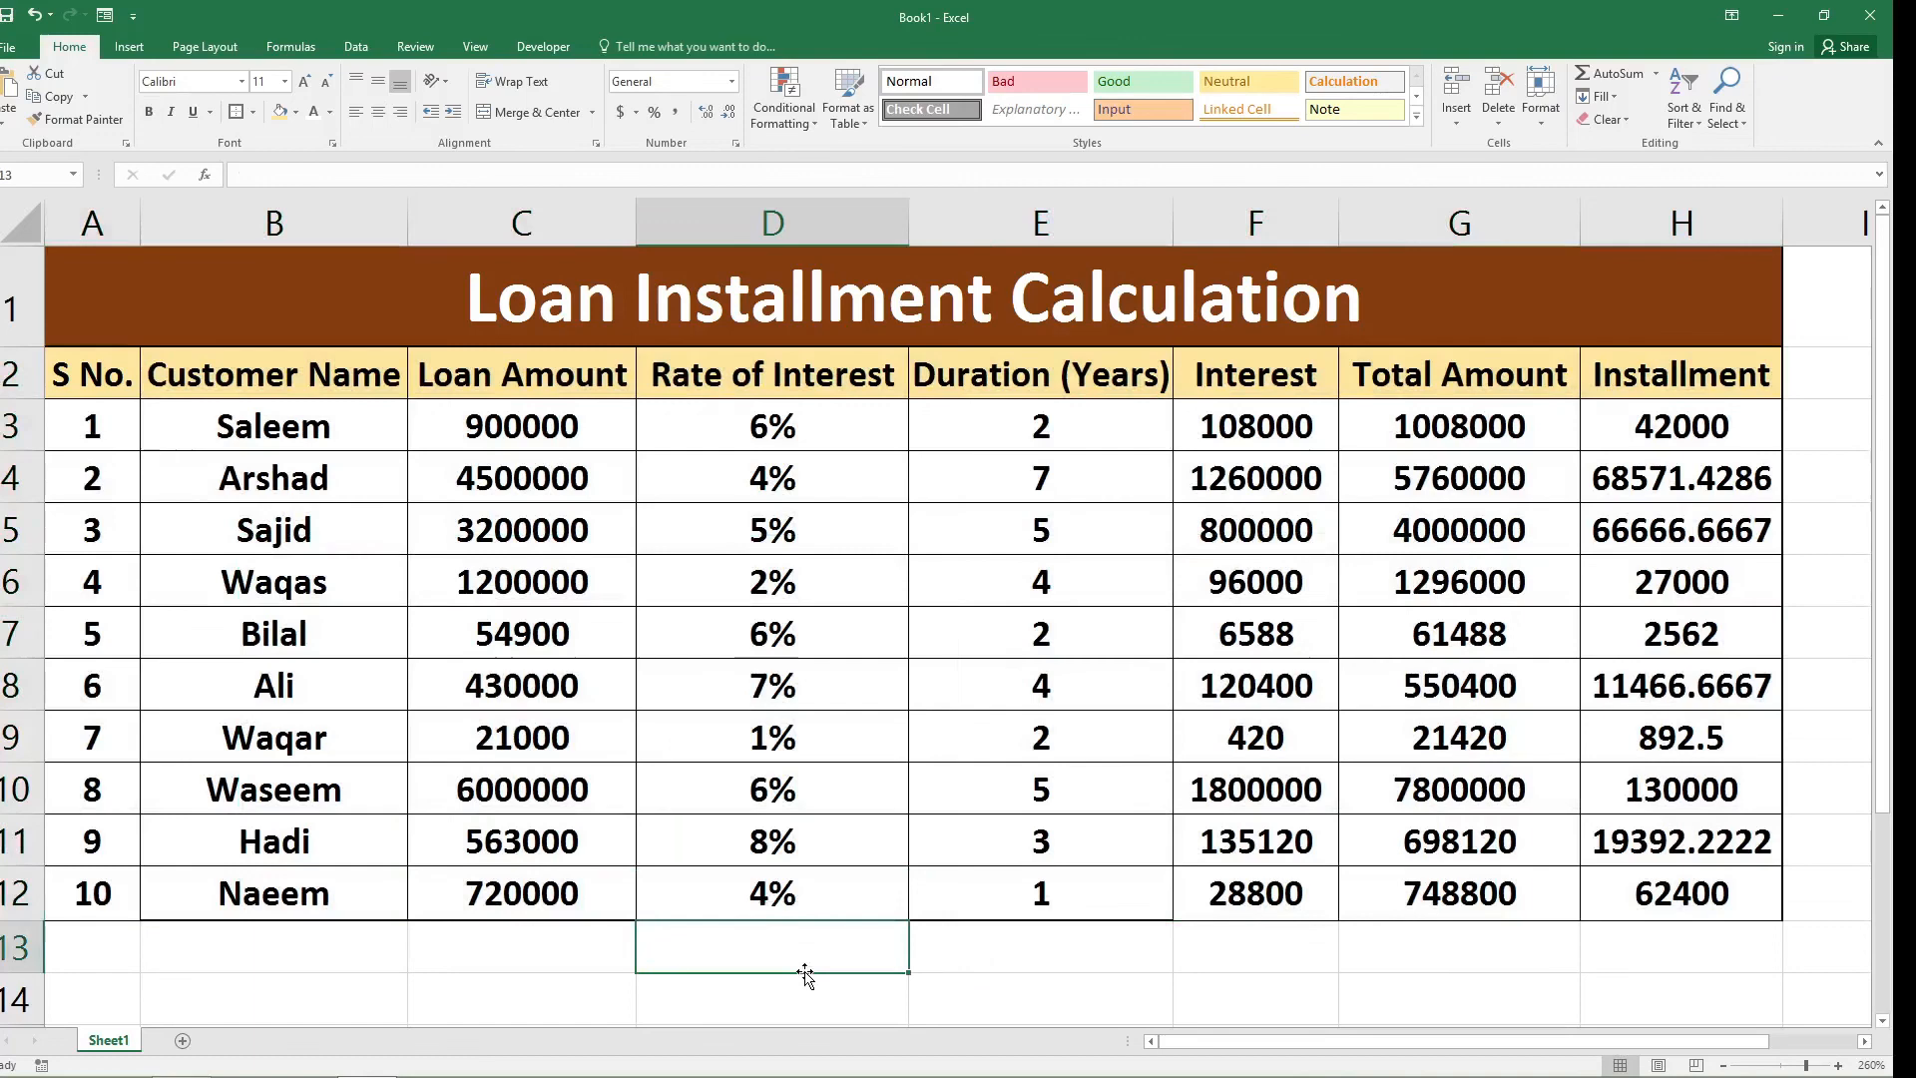